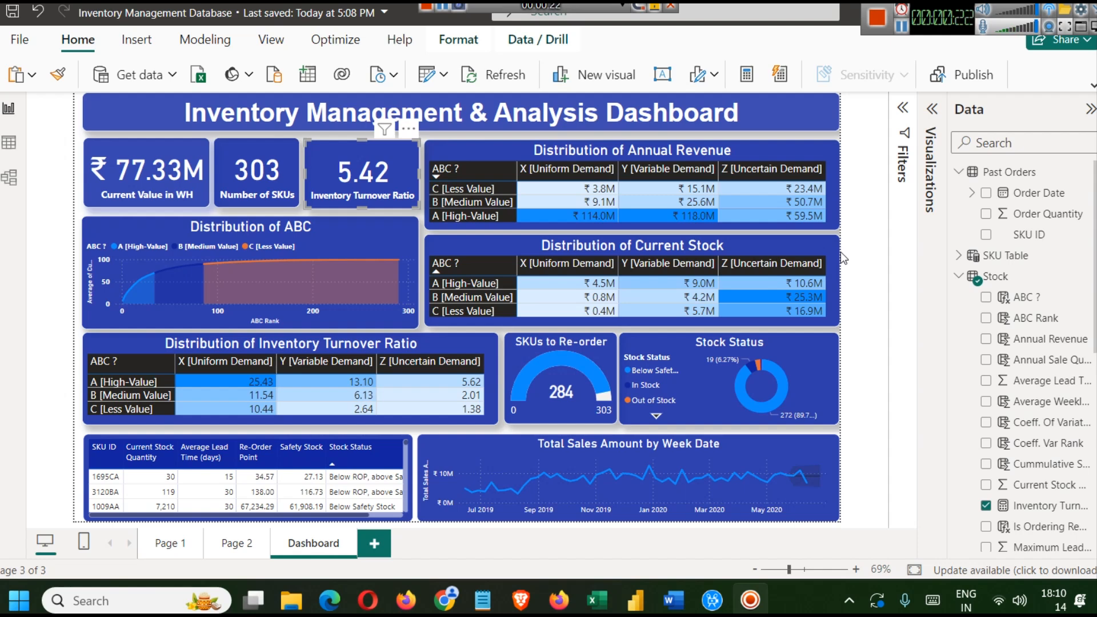
- Inspect the DAX formula behind the ABC ? column of the Stock table
{"action": "left_click", "coordinate": [1027, 298]}
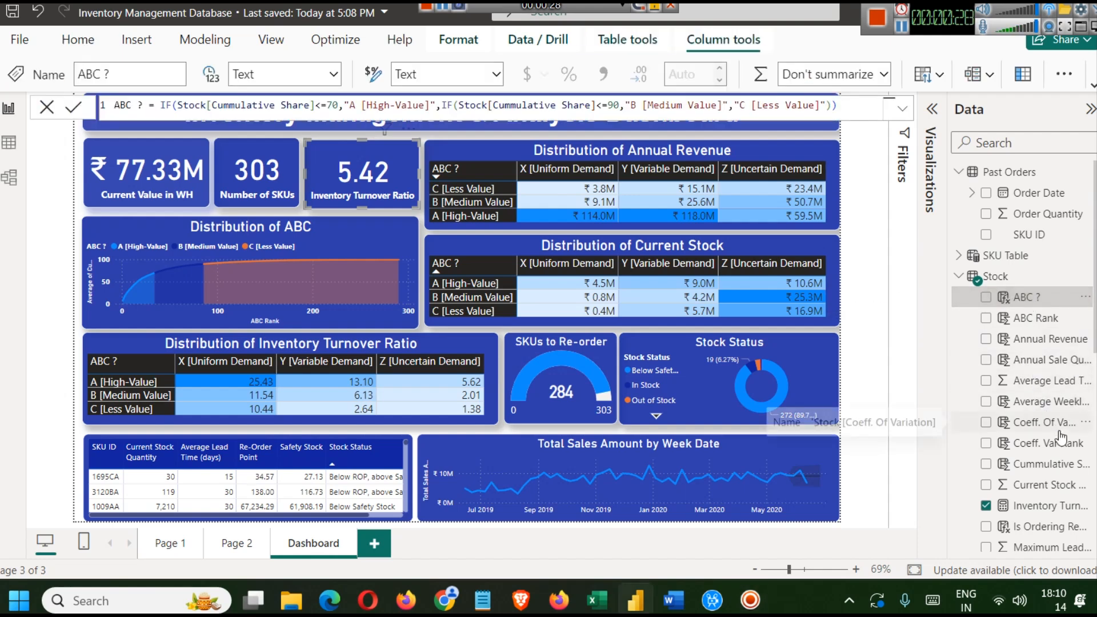
{"action": "left_click", "coordinate": [857, 159]}
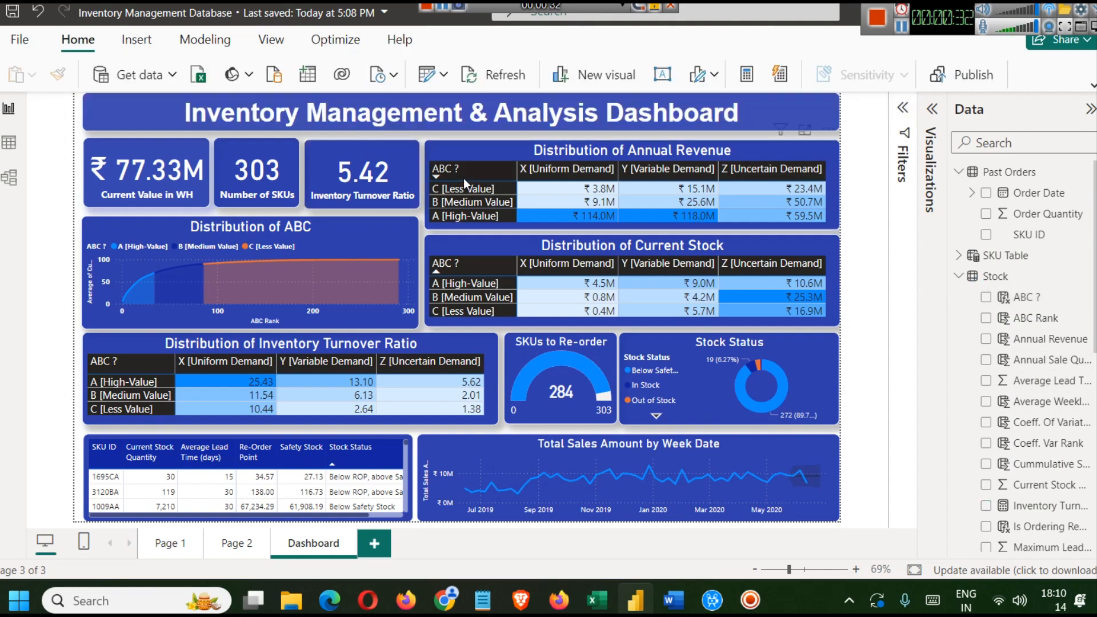
- Read the ABC Classification description on the project's web page, then return to the dashboard
{"action": "mouse_move", "coordinate": [445, 600]}
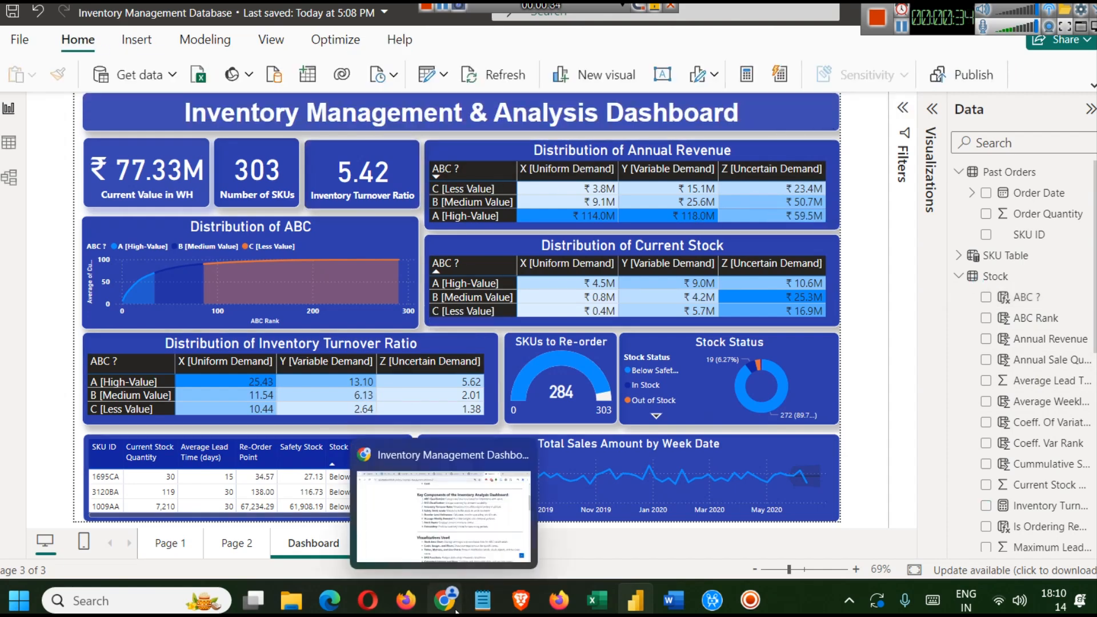
{"action": "left_click", "coordinate": [443, 503]}
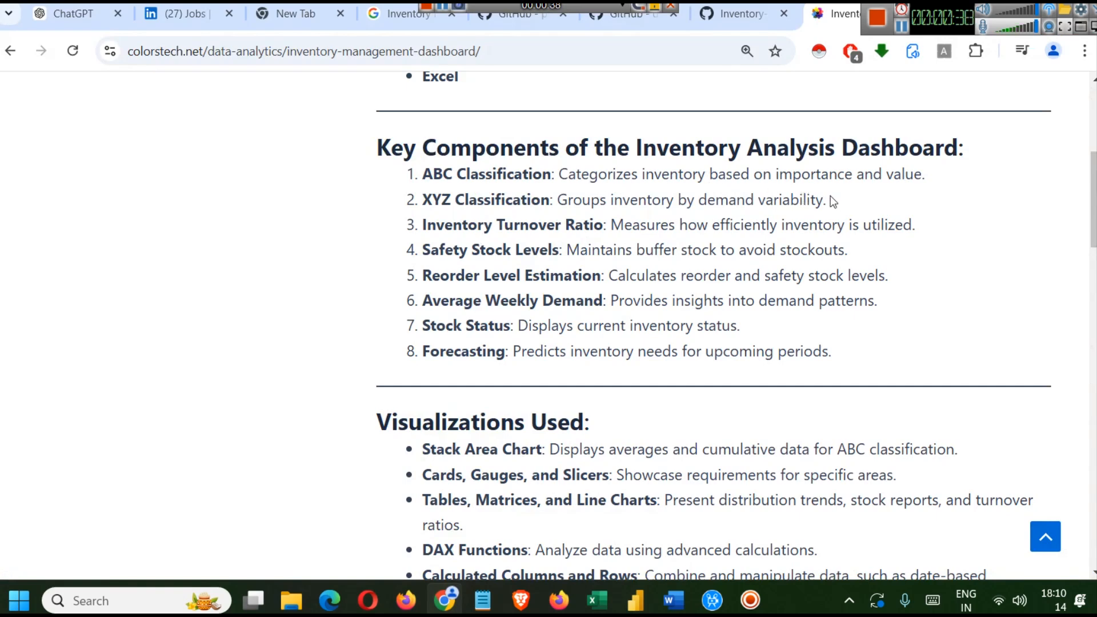
{"action": "left_click_drag", "start_coordinate": [931, 175], "coordinate": [672, 173]}
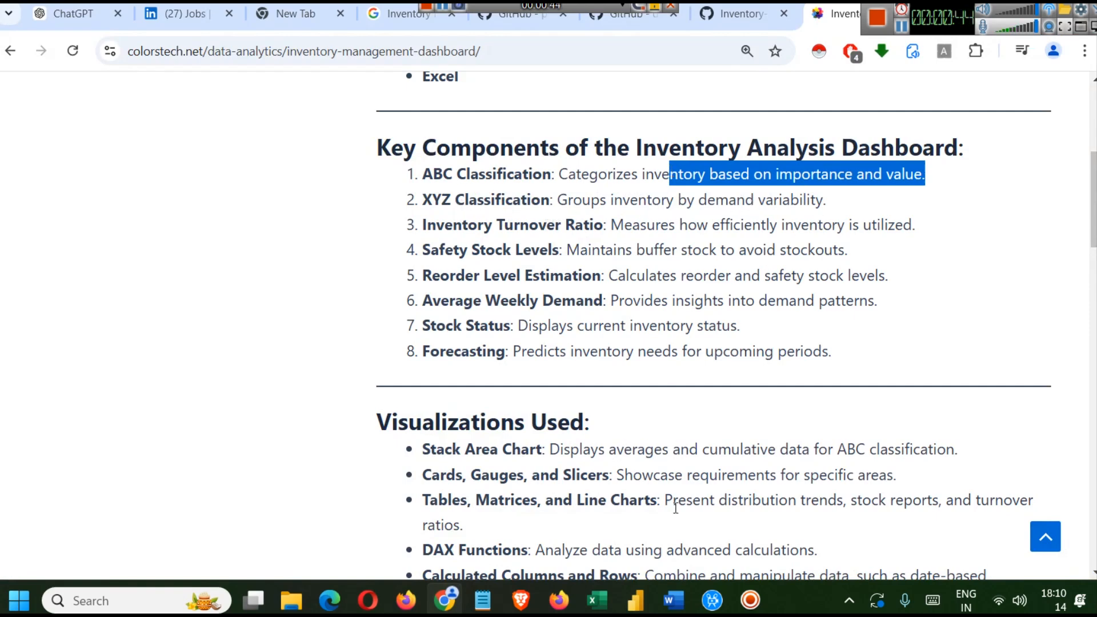
{"action": "mouse_move", "coordinate": [639, 598]}
{"action": "left_click", "coordinate": [647, 513]}
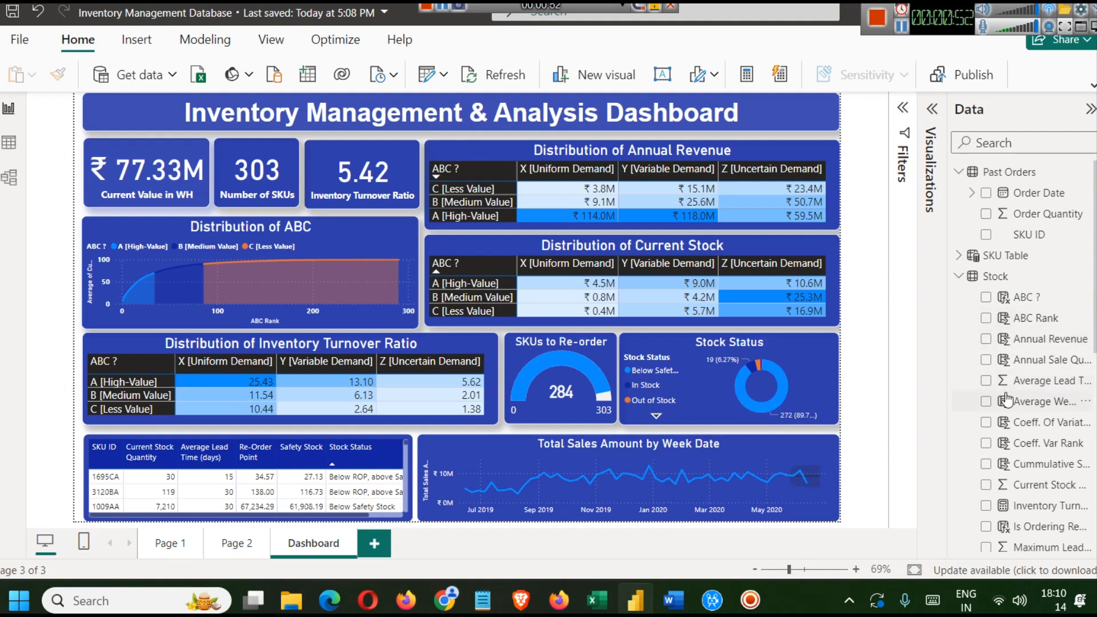
- Inspect the expanded DAX formulas of the Annual Revenue and Annual Sale Quantity columns
{"action": "left_click", "coordinate": [1036, 343]}
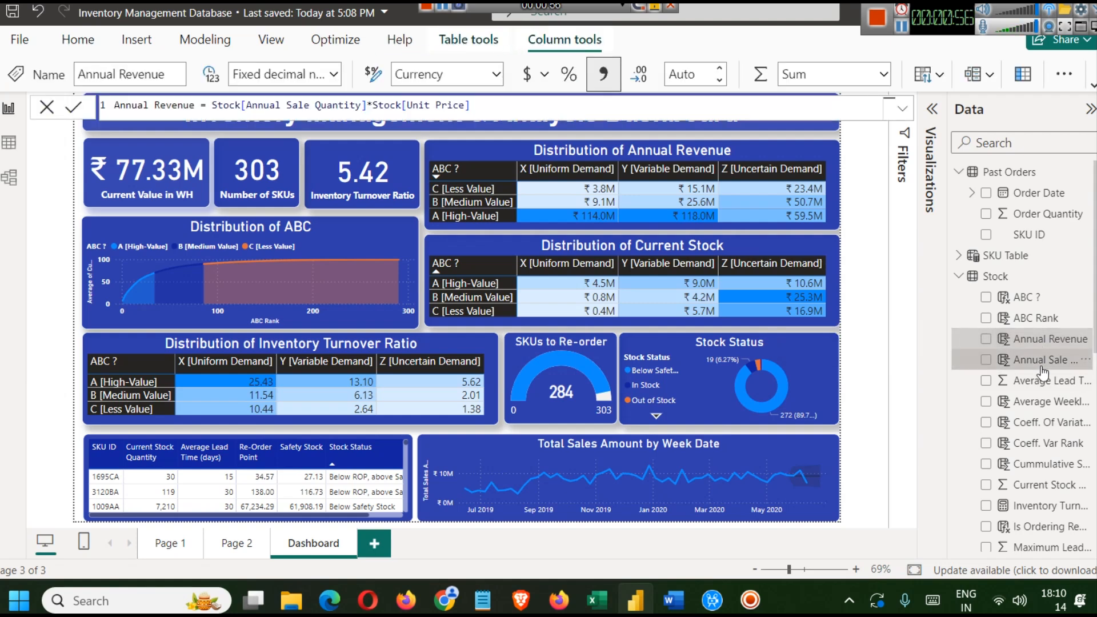
{"action": "left_click", "coordinate": [1036, 359]}
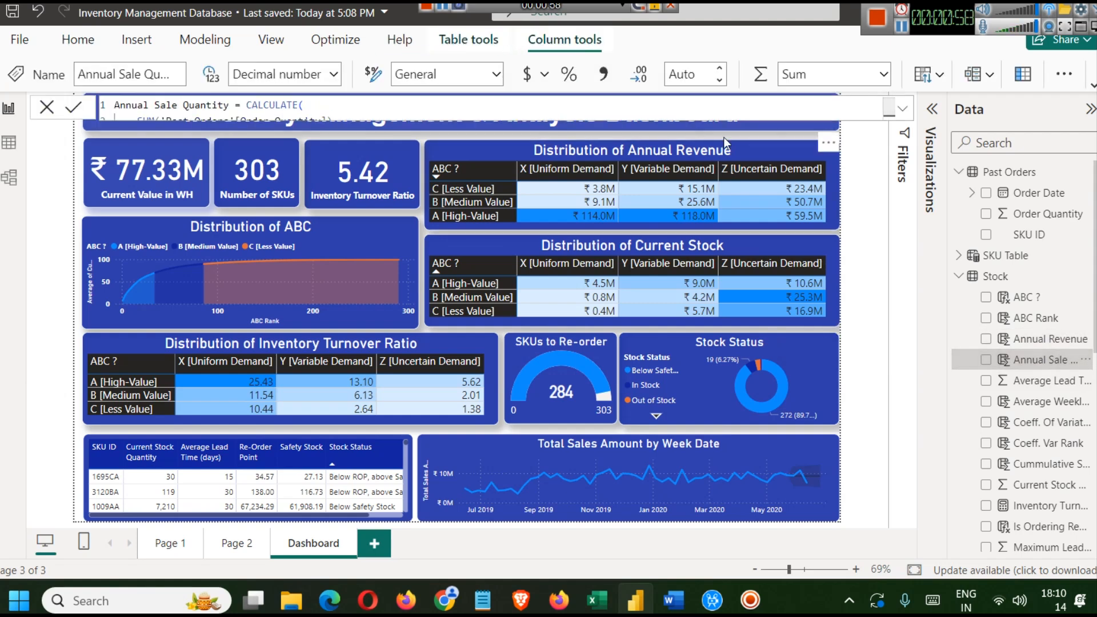
{"action": "left_click", "coordinate": [902, 108]}
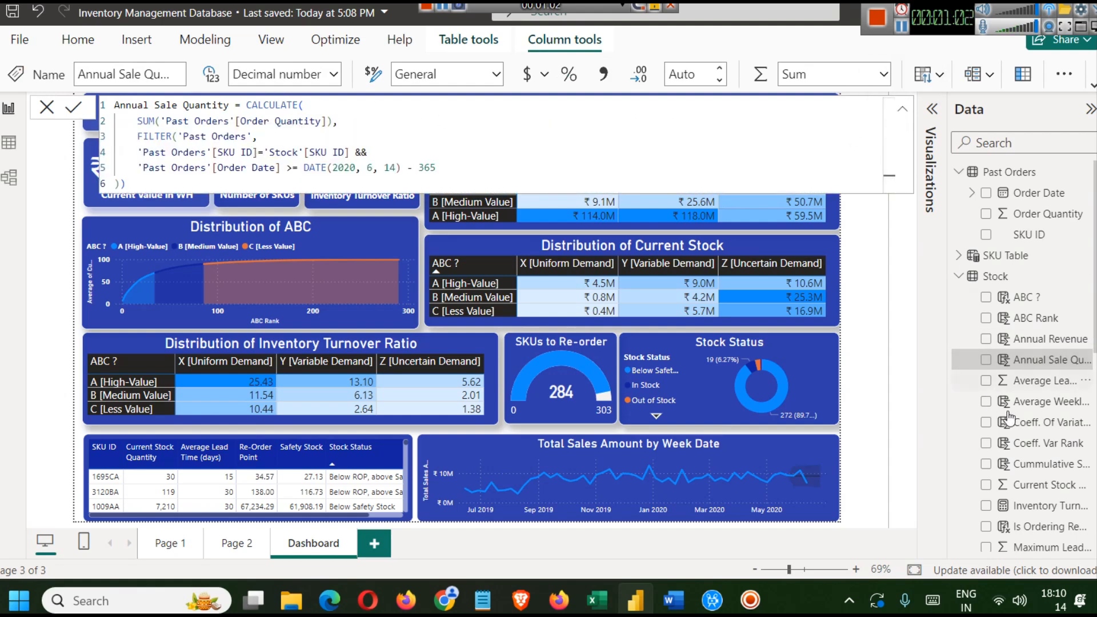
{"action": "scroll", "coordinate": [1030, 456], "scroll_direction": "down", "scroll_amount": 5}
- Inspect the formulas of XYZ ?, Stock Status, Week Table, Weekly Demand Sheet, SKU Table and the Stock table
{"action": "left_click", "coordinate": [1030, 455]}
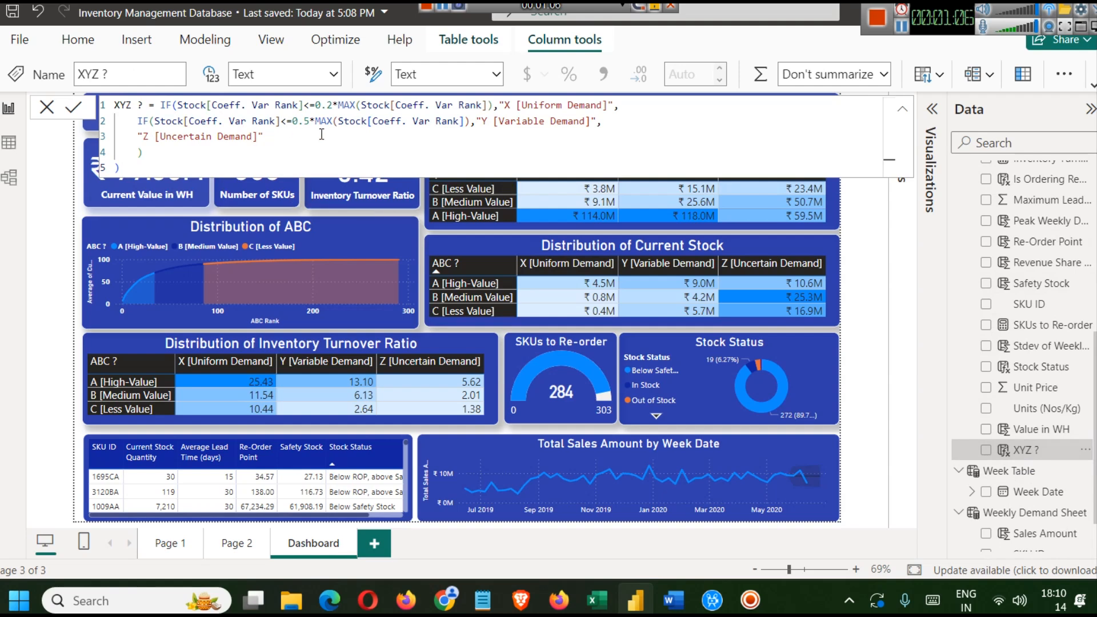
{"action": "left_click", "coordinate": [1031, 368]}
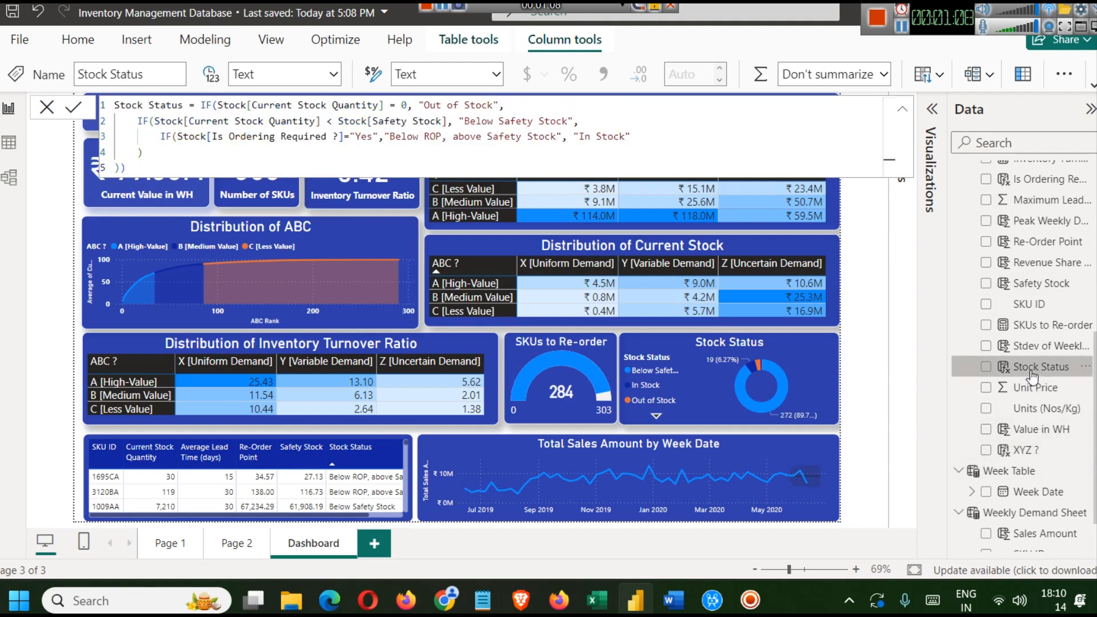
{"action": "left_click", "coordinate": [1017, 472]}
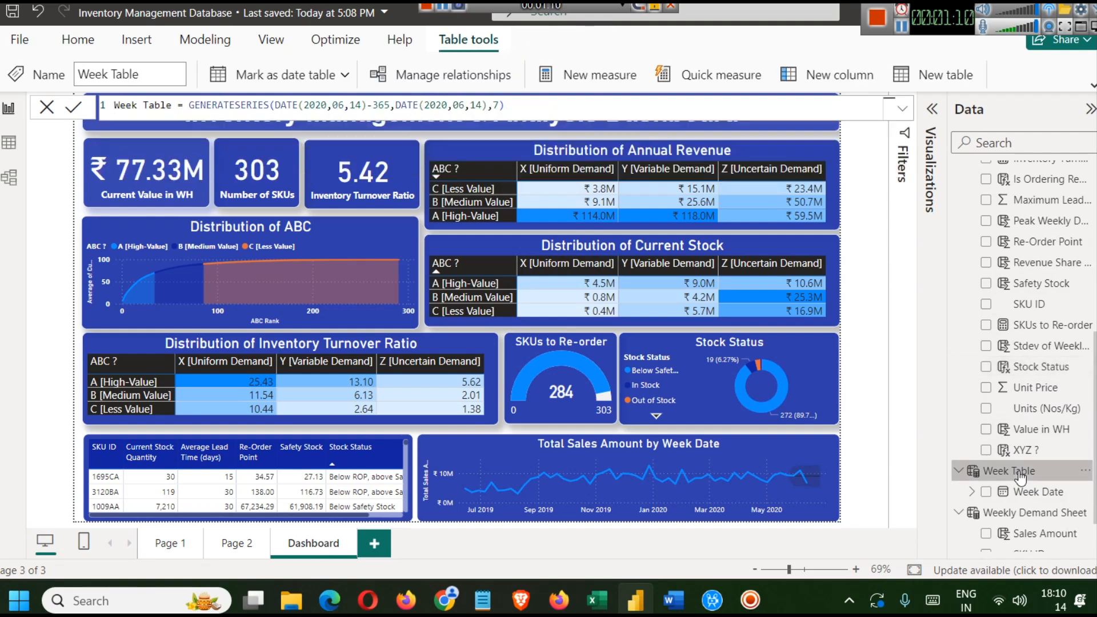
{"action": "left_click", "coordinate": [1023, 513]}
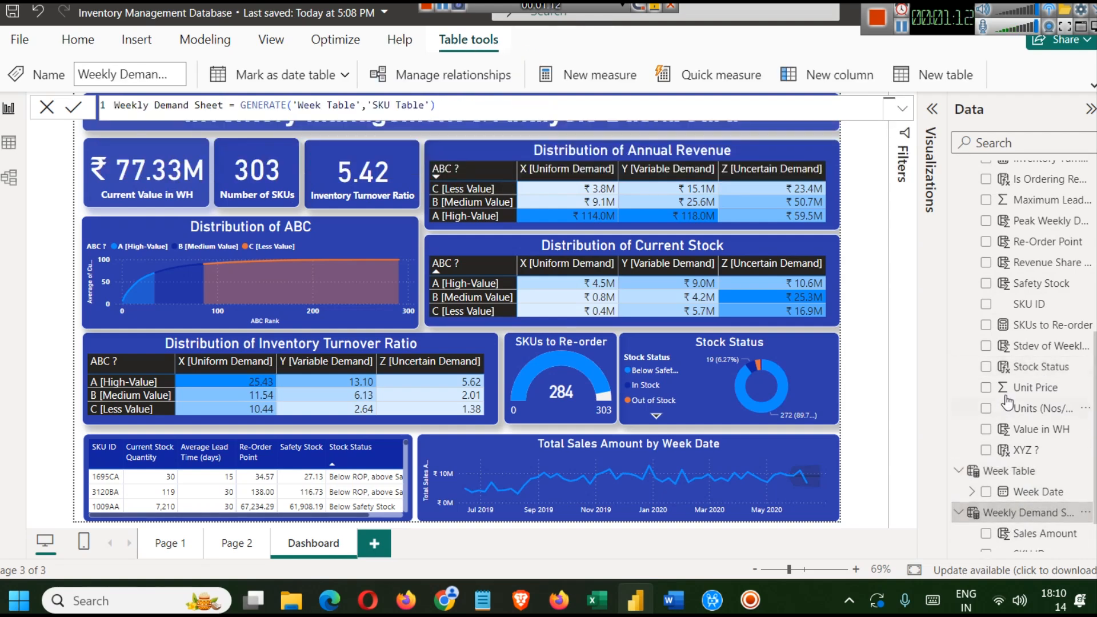
{"action": "scroll", "coordinate": [1021, 394], "scroll_direction": "up", "scroll_amount": 5}
{"action": "left_click", "coordinate": [1001, 257]}
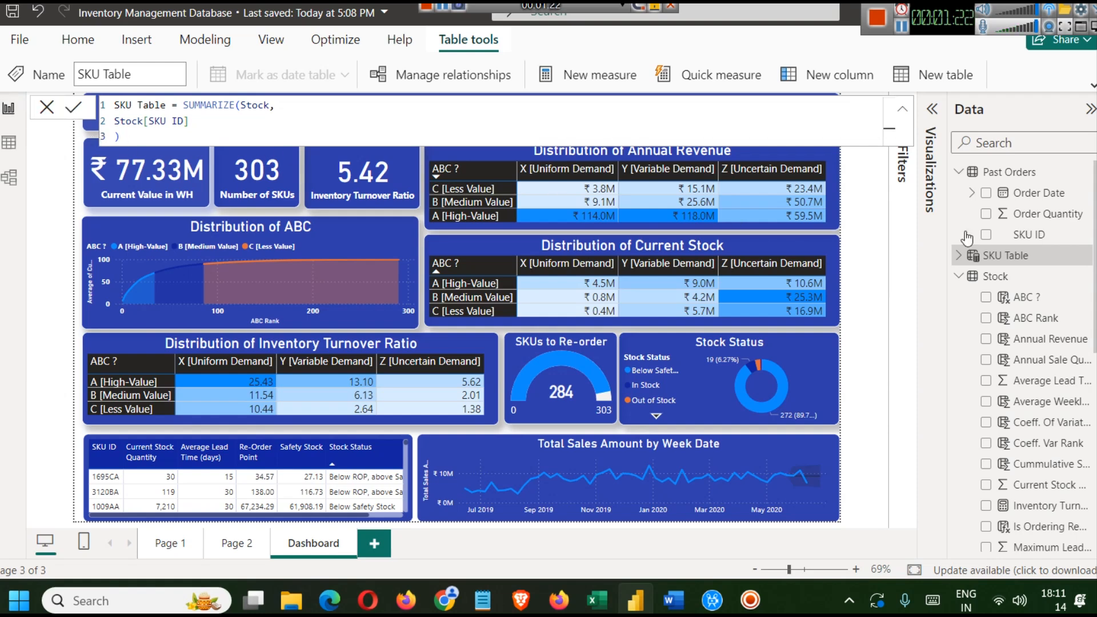
{"action": "left_click", "coordinate": [995, 278]}
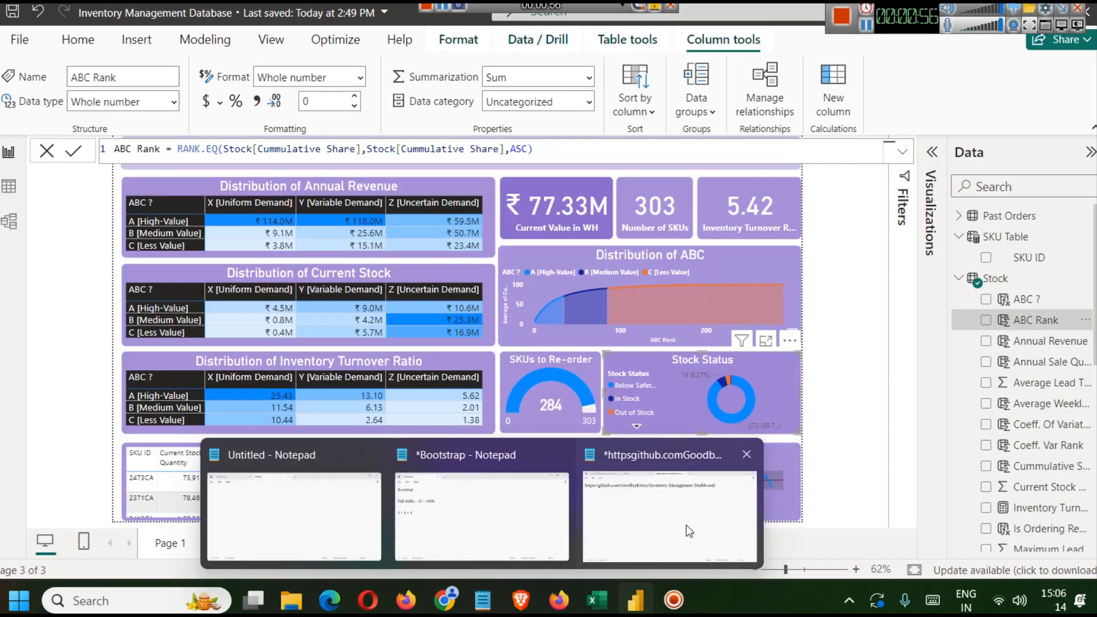
- Open the Excel source workbook and examine the Order Date, SKU ID and Order Quantity columns of Past Orders
{"action": "left_click", "coordinate": [687, 525]}
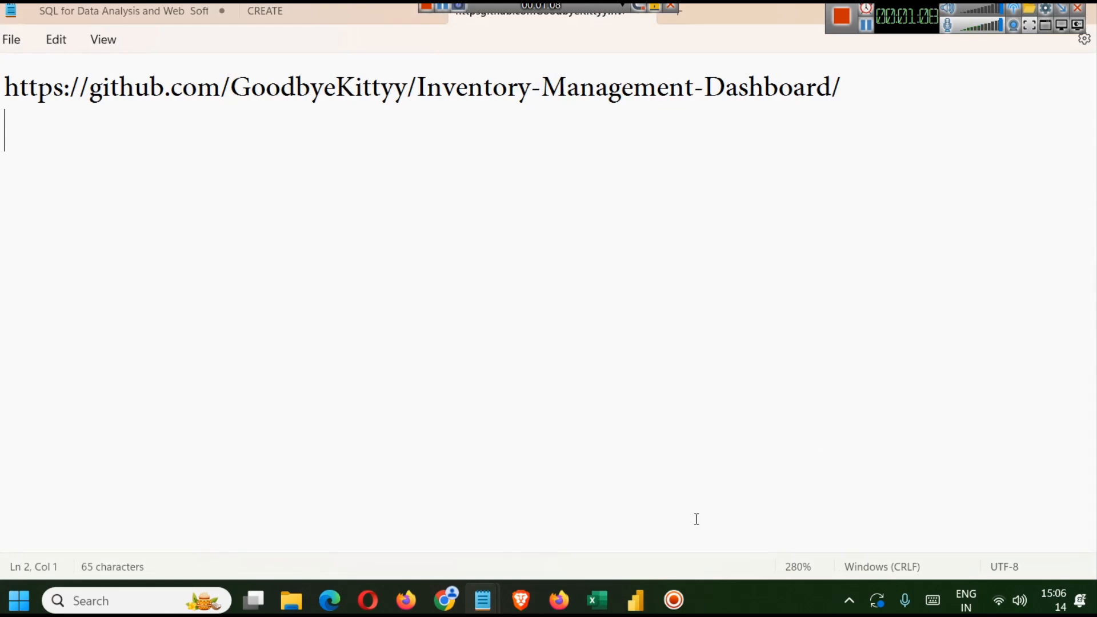
{"action": "left_click", "coordinate": [597, 595]}
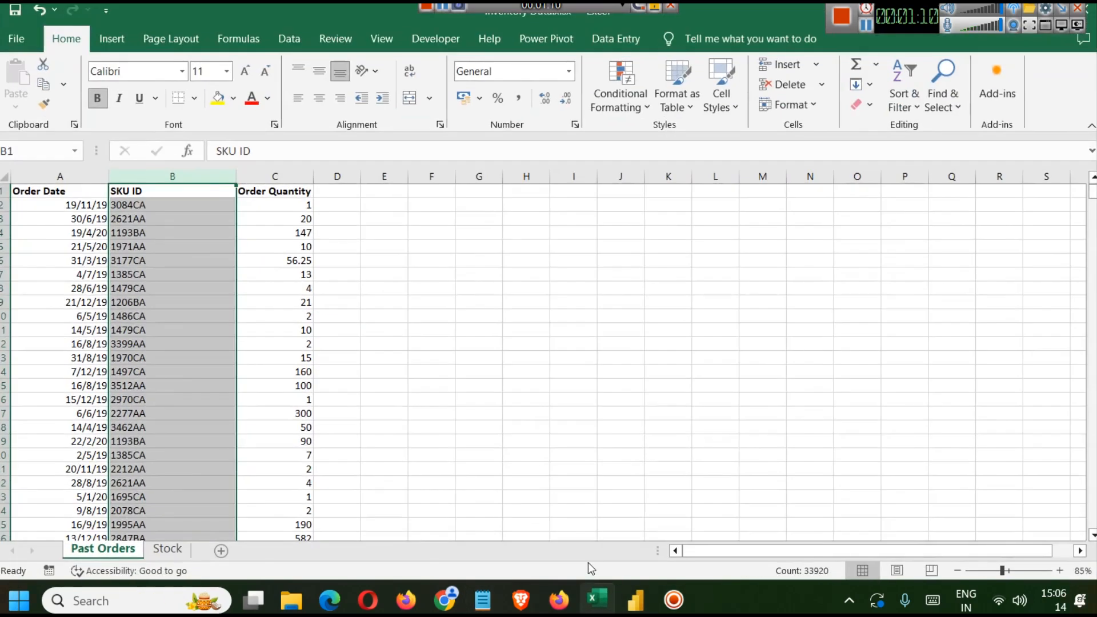
{"action": "scroll", "coordinate": [517, 401], "scroll_direction": "up", "scroll_amount": 2}
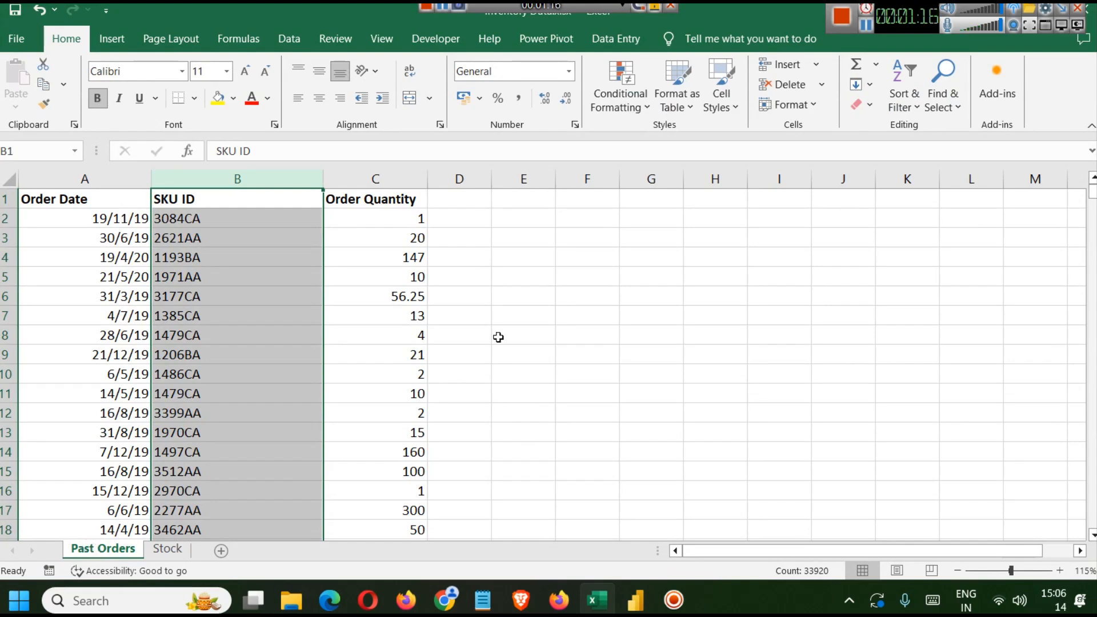
{"action": "left_click", "coordinate": [598, 290]}
{"action": "left_click", "coordinate": [87, 179]}
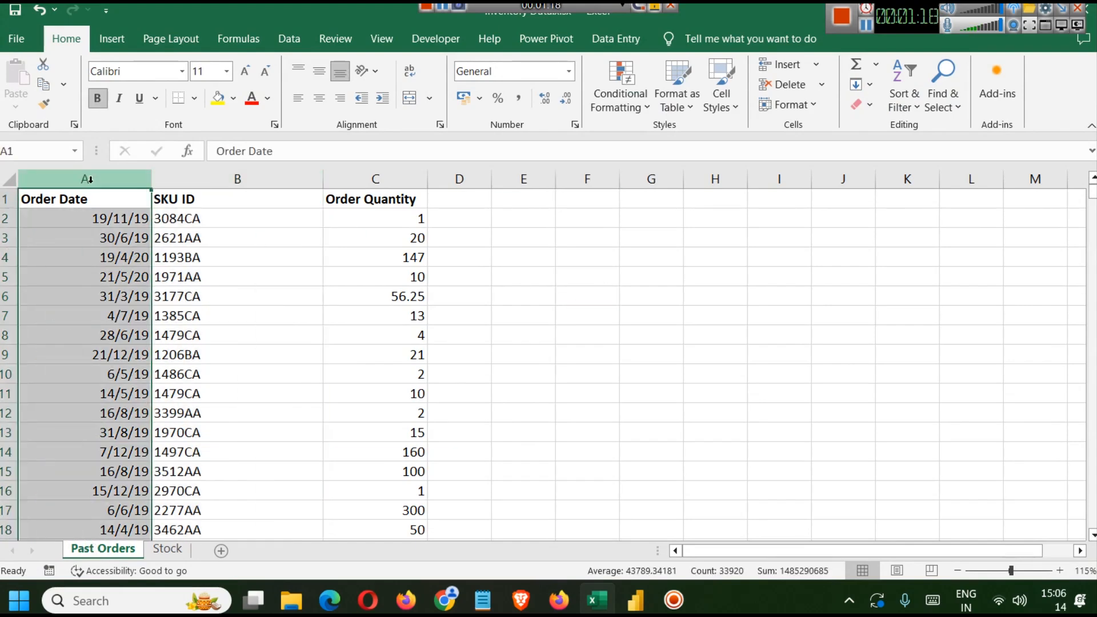
{"action": "left_click", "coordinate": [251, 179]}
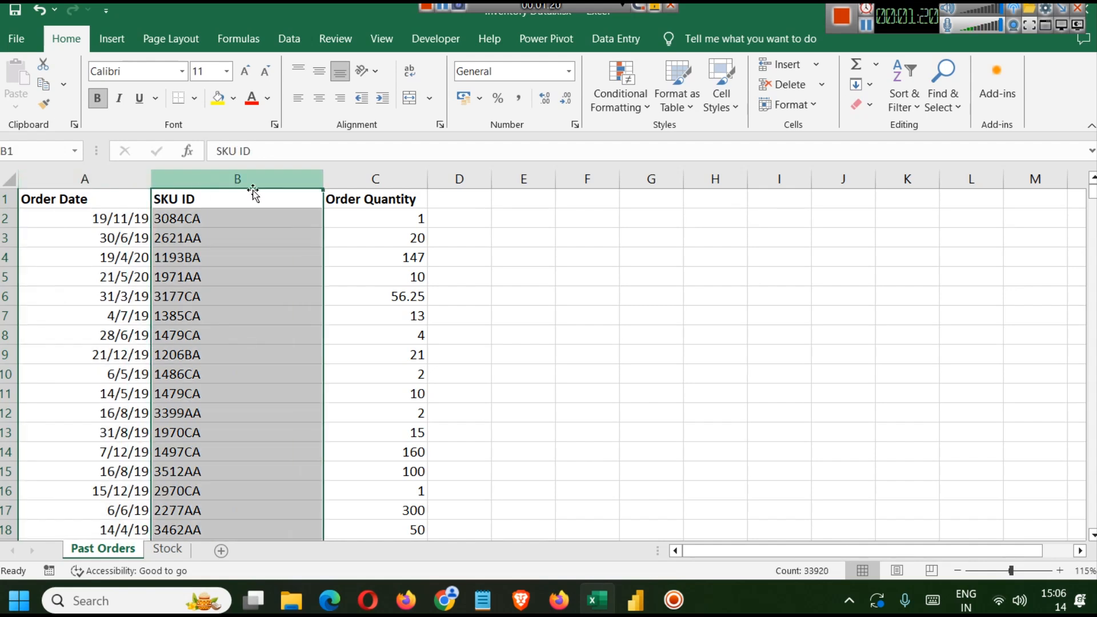
{"action": "left_click", "coordinate": [349, 173]}
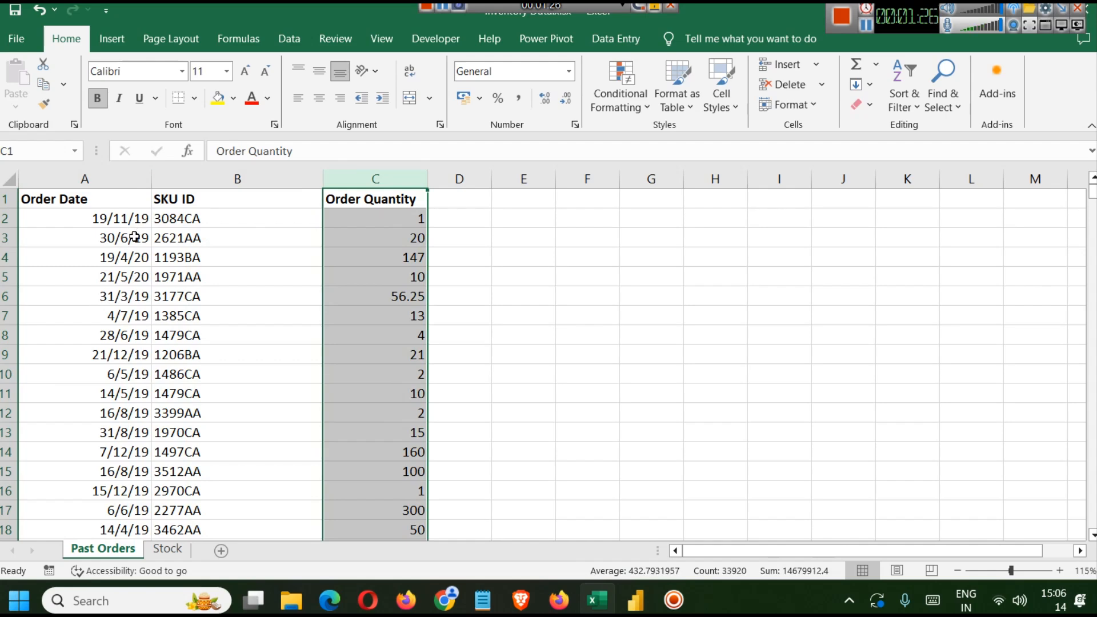
{"action": "left_click", "coordinate": [173, 215]}
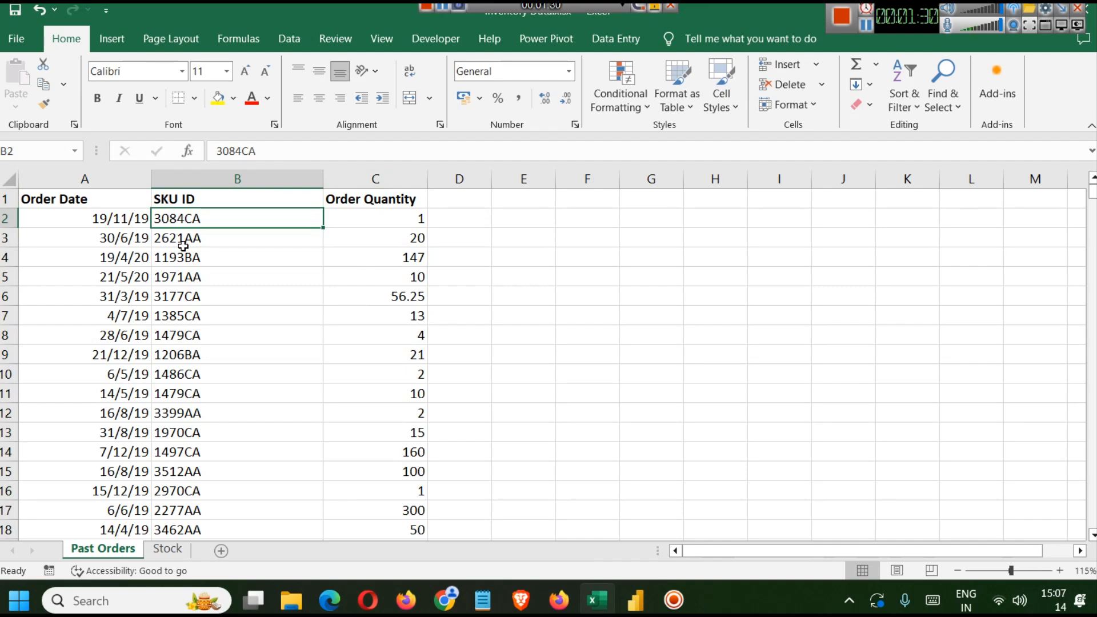
- Examine the Stock sheet's columns, from SKU ID and Current Stock Quantity to Maximum Lead Time (days)
{"action": "left_click", "coordinate": [168, 550]}
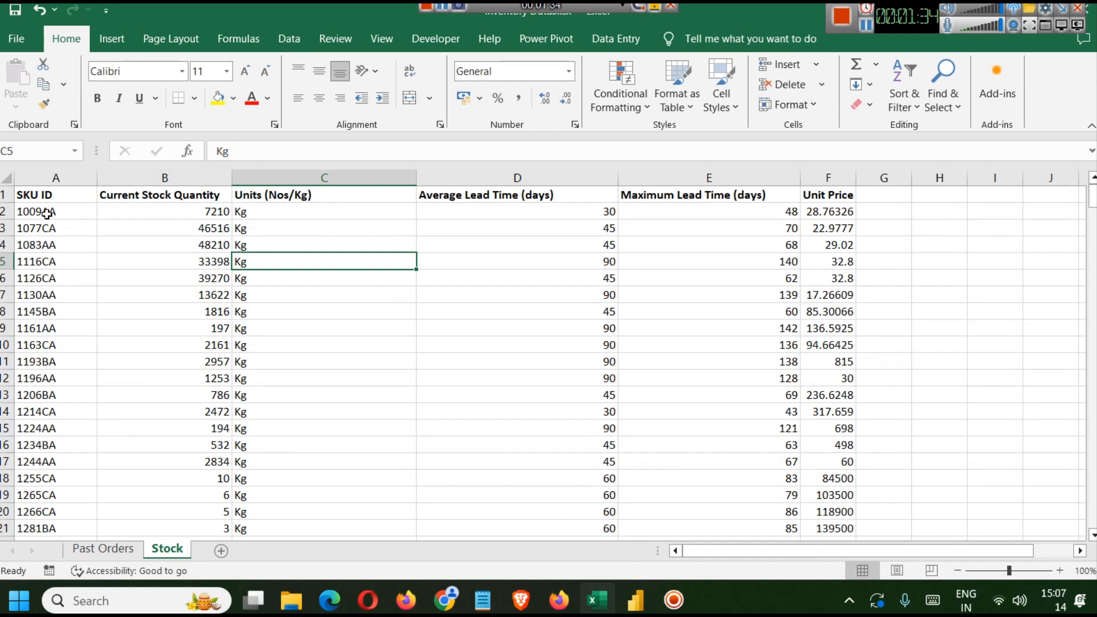
{"action": "left_click", "coordinate": [59, 177]}
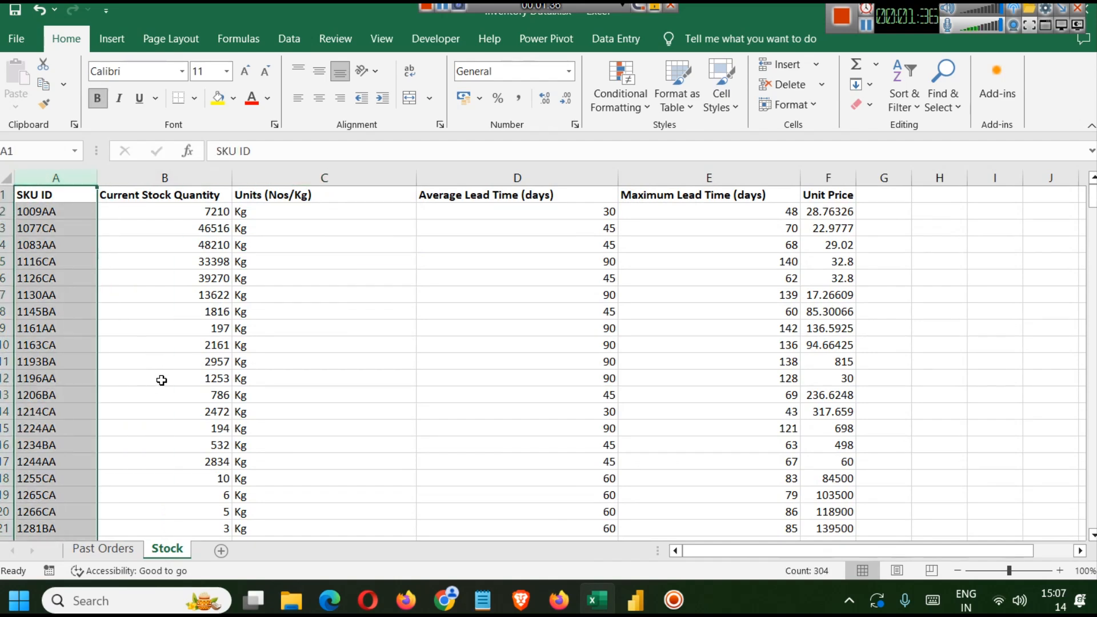
{"action": "left_click", "coordinate": [103, 550]}
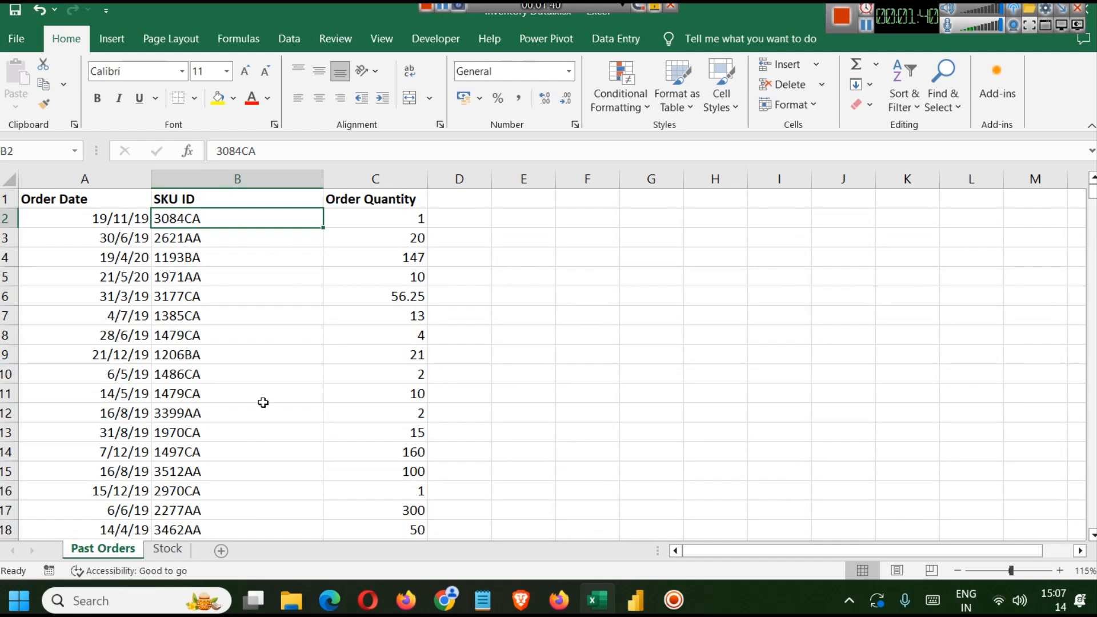
{"action": "left_click", "coordinate": [163, 551]}
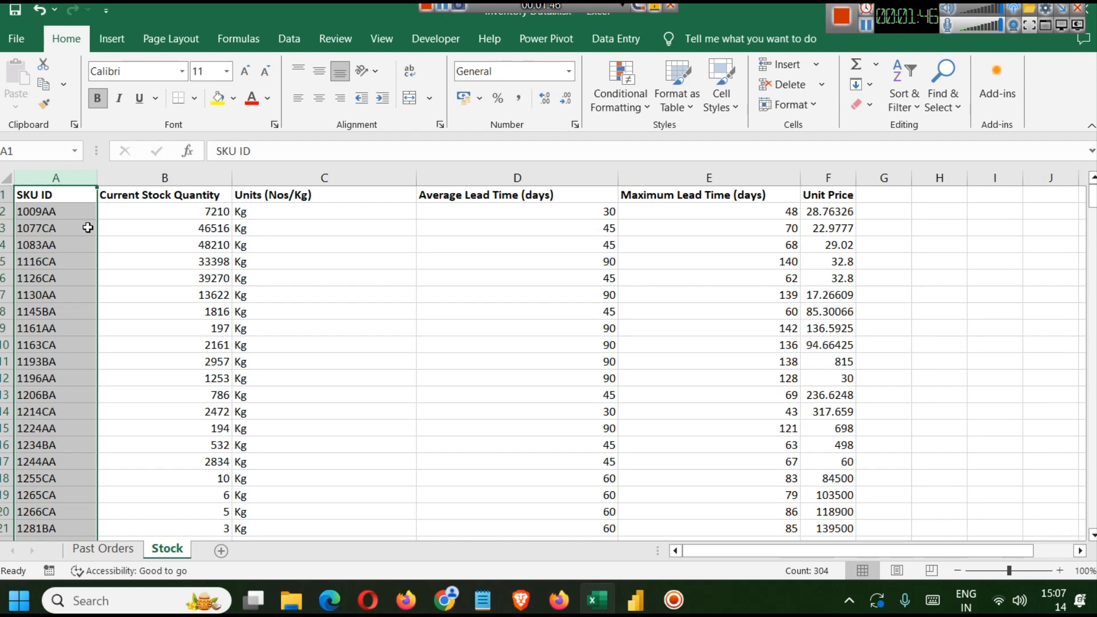
{"action": "left_click", "coordinate": [145, 168]}
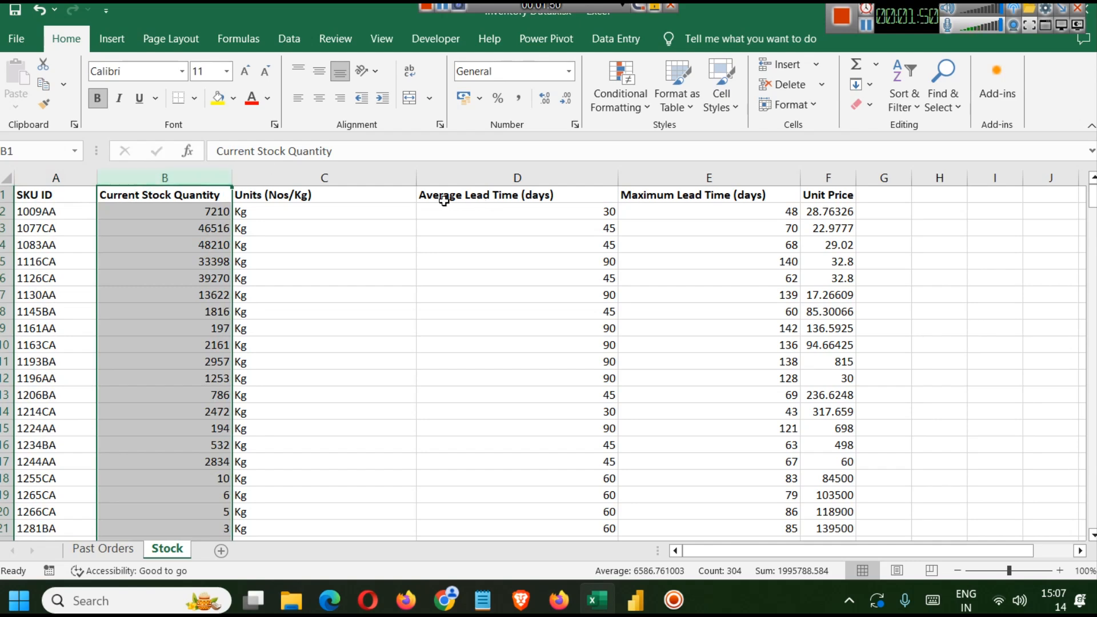
{"action": "left_click", "coordinate": [355, 172]}
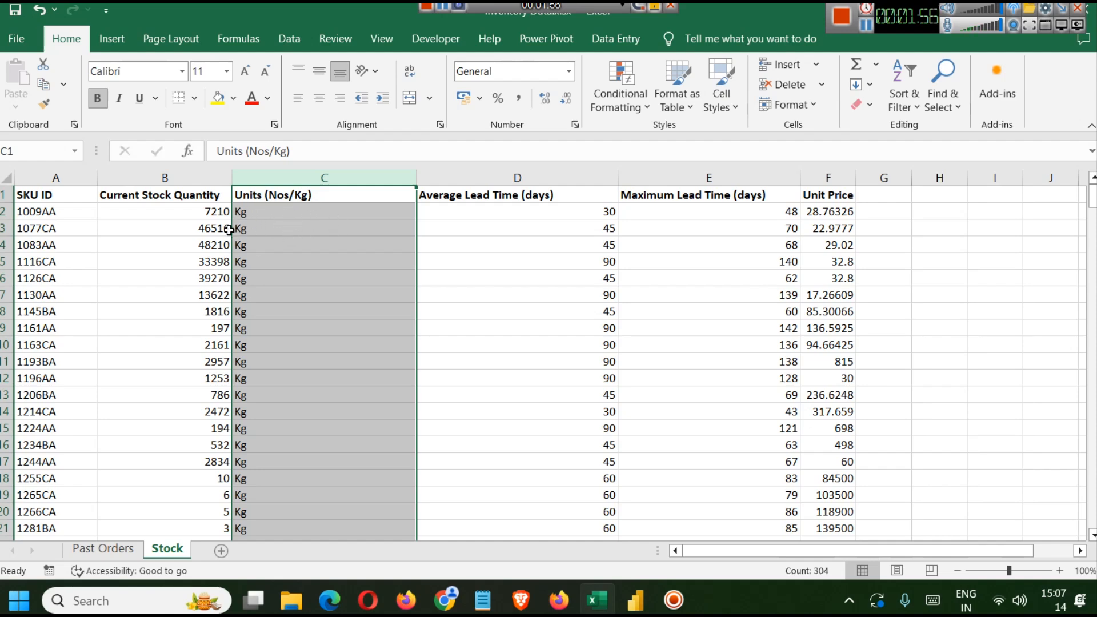
{"action": "scroll", "coordinate": [275, 302], "scroll_direction": "down", "scroll_amount": 4}
{"action": "scroll", "coordinate": [275, 302], "scroll_direction": "down", "scroll_amount": 5}
{"action": "scroll", "coordinate": [275, 303], "scroll_direction": "up", "scroll_amount": 9}
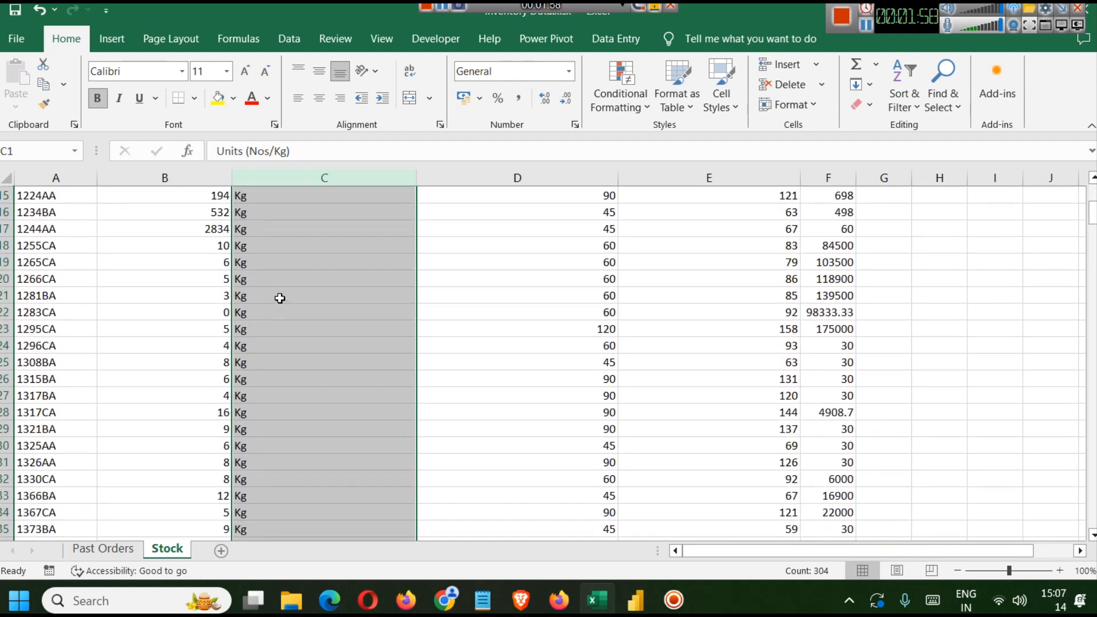
{"action": "left_click", "coordinate": [499, 178]}
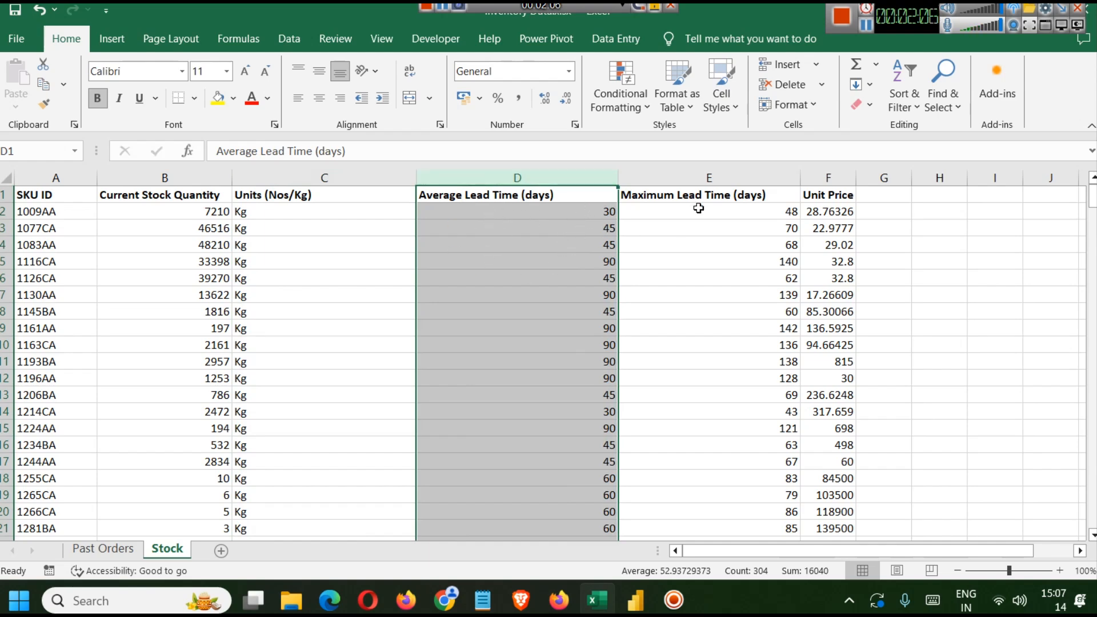
{"action": "left_click", "coordinate": [700, 178]}
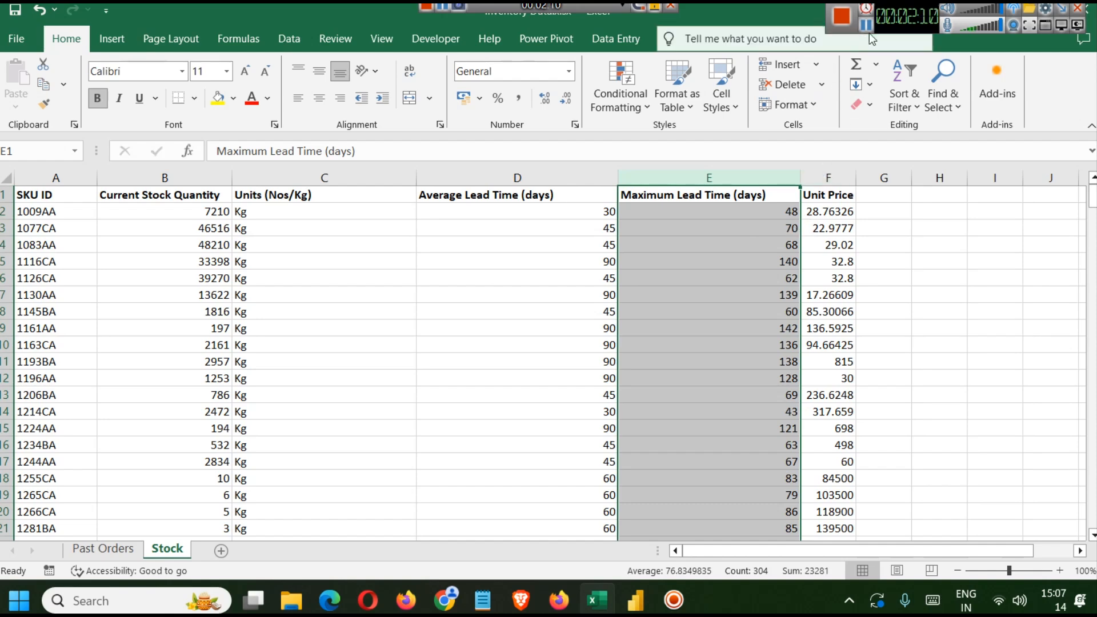
- Switch to the project web page and review the list of key dashboard components and visualizations
{"action": "key", "text": "alt+Tab"}
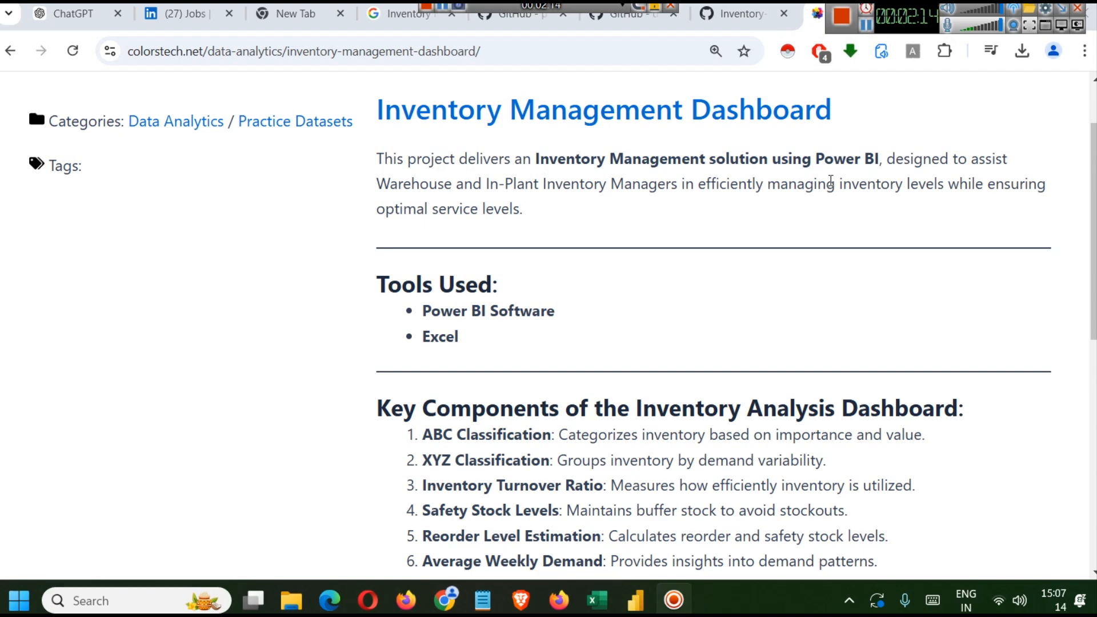
{"action": "scroll", "coordinate": [659, 188], "scroll_direction": "down", "scroll_amount": 5}
{"action": "scroll", "coordinate": [624, 176], "scroll_direction": "up", "scroll_amount": 2}
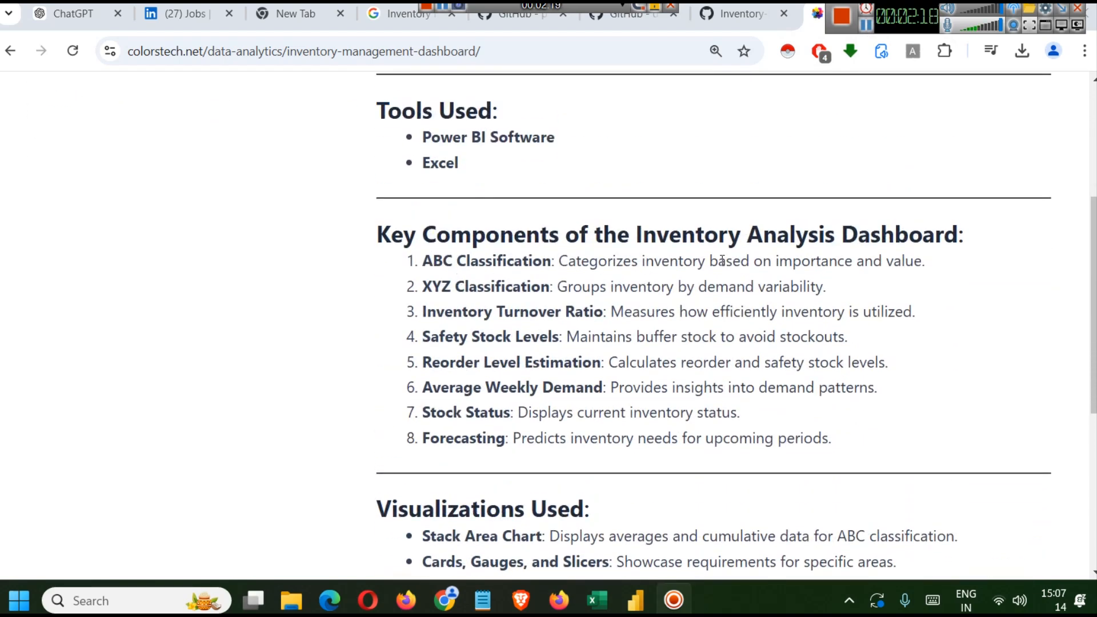
{"action": "left_click_drag", "start_coordinate": [930, 261], "coordinate": [540, 258]}
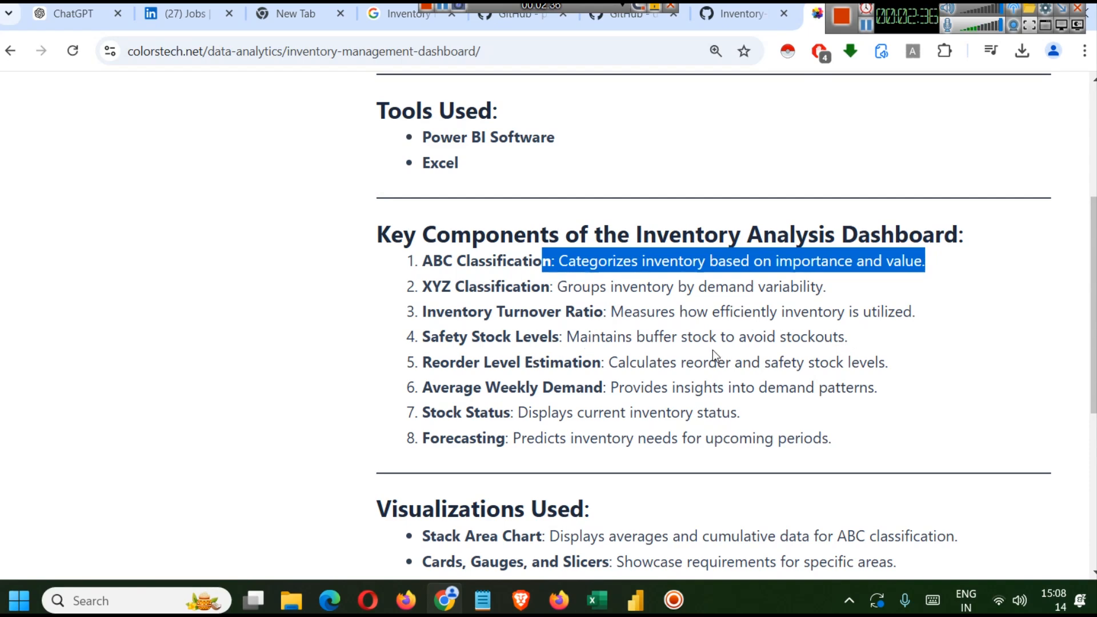
{"action": "scroll", "coordinate": [697, 348], "scroll_direction": "down", "scroll_amount": 3}
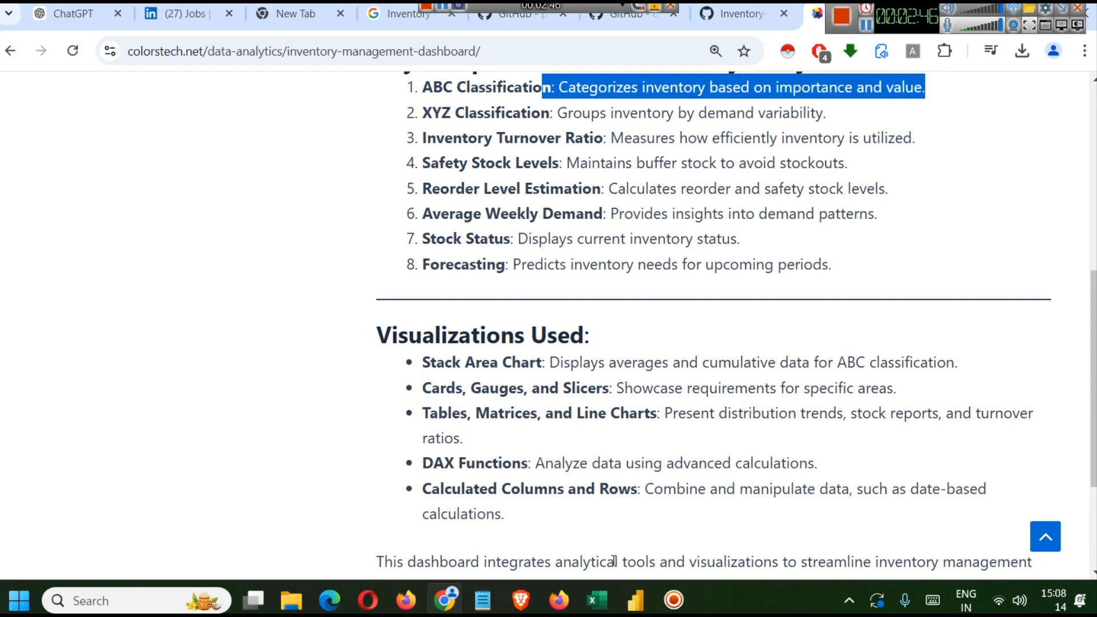
- Switch to a blank Power BI report and import the Past Orders and Stock sheets from Inventory Data.xlsx
{"action": "left_click", "coordinate": [635, 600]}
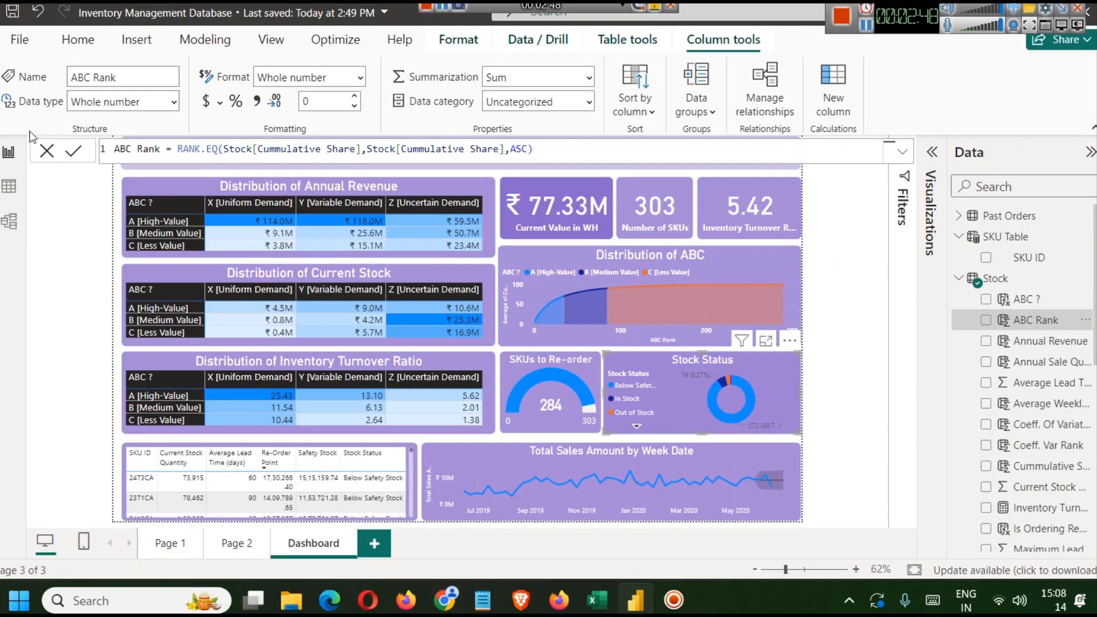
{"action": "left_click", "coordinate": [70, 43]}
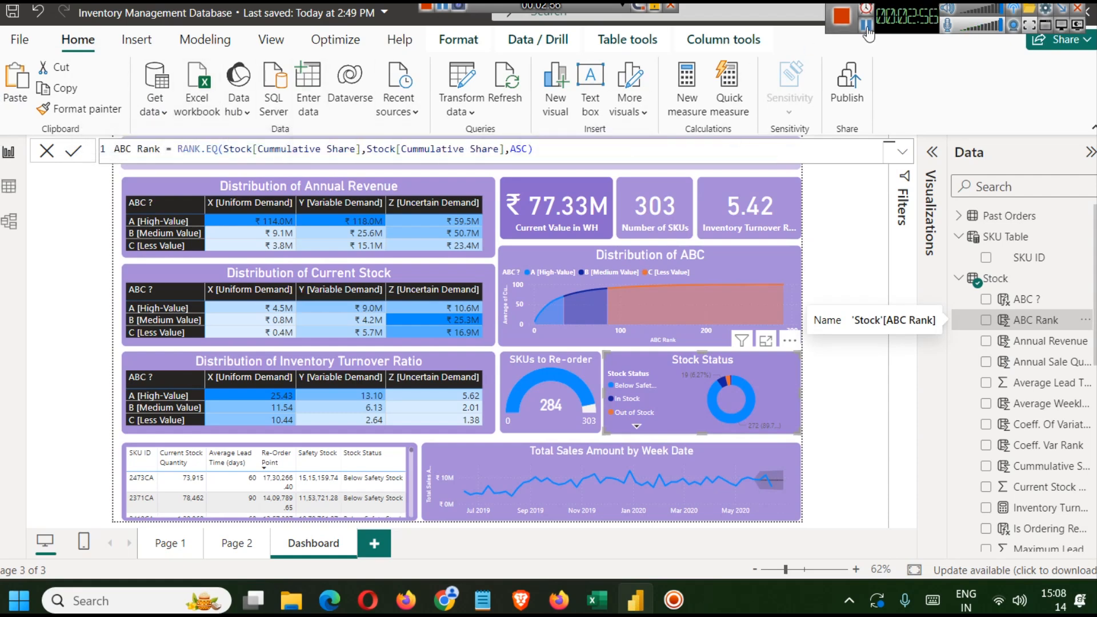
{"action": "key", "text": "alt+Tab"}
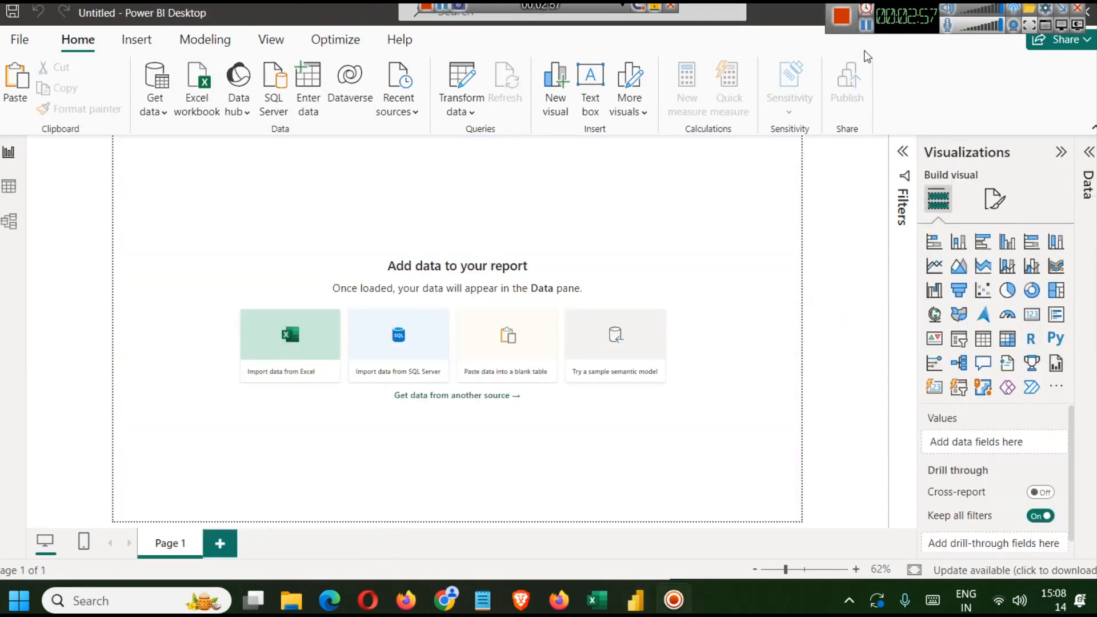
{"action": "left_click", "coordinate": [200, 117]}
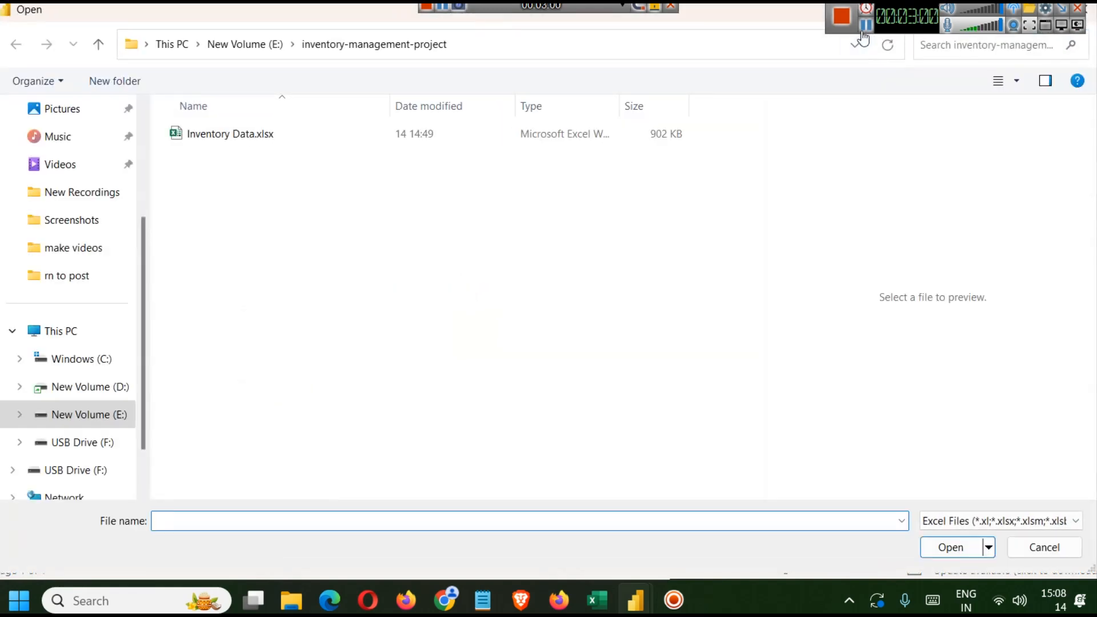
{"action": "left_click", "coordinate": [262, 136]}
{"action": "left_click", "coordinate": [948, 547]}
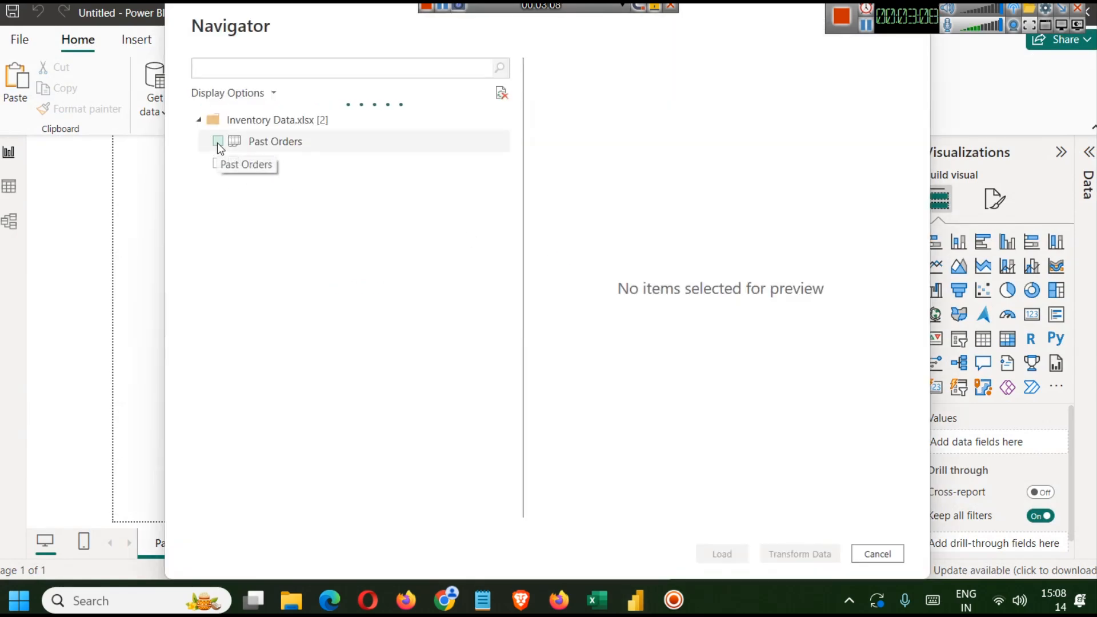
{"action": "left_click", "coordinate": [217, 143]}
{"action": "left_click", "coordinate": [217, 163]}
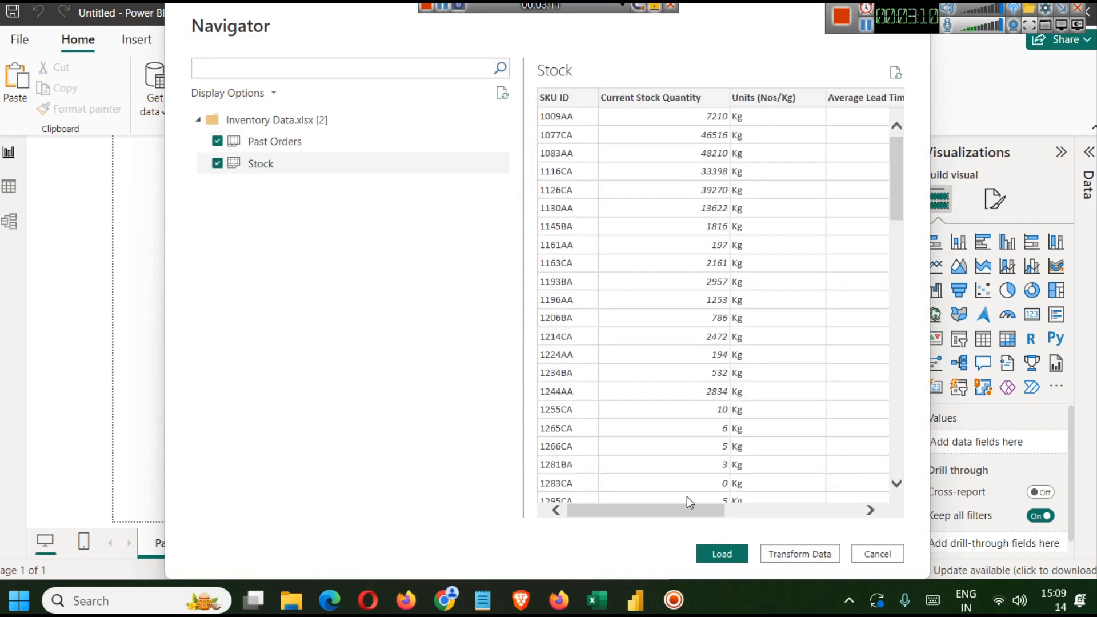
{"action": "left_click", "coordinate": [318, 148]}
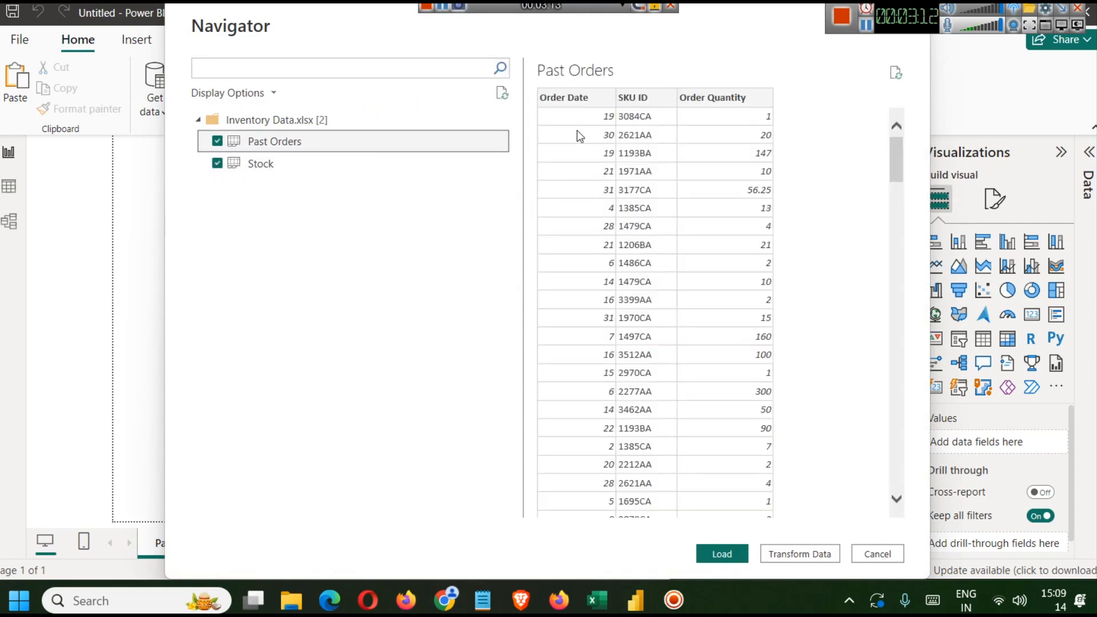
{"action": "left_click", "coordinate": [313, 164]}
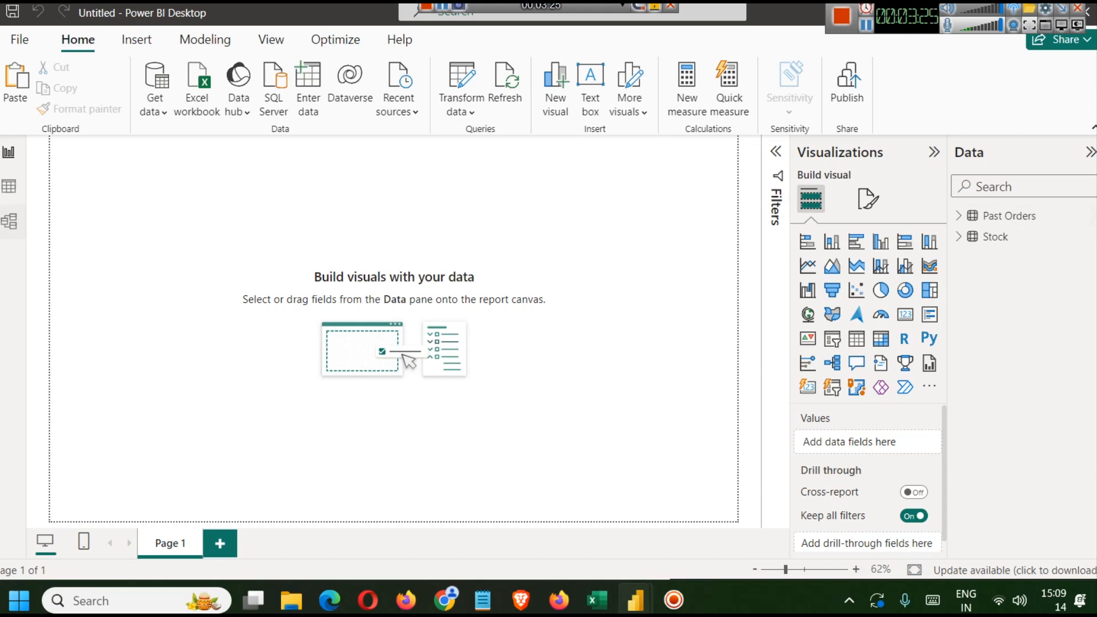
- Open the model view and rearrange the Stock and Past Orders table cards
{"action": "left_click", "coordinate": [11, 221]}
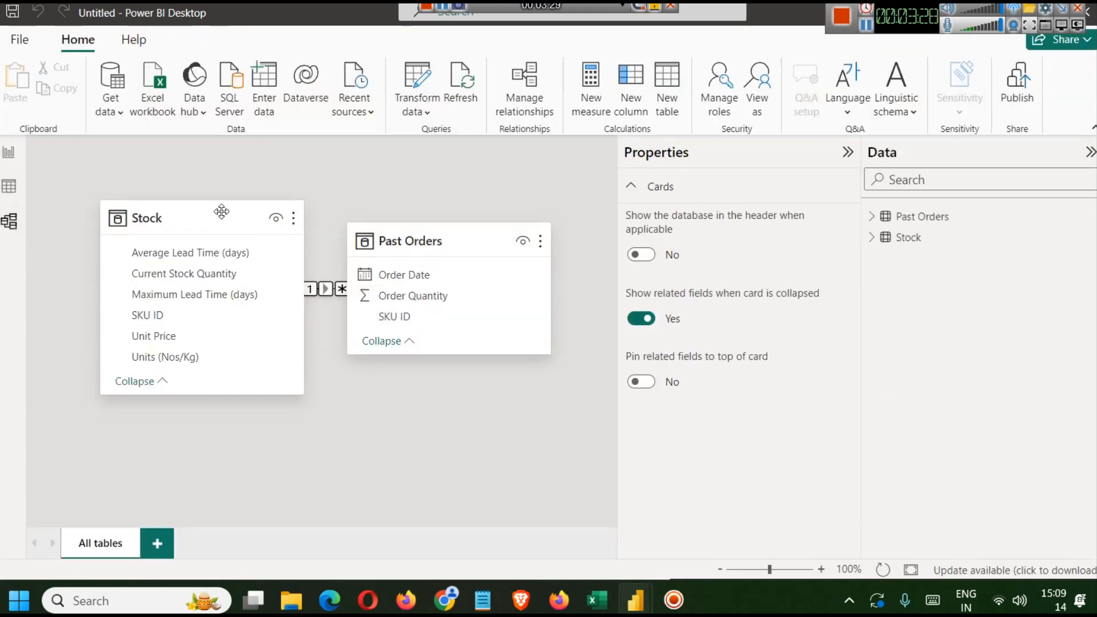
{"action": "left_click_drag", "start_coordinate": [221, 213], "coordinate": [188, 215]}
{"action": "left_click_drag", "start_coordinate": [442, 232], "coordinate": [472, 224]}
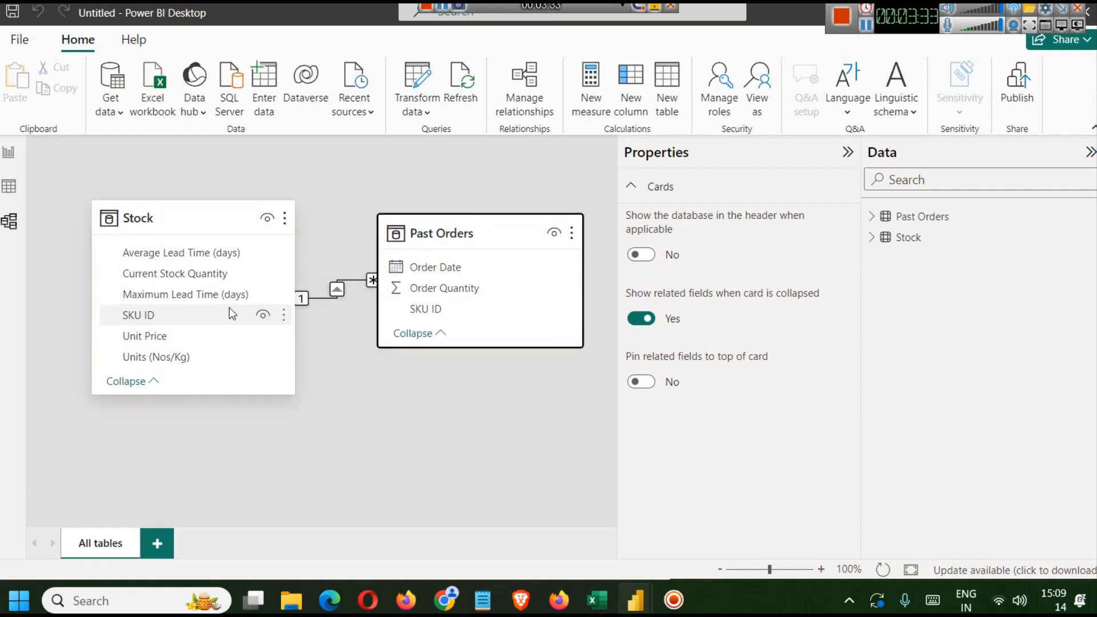
- Switch to the Excel workbook and compare the SKU ID columns of the Stock and Past Orders sheets
{"action": "left_click", "coordinate": [597, 600]}
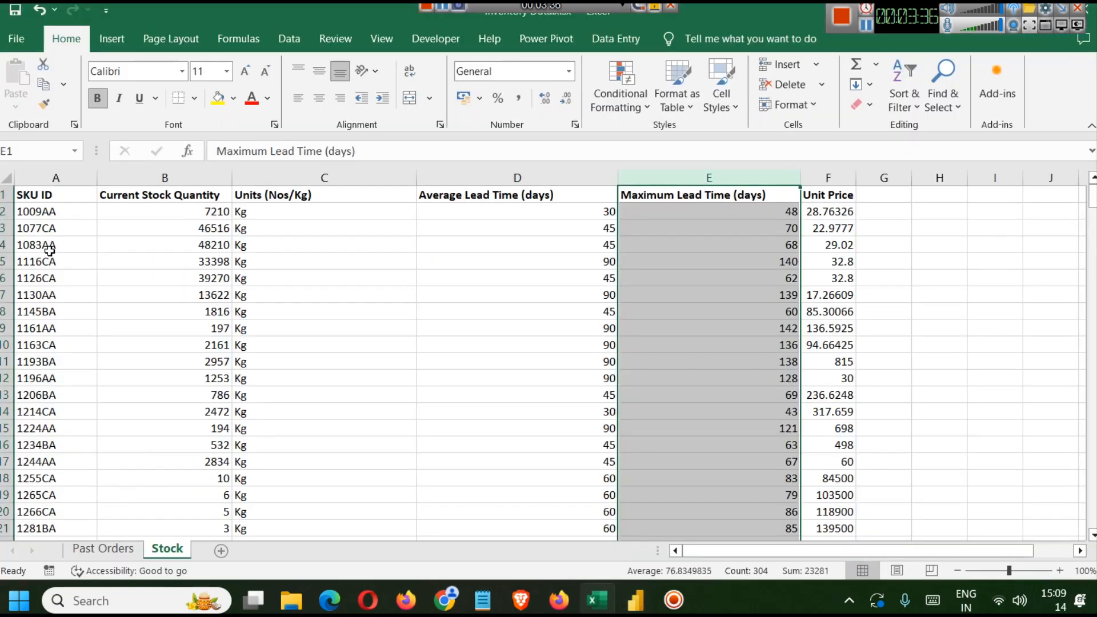
{"action": "left_click", "coordinate": [56, 177]}
{"action": "left_click", "coordinate": [111, 548]}
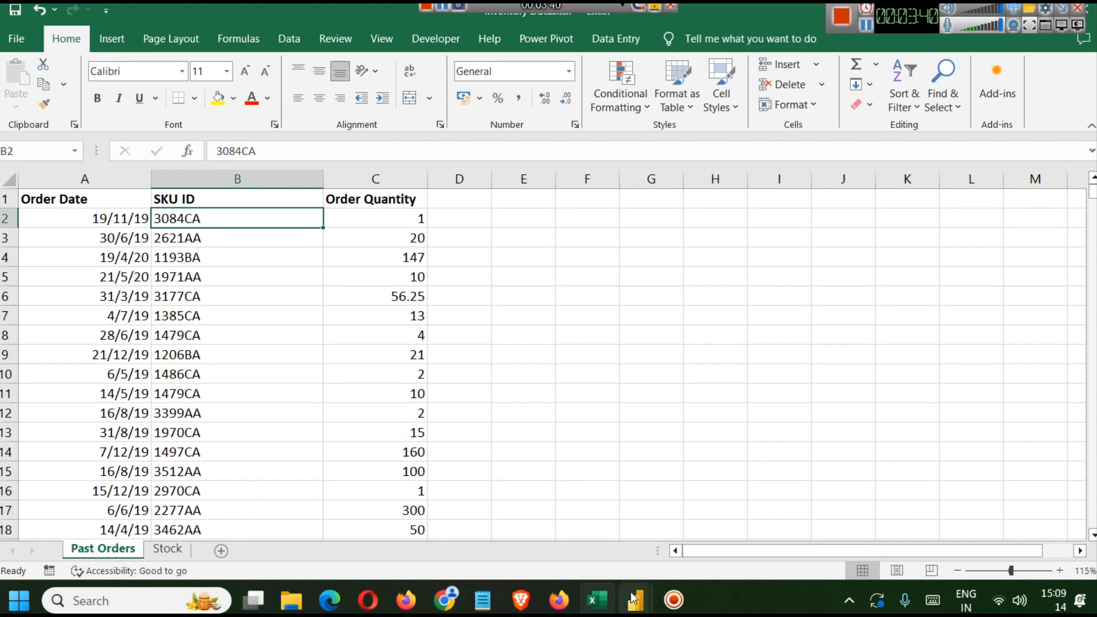
- Inspect the many-to-one relationship between Past Orders and Stock on SKU ID, returning to report view
{"action": "mouse_move", "coordinate": [633, 598]}
{"action": "left_click", "coordinate": [683, 519]}
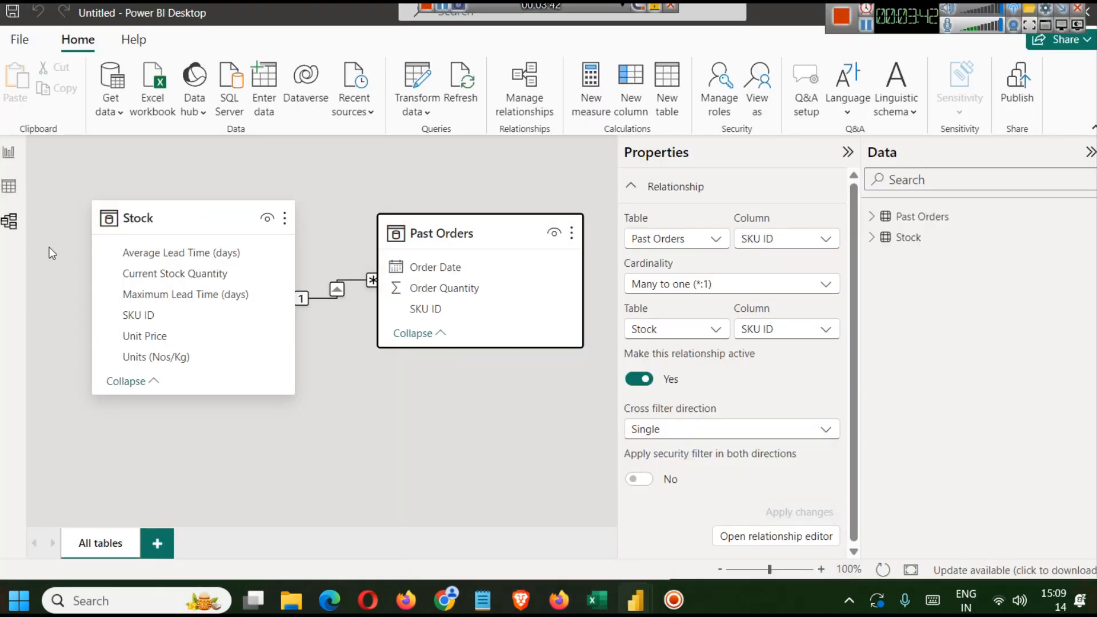
{"action": "left_click", "coordinate": [10, 155]}
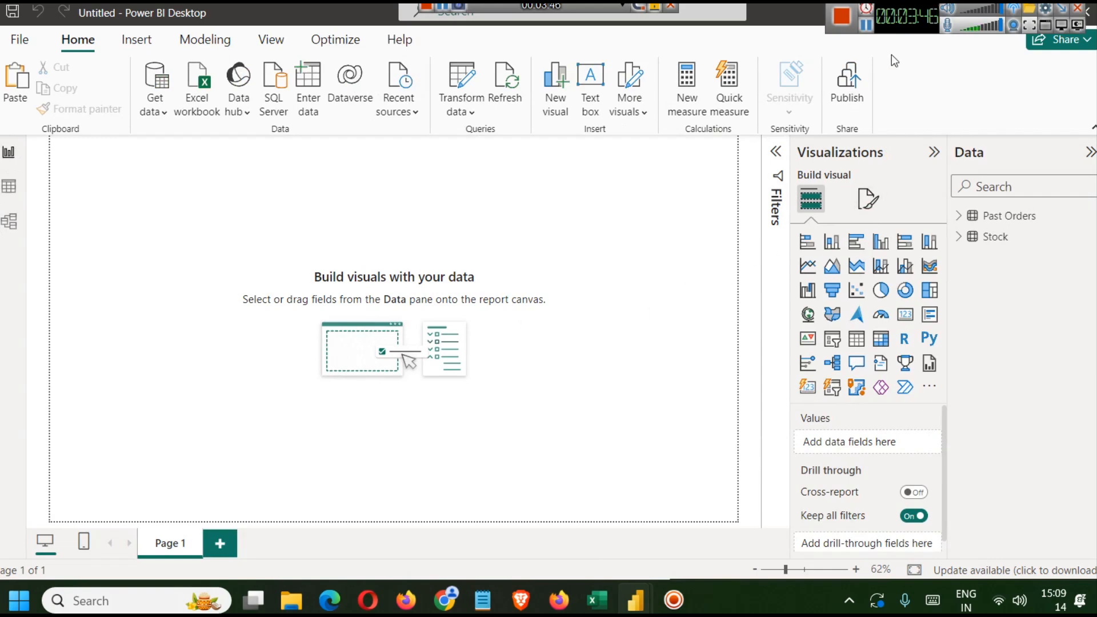
- Copy the SKU Table SUMMARIZE formula from the finished dashboard report
{"action": "key", "text": "alt+Tab"}
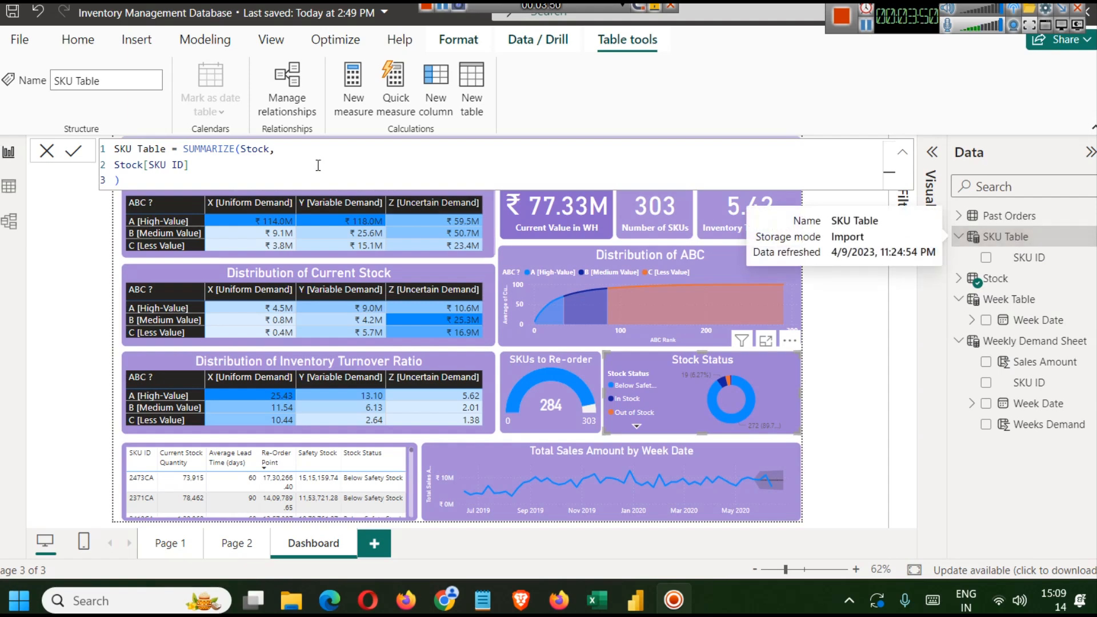
{"action": "left_click", "coordinate": [278, 164]}
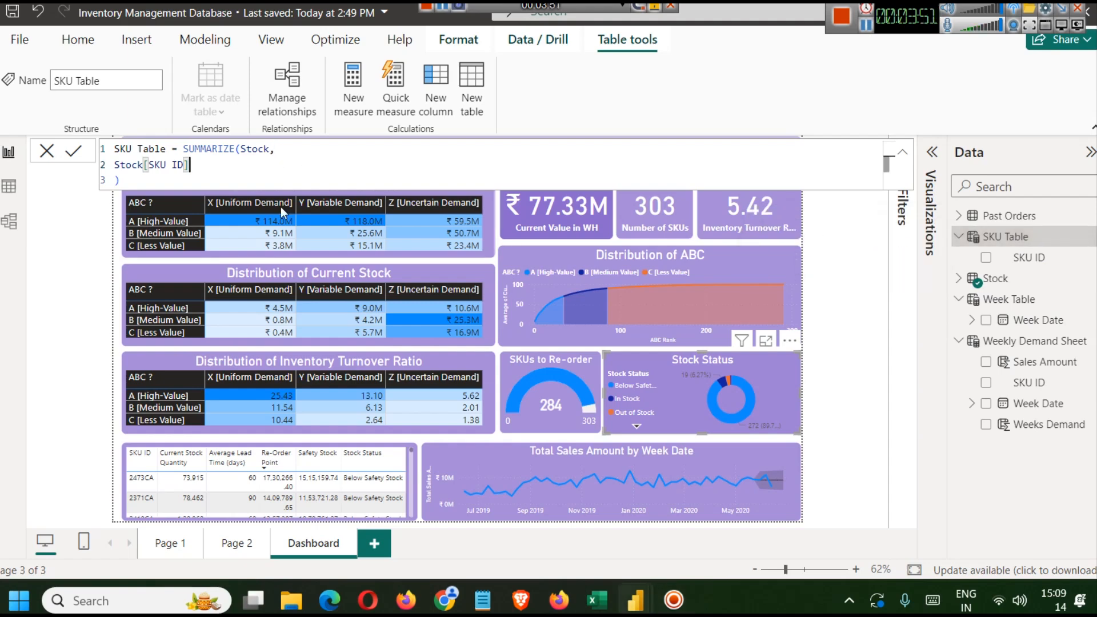
{"action": "double_click", "coordinate": [193, 150]}
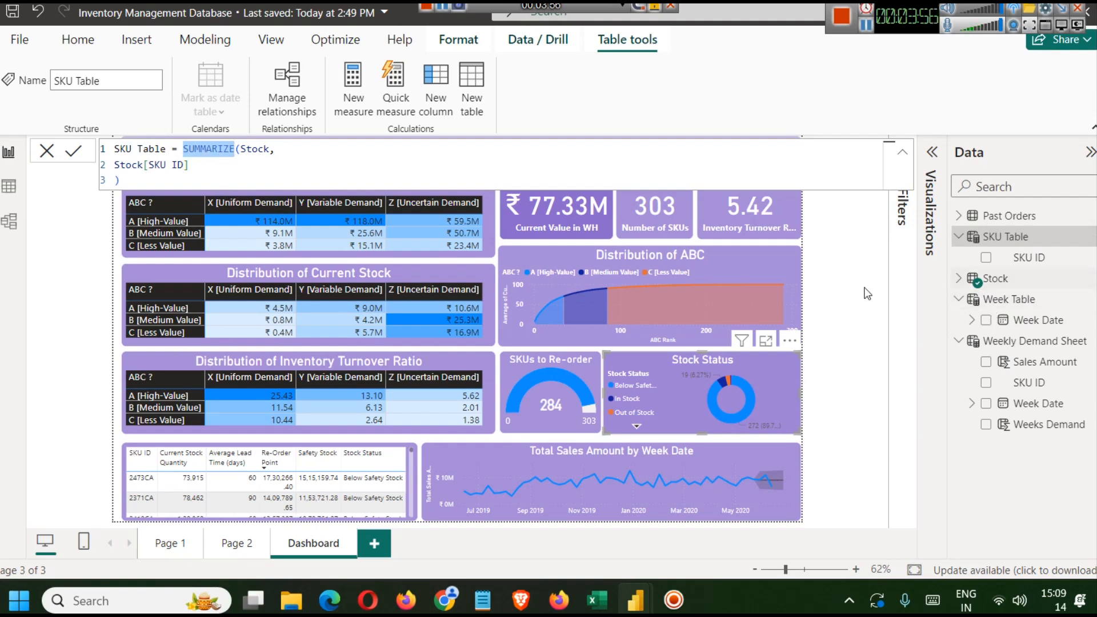
{"action": "left_click", "coordinate": [958, 279]}
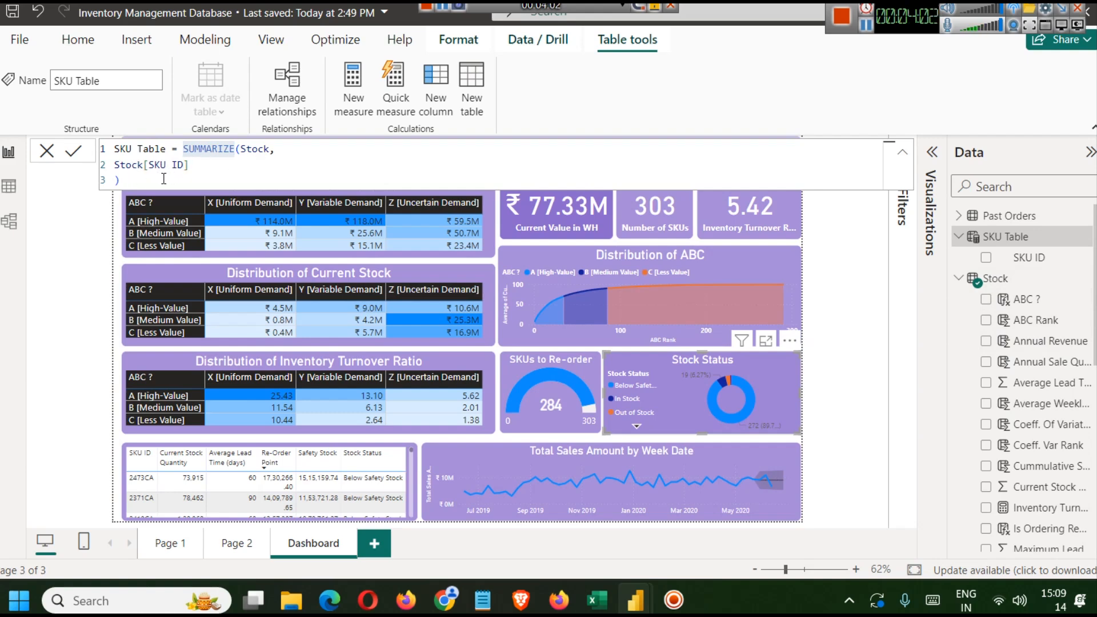
{"action": "left_click_drag", "start_coordinate": [165, 178], "coordinate": [115, 150]}
{"action": "key", "text": "ctrl+c"}
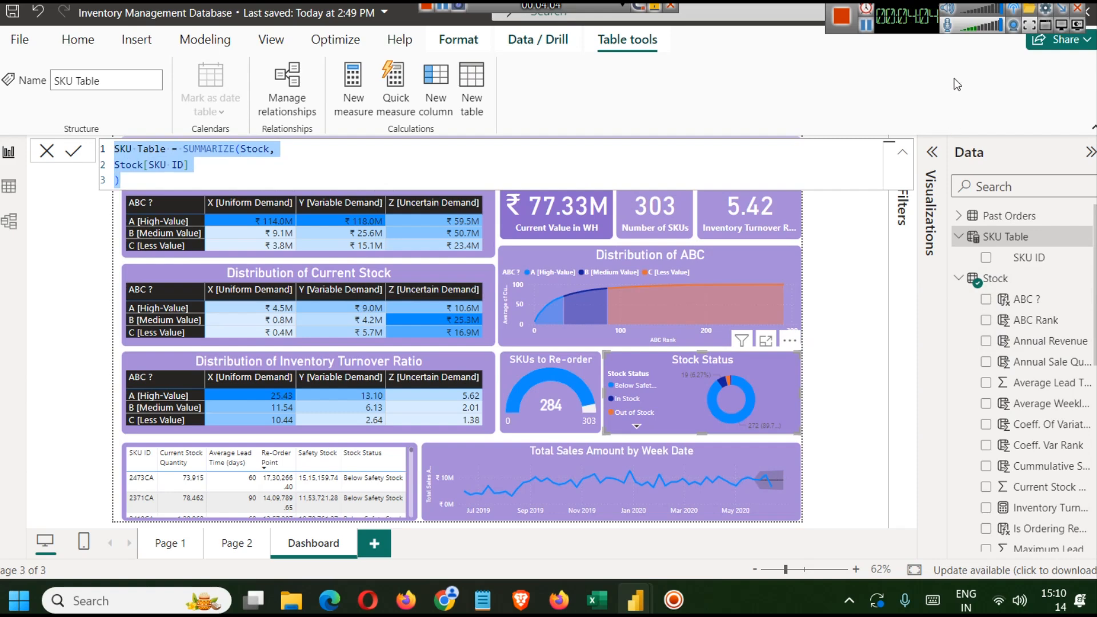
{"action": "left_click", "coordinate": [864, 27]}
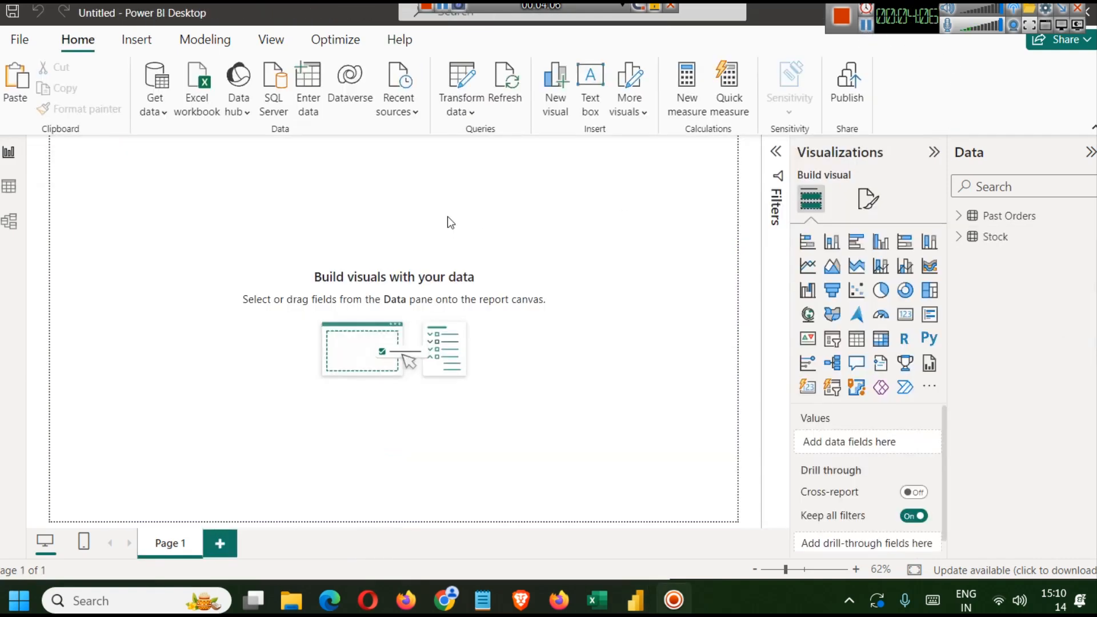
- Create a new calculated table SKU Table = SUMMARIZE(Stock, Stock[SKU ID]) from the pasted formula
{"action": "left_click", "coordinate": [210, 32]}
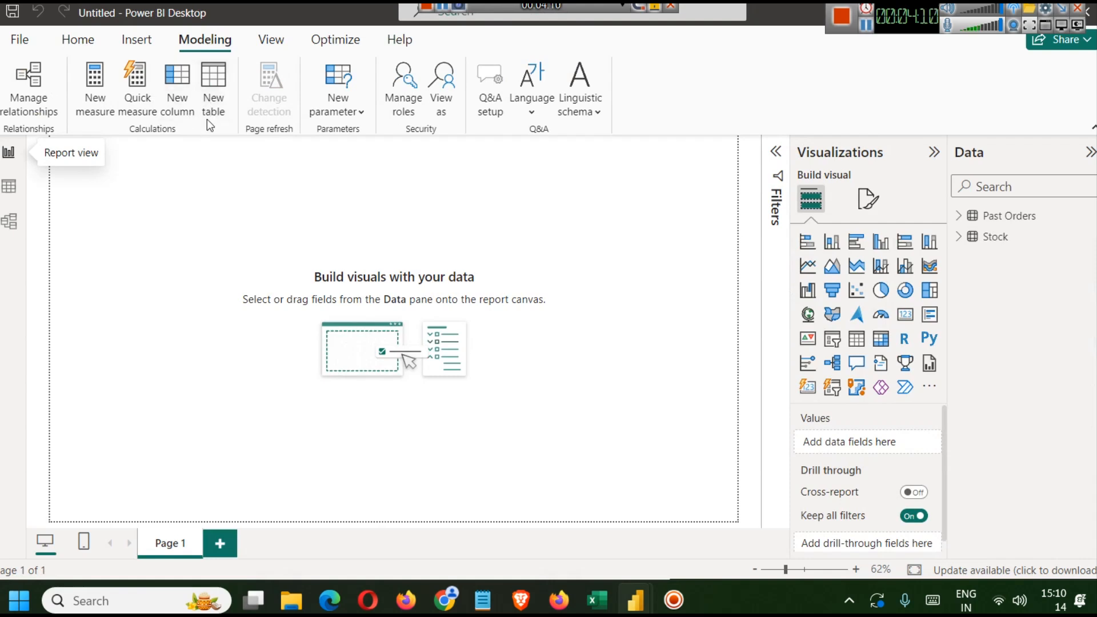
{"action": "left_click", "coordinate": [207, 102]}
{"action": "key", "text": "ctrl+v"}
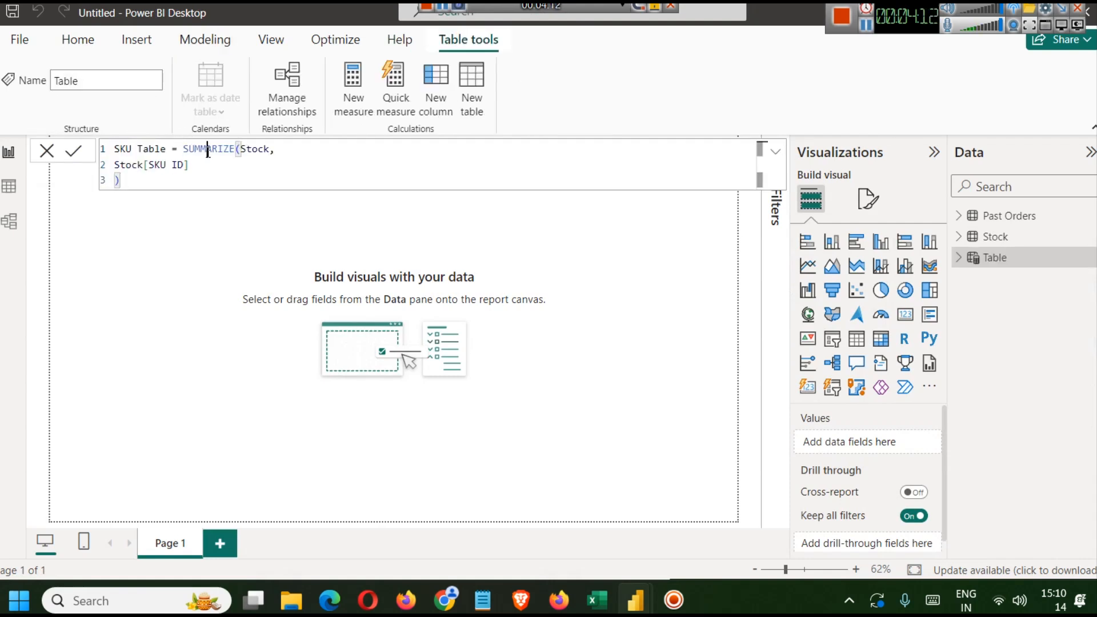
{"action": "double_click", "coordinate": [208, 150]}
{"action": "key", "text": "BackSpace"}
{"action": "type", "text": "S"}
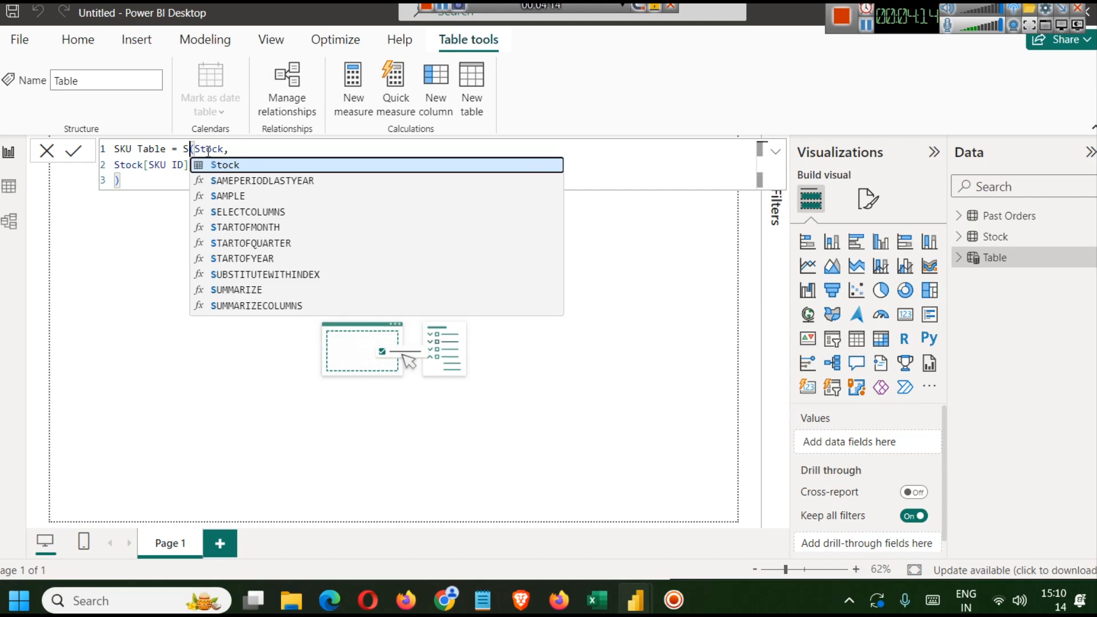
{"action": "type", "text": "U"}
{"action": "key", "text": "Down"}
{"action": "key", "text": "Tab"}
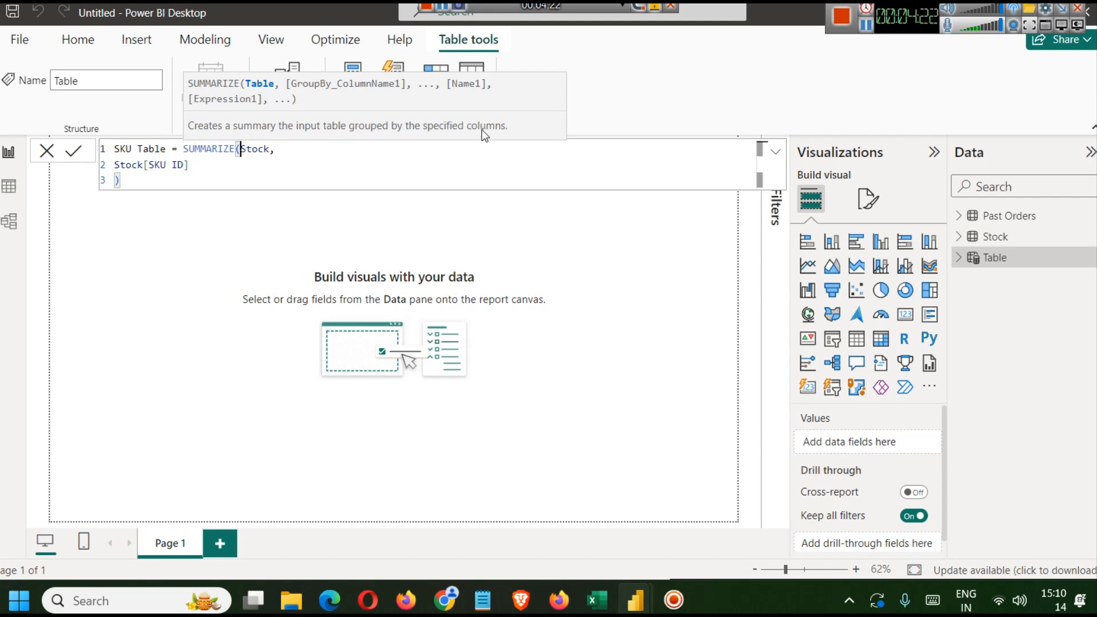
{"action": "left_click", "coordinate": [245, 166]}
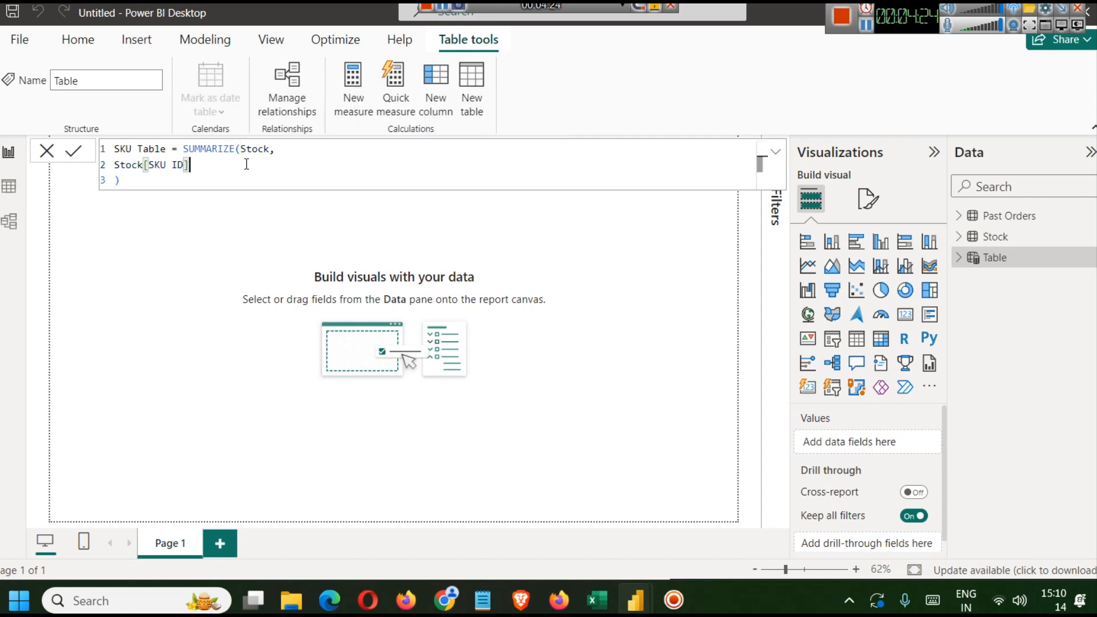
{"action": "left_click", "coordinate": [73, 151]}
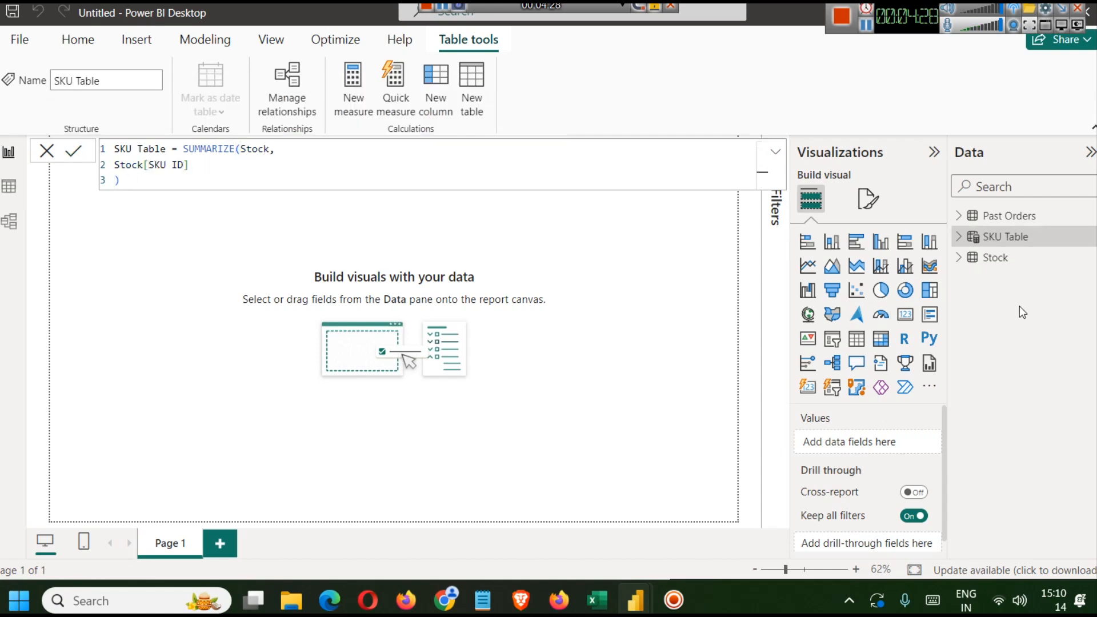
- Browse the new SKU Table's SKU ID rows in data view
{"action": "left_click", "coordinate": [11, 191]}
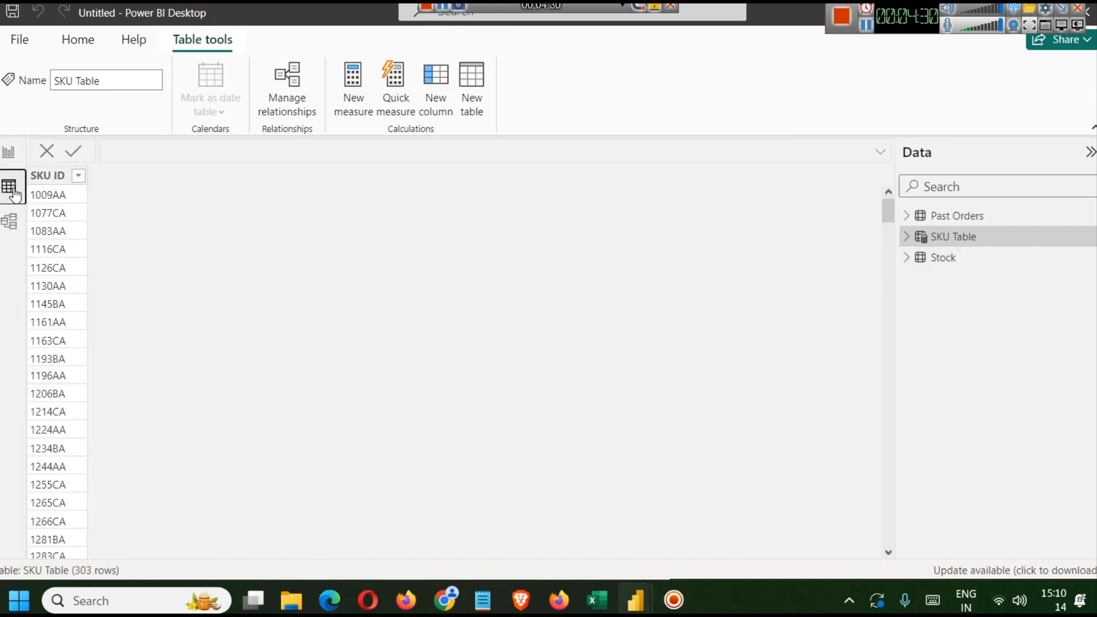
{"action": "scroll", "coordinate": [60, 321], "scroll_direction": "down", "scroll_amount": 1}
{"action": "scroll", "coordinate": [50, 337], "scroll_direction": "up", "scroll_amount": 1}
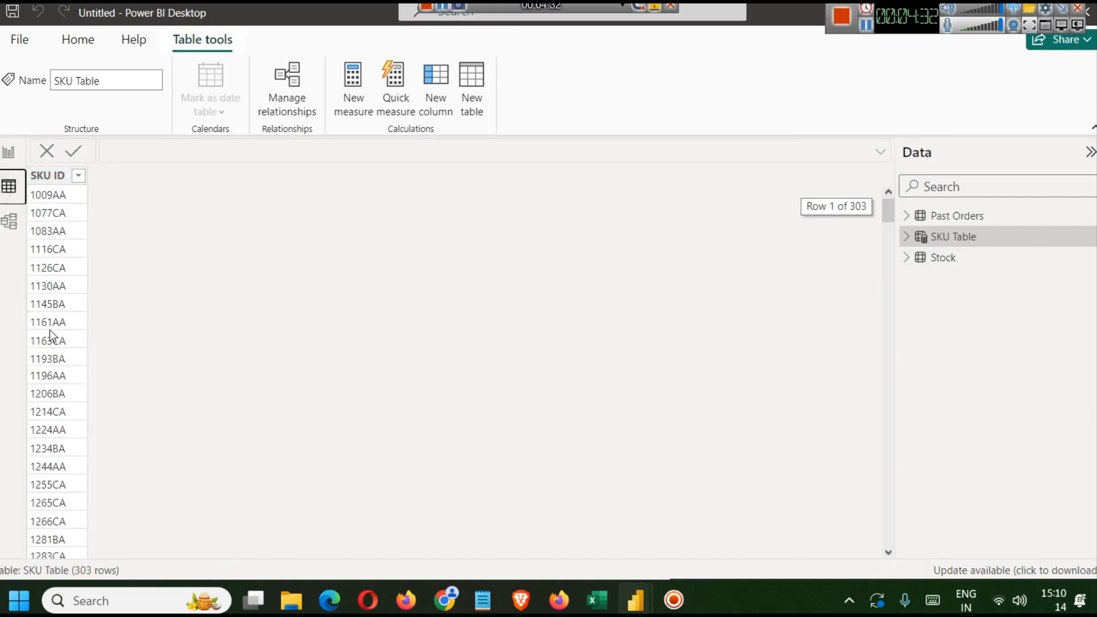
{"action": "left_click", "coordinate": [8, 151]}
{"action": "left_click", "coordinate": [8, 185]}
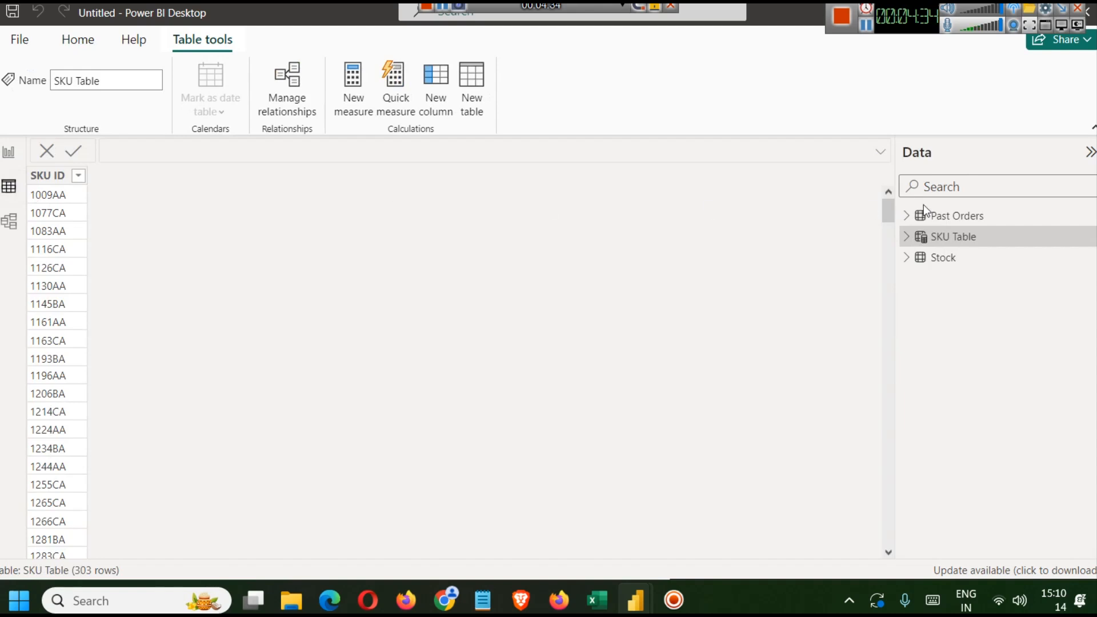
- Compare the Stock and Past Orders tables' SKU ID values against the SKU Table's SUMMARIZE formula
{"action": "left_click", "coordinate": [953, 264]}
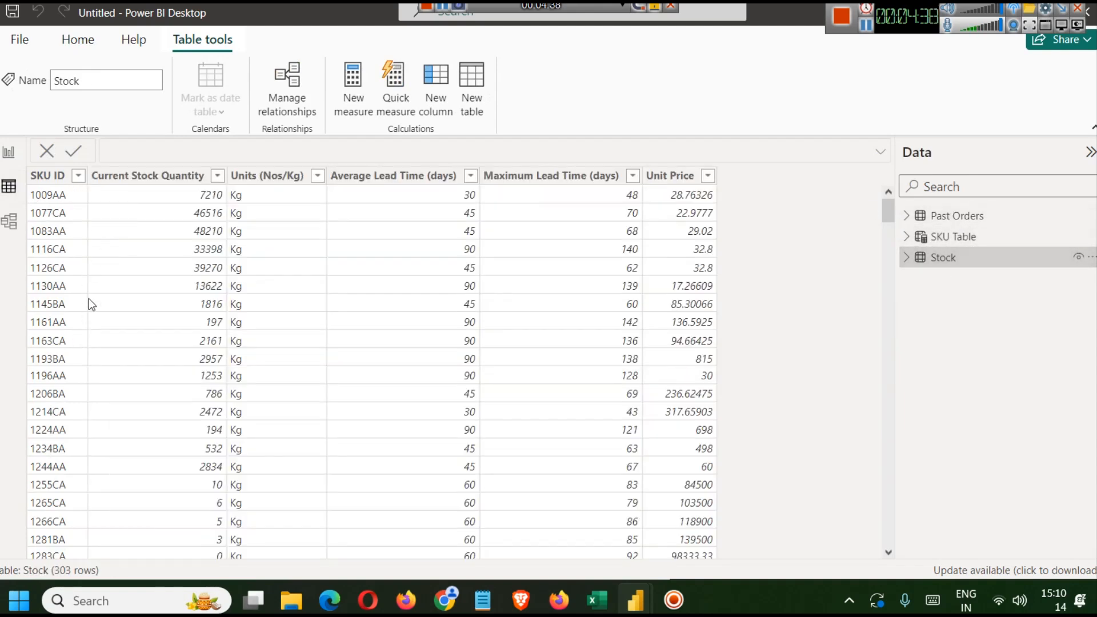
{"action": "left_click", "coordinate": [953, 216]}
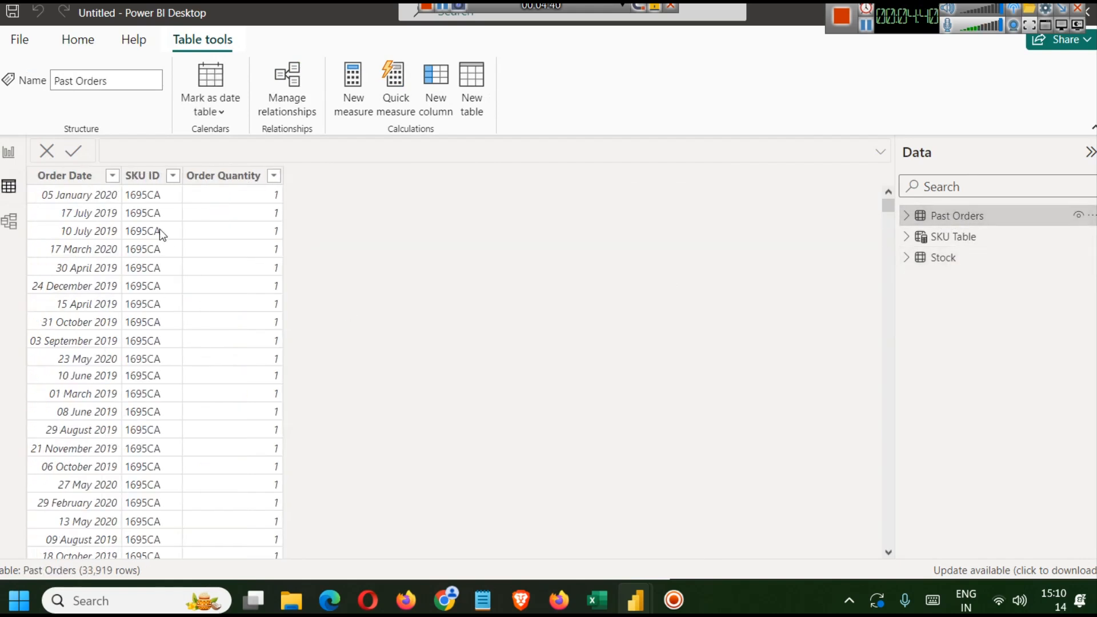
{"action": "left_click", "coordinate": [172, 176]}
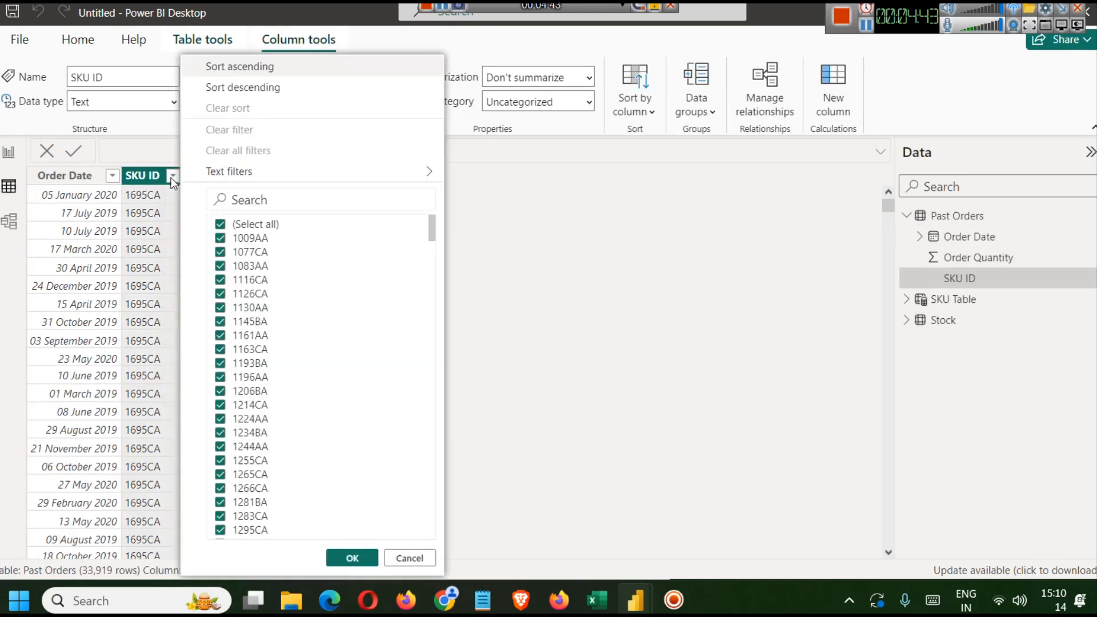
{"action": "left_click", "coordinate": [394, 556]}
{"action": "left_click", "coordinate": [8, 152]}
{"action": "left_click", "coordinate": [8, 186]}
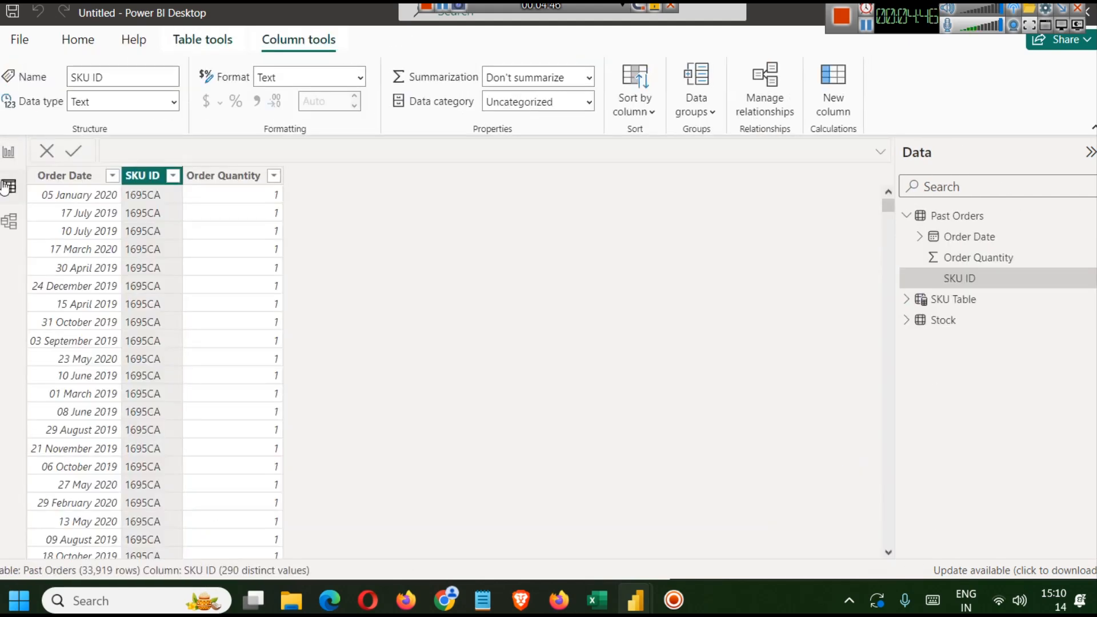
{"action": "left_click", "coordinate": [953, 299]}
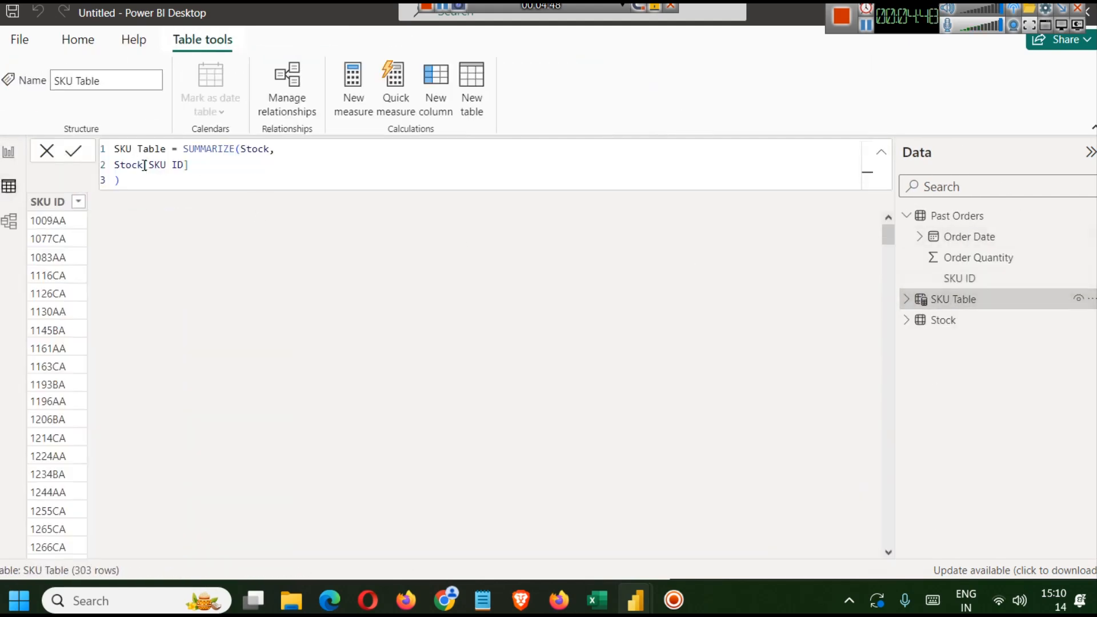
{"action": "double_click", "coordinate": [215, 150]}
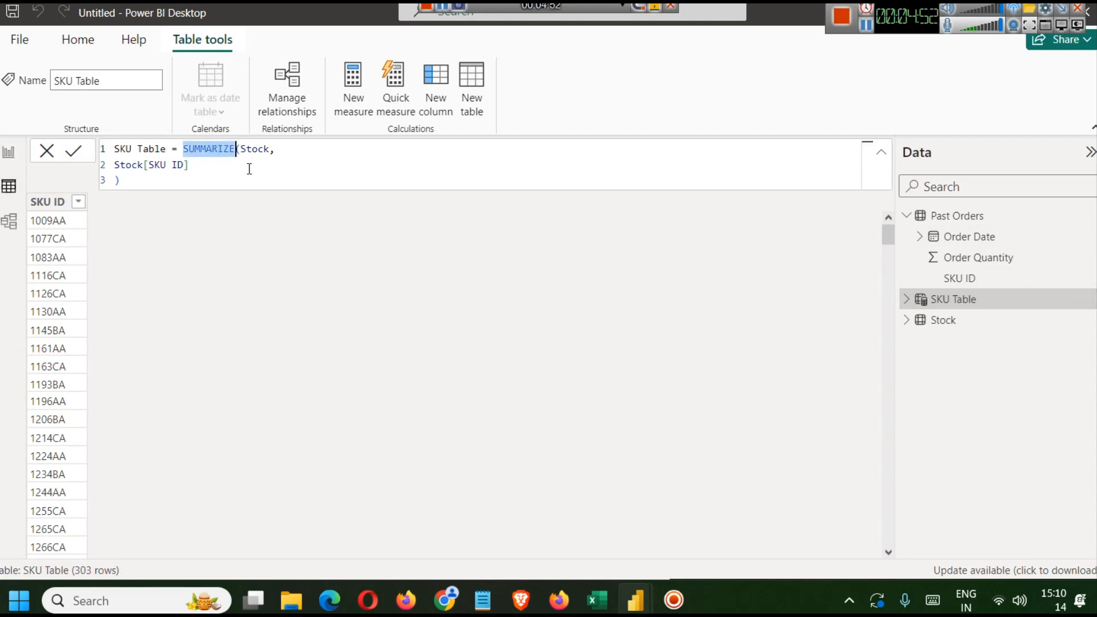
- Highlight the table and column arguments of the SKU Table SUMMARIZE formula
{"action": "double_click", "coordinate": [255, 150]}
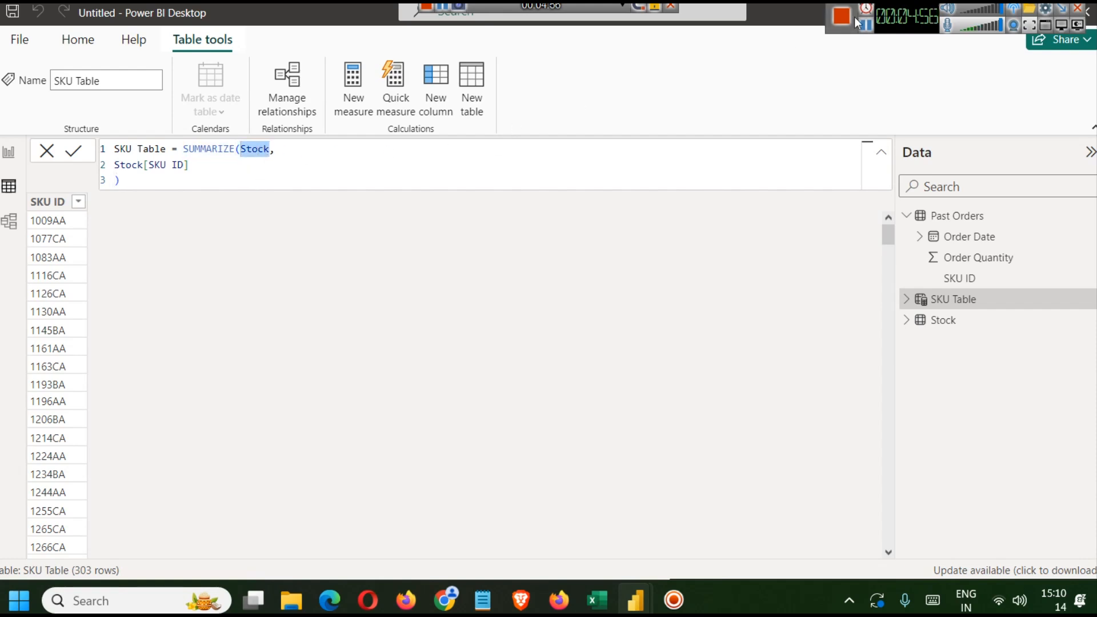
{"action": "double_click", "coordinate": [255, 149]}
{"action": "left_click_drag", "start_coordinate": [189, 164], "coordinate": [115, 164]}
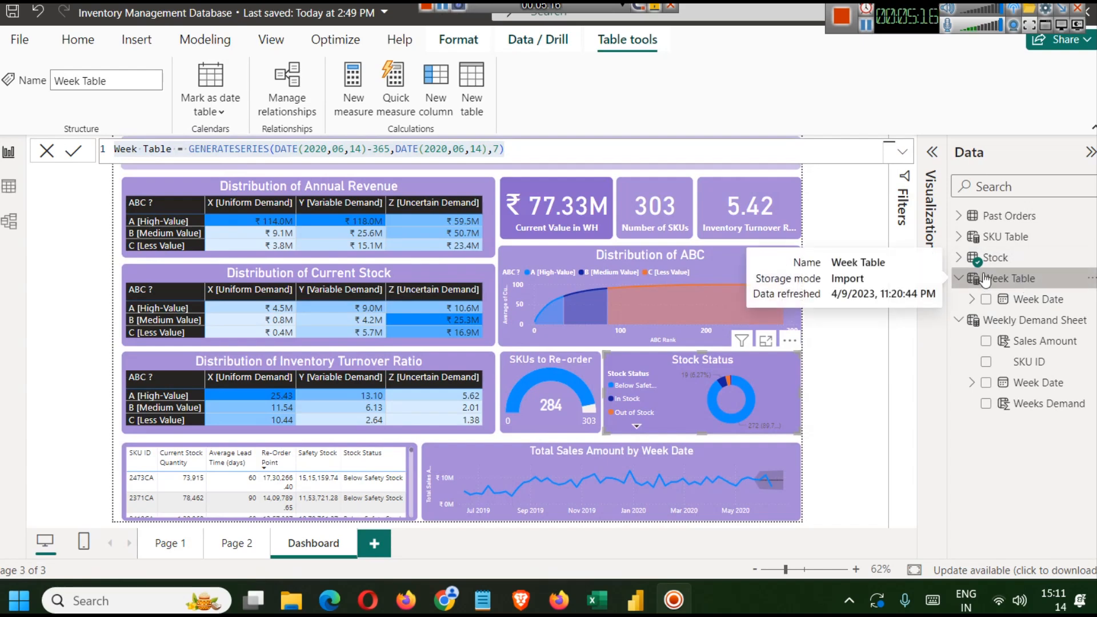
- Copy the Week Table GENERATESERIES formula from the finished dashboard report
{"action": "left_click", "coordinate": [547, 151]}
{"action": "key", "text": "ctrl+a"}
{"action": "key", "text": "ctrl+c"}
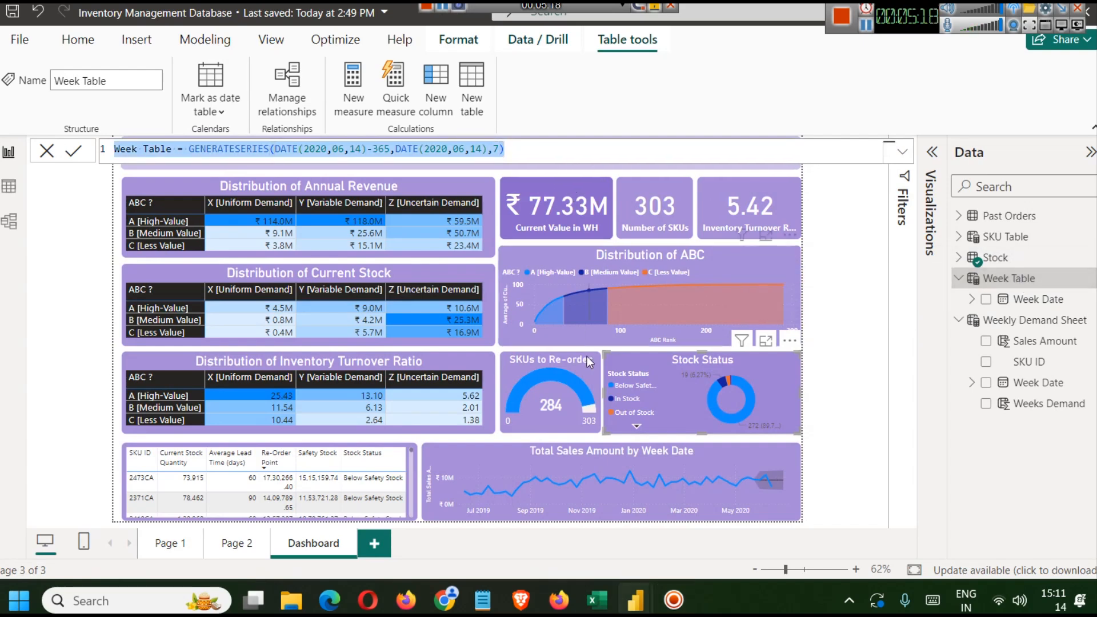
{"action": "mouse_move", "coordinate": [643, 584]}
{"action": "left_click", "coordinate": [653, 496]}
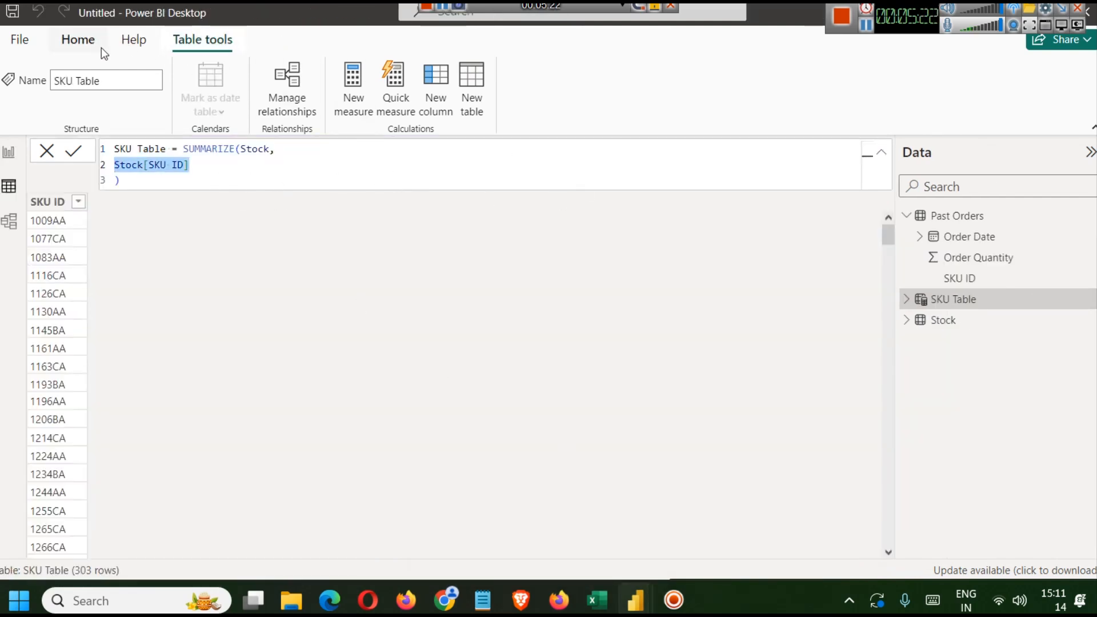
- Create a new calculated table in the new report and paste the Week Table GENERATESERIES formula
{"action": "left_click", "coordinate": [84, 45]}
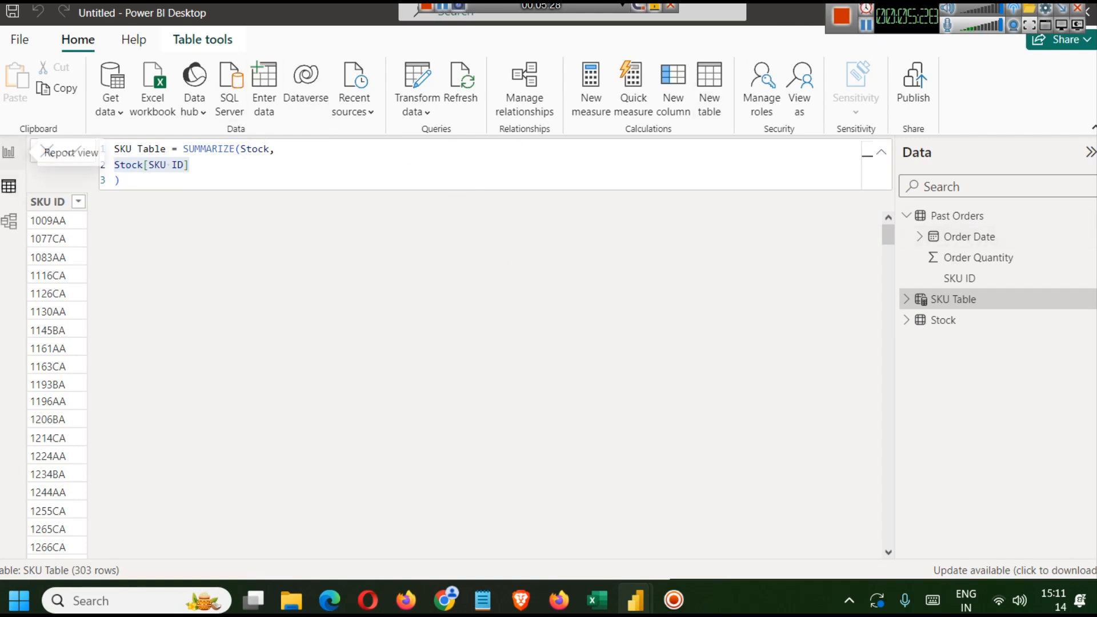
{"action": "left_click", "coordinate": [9, 152]}
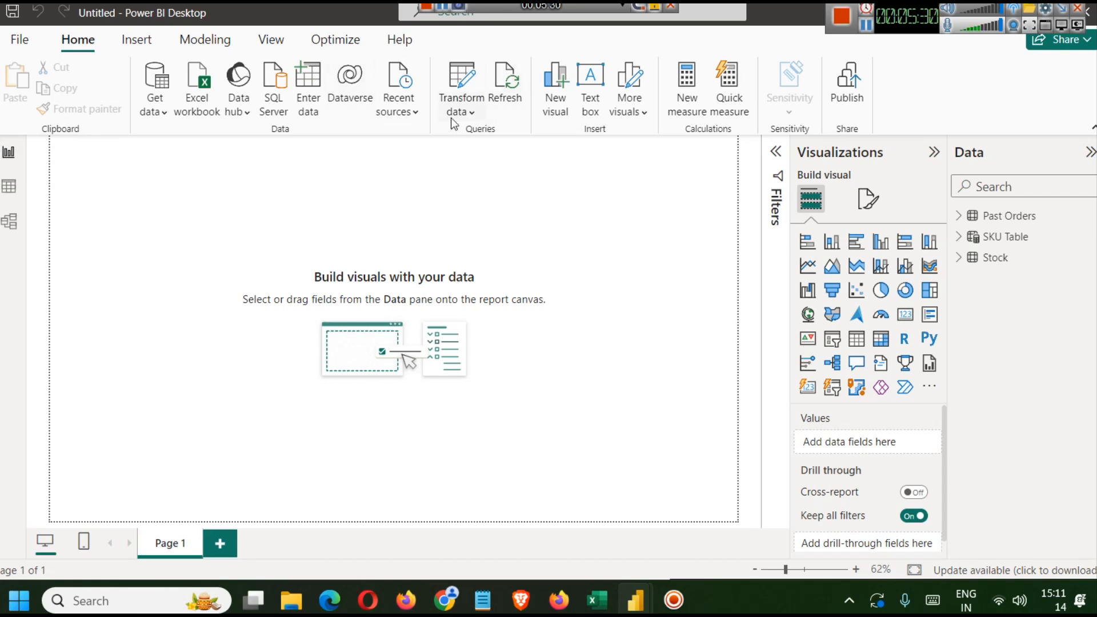
{"action": "left_click", "coordinate": [217, 41]}
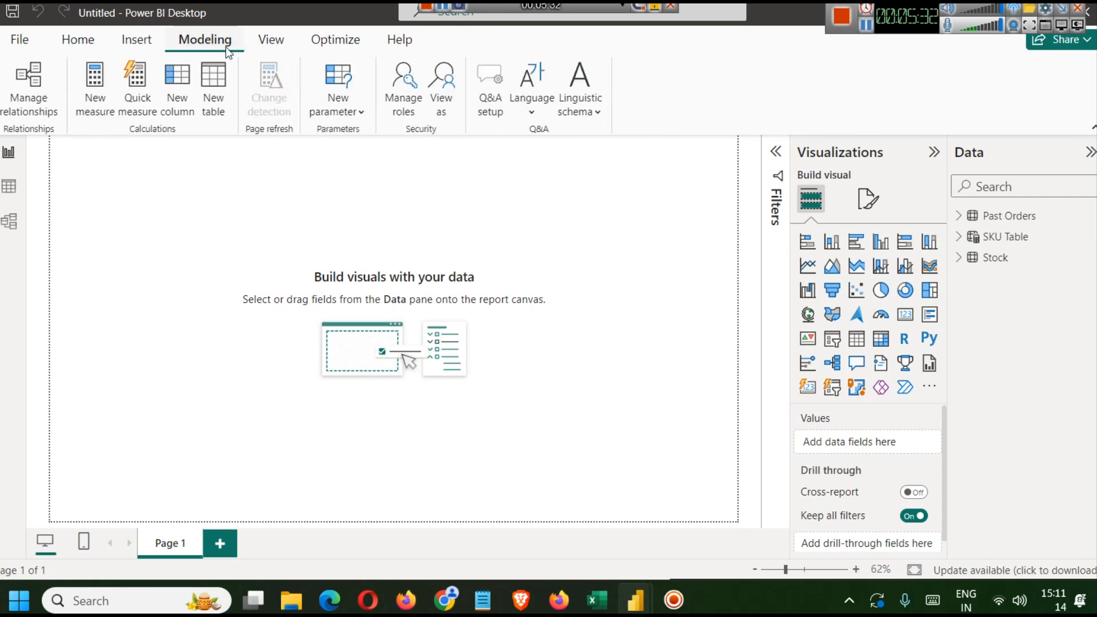
{"action": "left_click", "coordinate": [213, 100]}
{"action": "key", "text": "ctrl+v"}
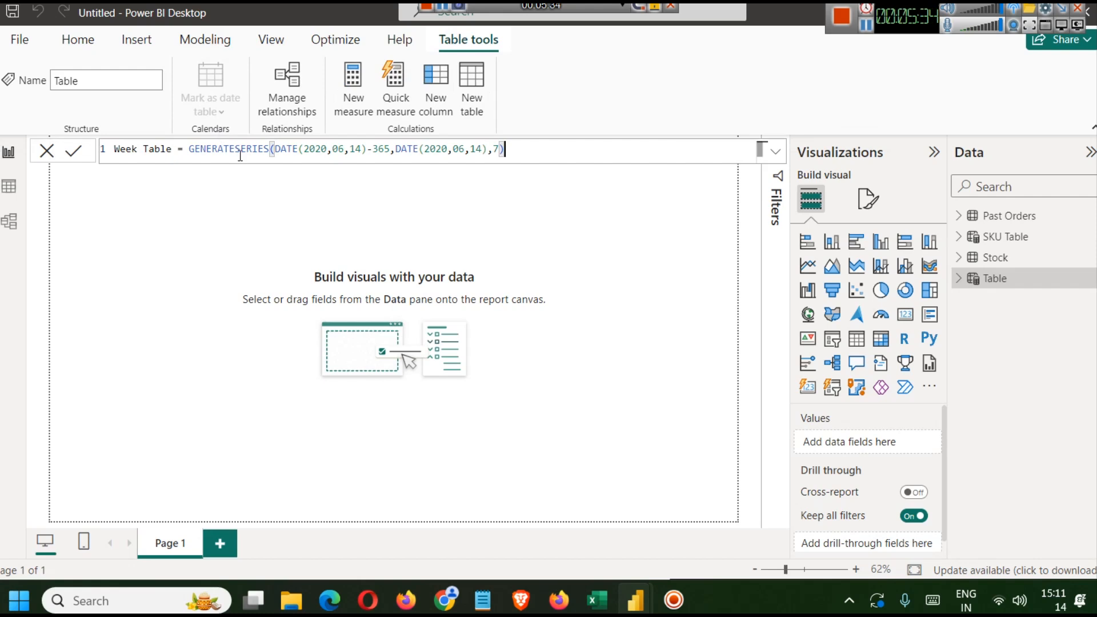
- Examine the start date, end date and increment arguments of the Week Table formula
{"action": "double_click", "coordinate": [230, 148]}
{"action": "key", "text": "Right"}
{"action": "type", "text": "("}
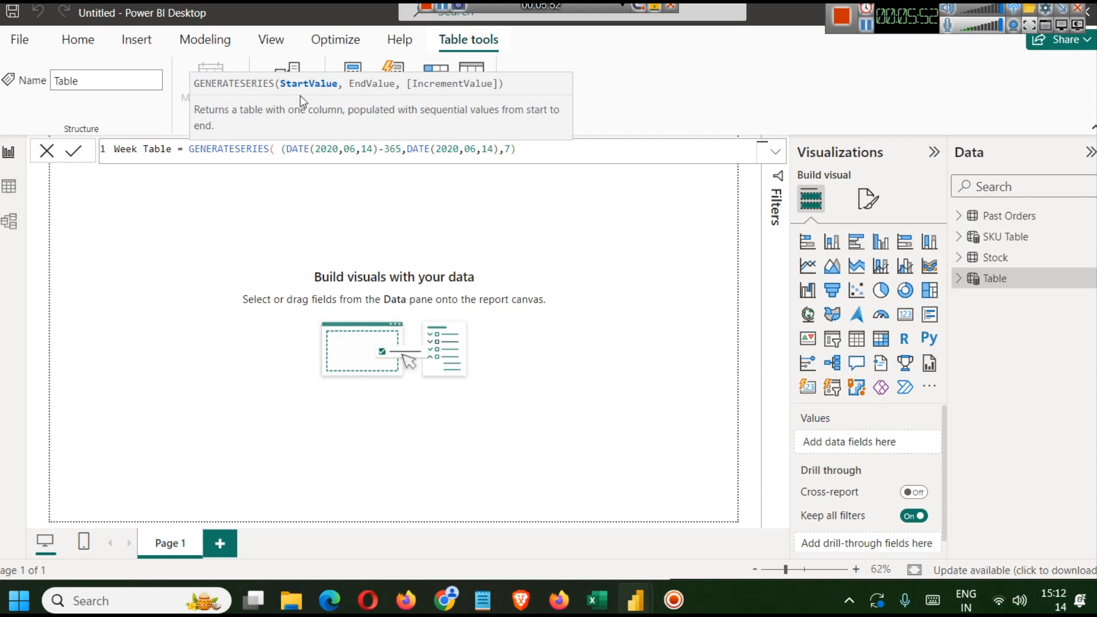
{"action": "key", "text": "BackSpace"}
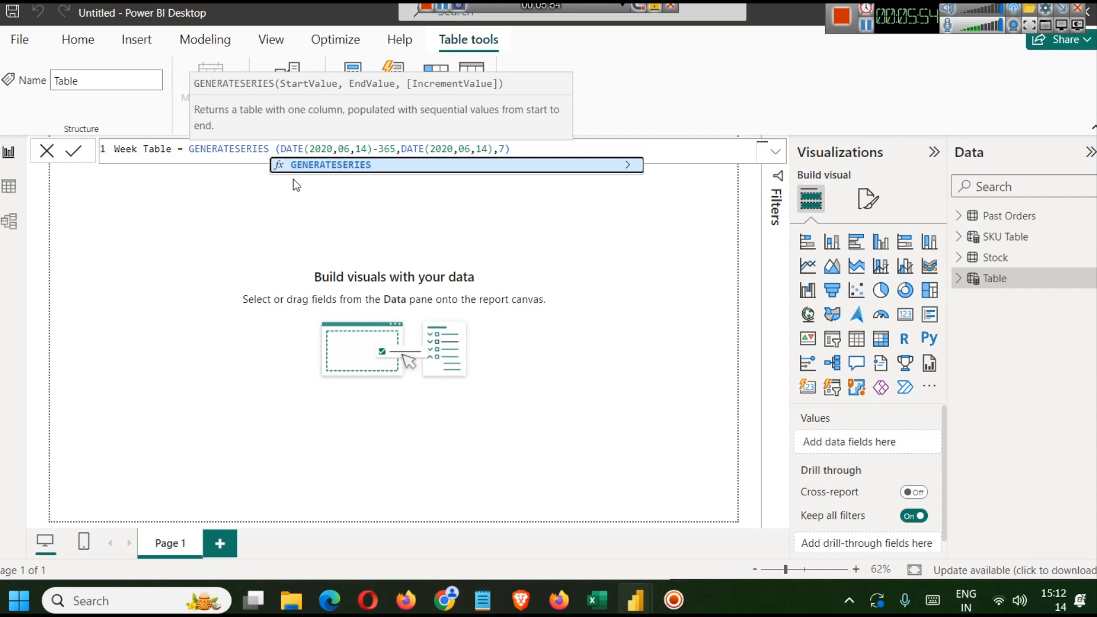
{"action": "key", "text": "Delete"}
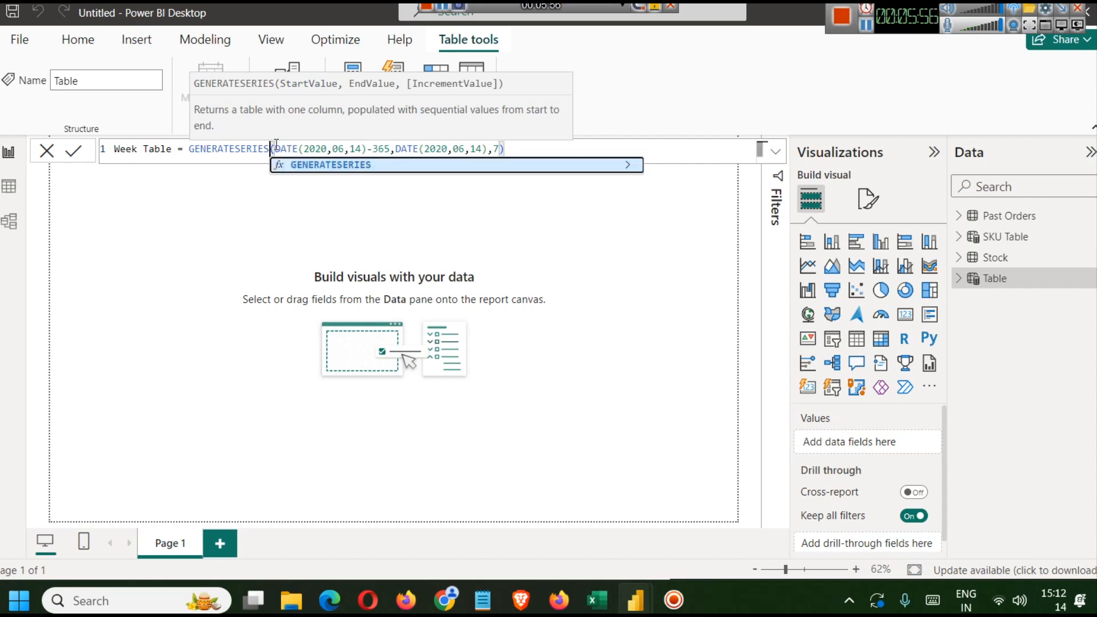
{"action": "left_click_drag", "start_coordinate": [271, 150], "coordinate": [391, 154]}
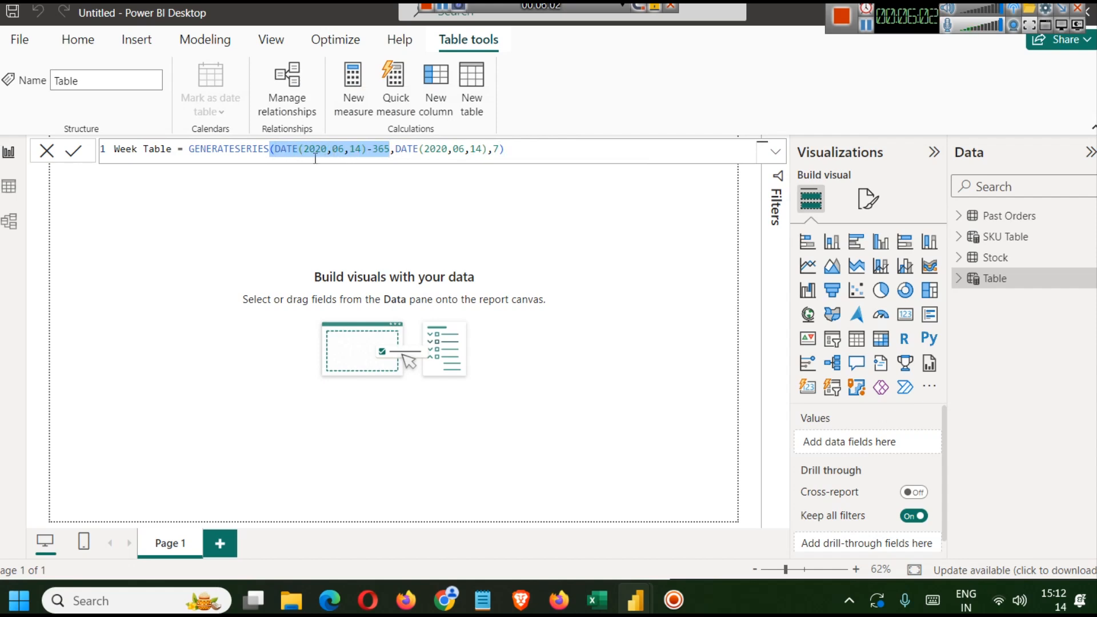
{"action": "left_click", "coordinate": [405, 153]}
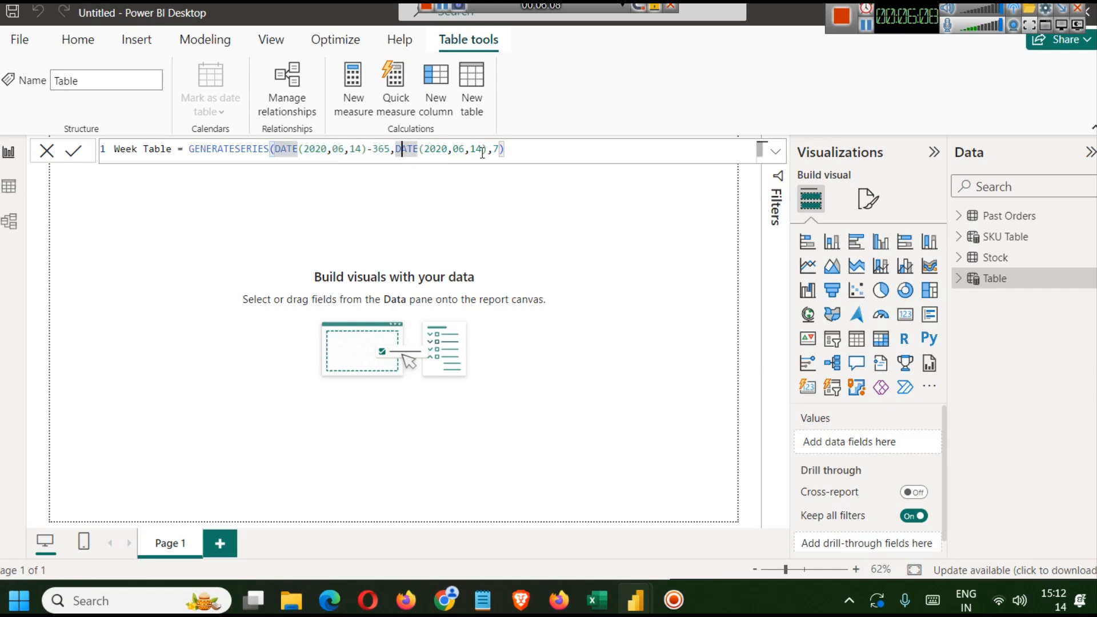
{"action": "left_click_drag", "start_coordinate": [533, 151], "coordinate": [96, 152]}
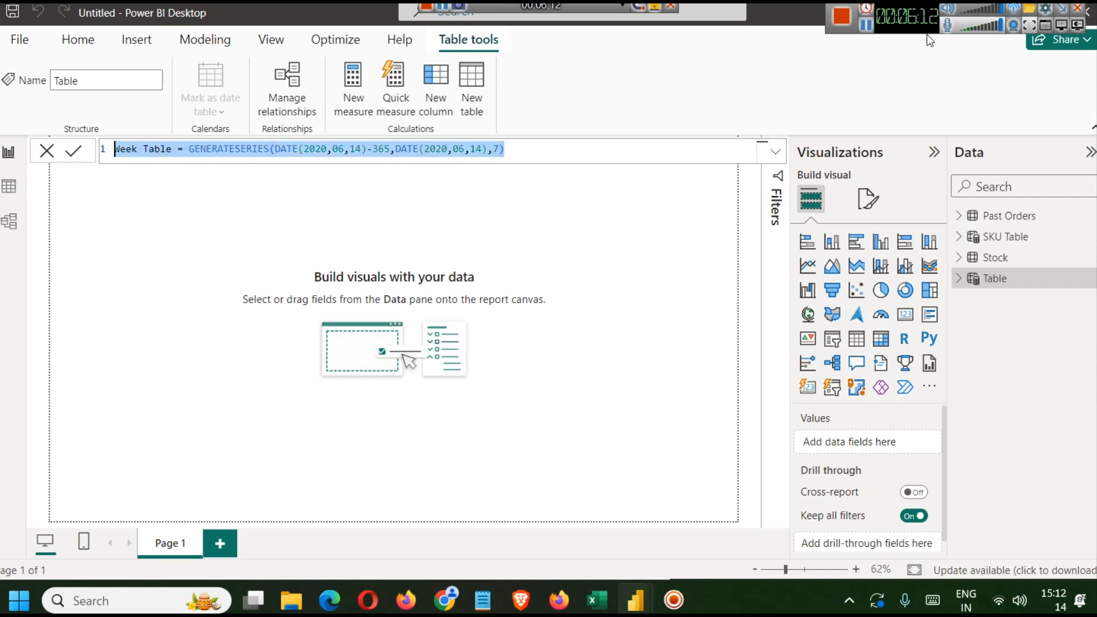
- Sort the Past Orders table by Order Date in both directions to inspect its date range
{"action": "left_click", "coordinate": [8, 188]}
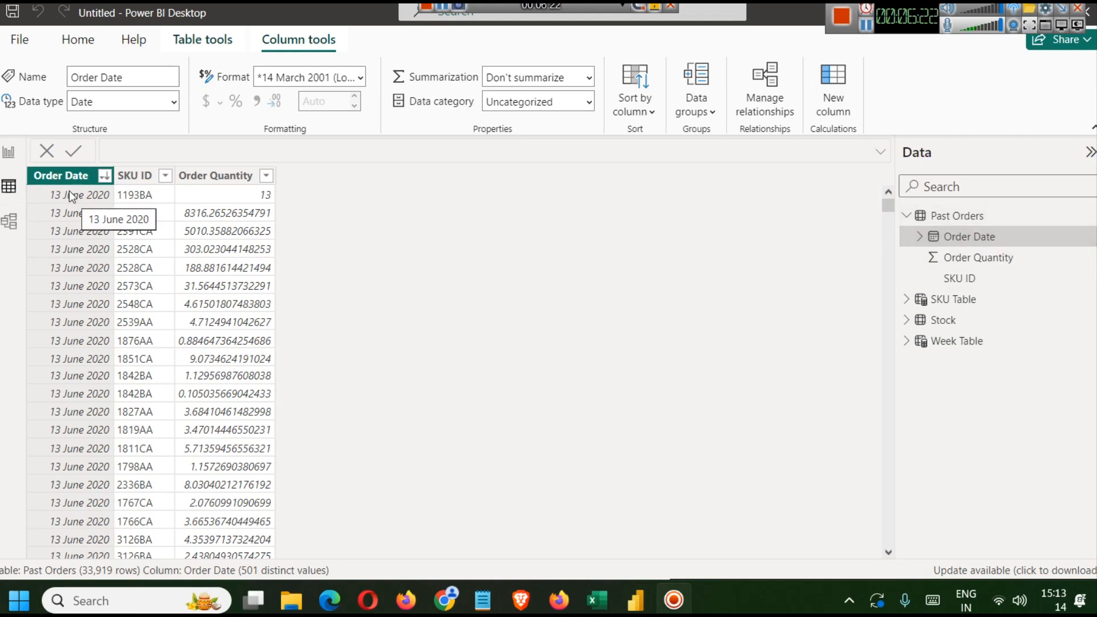
{"action": "left_click", "coordinate": [104, 176]}
{"action": "left_click", "coordinate": [146, 194]}
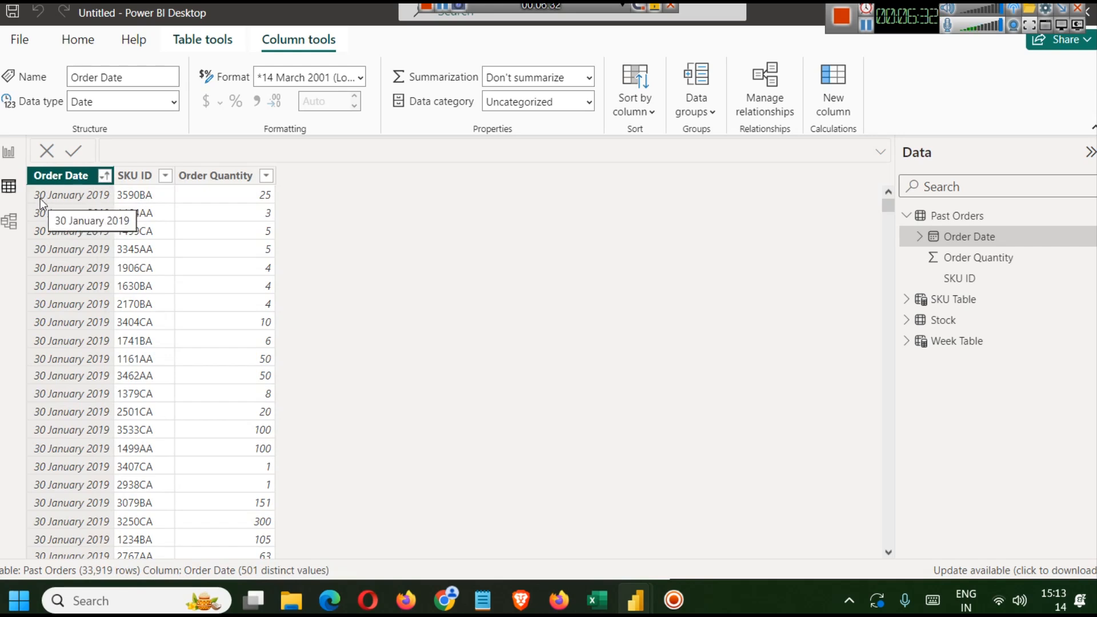
{"action": "left_click", "coordinate": [105, 175]}
{"action": "left_click", "coordinate": [136, 214]}
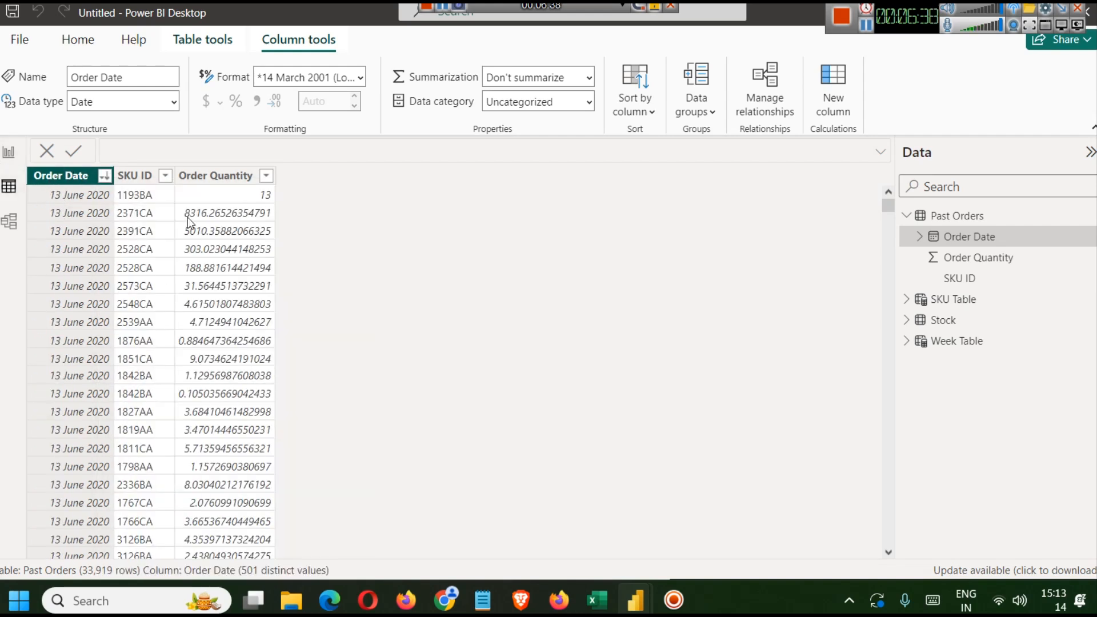
{"action": "left_click", "coordinate": [958, 340]}
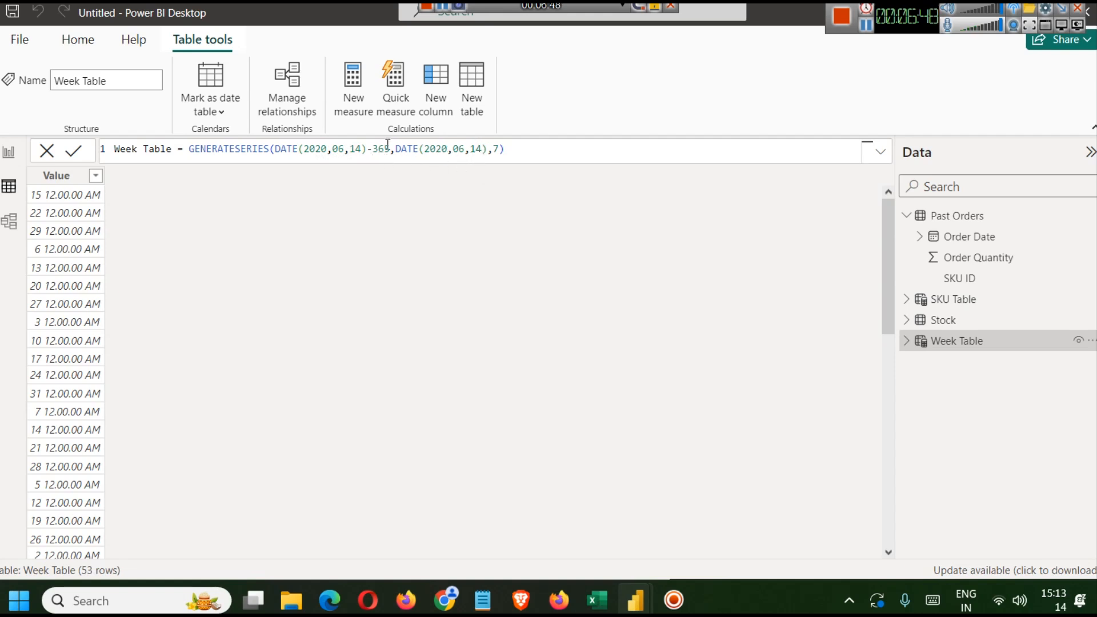
{"action": "left_click", "coordinate": [864, 25]}
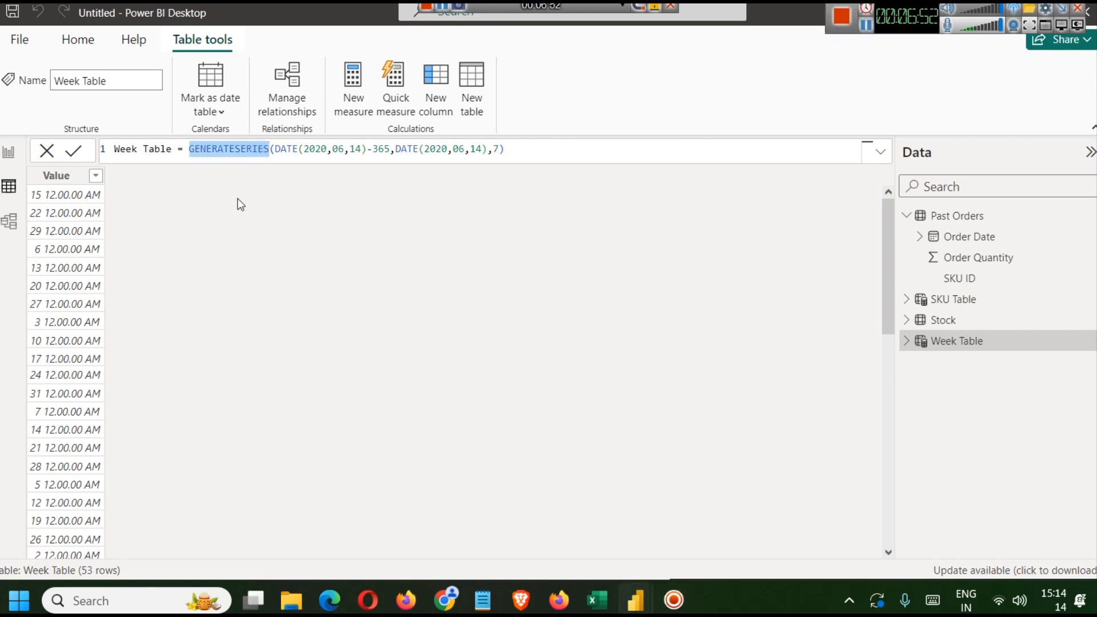
{"action": "type", "text": "("}
{"action": "key", "text": "Right"}
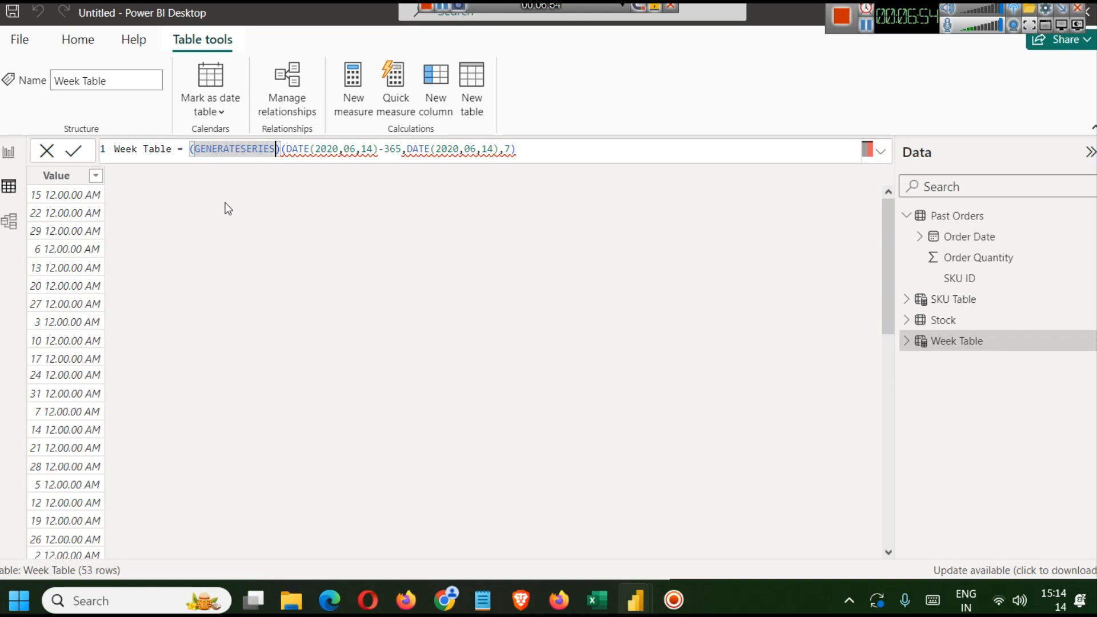
{"action": "key", "text": "BackSpace"}
{"action": "key", "text": "Delete"}
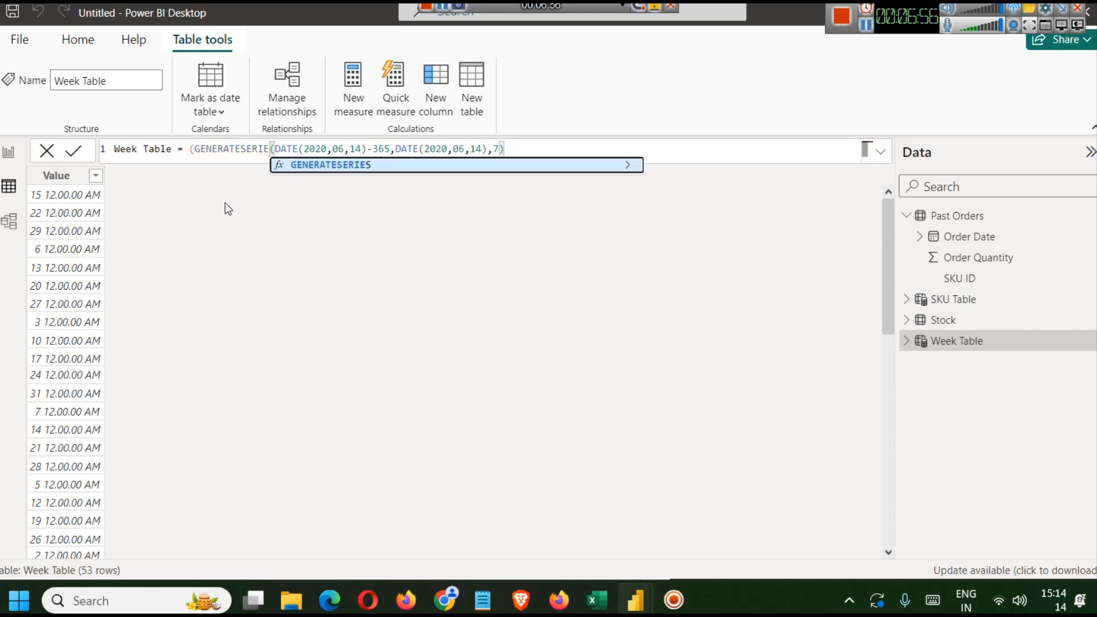
{"action": "left_click", "coordinate": [195, 150]}
{"action": "key", "text": "BackSpace"}
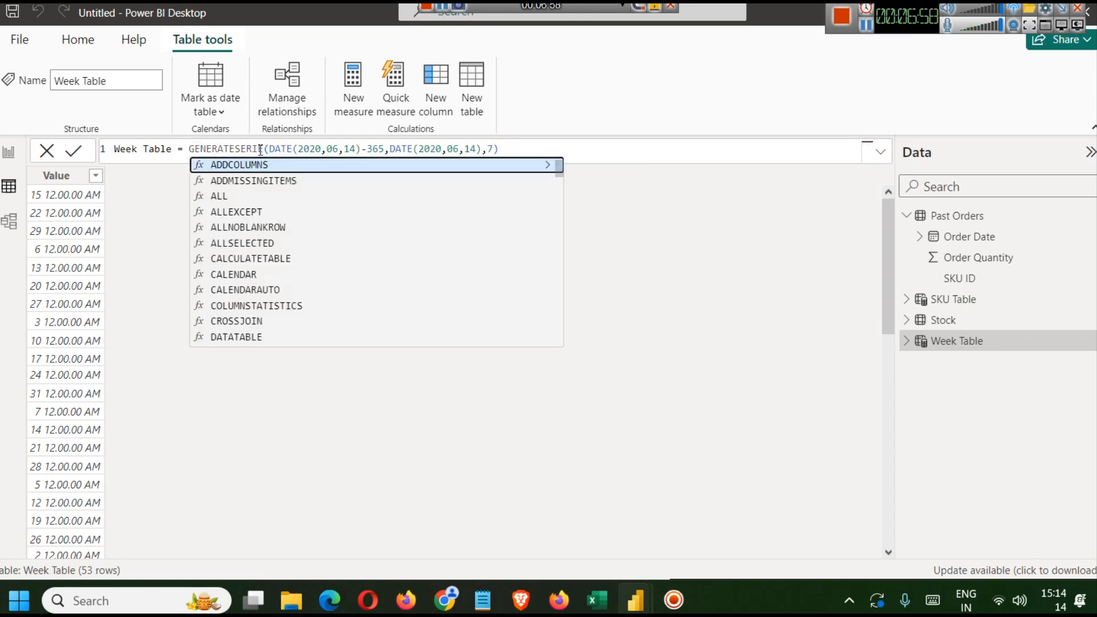
- Enclose the Week Table's GENERATESERIES call in an outer pair of parentheses and commit the formula
{"action": "double_click", "coordinate": [260, 150]}
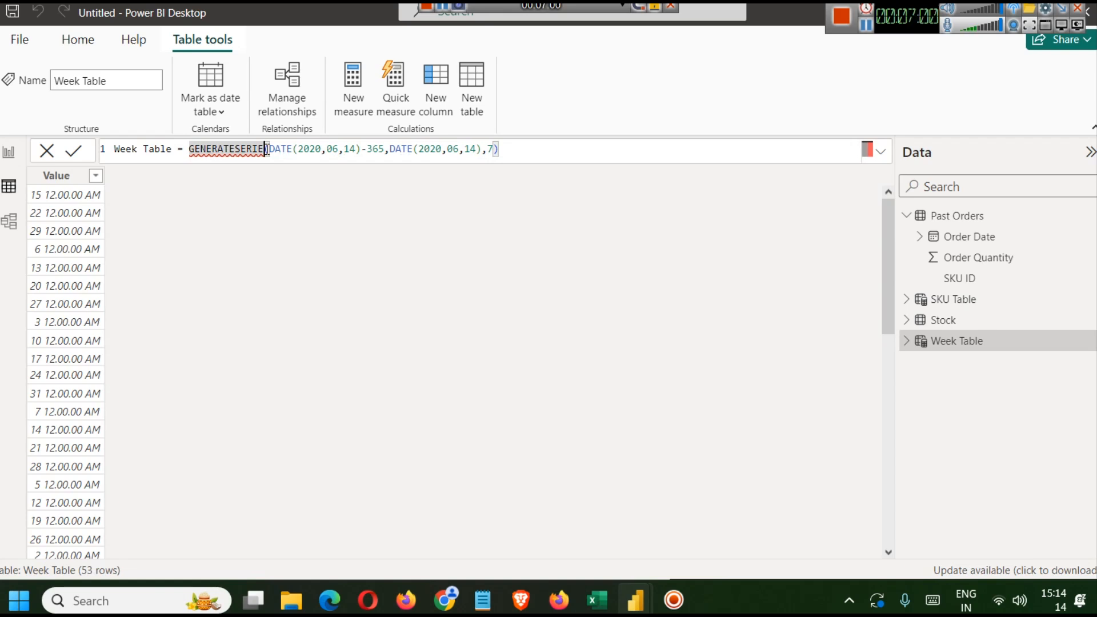
{"action": "type", "text": "("}
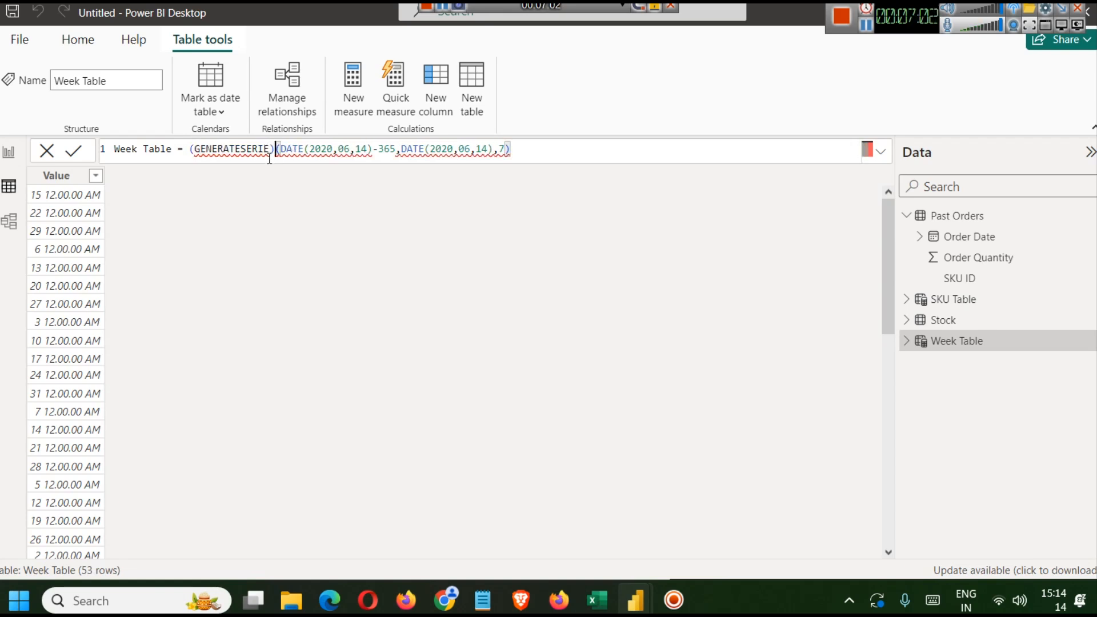
{"action": "key", "text": "BackSpace"}
{"action": "type", "text": "S"}
{"action": "key", "text": "Delete"}
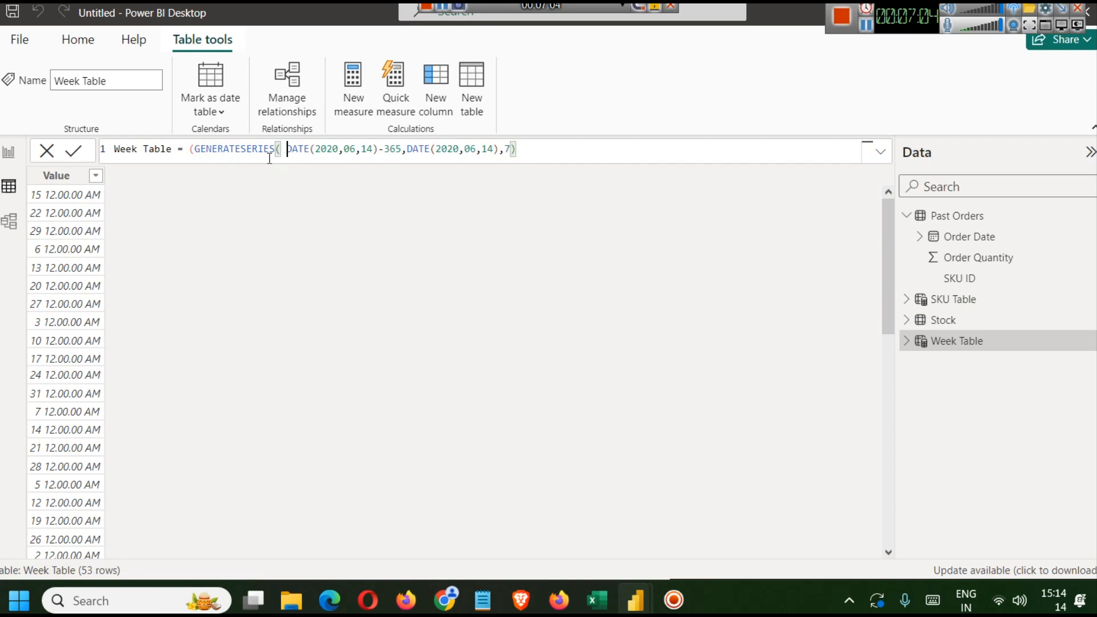
{"action": "type", "text": "("}
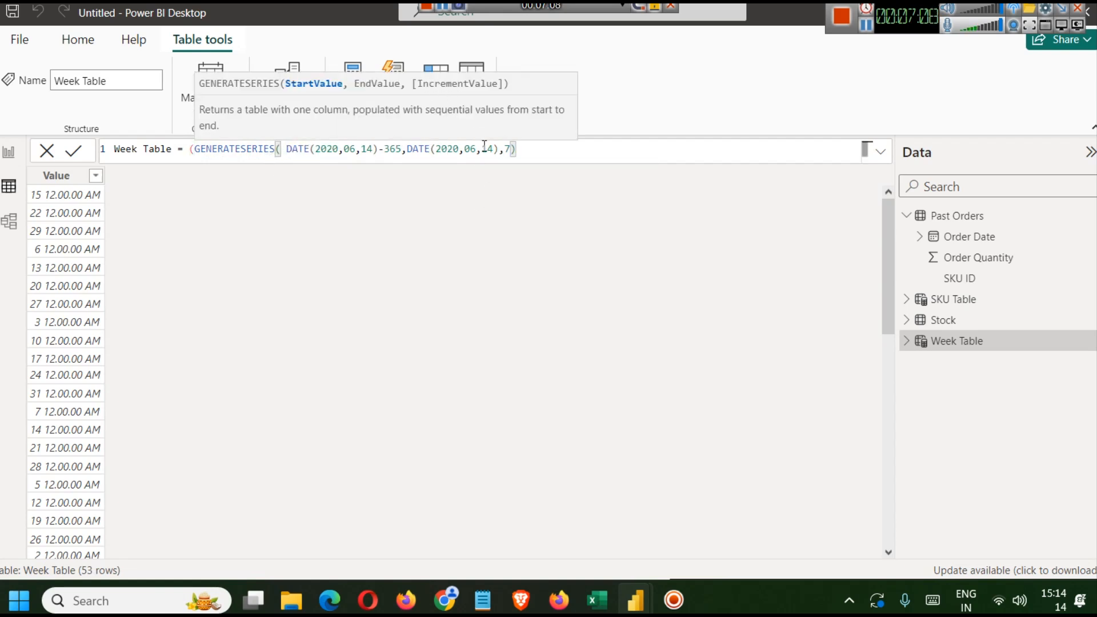
{"action": "key", "text": "Delete"}
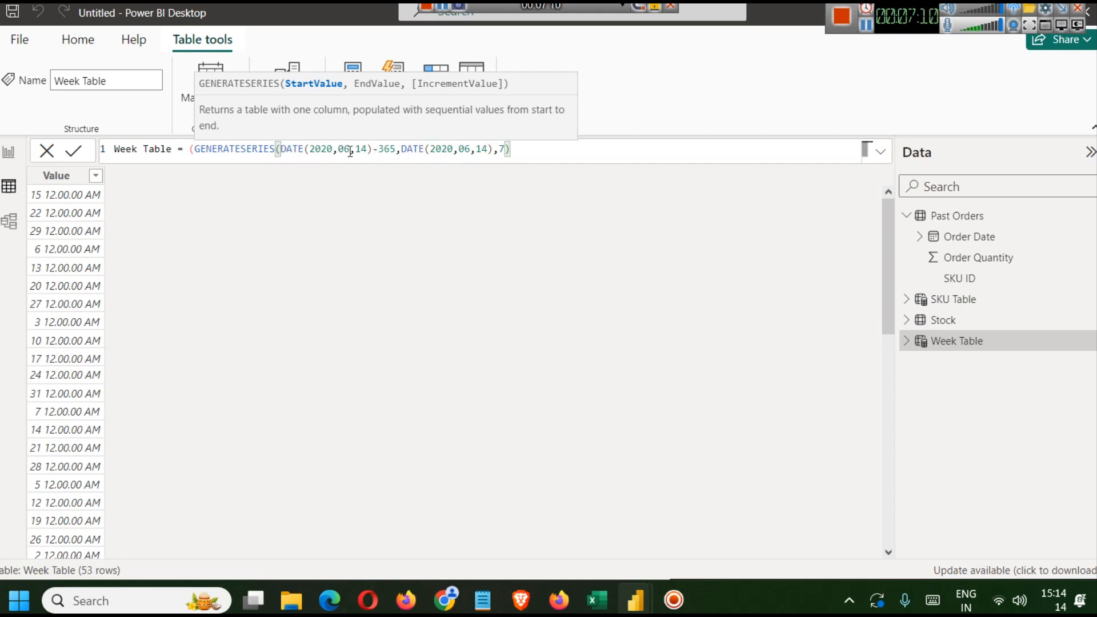
{"action": "left_click_drag", "start_coordinate": [395, 149], "coordinate": [285, 151]}
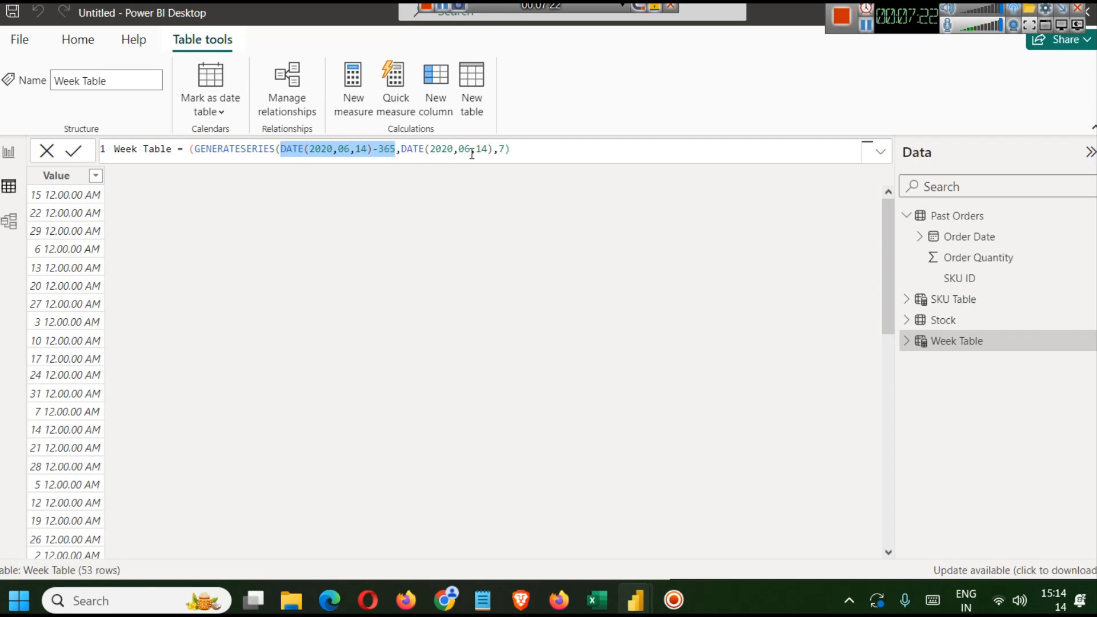
{"action": "left_click", "coordinate": [510, 148]}
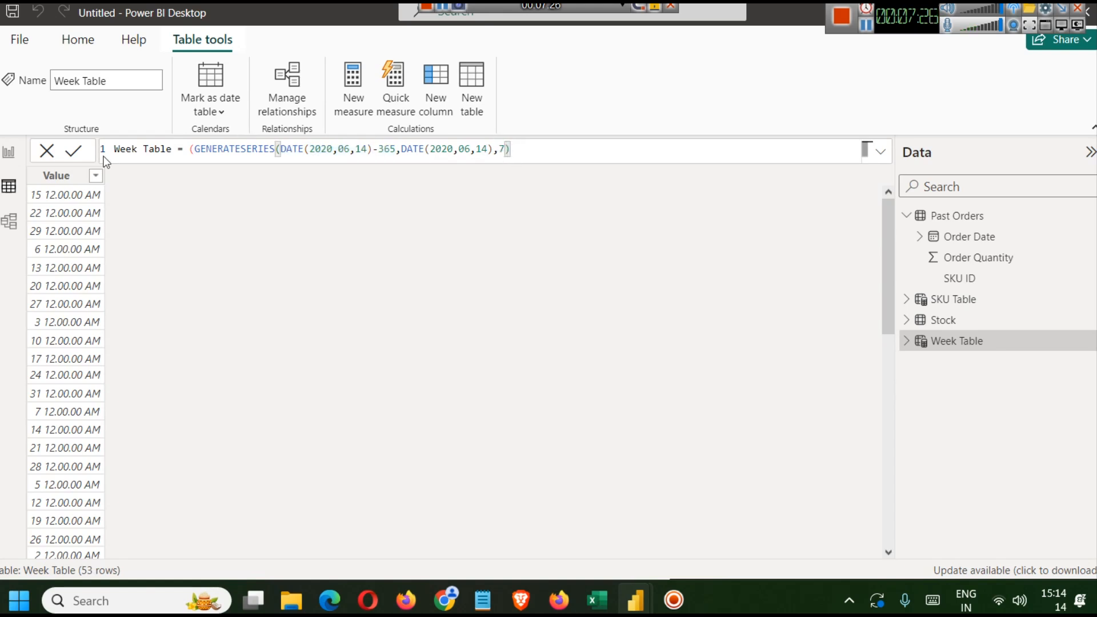
{"action": "left_click", "coordinate": [83, 151]}
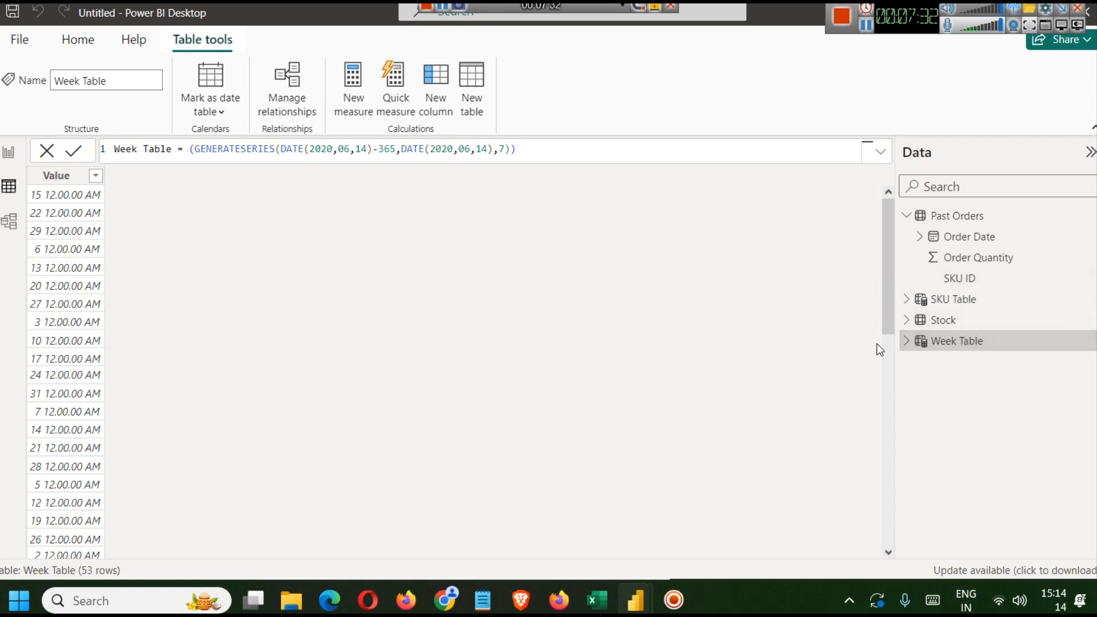
- Expand the Week Table's Value field and its date hierarchy levels
{"action": "left_click", "coordinate": [906, 341]}
{"action": "left_click", "coordinate": [919, 362]}
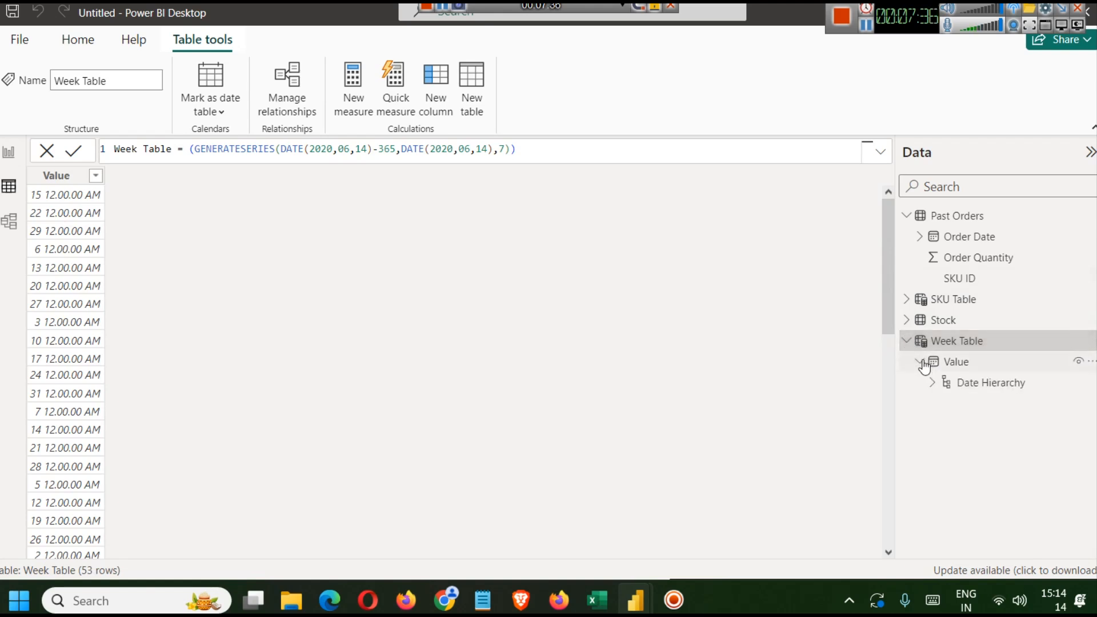
{"action": "left_click", "coordinate": [940, 386]}
{"action": "left_click", "coordinate": [933, 383]}
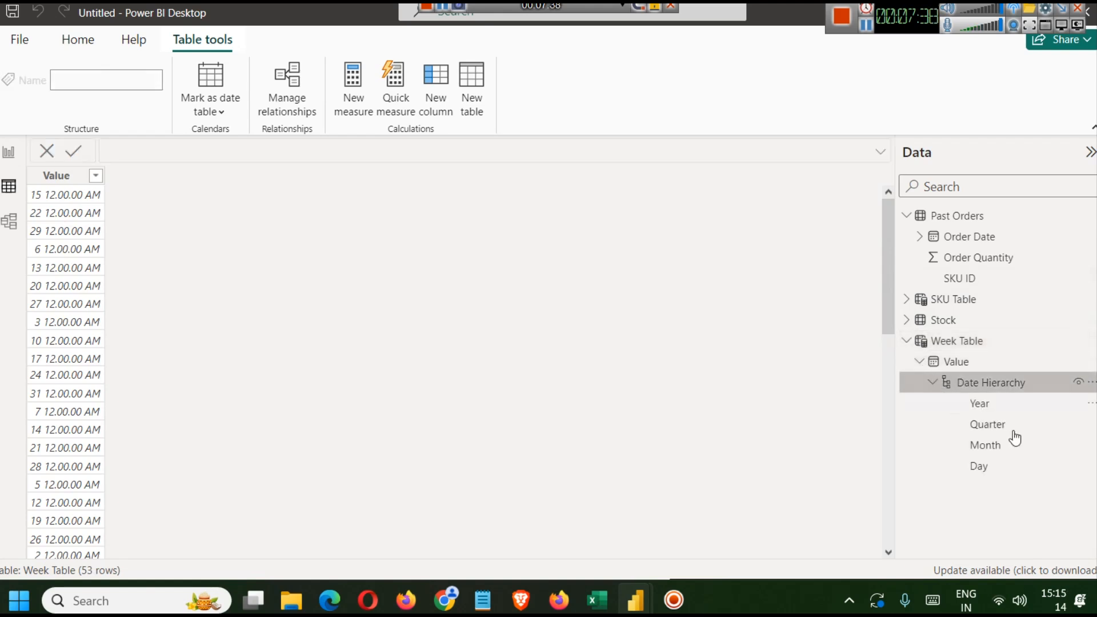
{"action": "left_click", "coordinate": [995, 465]}
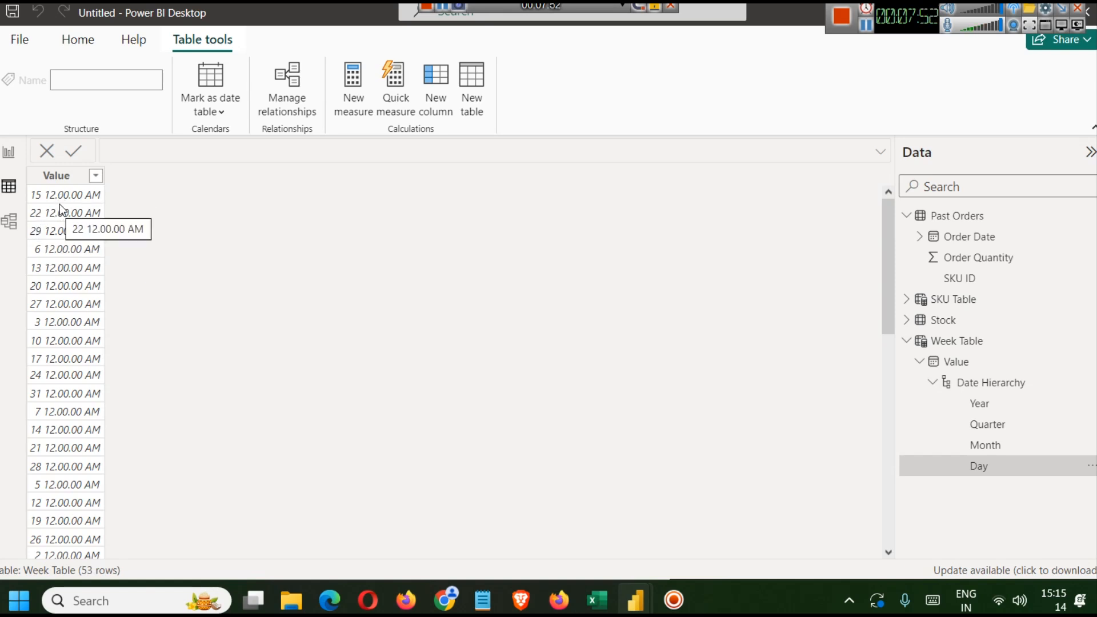
- Open the Weekly Demand Sheet GENERATE formula in the finished dashboard report
{"action": "left_click", "coordinate": [9, 152]}
{"action": "left_click", "coordinate": [1006, 279]}
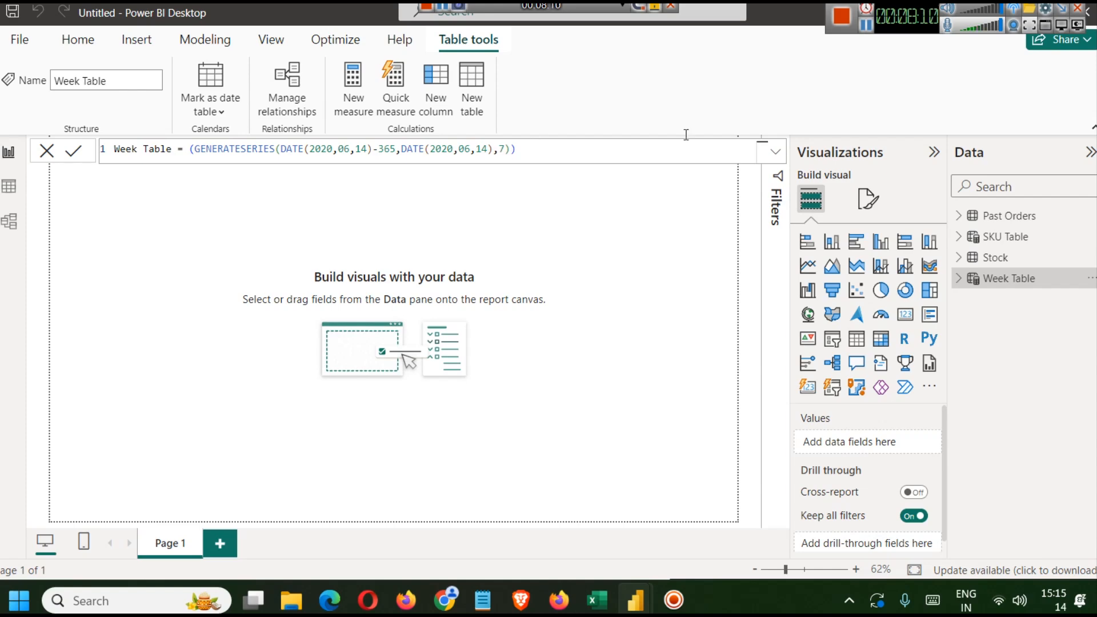
{"action": "left_click", "coordinate": [864, 26]}
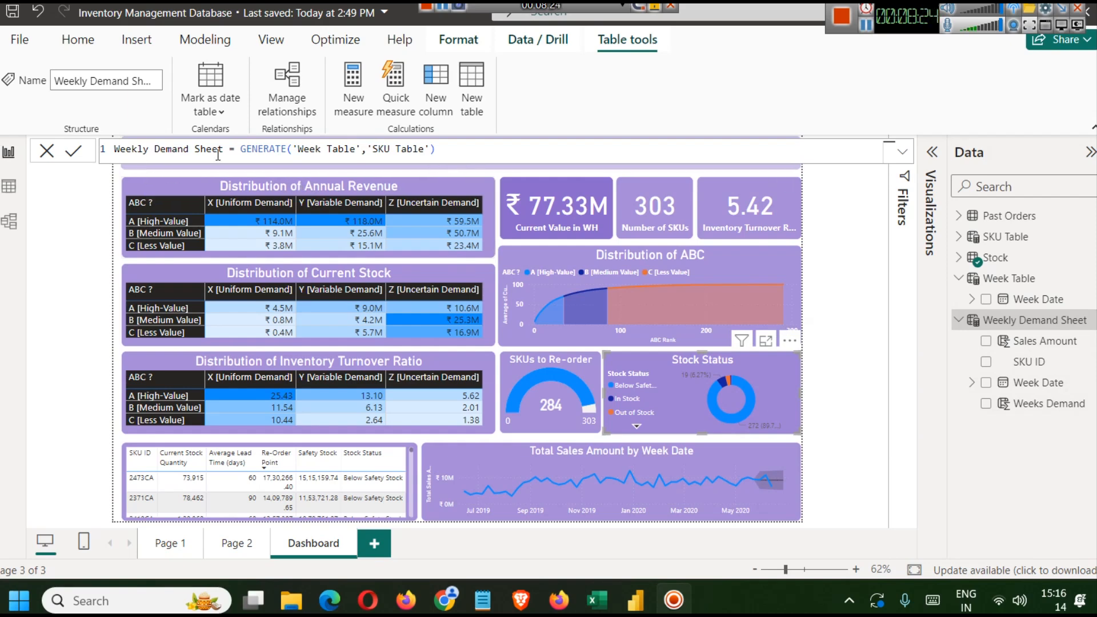
- Copy the Weekly Demand Sheet GENERATE formula from the finished report and paste it into a new table in the new report
{"action": "double_click", "coordinate": [249, 149]}
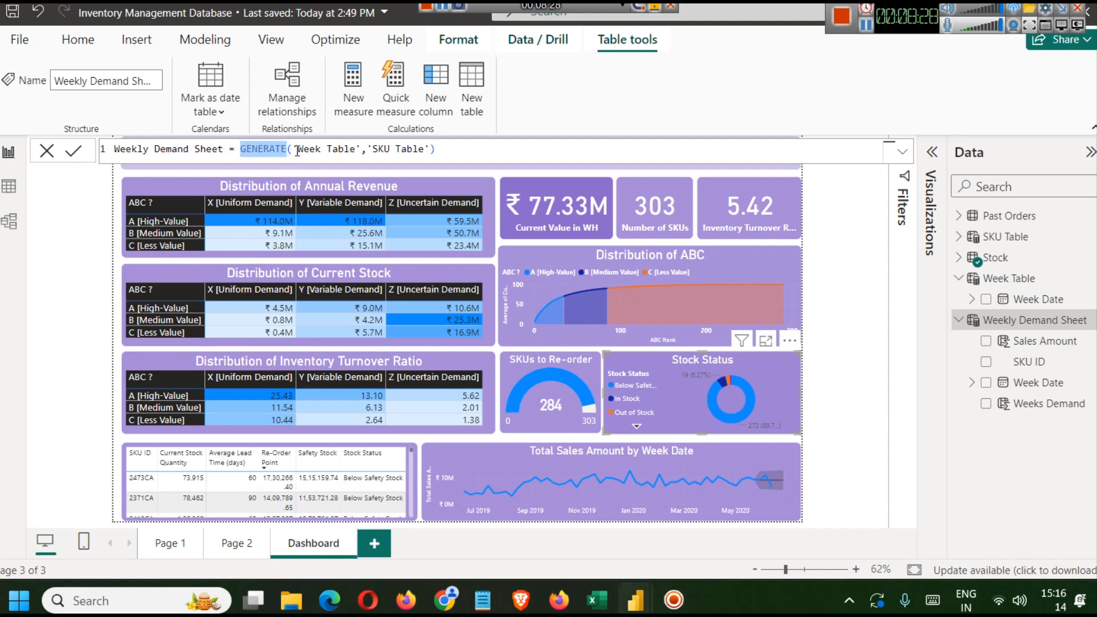
{"action": "key", "text": "ctrl+a"}
{"action": "key", "text": "ctrl+c"}
{"action": "mouse_move", "coordinate": [635, 600]}
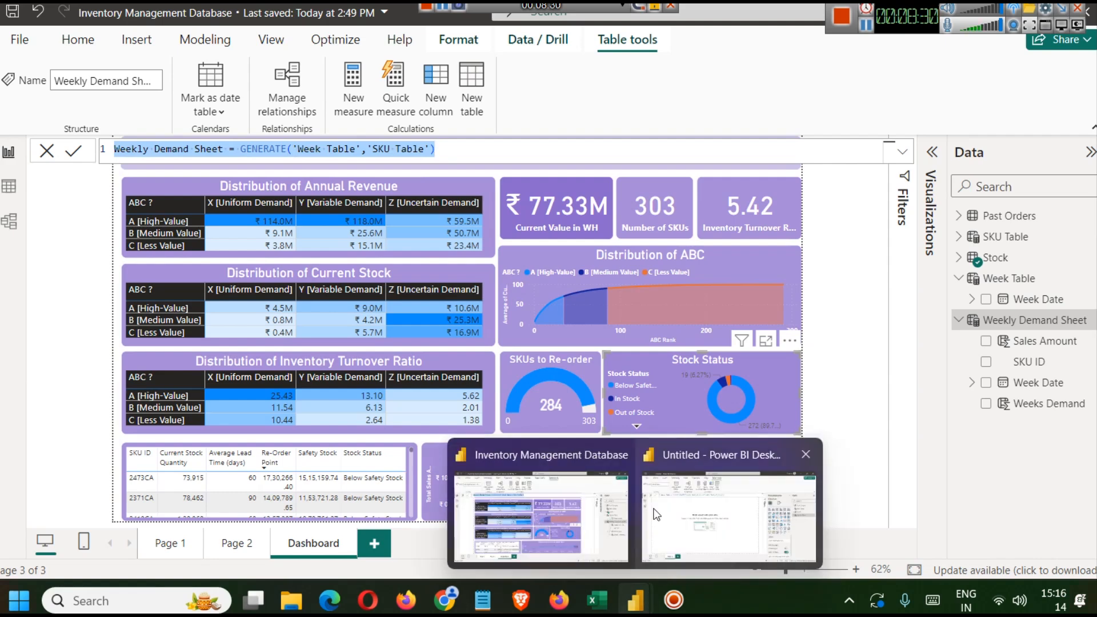
{"action": "left_click", "coordinate": [727, 514]}
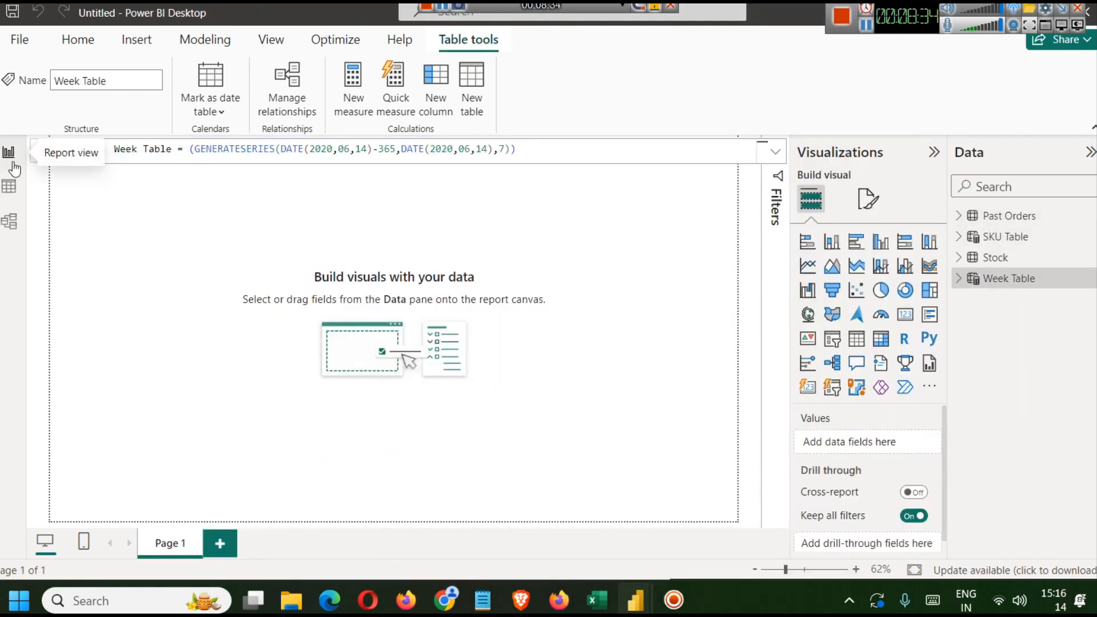
{"action": "left_click", "coordinate": [180, 226]}
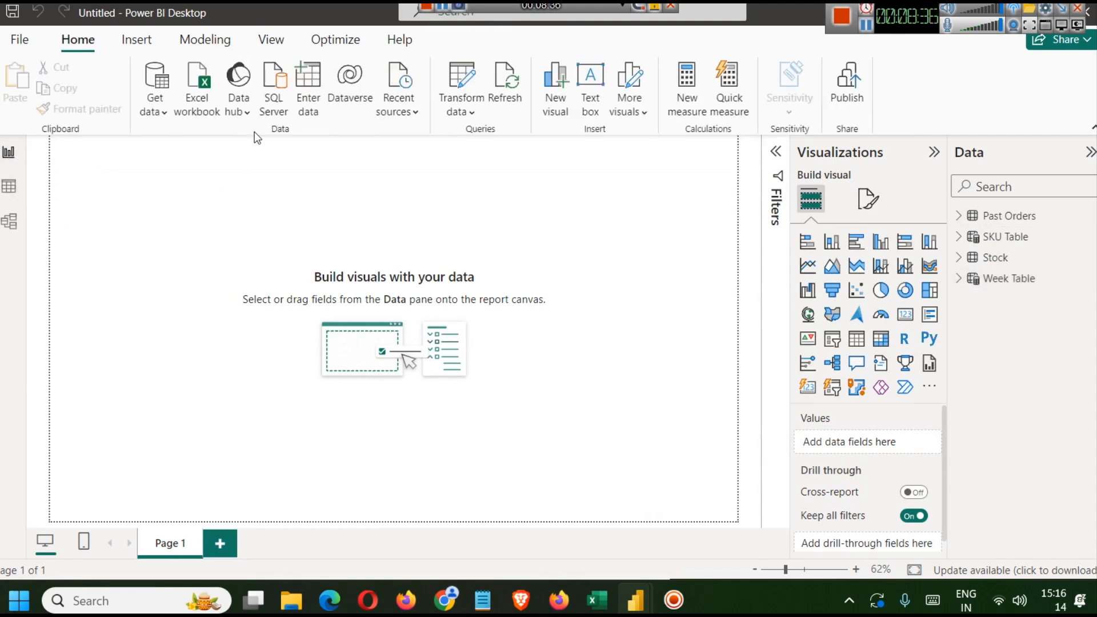
{"action": "left_click", "coordinate": [204, 36]}
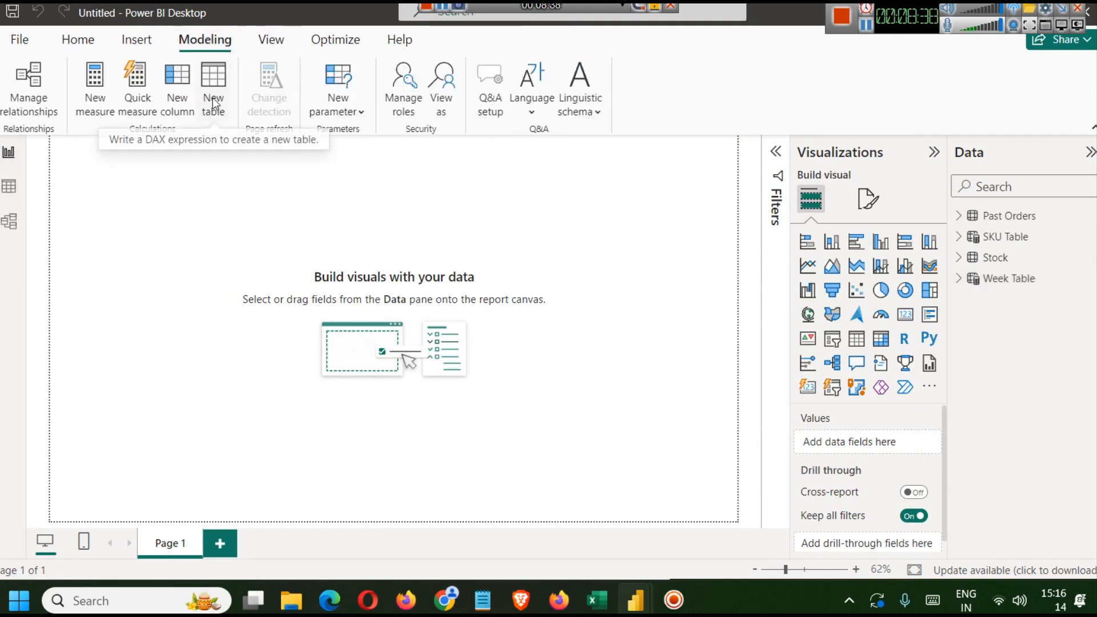
{"action": "left_click", "coordinate": [212, 98]}
{"action": "key", "text": "ctrl+v"}
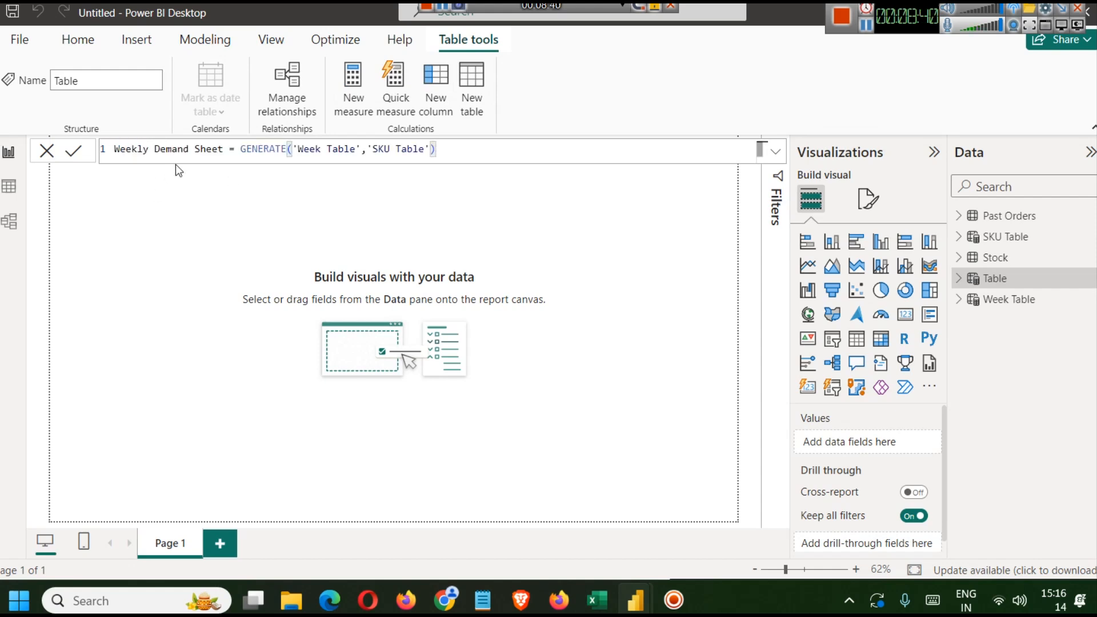
{"action": "left_click", "coordinate": [293, 149]}
{"action": "key", "text": "Left"}
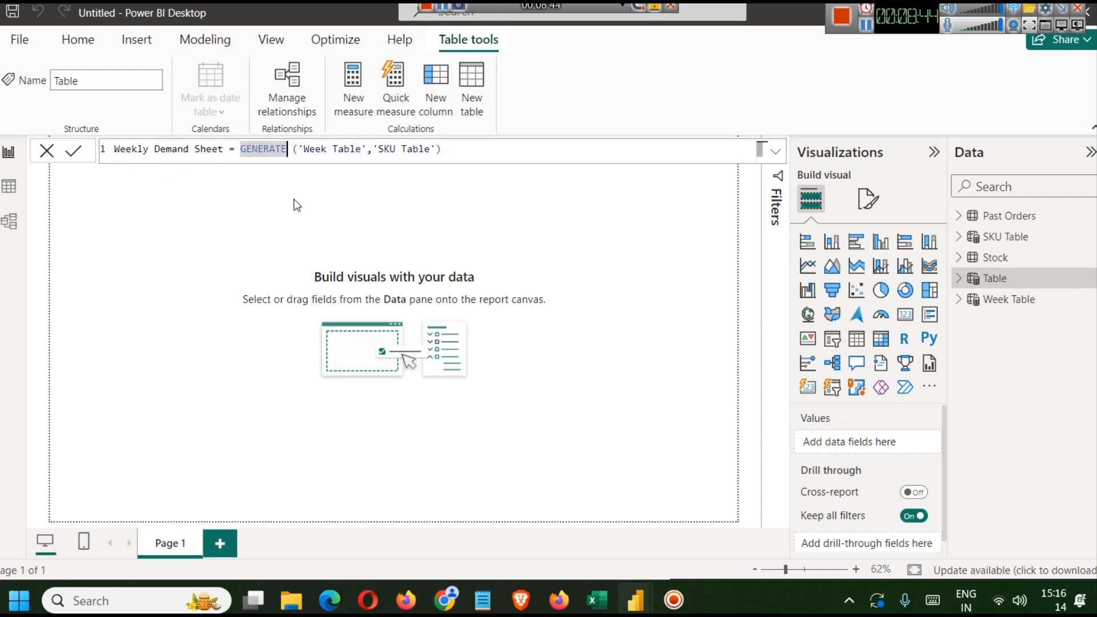
{"action": "type", "text": "("}
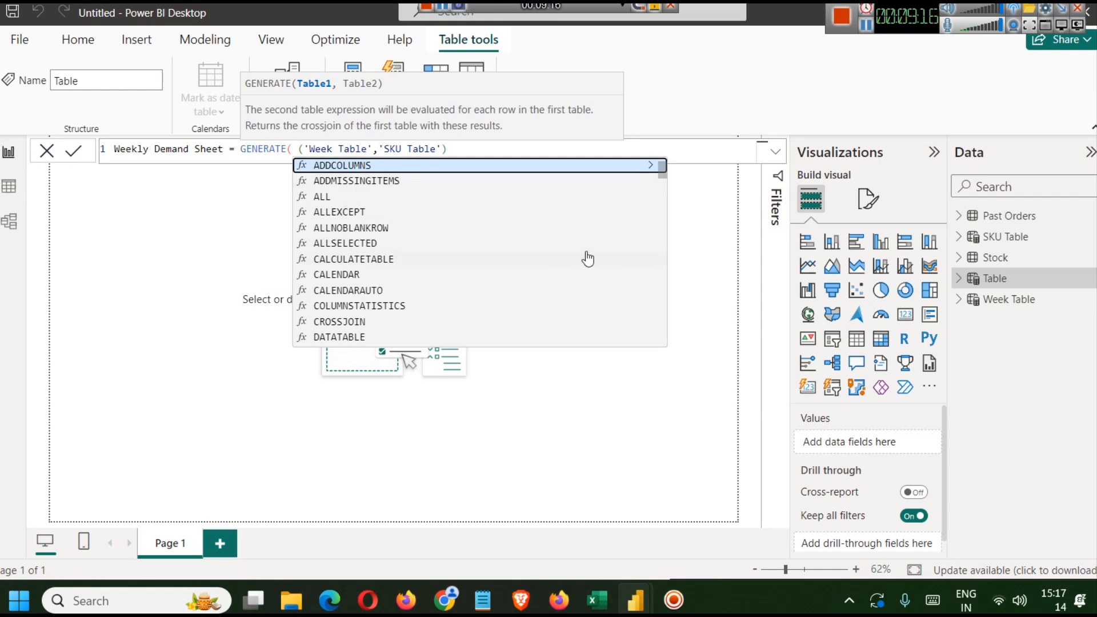
{"action": "key", "text": "BackSpace"}
{"action": "key", "text": "Right"}
{"action": "key", "text": "BackSpace"}
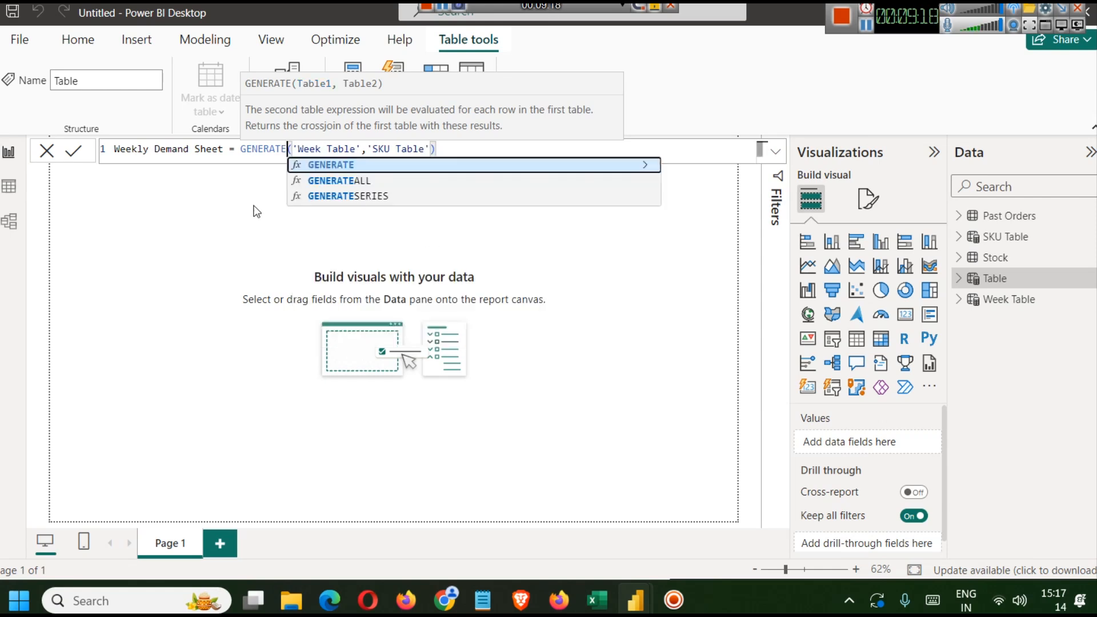
{"action": "left_click", "coordinate": [484, 151]}
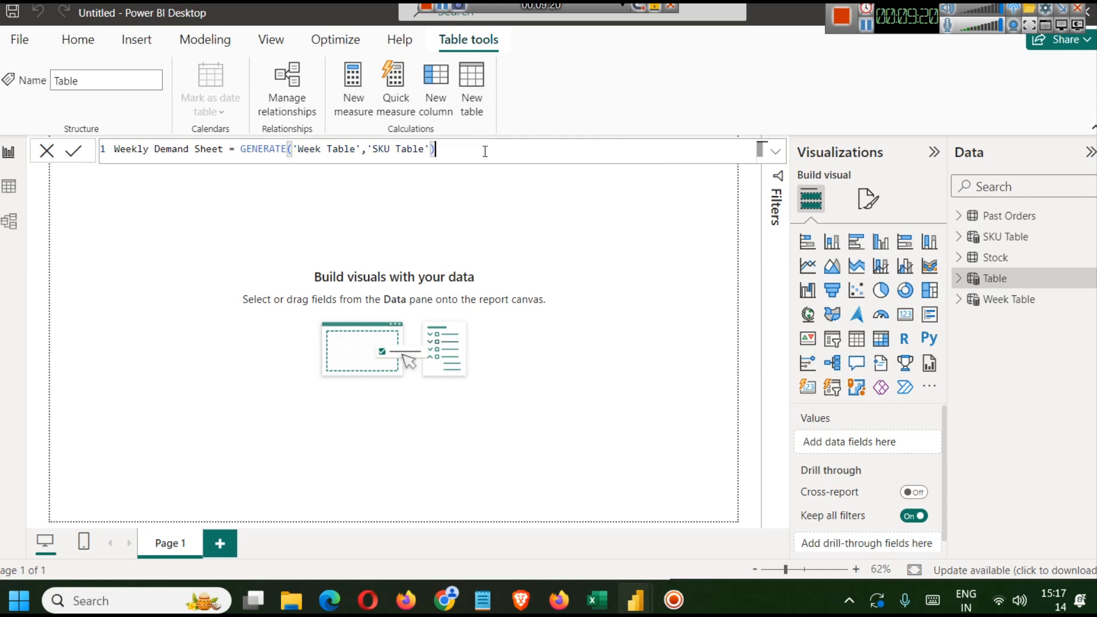
- Commit the Weekly Demand Sheet formula and expand the new table's fields in the data pane
{"action": "double_click", "coordinate": [267, 149]}
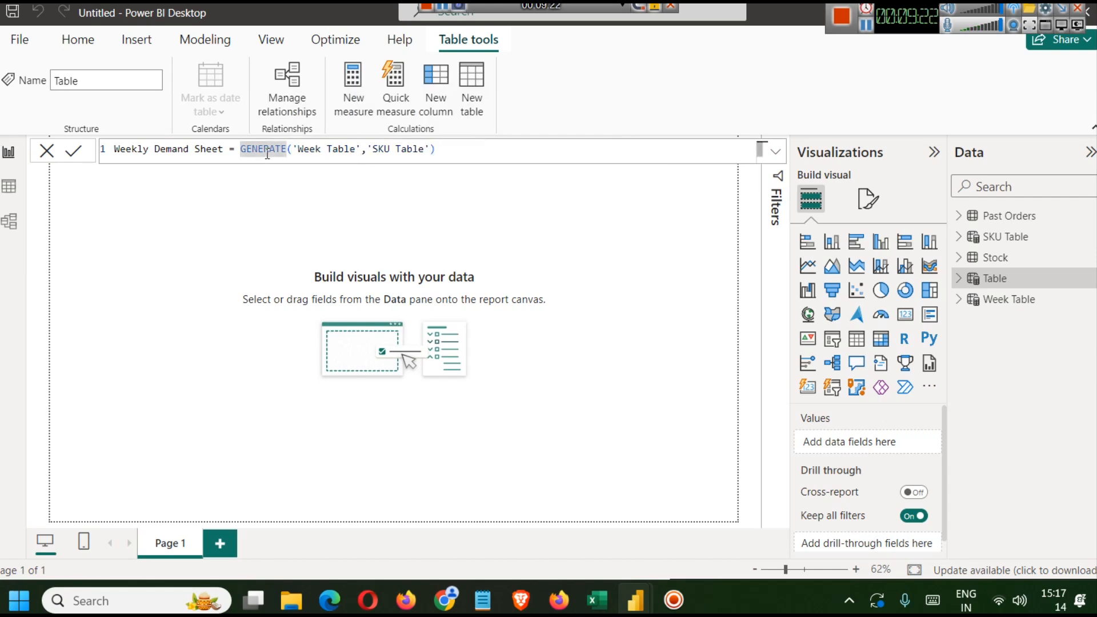
{"action": "left_click", "coordinate": [74, 151]}
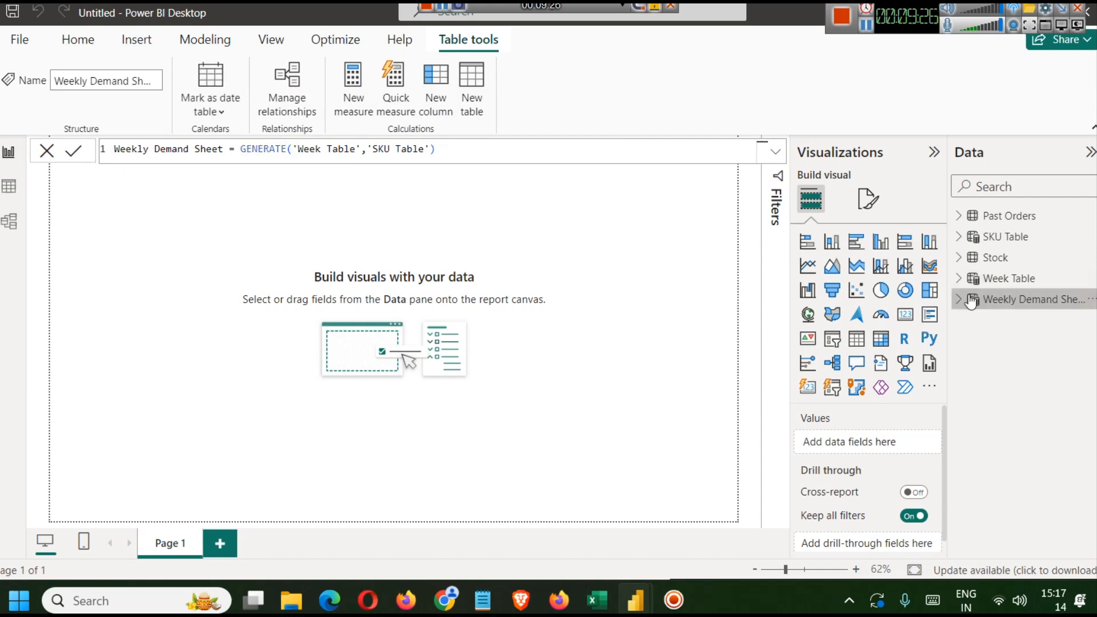
{"action": "left_click", "coordinate": [996, 303]}
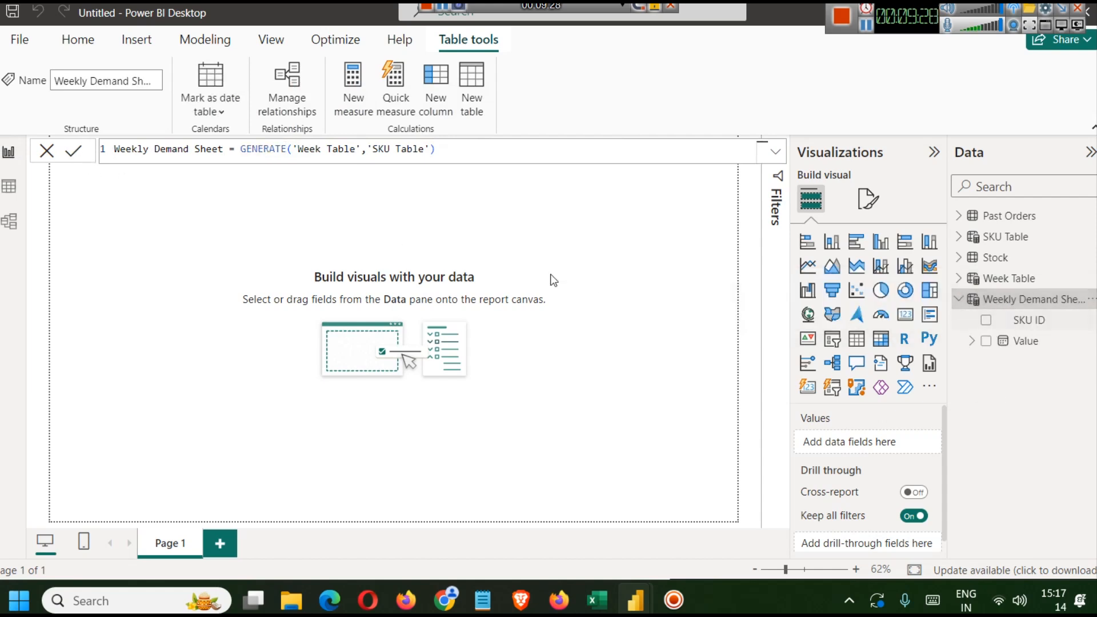
- Inspect the Weekly Demand Sheet rows in table view by scrolling through its records
{"action": "left_click", "coordinate": [9, 187]}
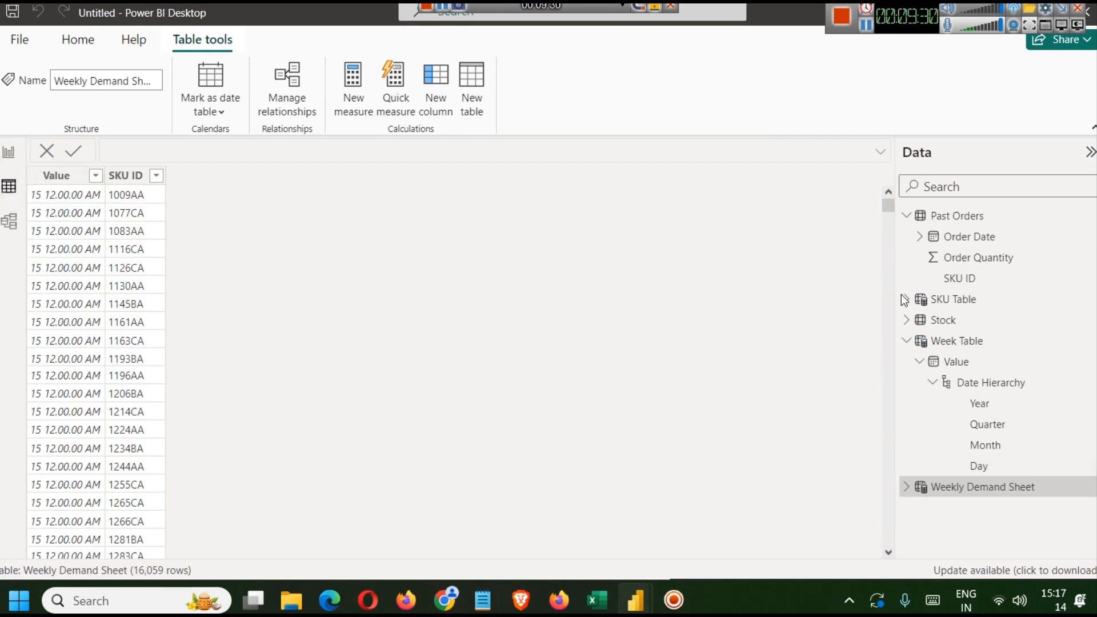
{"action": "left_click", "coordinate": [914, 487]}
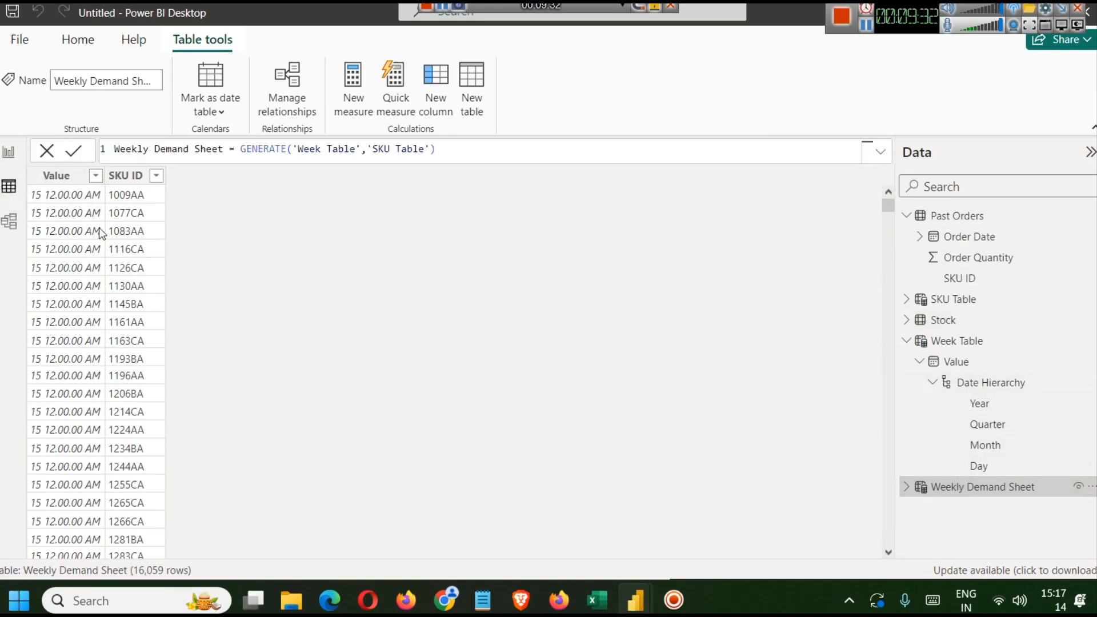
{"action": "scroll", "coordinate": [126, 240], "scroll_direction": "down", "scroll_amount": 20}
{"action": "scroll", "coordinate": [123, 252], "scroll_direction": "down", "scroll_amount": 20}
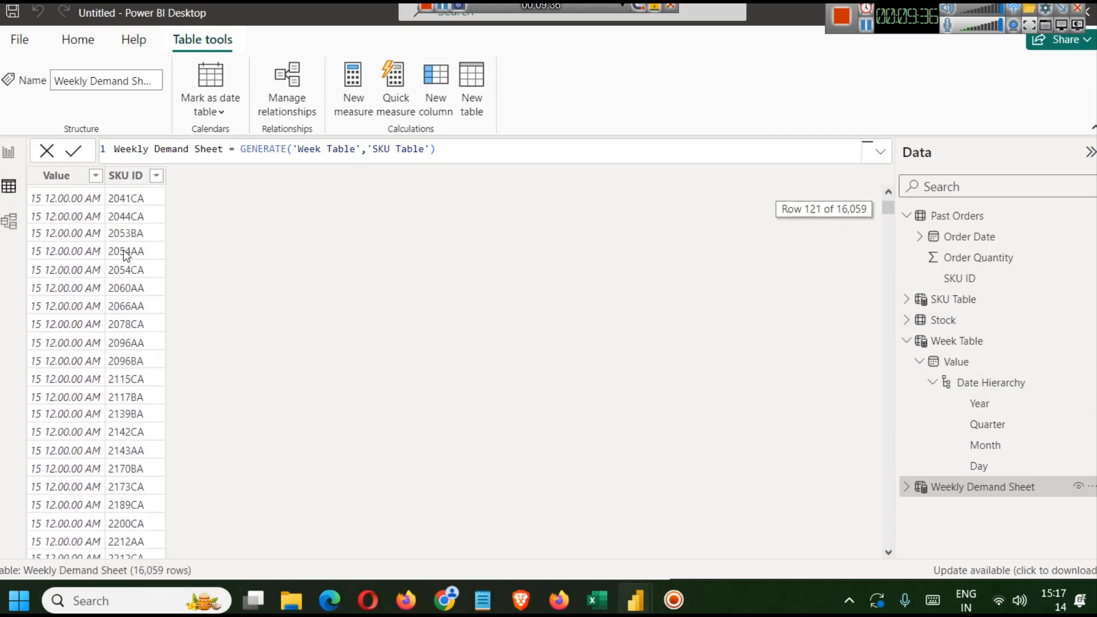
{"action": "mouse_move", "coordinate": [890, 213]}
{"action": "left_mouse_down"}
{"action": "mouse_move", "coordinate": [893, 308]}
{"action": "mouse_move", "coordinate": [889, 204]}
{"action": "left_mouse_up"}
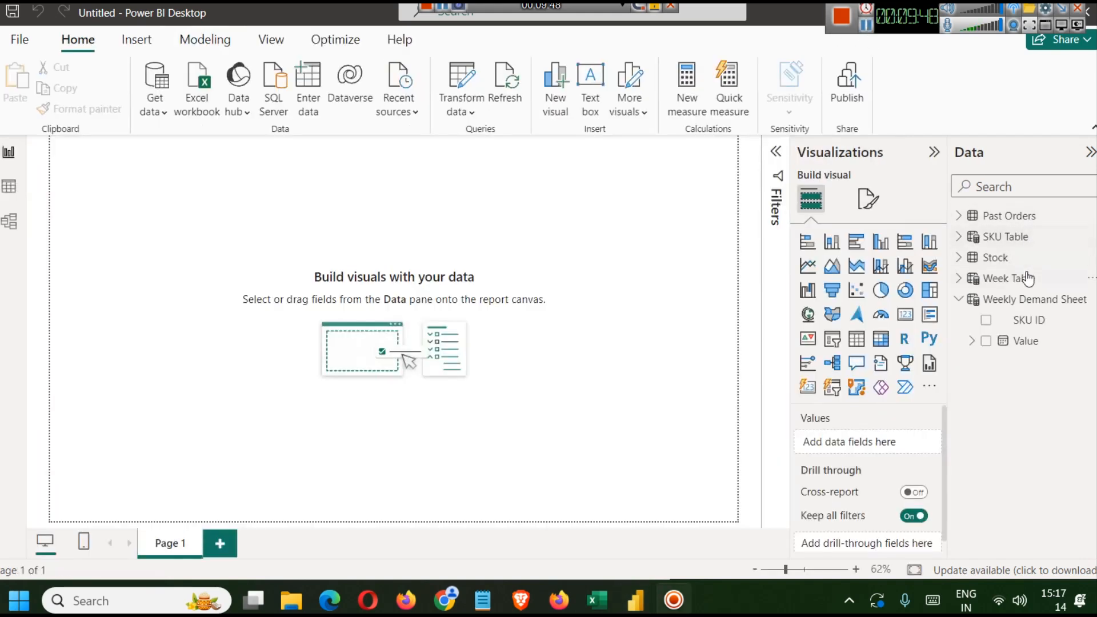
- Open the Sales Amount column formula of the Weekly Demand Sheet in the finished dashboard report
{"action": "left_click", "coordinate": [1019, 259]}
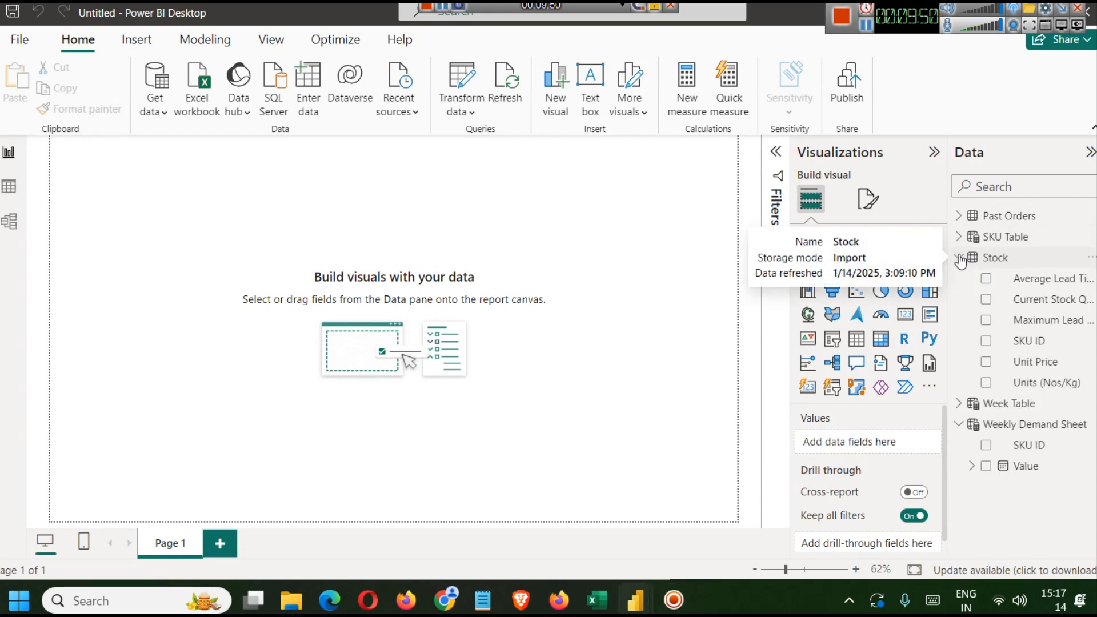
{"action": "left_click", "coordinate": [1020, 260]}
{"action": "left_click", "coordinate": [994, 281]}
{"action": "left_click", "coordinate": [965, 281]}
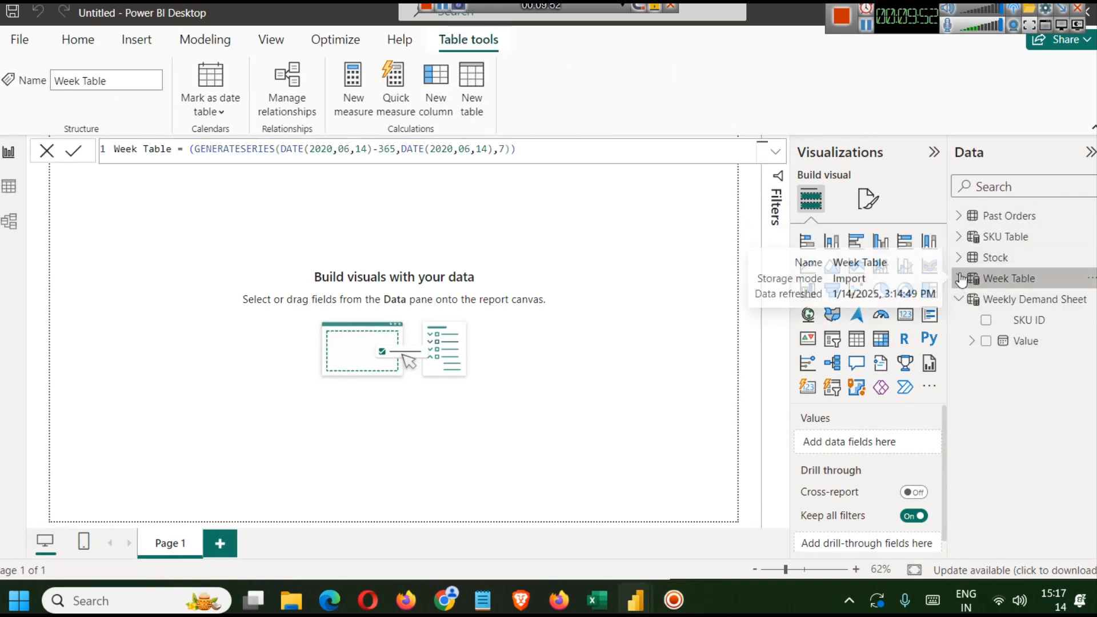
{"action": "left_click", "coordinate": [1009, 321]}
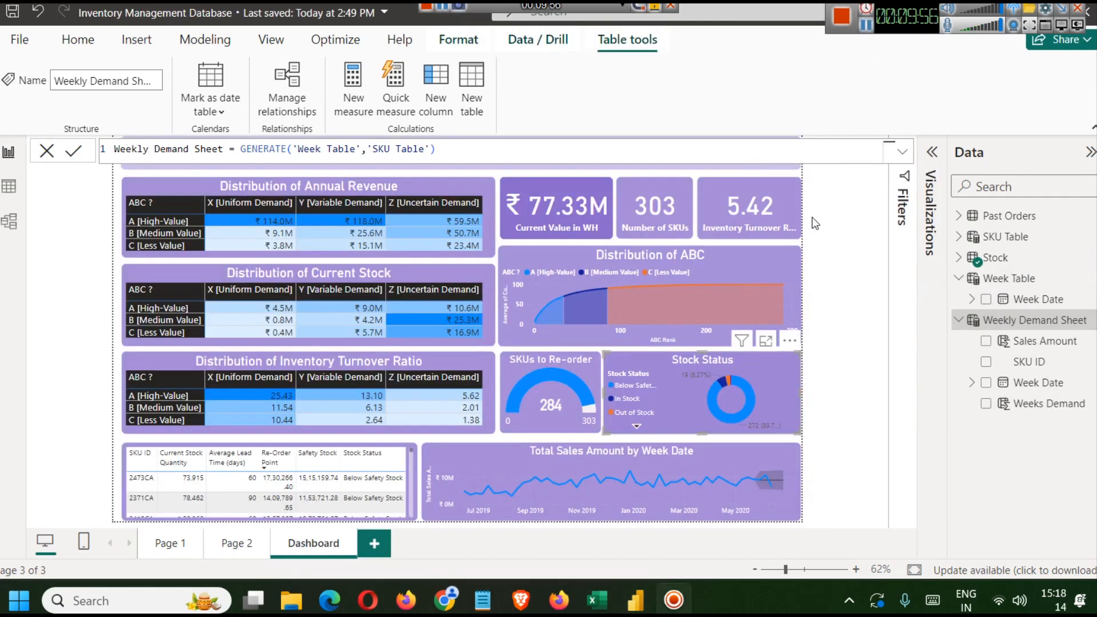
{"action": "left_click", "coordinate": [1018, 343]}
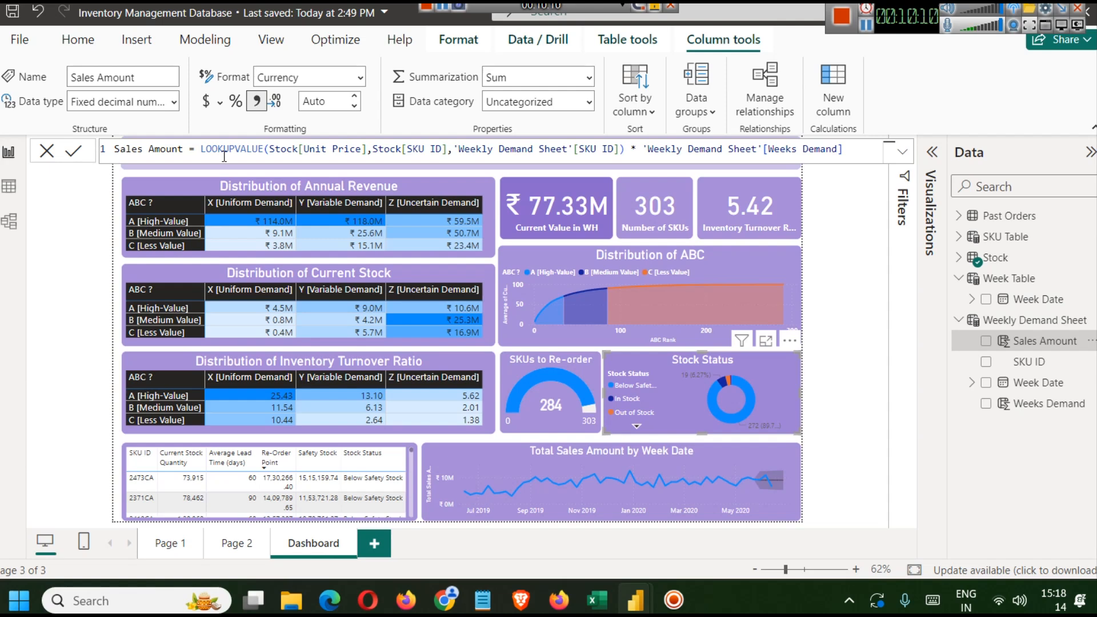
- Examine the Sales Amount LOOKUPVALUE formula parts alongside the Stock table's fields
{"action": "left_click", "coordinate": [333, 150]}
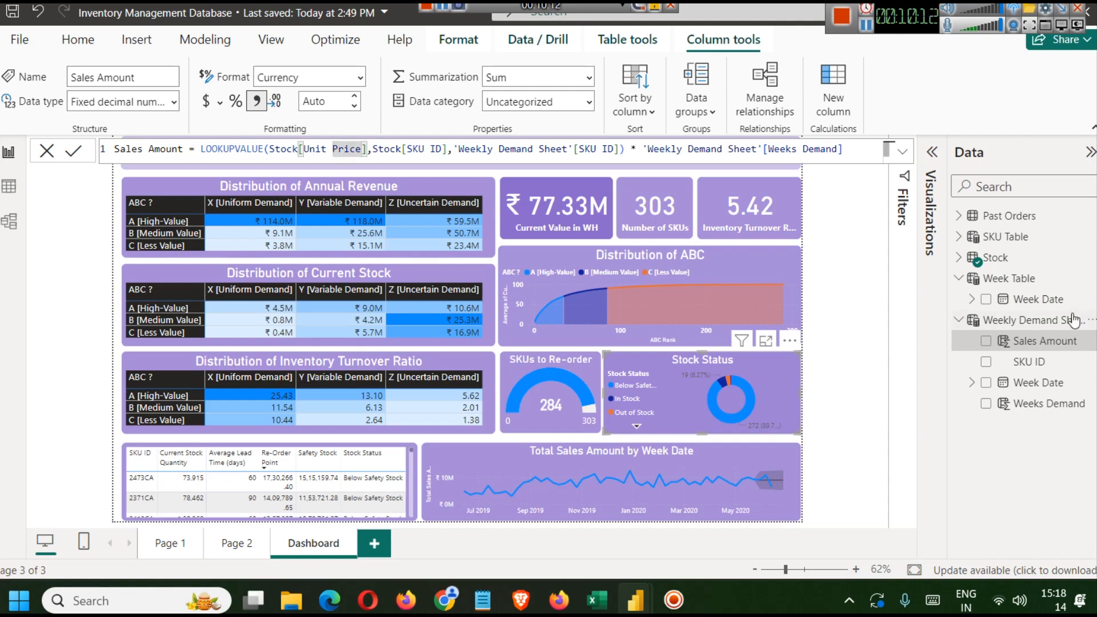
{"action": "left_click", "coordinate": [959, 258]}
{"action": "scroll", "coordinate": [1020, 337], "scroll_direction": "down", "scroll_amount": 5}
{"action": "scroll", "coordinate": [1017, 341], "scroll_direction": "up", "scroll_amount": 3}
{"action": "scroll", "coordinate": [1017, 341], "scroll_direction": "down", "scroll_amount": 3}
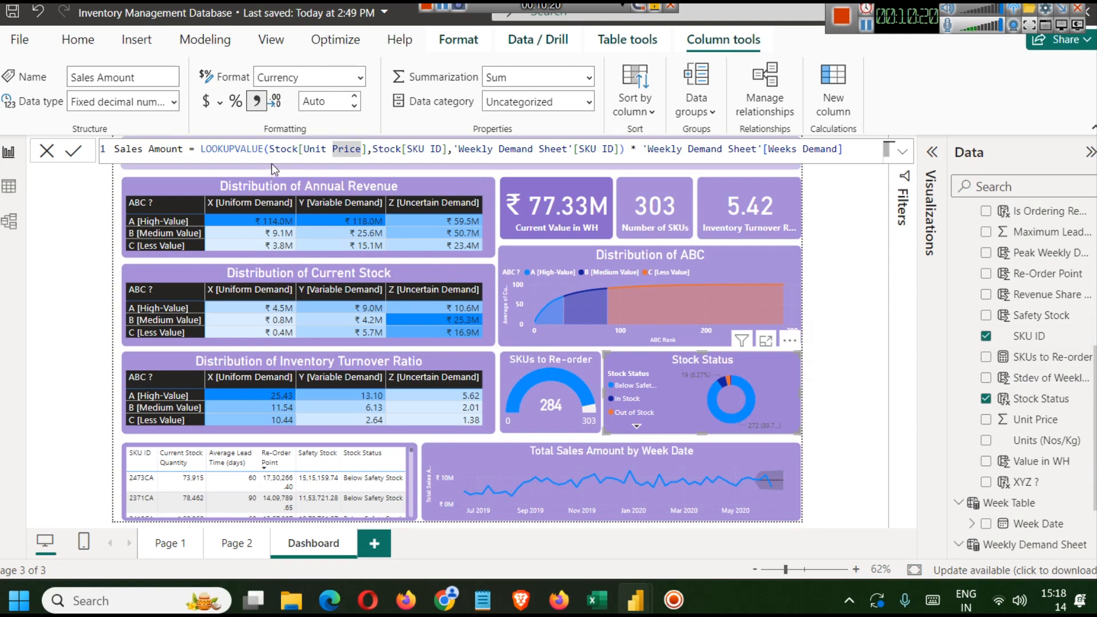
{"action": "double_click", "coordinate": [230, 149]}
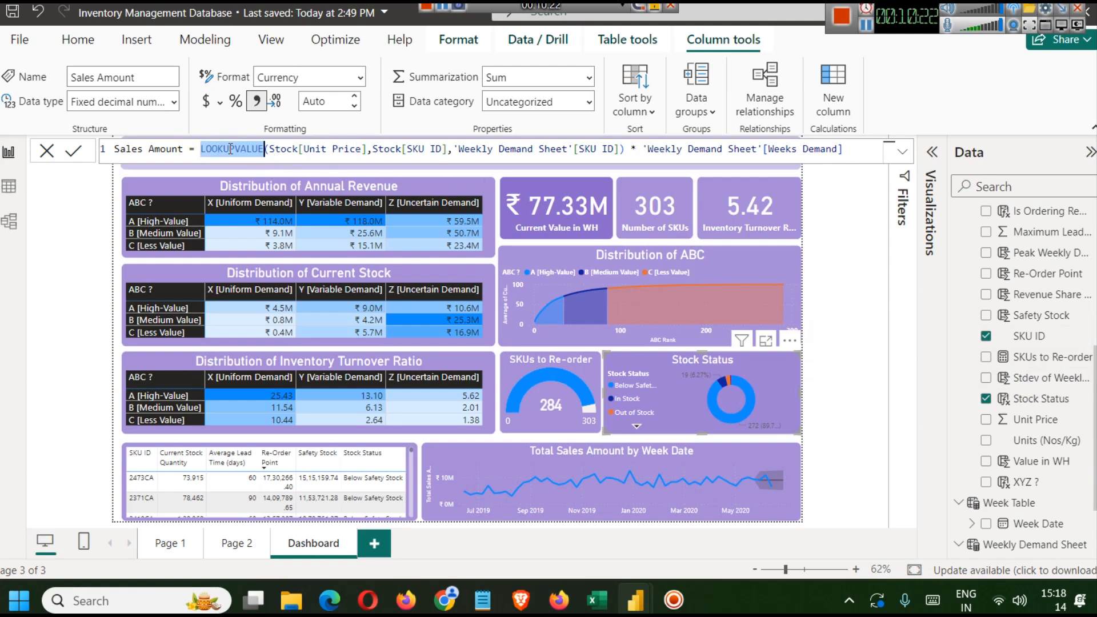
{"action": "double_click", "coordinate": [283, 149]}
{"action": "left_click", "coordinate": [370, 148]}
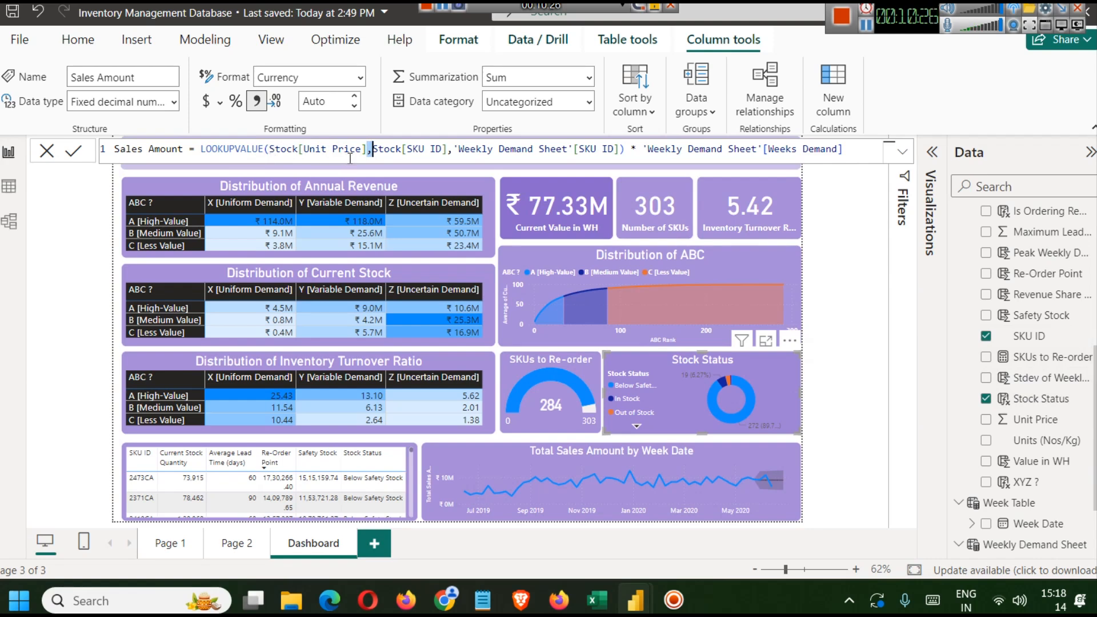
{"action": "key", "text": "Right"}
- Read the Sales Amount formula explanation on the colorstech web page and return to the finished report
{"action": "left_click", "coordinate": [866, 24]}
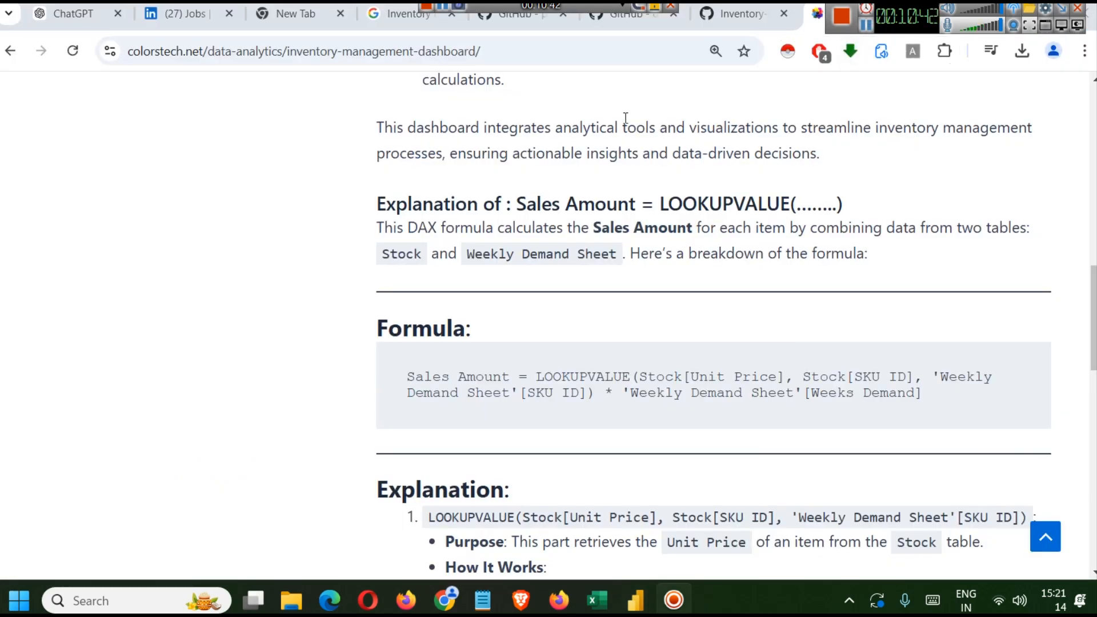
{"action": "scroll", "coordinate": [587, 171], "scroll_direction": "down", "scroll_amount": 1}
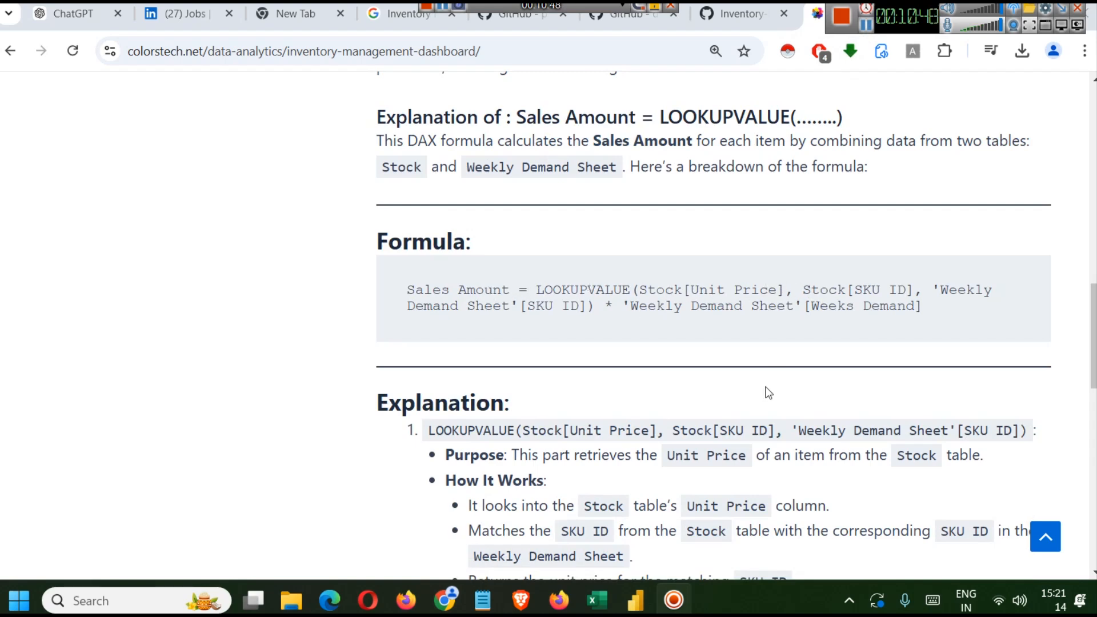
{"action": "mouse_move", "coordinate": [635, 600]}
{"action": "left_click", "coordinate": [621, 525]}
- Browse the Stock table fields and open the Weeks Demand column formula of the Weekly Demand Sheet
{"action": "scroll", "coordinate": [988, 274], "scroll_direction": "up", "scroll_amount": 5}
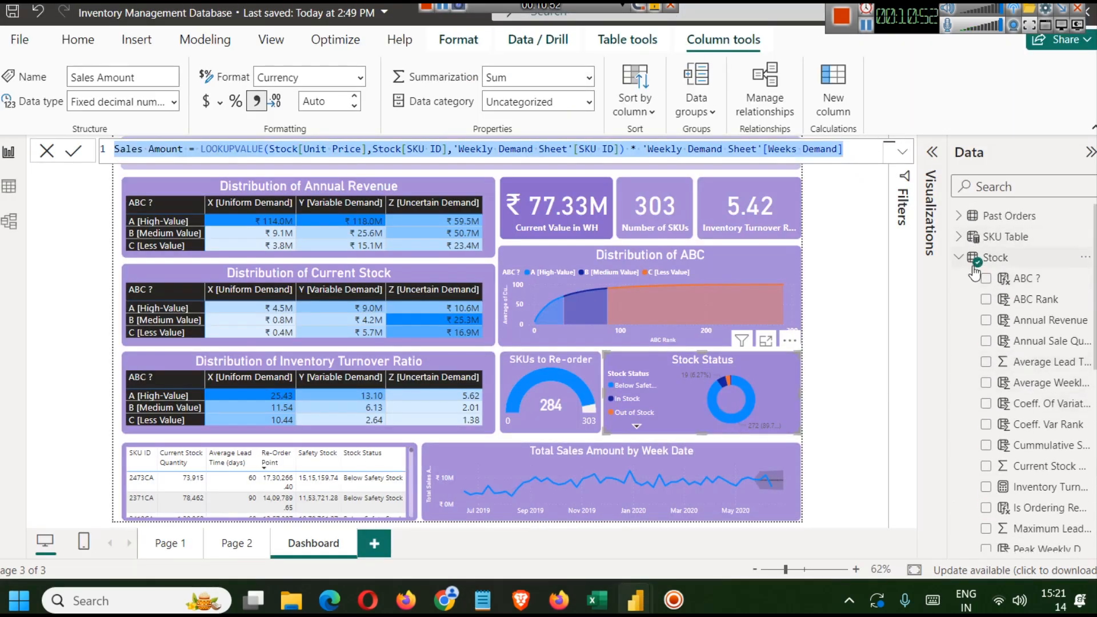
{"action": "scroll", "coordinate": [1028, 348], "scroll_direction": "down", "scroll_amount": 6}
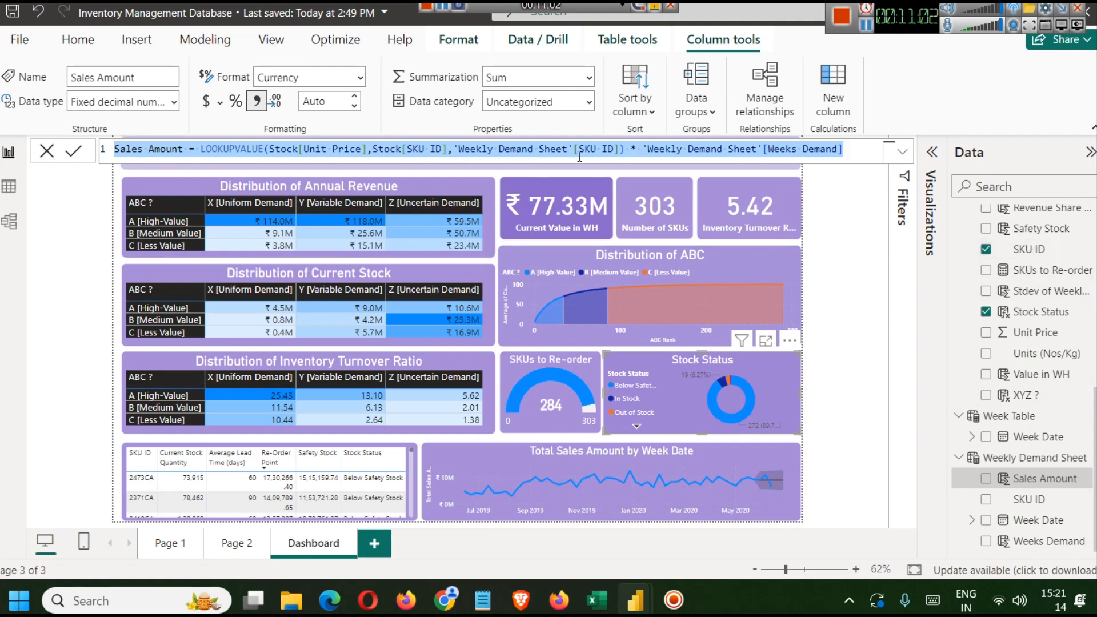
{"action": "scroll", "coordinate": [1040, 374], "scroll_direction": "up", "scroll_amount": 5}
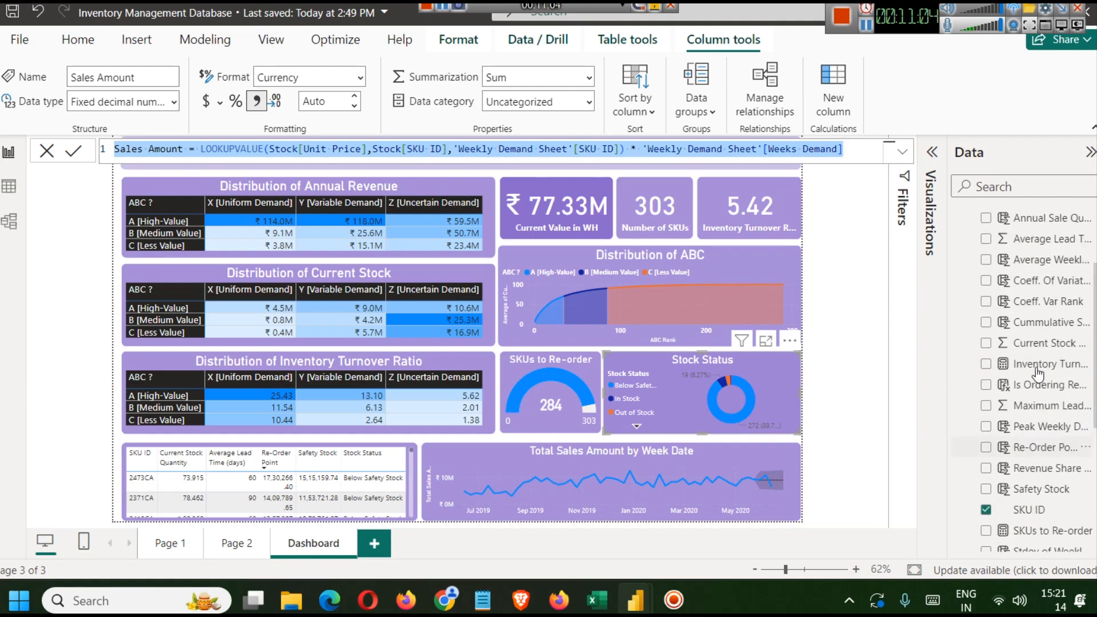
{"action": "scroll", "coordinate": [965, 280], "scroll_direction": "up", "scroll_amount": 3}
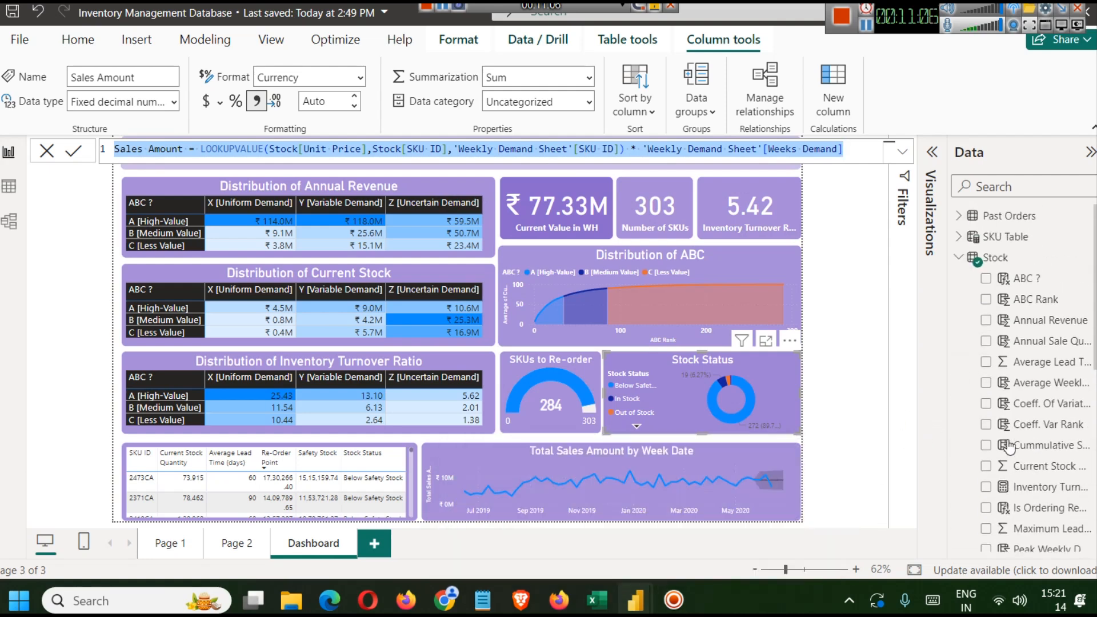
{"action": "left_click", "coordinate": [958, 257]}
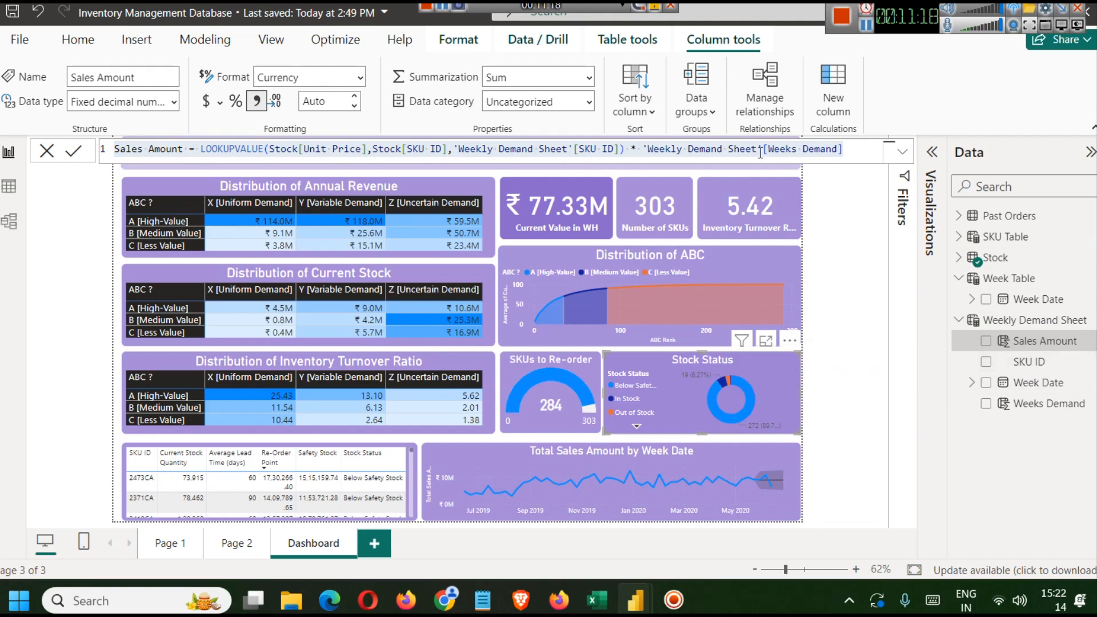
{"action": "left_click", "coordinate": [1024, 413]}
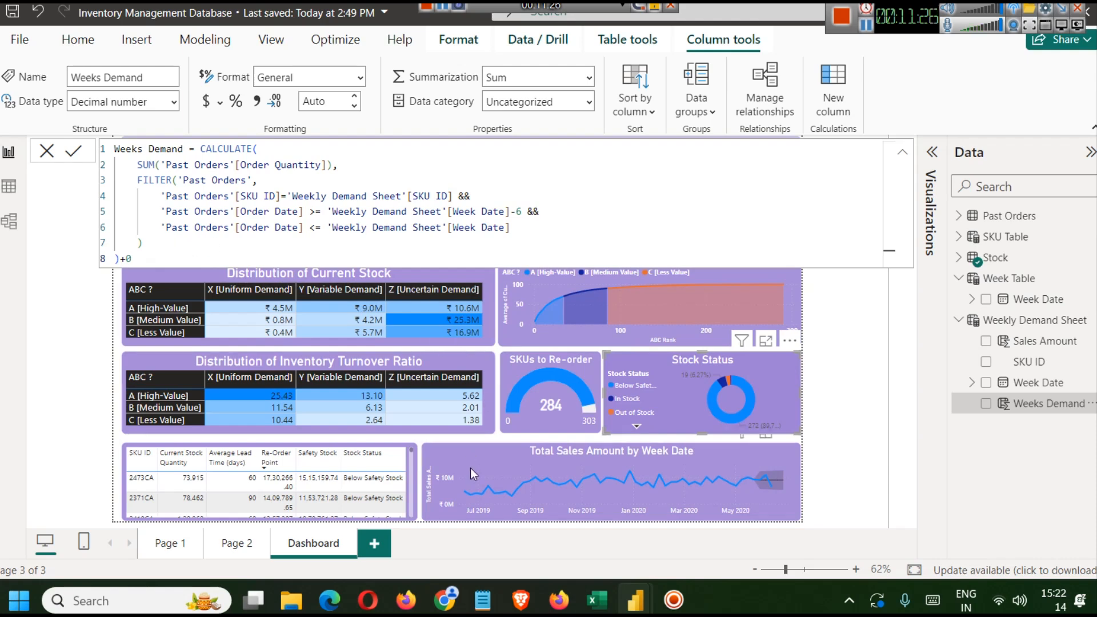
- Read the LOOKUPVALUE explanation further down the tutorial web page
{"action": "left_click", "coordinate": [451, 604]}
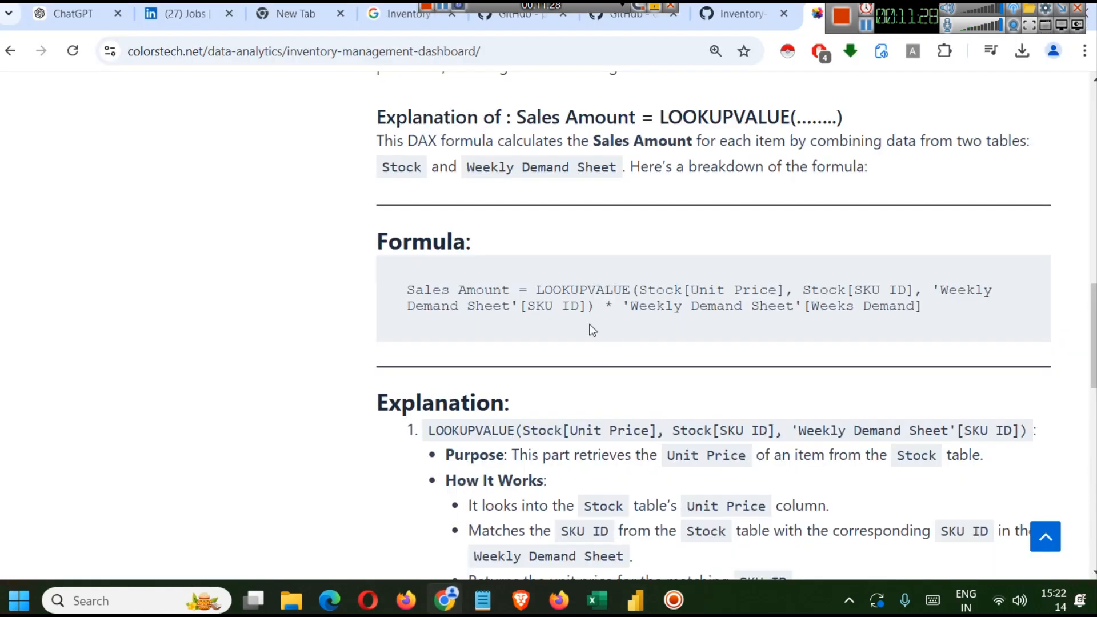
{"action": "scroll", "coordinate": [482, 294], "scroll_direction": "down", "scroll_amount": 3}
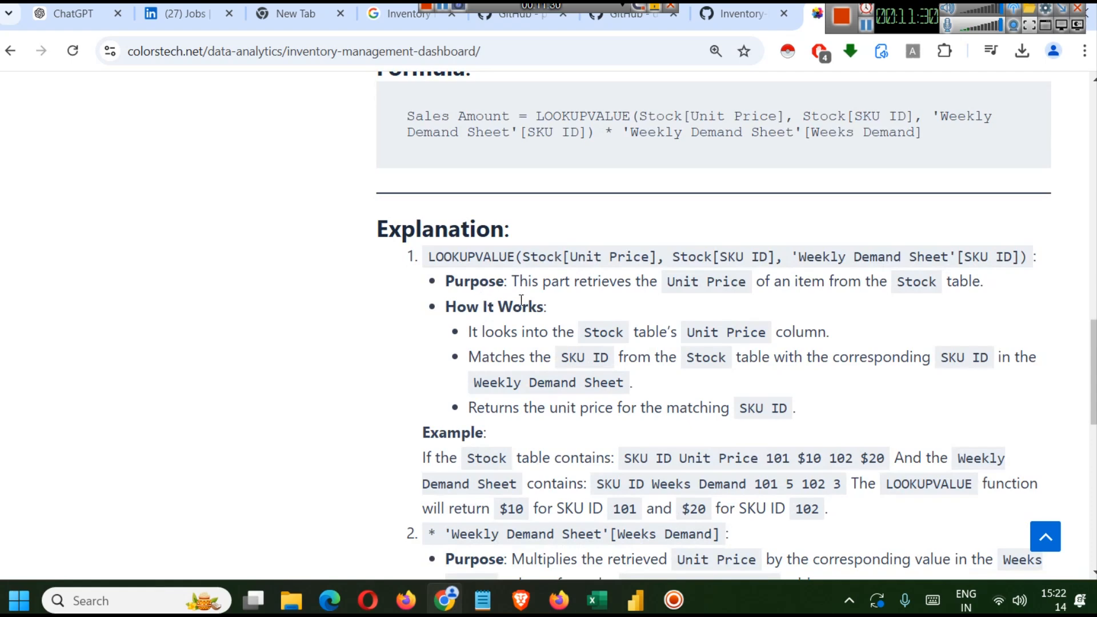
- Study the LOOKUPVALUE matching explanation and the example Stock and Weekly Demand tables on the tutorial page
{"action": "scroll", "coordinate": [521, 300], "scroll_direction": "up", "scroll_amount": 3}
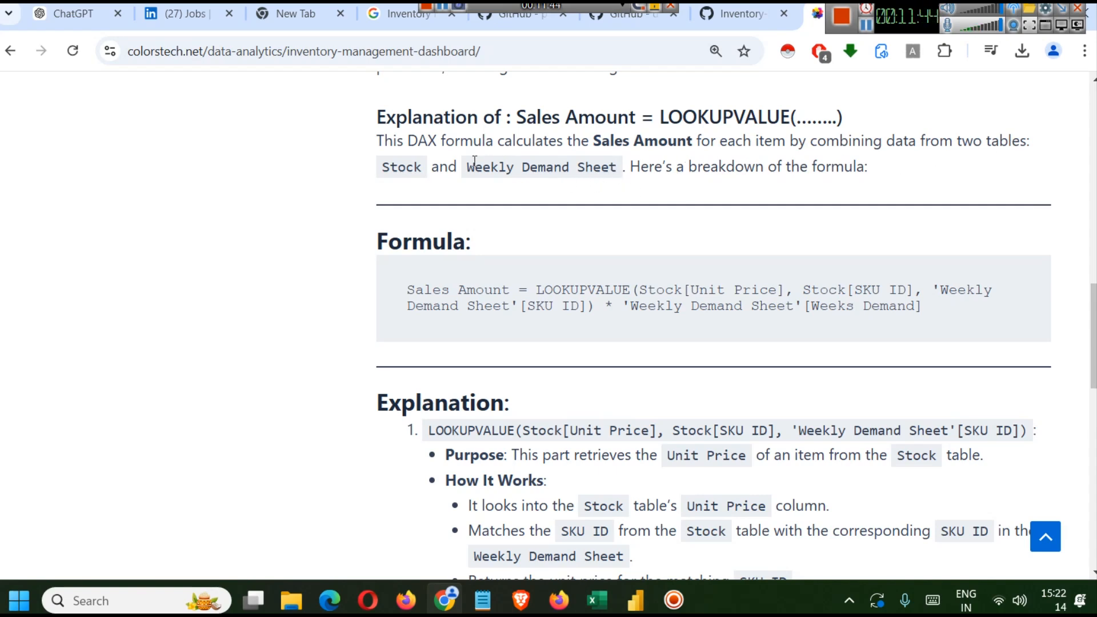
{"action": "scroll", "coordinate": [584, 249], "scroll_direction": "down", "scroll_amount": 3}
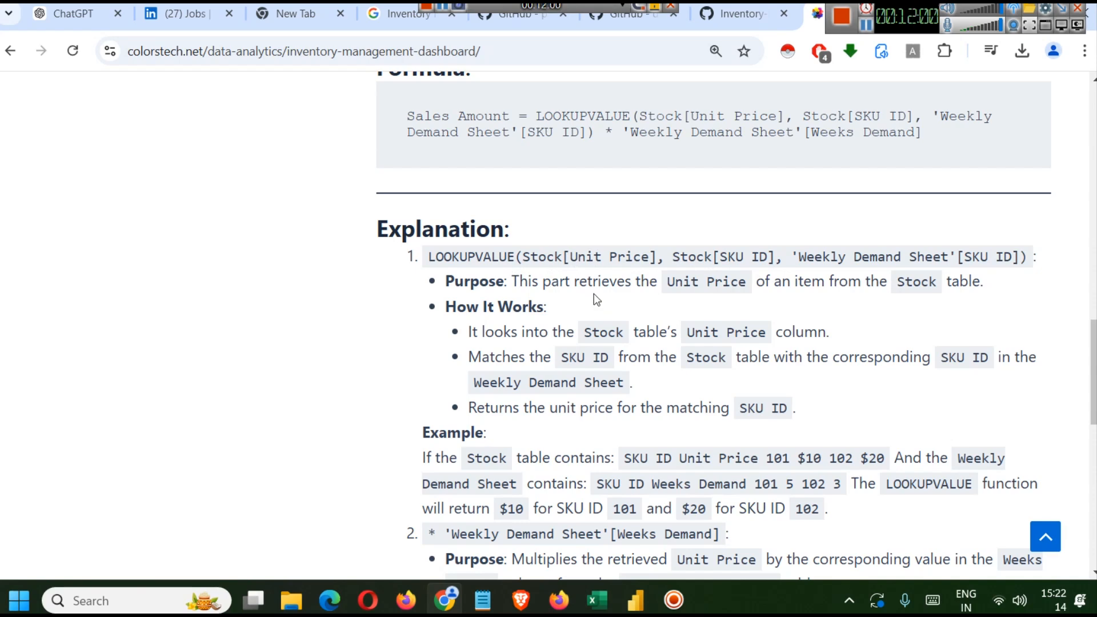
{"action": "double_click", "coordinate": [599, 331]}
{"action": "left_click_drag", "start_coordinate": [662, 251], "coordinate": [585, 257]}
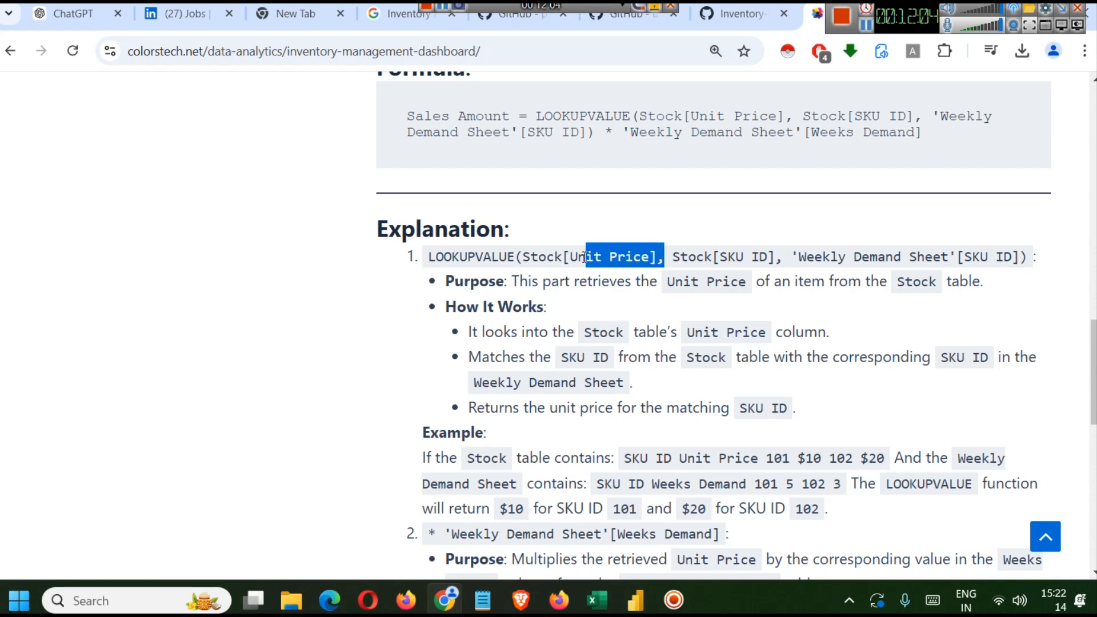
{"action": "left_click_drag", "start_coordinate": [561, 358], "coordinate": [739, 370]}
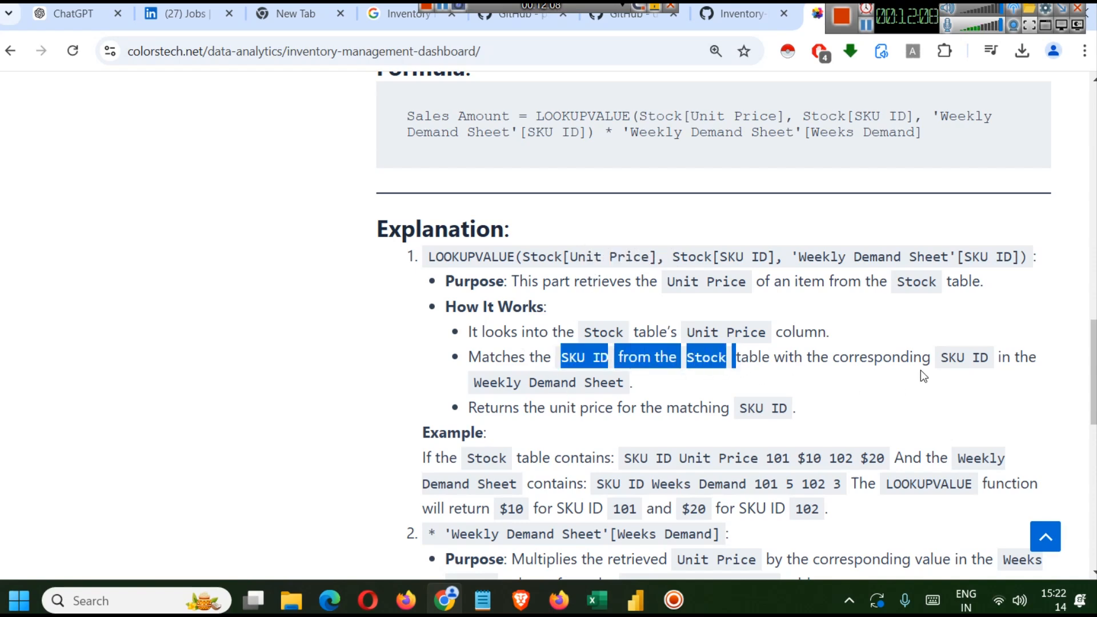
{"action": "left_click", "coordinate": [957, 364]}
{"action": "left_click_drag", "start_coordinate": [938, 359], "coordinate": [991, 364]}
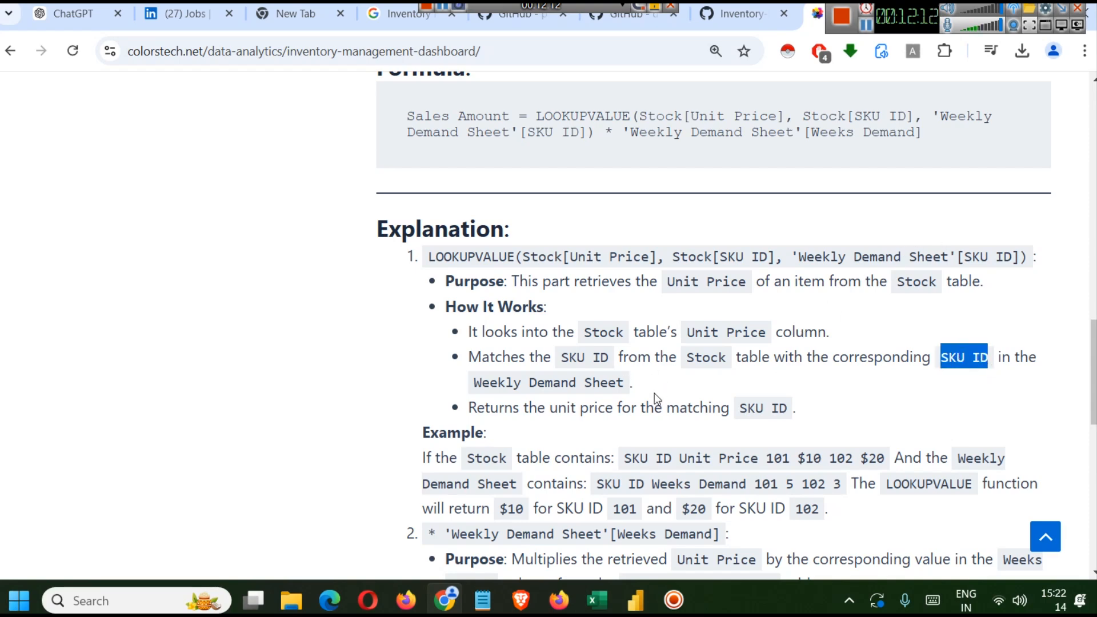
{"action": "left_click_drag", "start_coordinate": [633, 382], "coordinate": [478, 379]}
{"action": "left_click", "coordinate": [718, 364]}
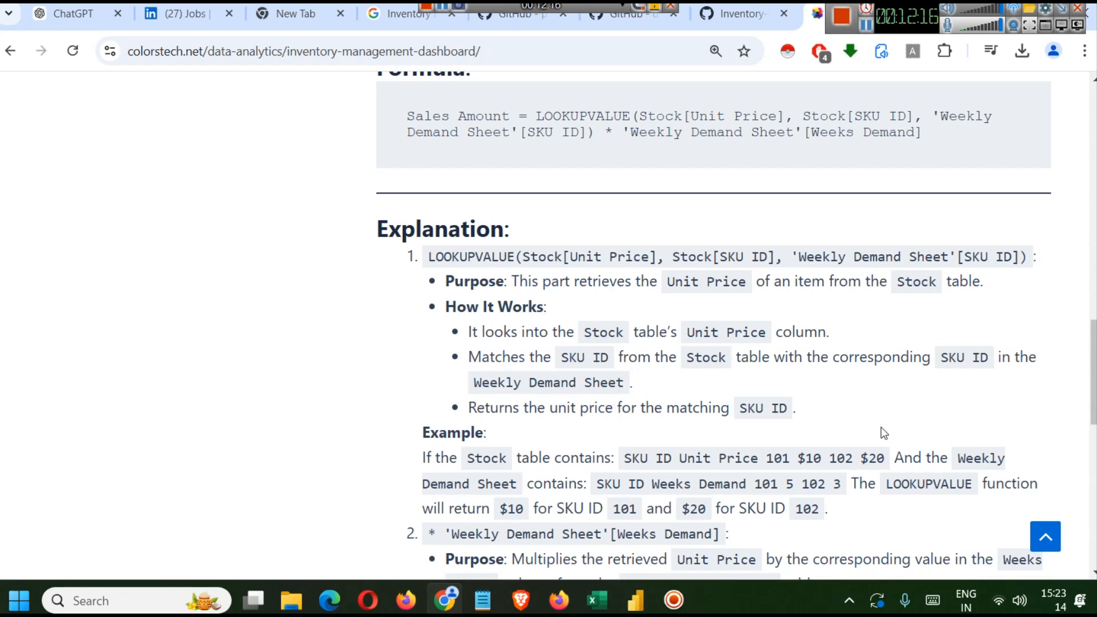
{"action": "left_click_drag", "start_coordinate": [798, 407], "coordinate": [668, 403]}
{"action": "scroll", "coordinate": [680, 396], "scroll_direction": "down", "scroll_amount": 1}
{"action": "scroll", "coordinate": [680, 396], "scroll_direction": "down", "scroll_amount": 3}
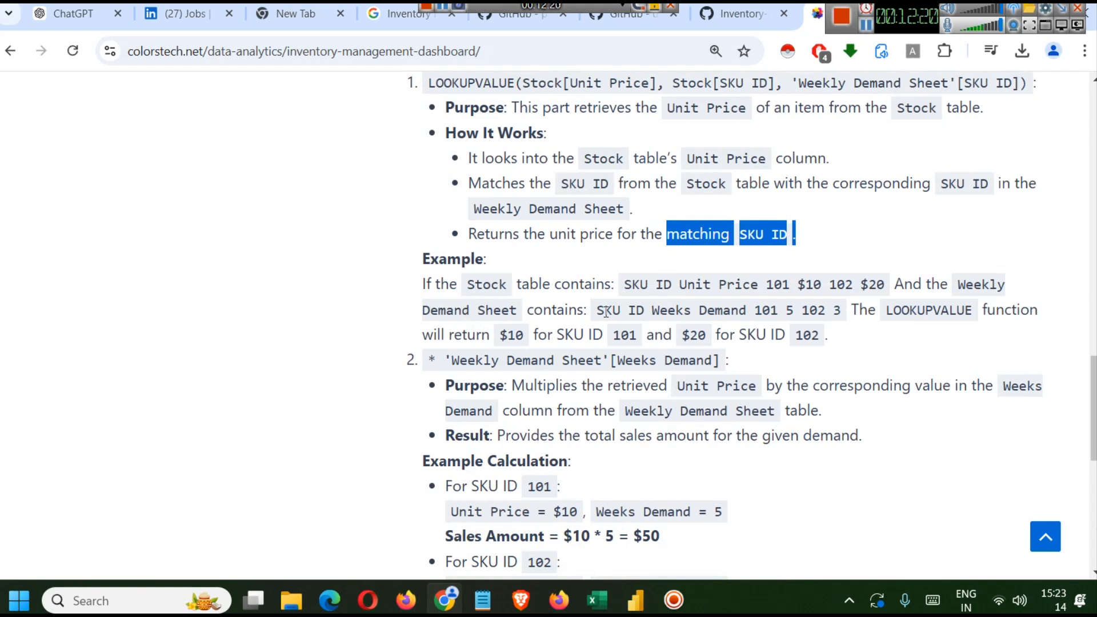
{"action": "left_click_drag", "start_coordinate": [674, 288], "coordinate": [750, 293]}
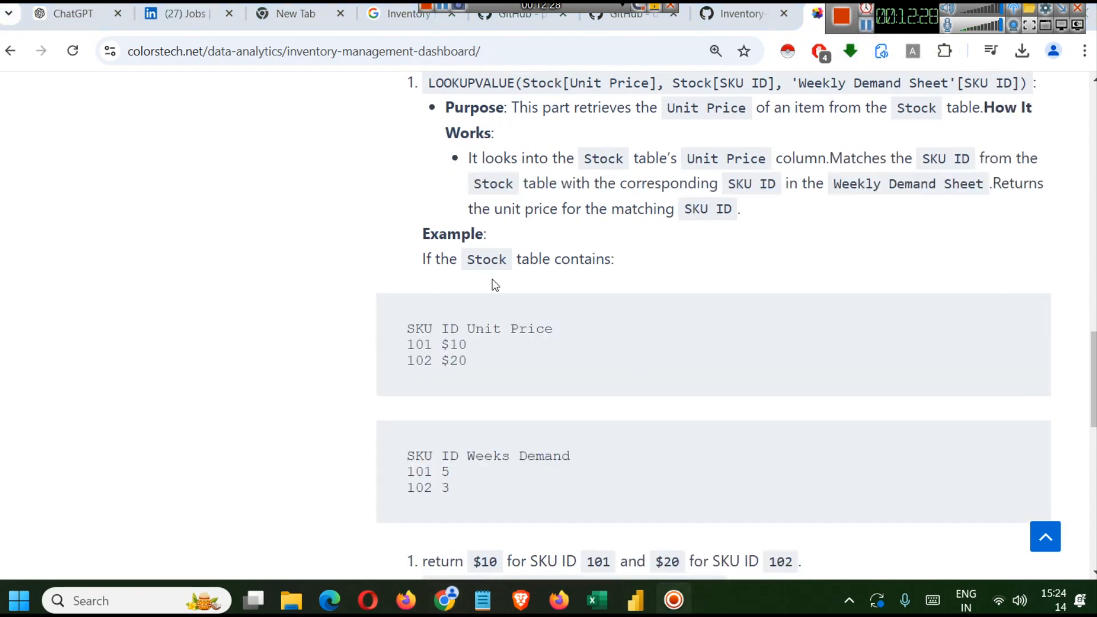
{"action": "scroll", "coordinate": [526, 309], "scroll_direction": "down", "scroll_amount": 2}
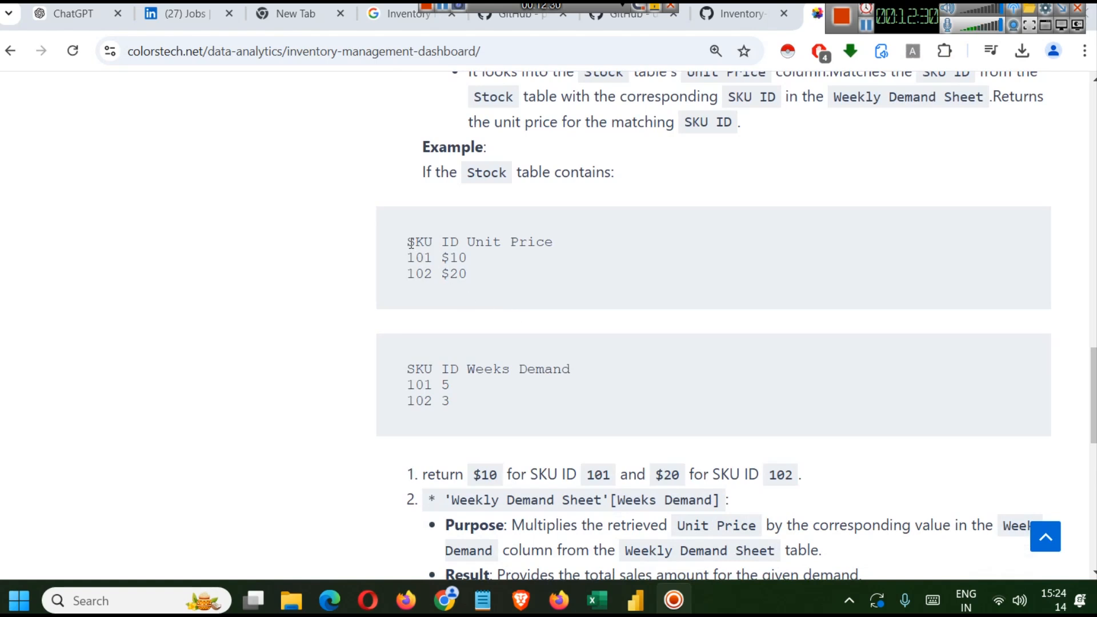
{"action": "left_click_drag", "start_coordinate": [468, 246], "coordinate": [576, 250]}
{"action": "left_click", "coordinate": [448, 276]}
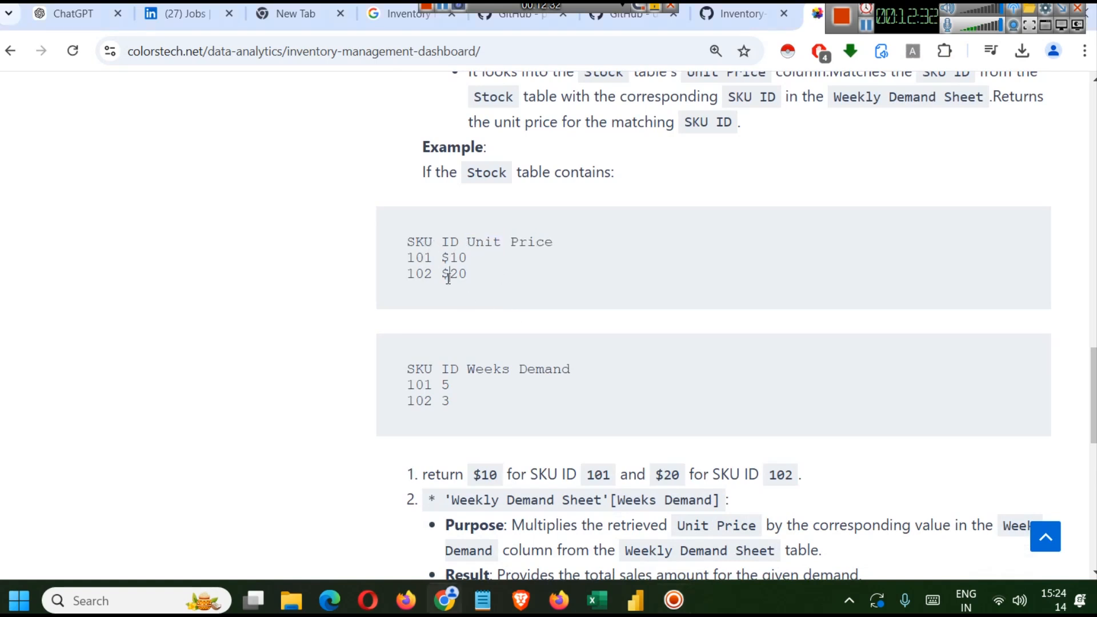
{"action": "double_click", "coordinate": [420, 258]}
{"action": "left_click", "coordinate": [469, 262]}
{"action": "mouse_move", "coordinate": [458, 258]}
{"action": "left_mouse_down"}
{"action": "mouse_move", "coordinate": [419, 279]}
{"action": "mouse_move", "coordinate": [467, 277]}
{"action": "mouse_move", "coordinate": [447, 276]}
{"action": "left_mouse_up"}
{"action": "left_click", "coordinate": [491, 305]}
{"action": "double_click", "coordinate": [443, 384]}
{"action": "scroll", "coordinate": [441, 403], "scroll_direction": "down", "scroll_amount": 1}
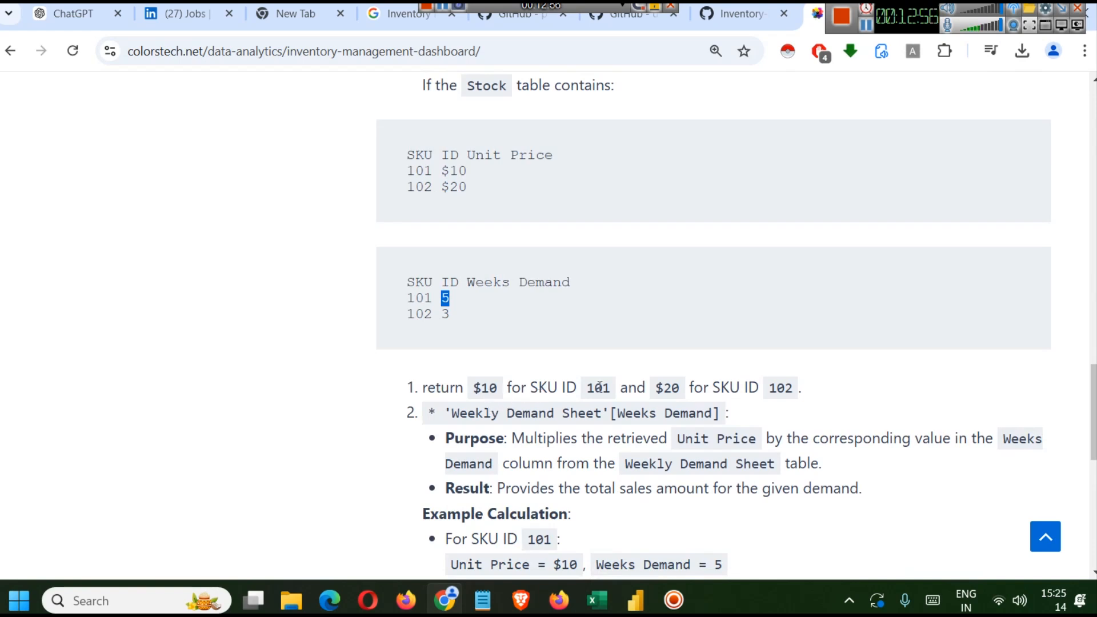
- Review the Sales Amount example calculation and the full formula on the tutorial page
{"action": "left_click_drag", "start_coordinate": [611, 387], "coordinate": [479, 385]}
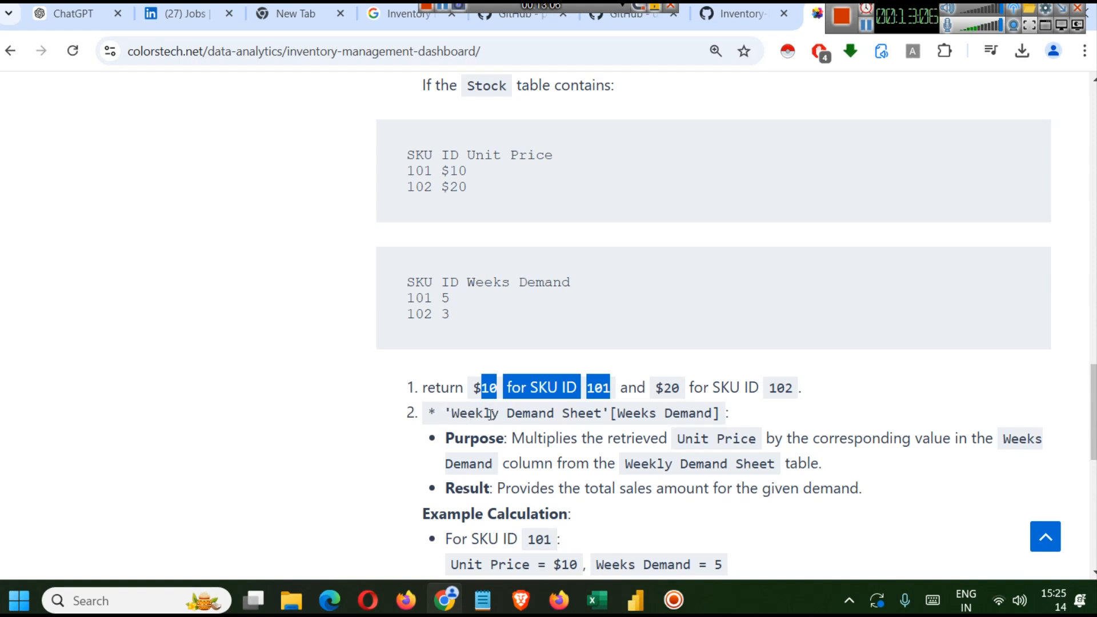
{"action": "scroll", "coordinate": [692, 436], "scroll_direction": "down", "scroll_amount": 2}
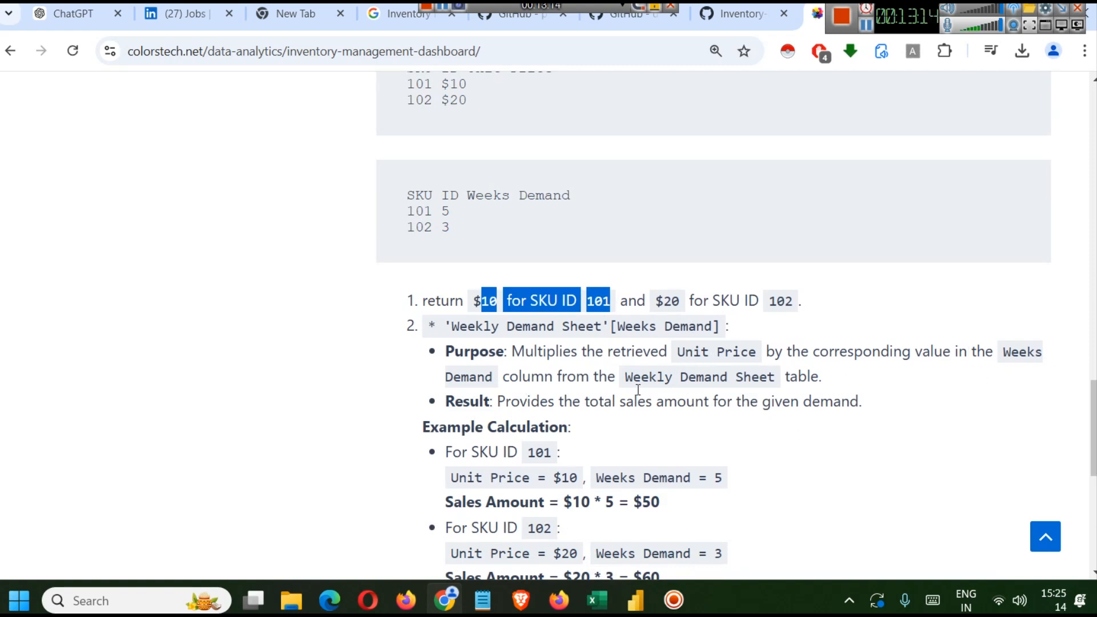
{"action": "scroll", "coordinate": [638, 389], "scroll_direction": "down", "scroll_amount": 2}
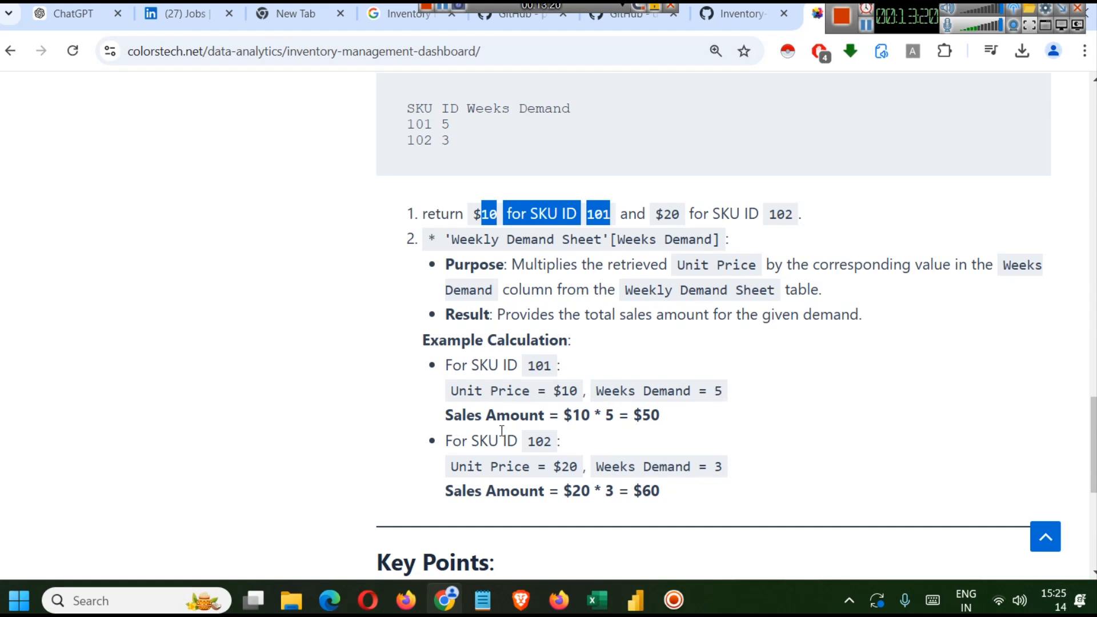
{"action": "left_click_drag", "start_coordinate": [440, 425], "coordinate": [648, 415]}
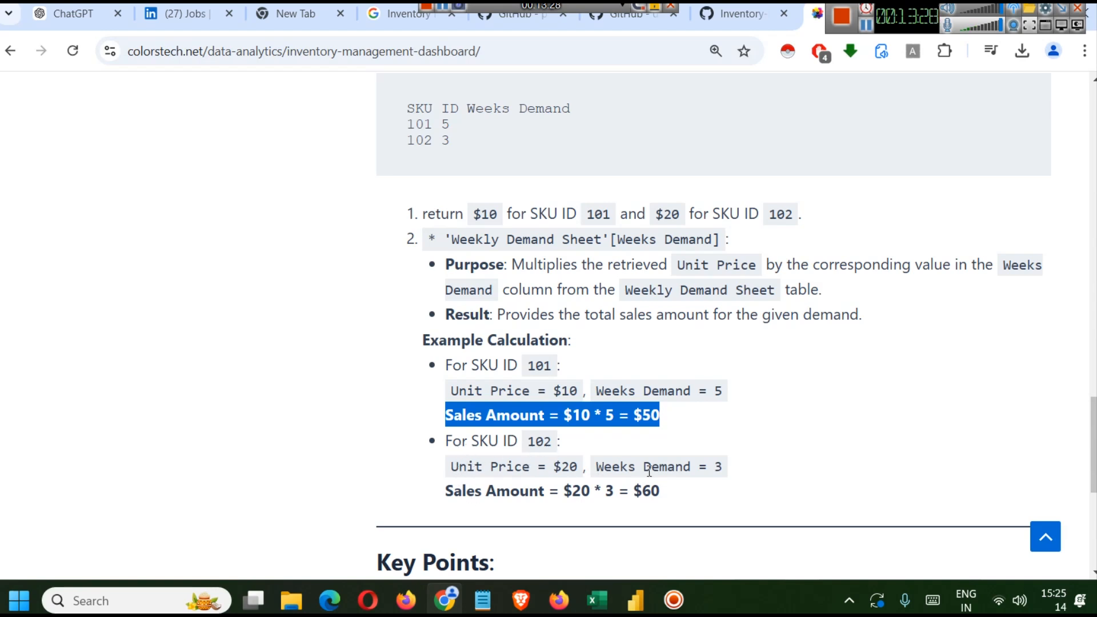
{"action": "scroll", "coordinate": [708, 470], "scroll_direction": "down", "scroll_amount": 1}
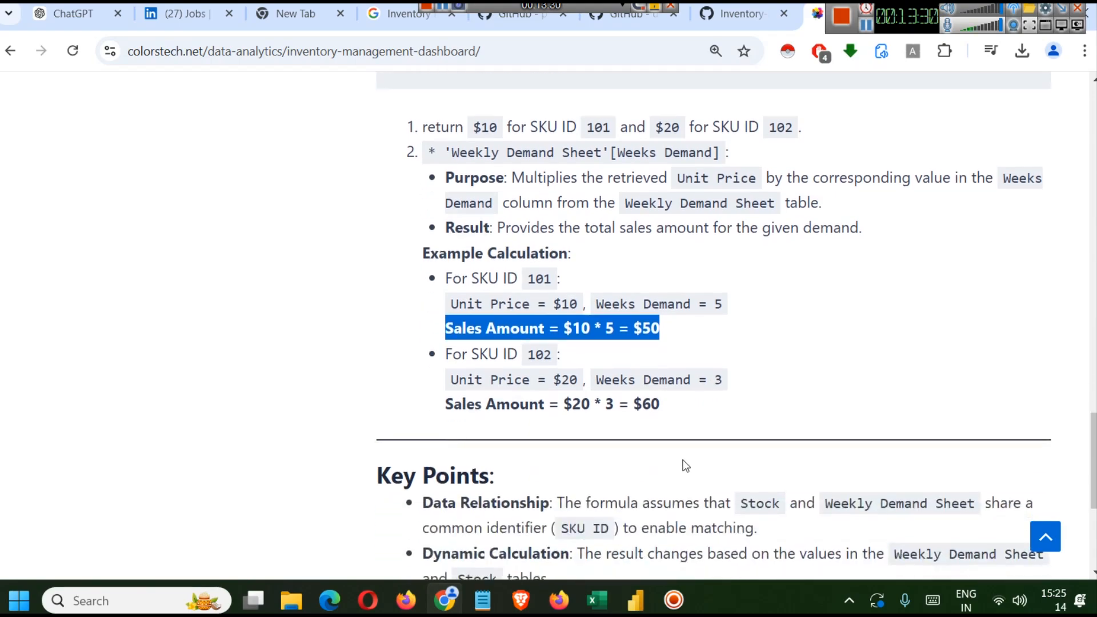
{"action": "scroll", "coordinate": [549, 417], "scroll_direction": "up", "scroll_amount": 8}
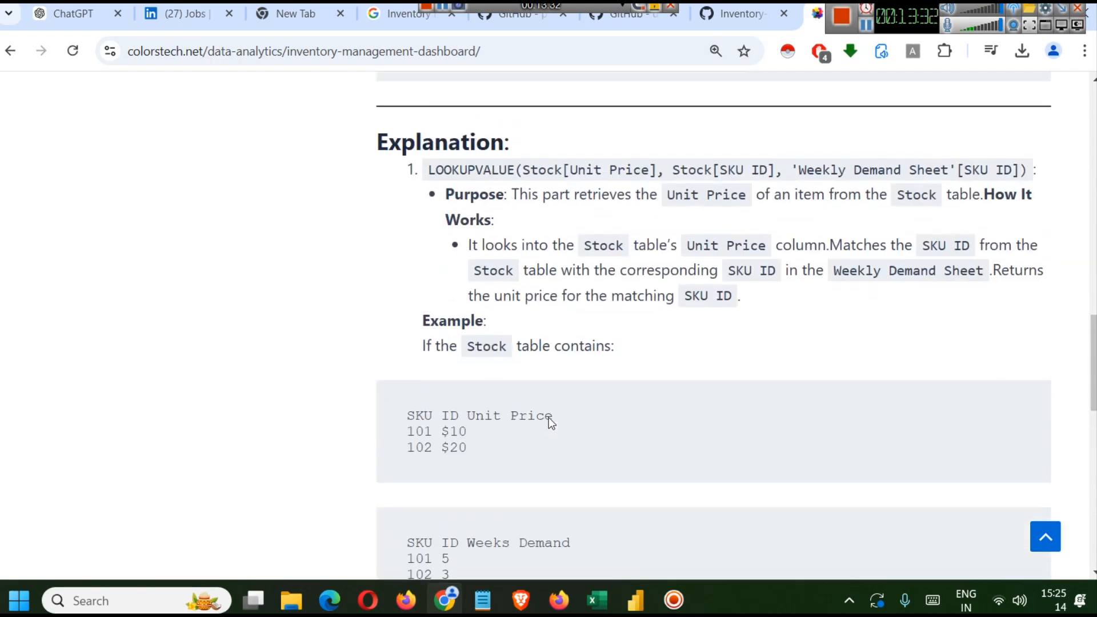
{"action": "scroll", "coordinate": [548, 421], "scroll_direction": "up", "scroll_amount": 9}
{"action": "scroll", "coordinate": [549, 423], "scroll_direction": "down", "scroll_amount": 4}
{"action": "scroll", "coordinate": [551, 424], "scroll_direction": "down", "scroll_amount": 6}
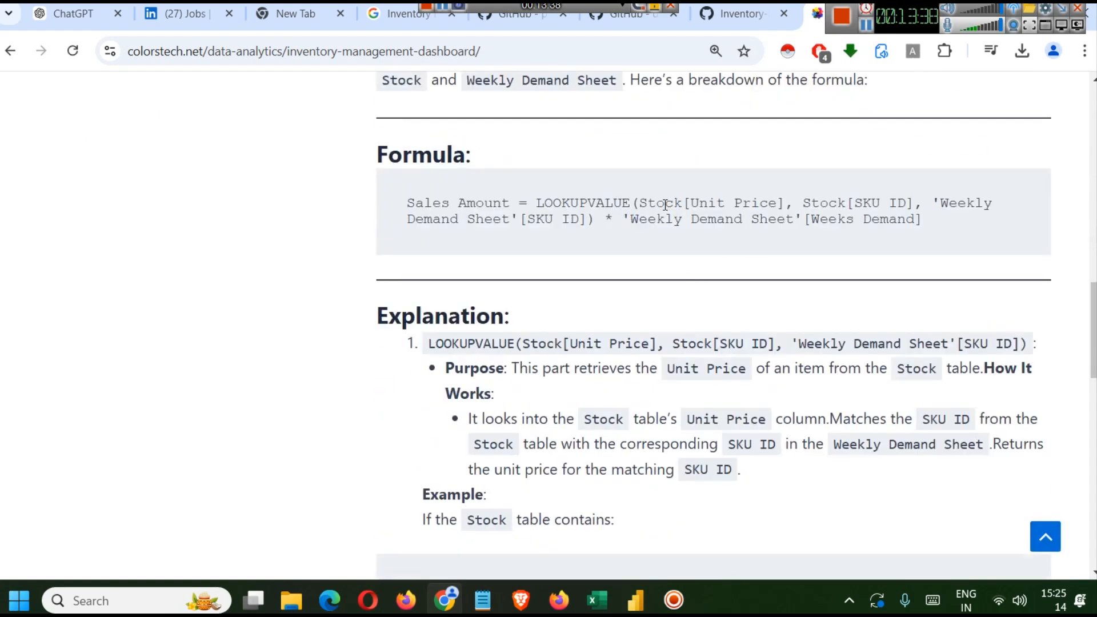
{"action": "left_click_drag", "start_coordinate": [794, 206], "coordinate": [913, 206]}
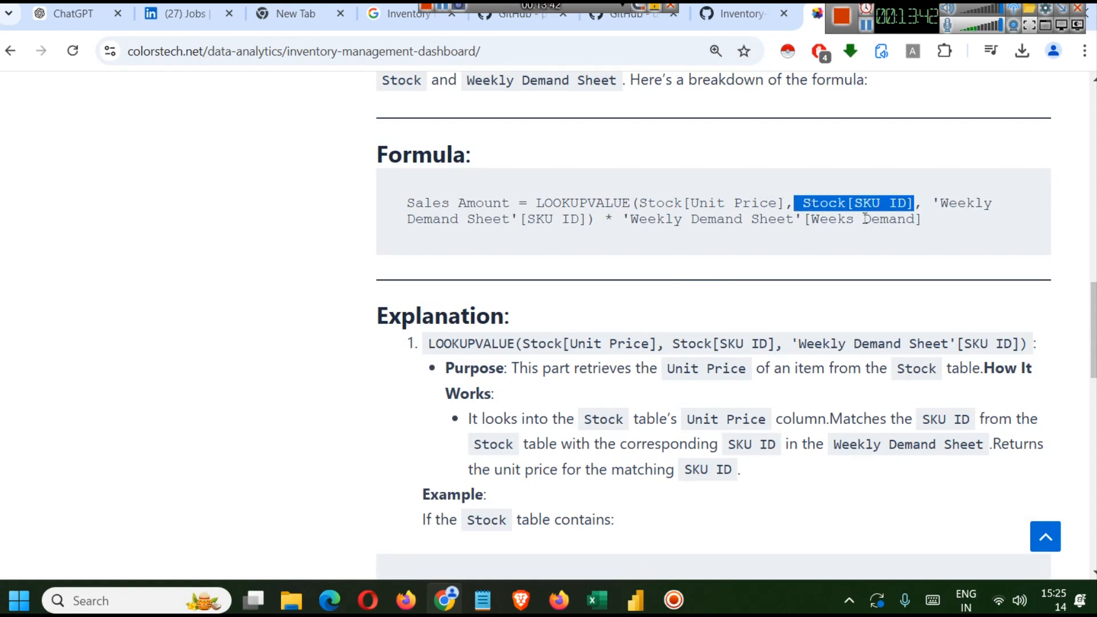
{"action": "left_click", "coordinate": [849, 243]}
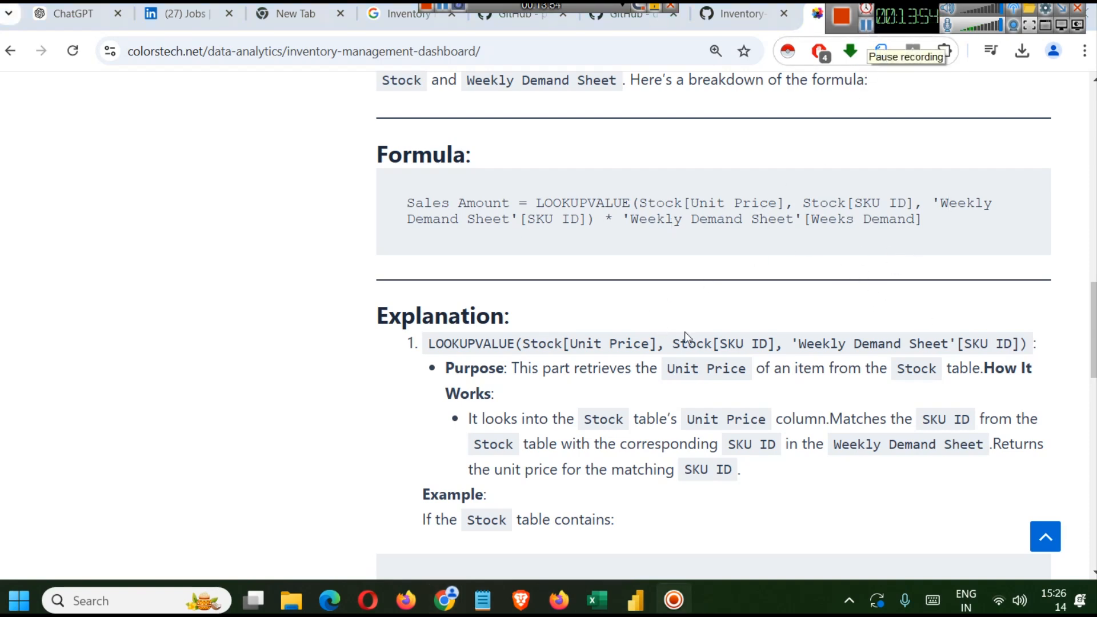
{"action": "scroll", "coordinate": [684, 331], "scroll_direction": "down", "scroll_amount": 5}
{"action": "double_click", "coordinate": [445, 386]}
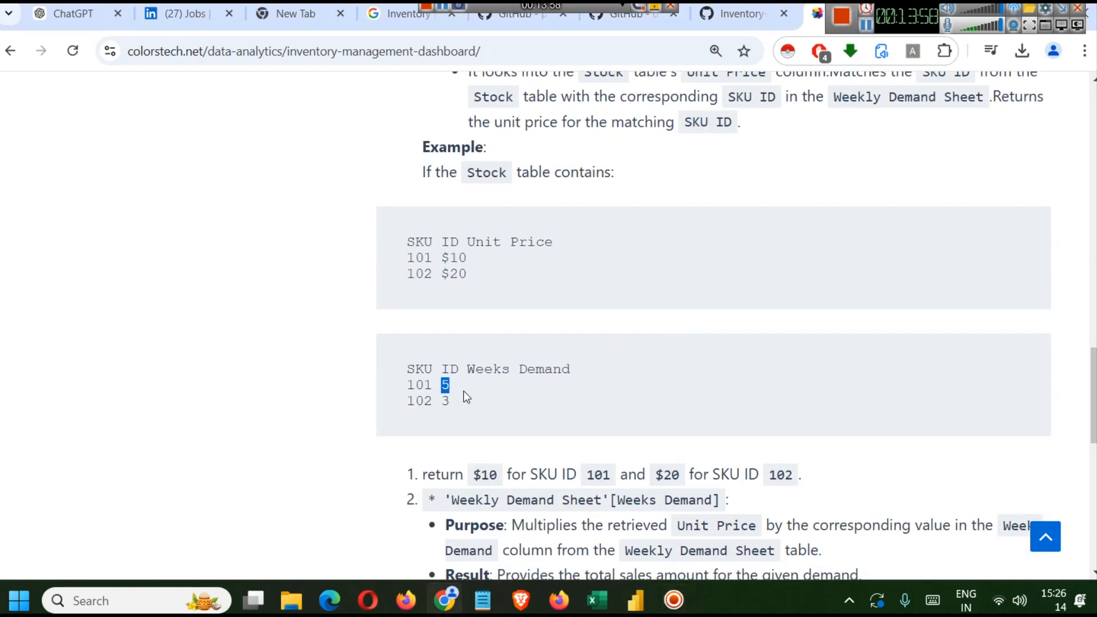
{"action": "scroll", "coordinate": [637, 344], "scroll_direction": "up", "scroll_amount": 7}
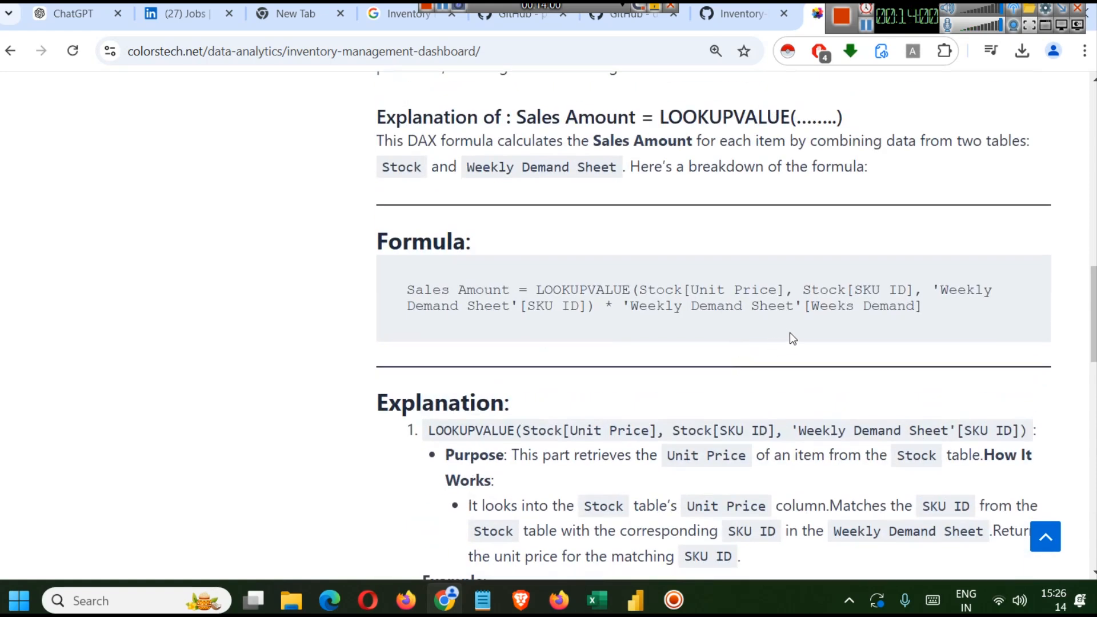
{"action": "double_click", "coordinate": [857, 306]}
- Copy the whole Weeks Demand formula from the finished report and switch to the new Untitled report
{"action": "key", "text": "alt+Tab"}
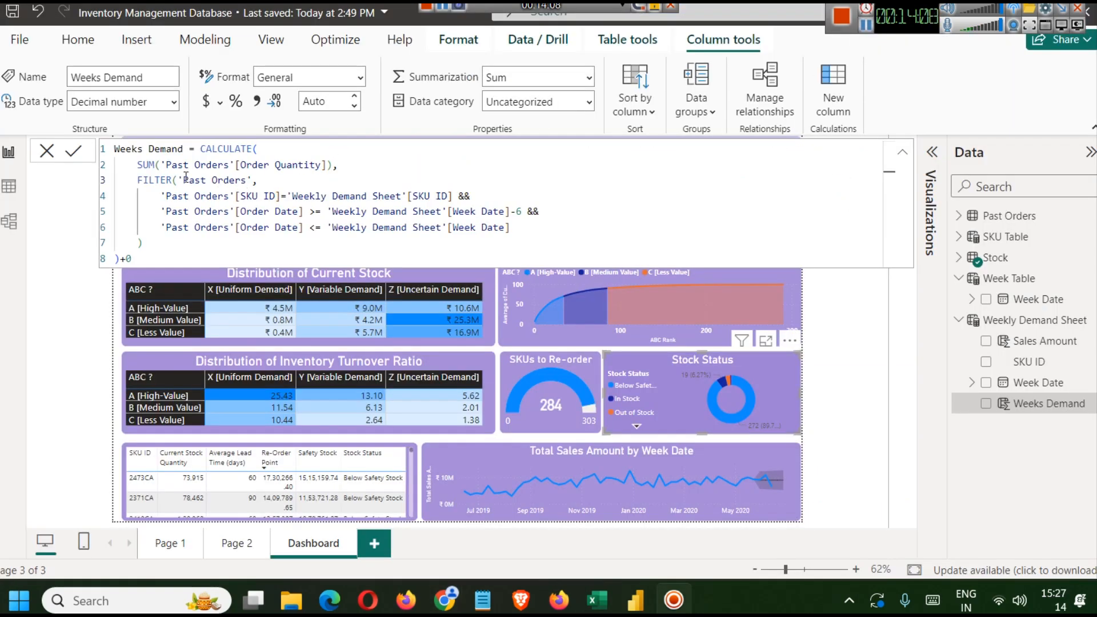
{"action": "double_click", "coordinate": [171, 148]}
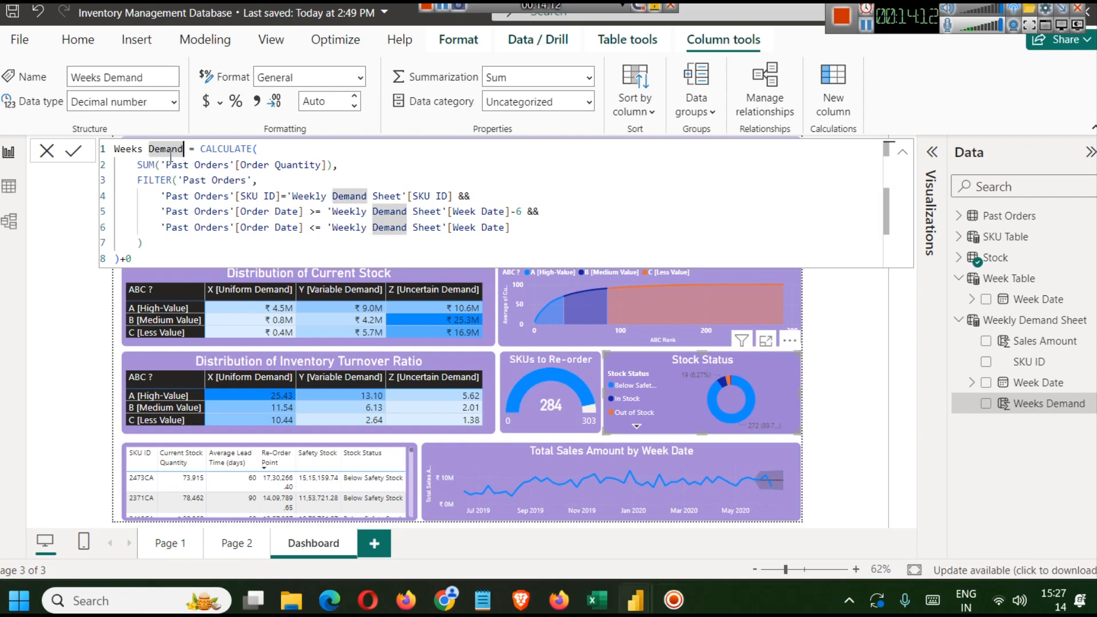
{"action": "key", "text": "ctrl+a"}
{"action": "key", "text": "ctrl+c"}
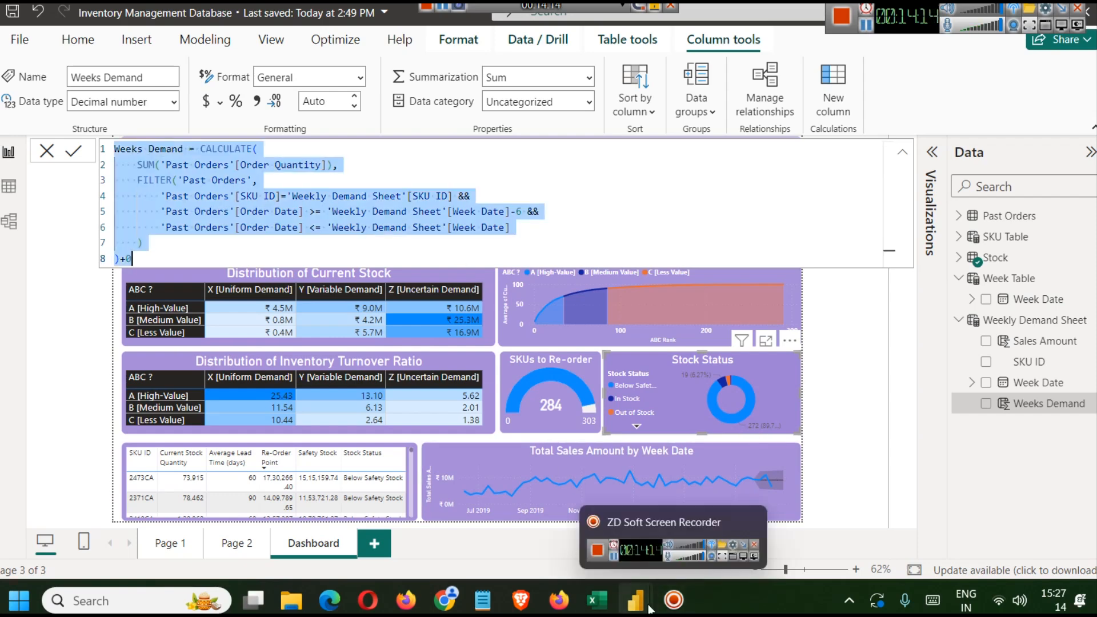
{"action": "mouse_move", "coordinate": [634, 589]}
{"action": "left_click", "coordinate": [728, 503]}
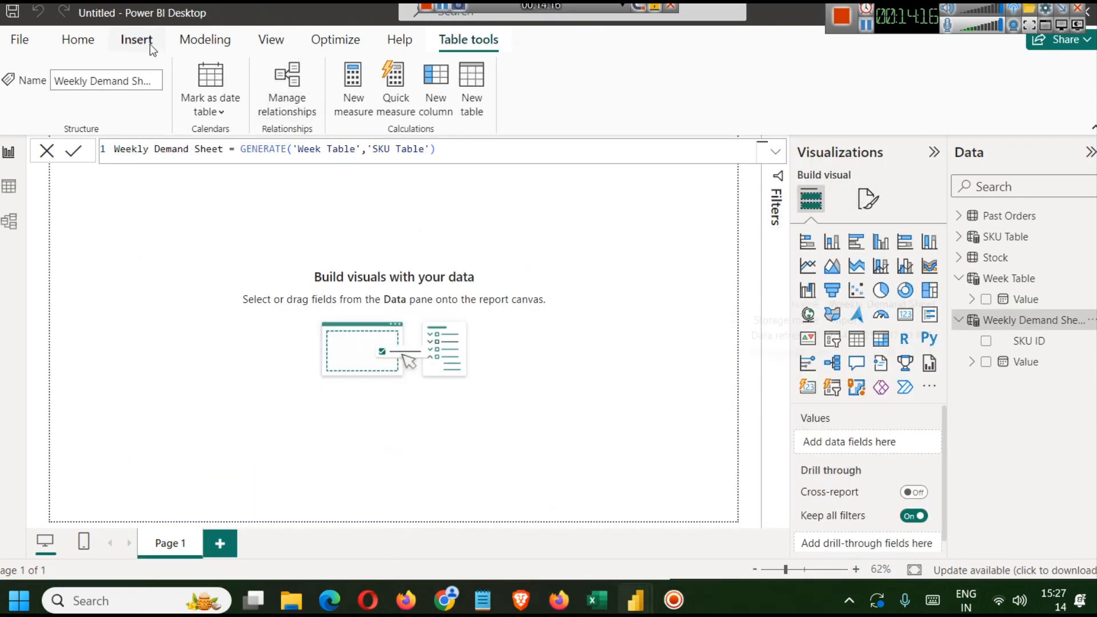
- Add a new calculated column to the Weekly Demand Sheet by pasting the copied Weeks Demand CALCULATE formula
{"action": "left_click", "coordinate": [204, 40]}
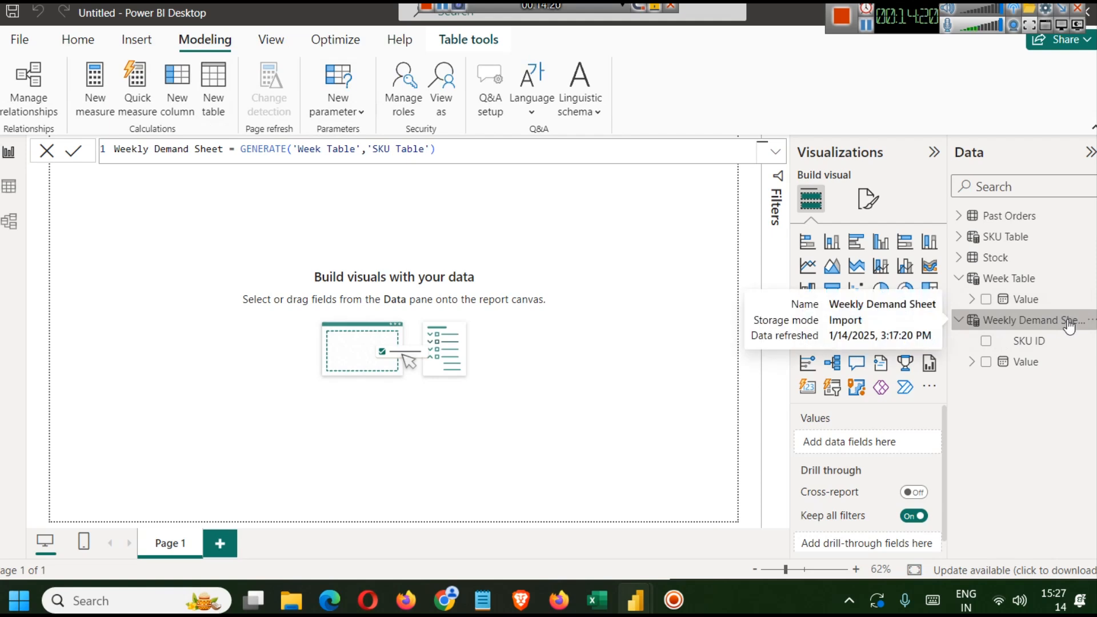
{"action": "left_click", "coordinate": [184, 104]}
{"action": "key", "text": "ctrl+v"}
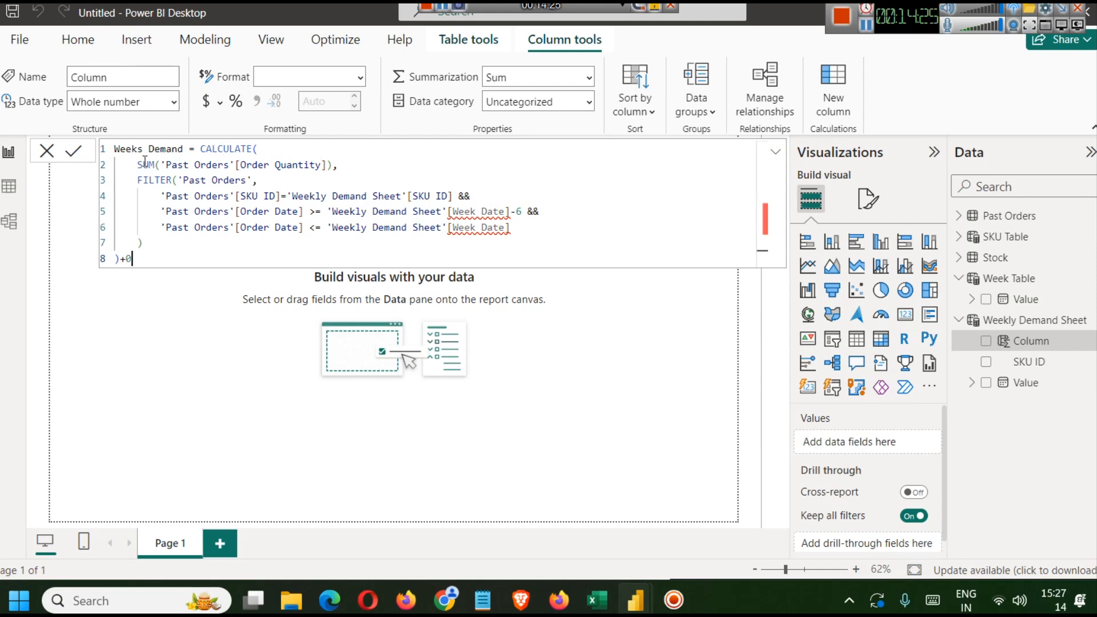
{"action": "left_click", "coordinate": [236, 148]}
{"action": "left_click", "coordinate": [274, 149]}
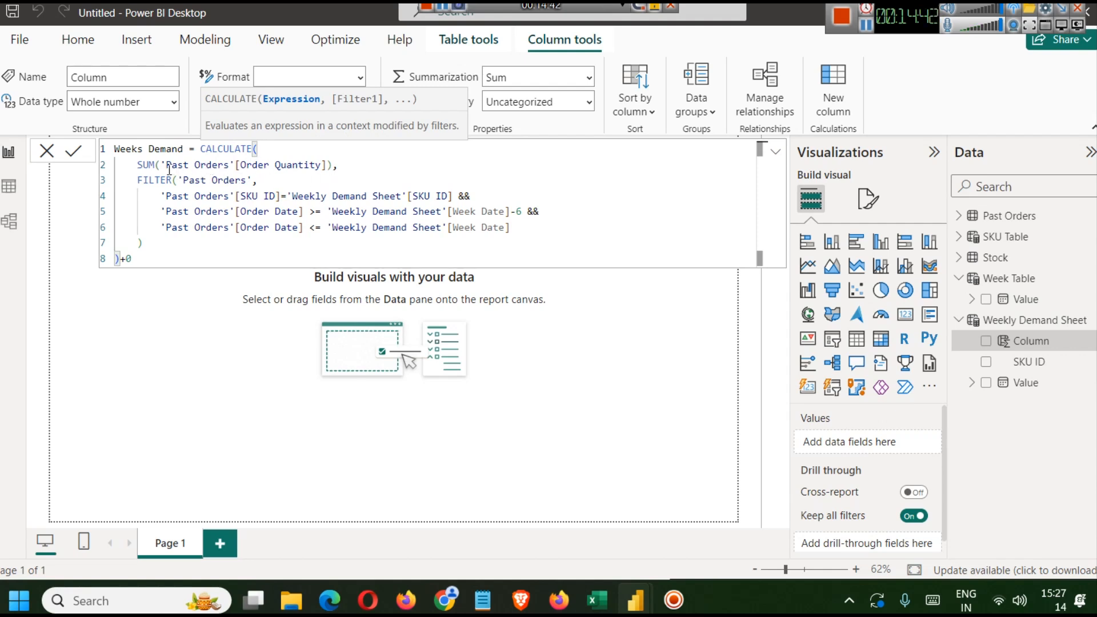
{"action": "left_click_drag", "start_coordinate": [333, 164], "coordinate": [137, 166]}
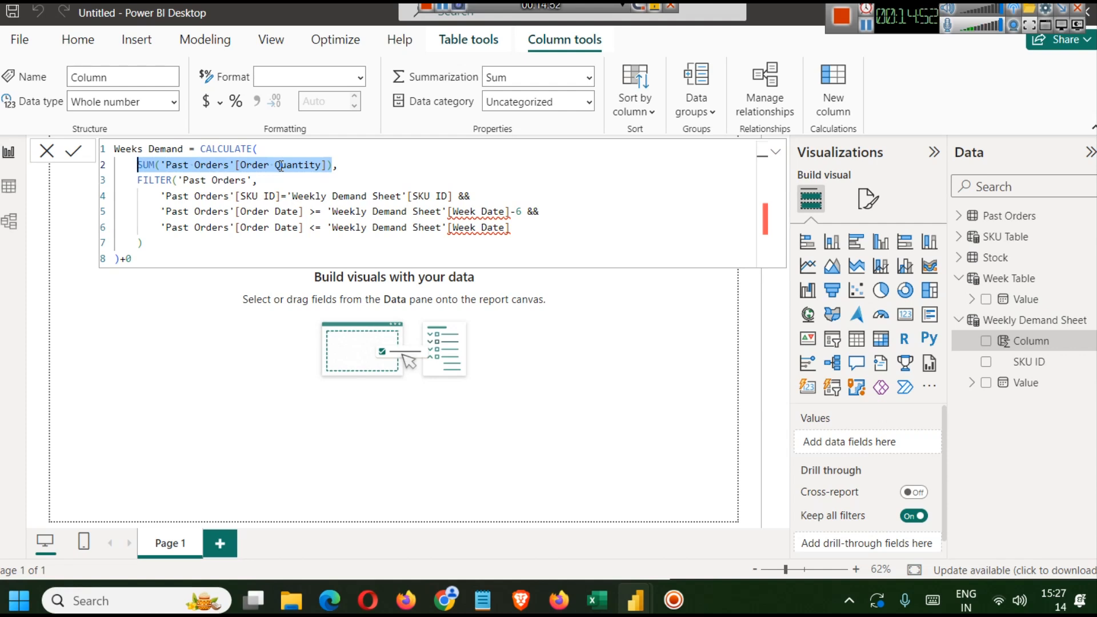
{"action": "key", "text": "Return"}
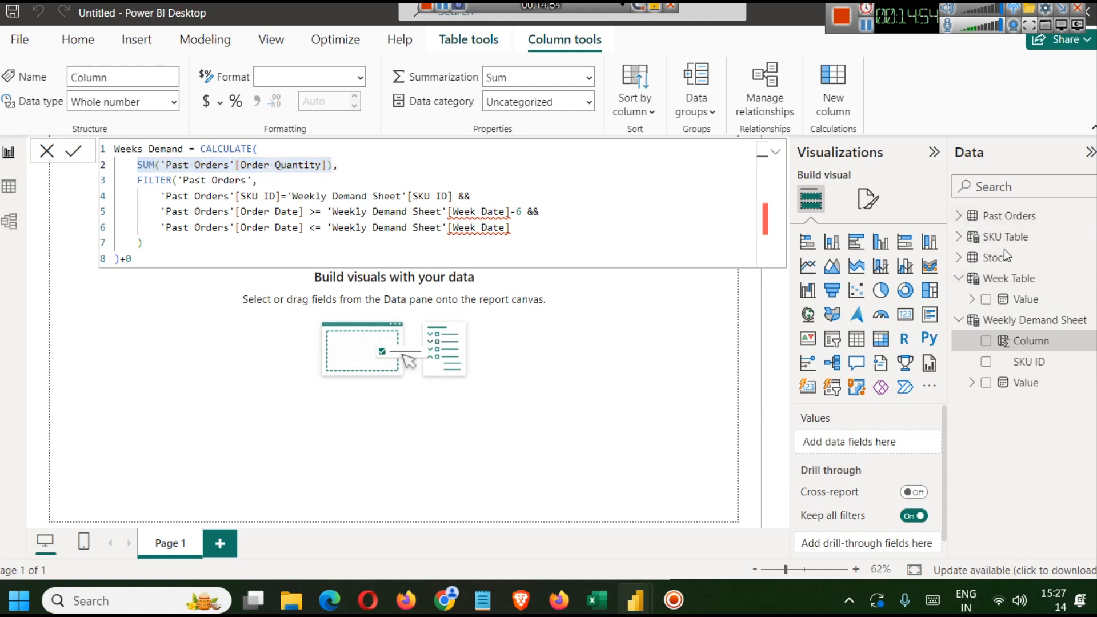
{"action": "left_click", "coordinate": [964, 220]}
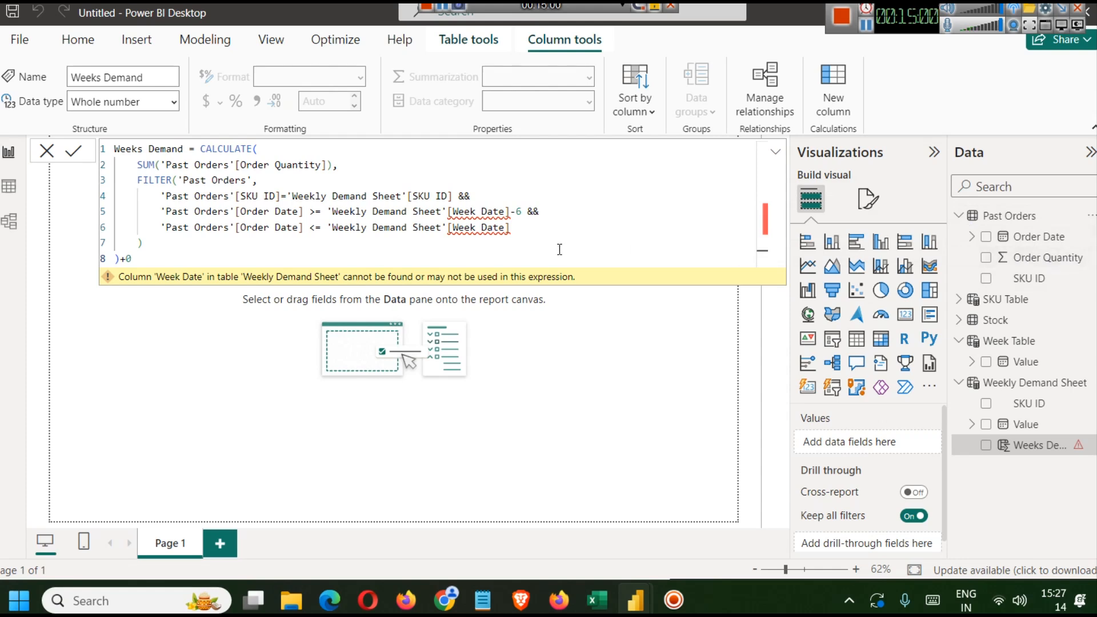
- Examine the Week Date references in the Weeks Demand formula's date filter conditions
{"action": "left_click", "coordinate": [569, 231]}
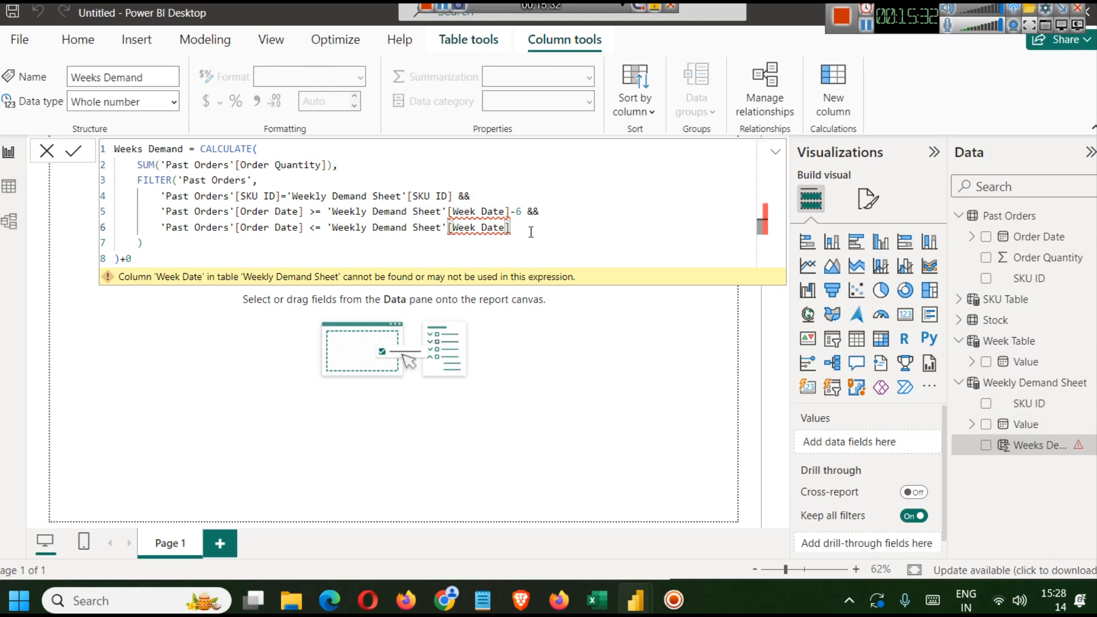
{"action": "left_click_drag", "start_coordinate": [510, 228], "coordinate": [160, 209]}
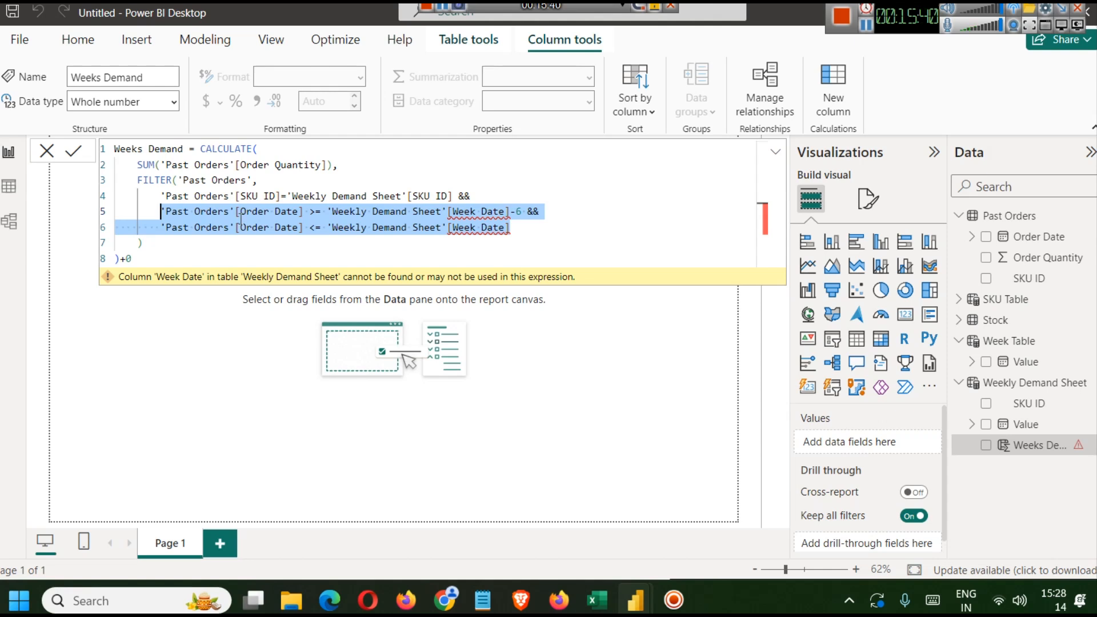
{"action": "left_click", "coordinate": [151, 259]}
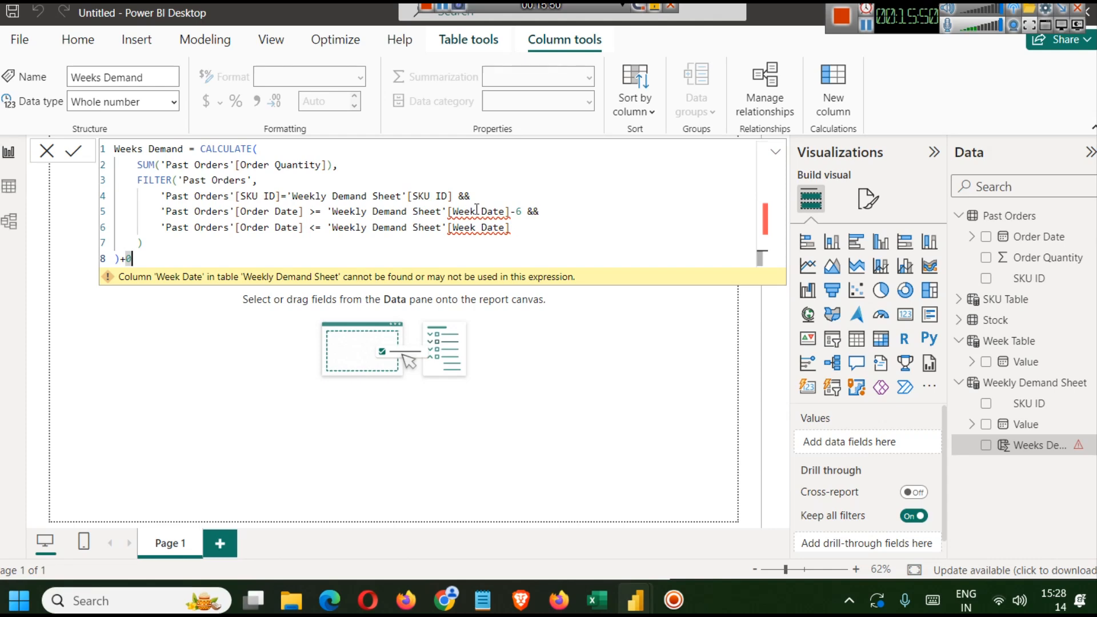
- Switch to the finished report and inspect the Weekly Demand Sheet formula and its Week Date column
{"action": "left_click", "coordinate": [866, 34]}
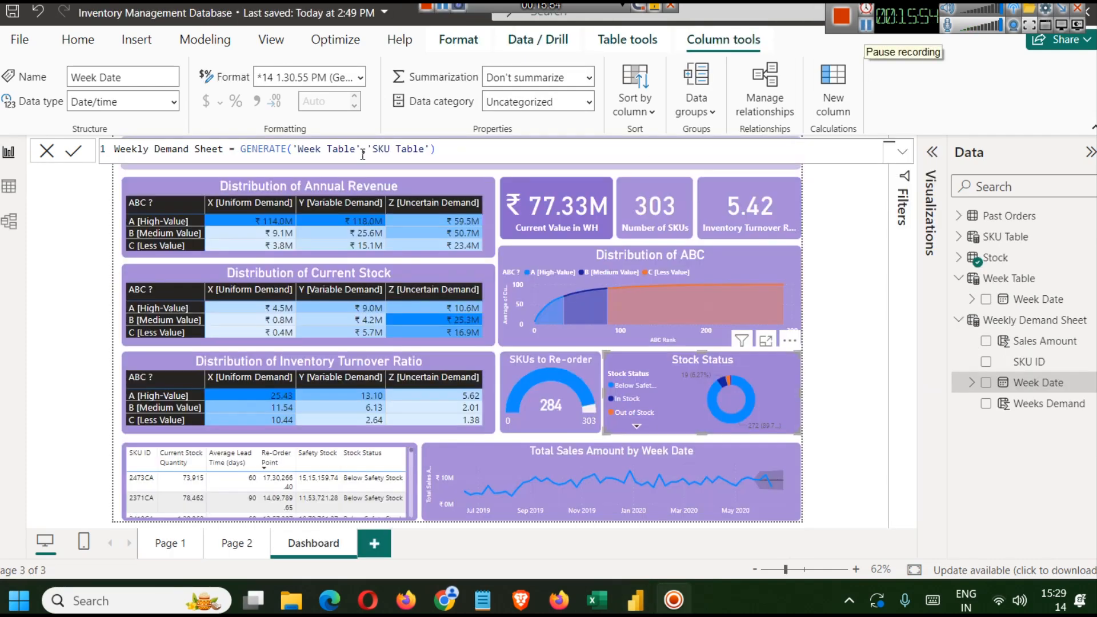
{"action": "key", "text": "ctrl+a"}
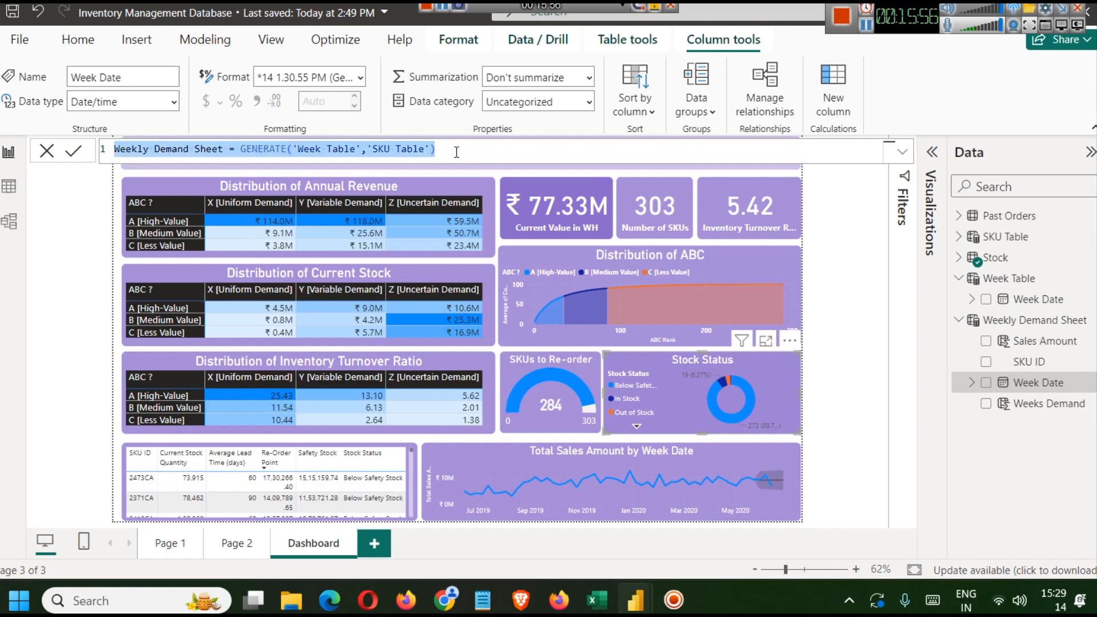
{"action": "left_click", "coordinate": [276, 148]}
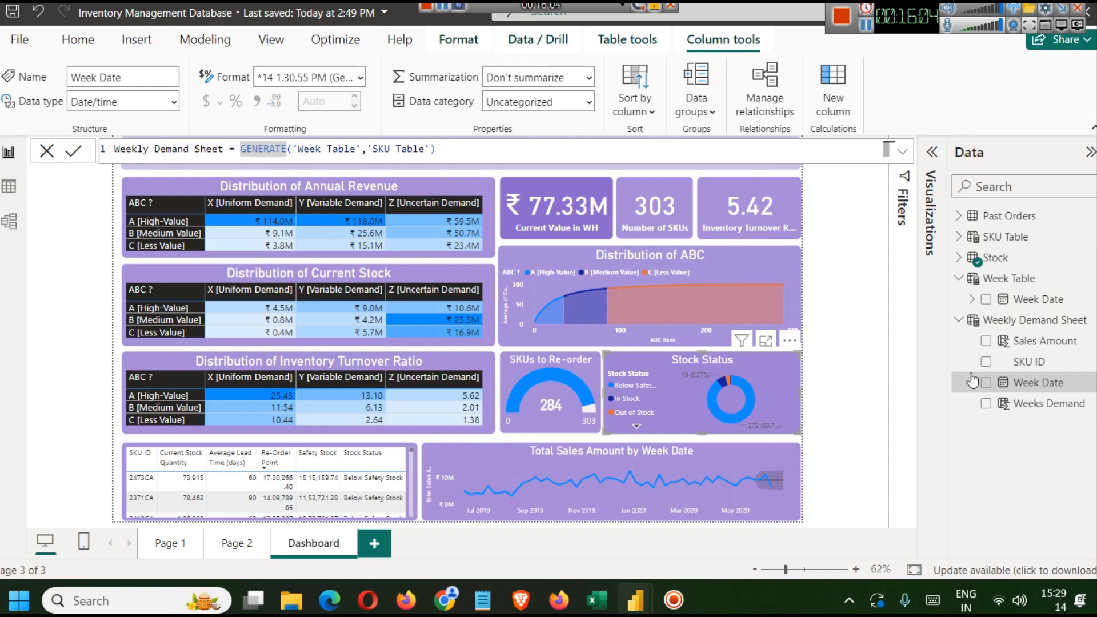
{"action": "left_click", "coordinate": [998, 239]}
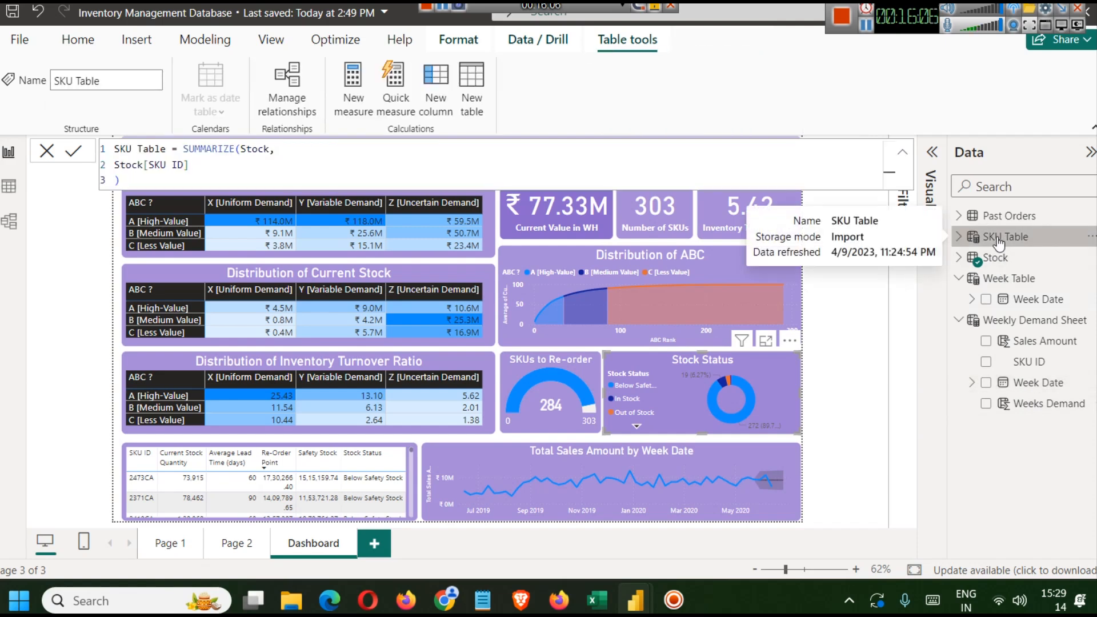
{"action": "left_click", "coordinate": [1035, 382]}
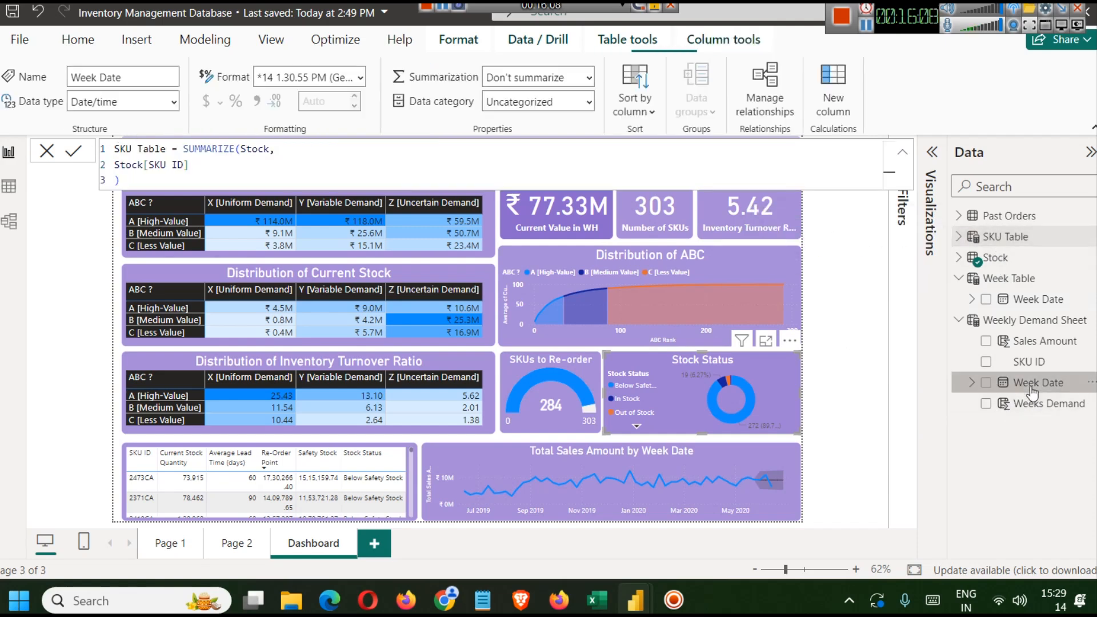
{"action": "left_click", "coordinate": [454, 151]}
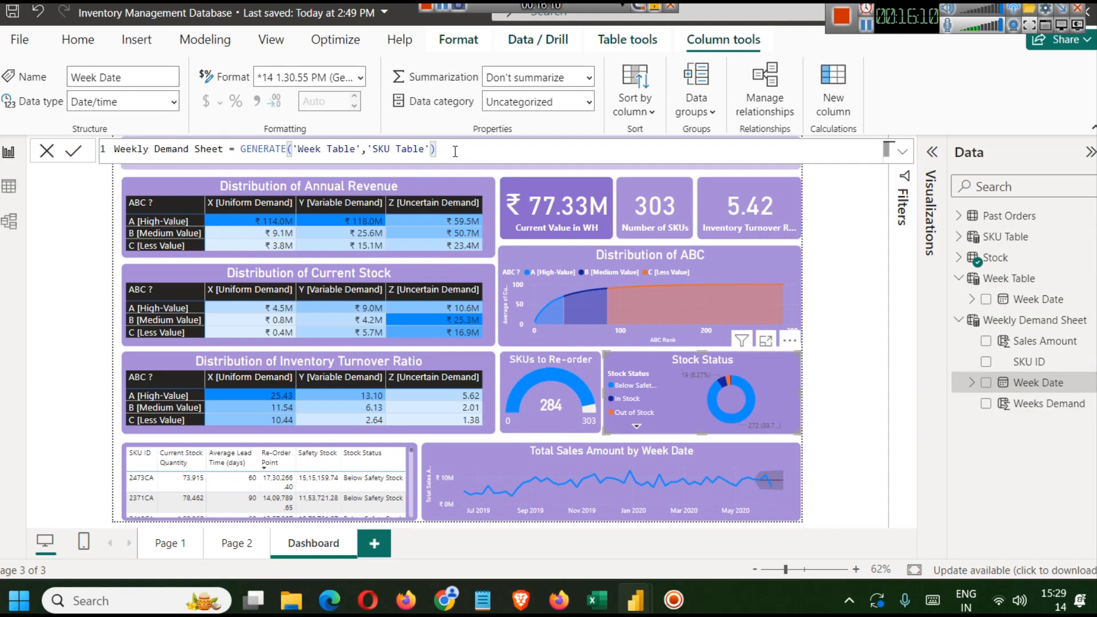
{"action": "left_click", "coordinate": [1027, 392]}
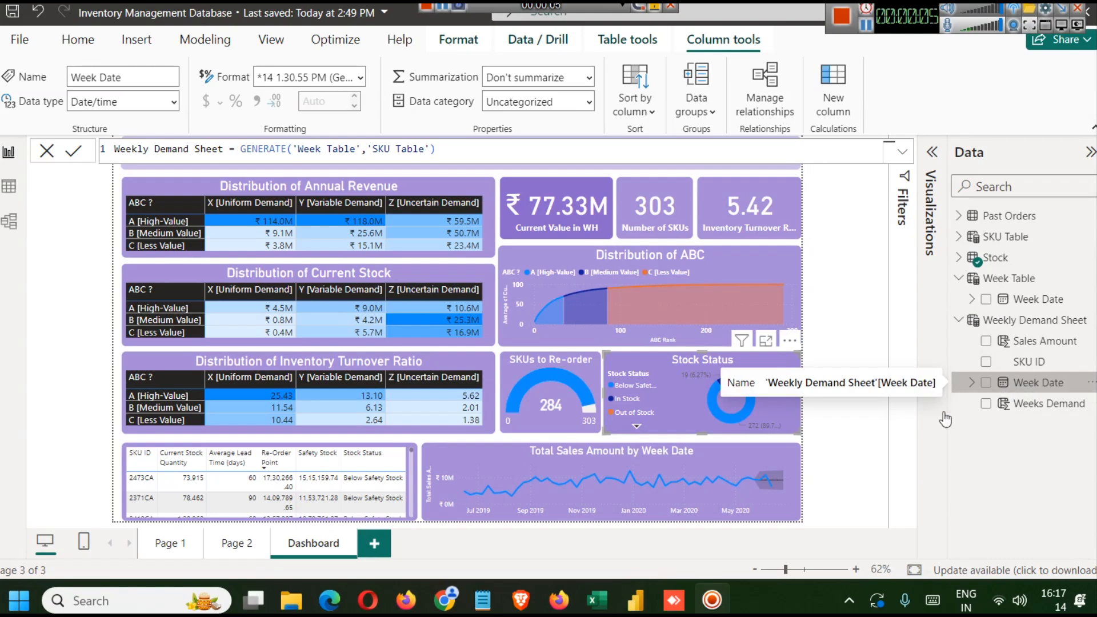
- Return to the Untitled report and inspect the Weekly Demand Sheet columns in data and report view
{"action": "mouse_move", "coordinate": [645, 598]}
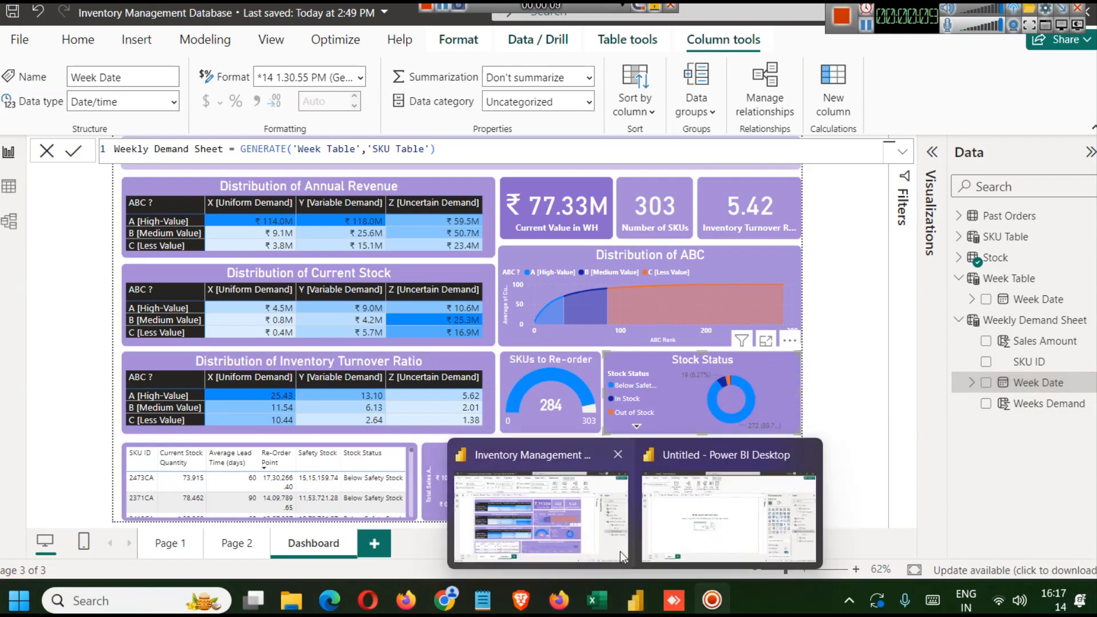
{"action": "left_click", "coordinate": [729, 503]}
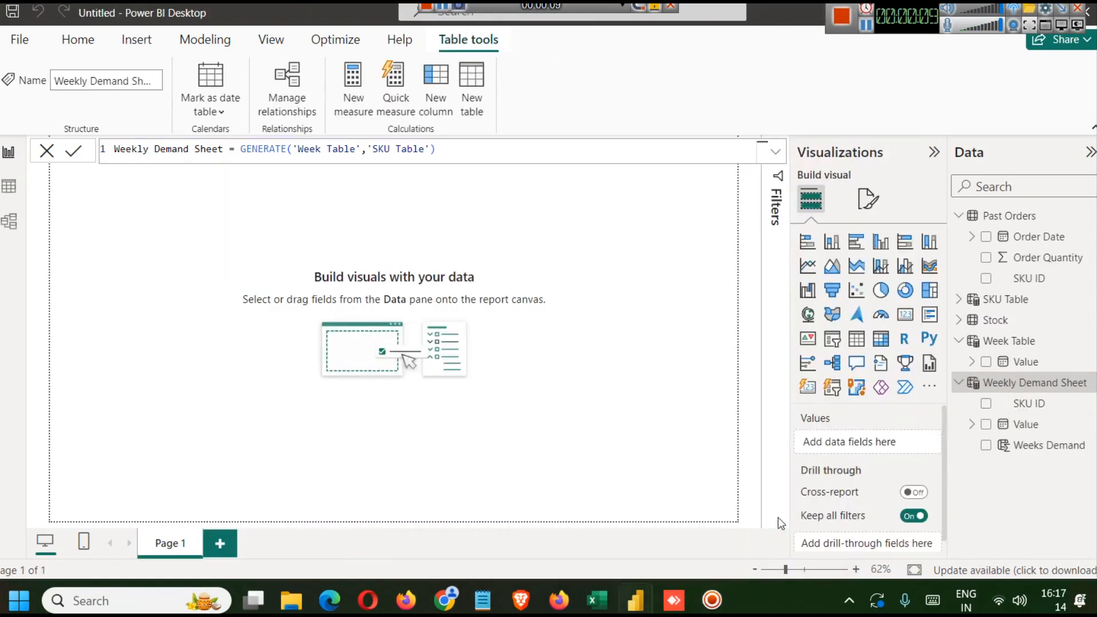
{"action": "left_click", "coordinate": [1022, 424]}
{"action": "left_click", "coordinate": [1068, 382]}
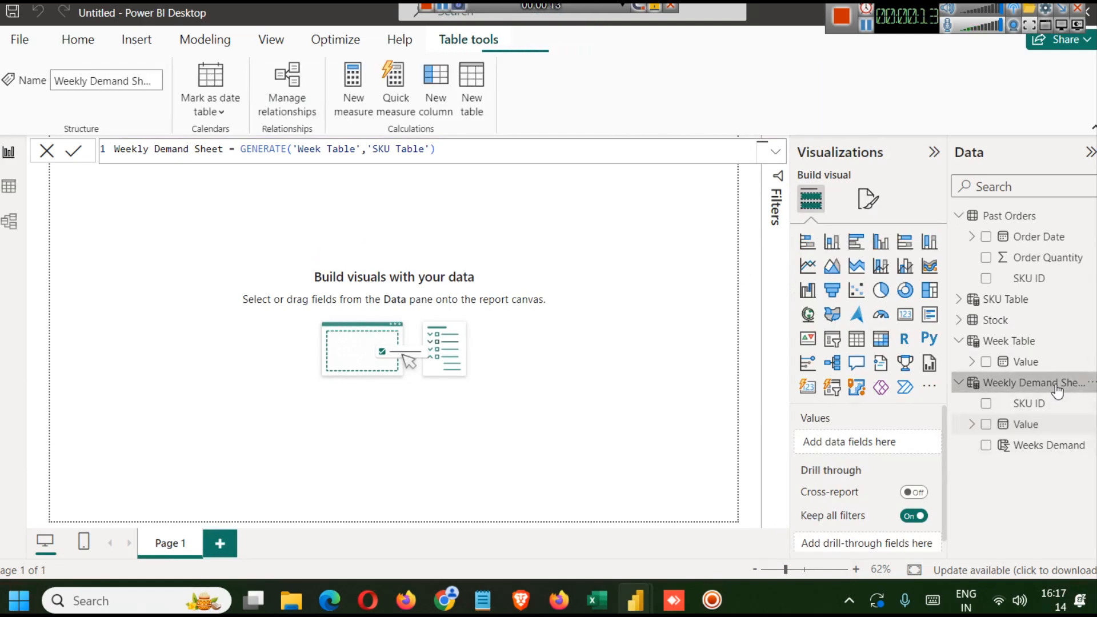
{"action": "left_click", "coordinate": [7, 188]}
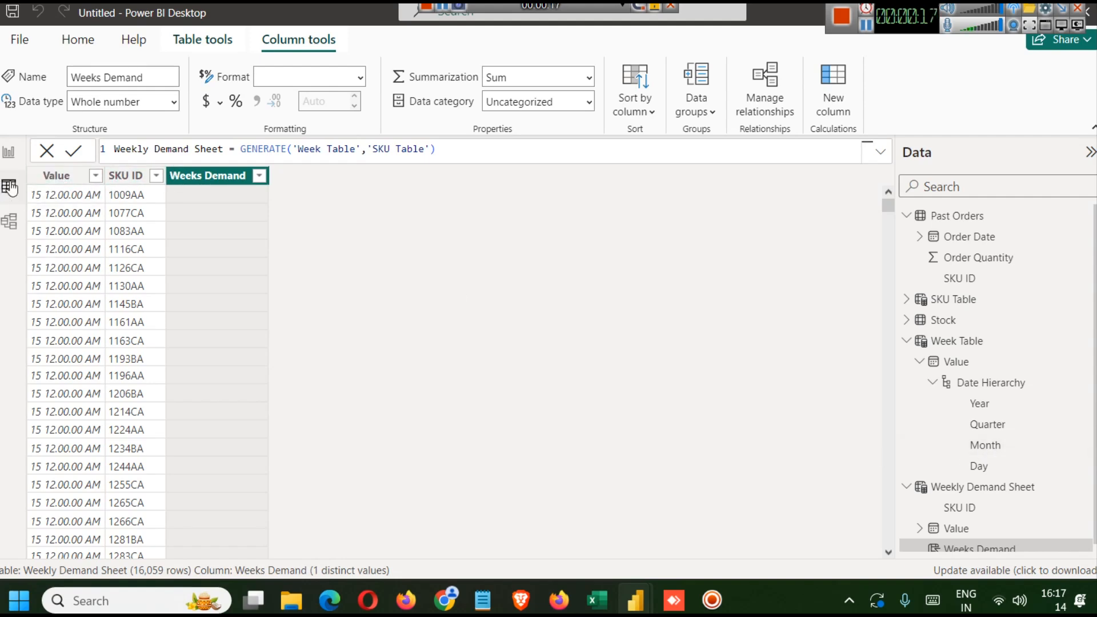
{"action": "left_click", "coordinate": [9, 152]}
{"action": "left_click", "coordinate": [1035, 425]}
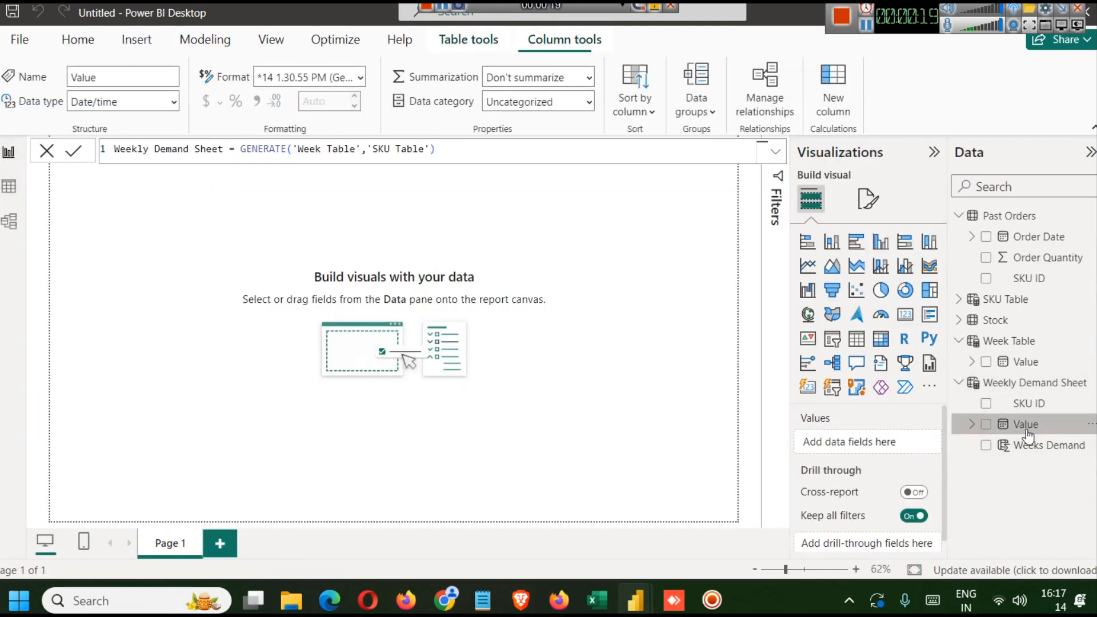
- Rename the Weekly Demand Sheet's Value column to Week Date
{"action": "left_click", "coordinate": [1029, 445]}
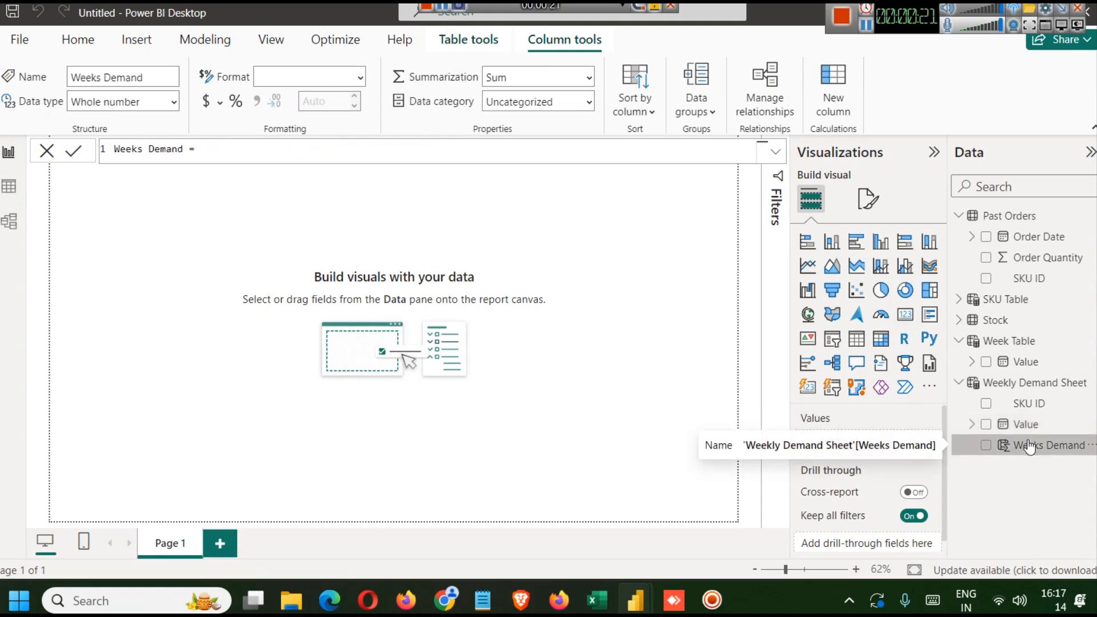
{"action": "left_click", "coordinate": [1019, 424]}
{"action": "right_click", "coordinate": [1018, 425]}
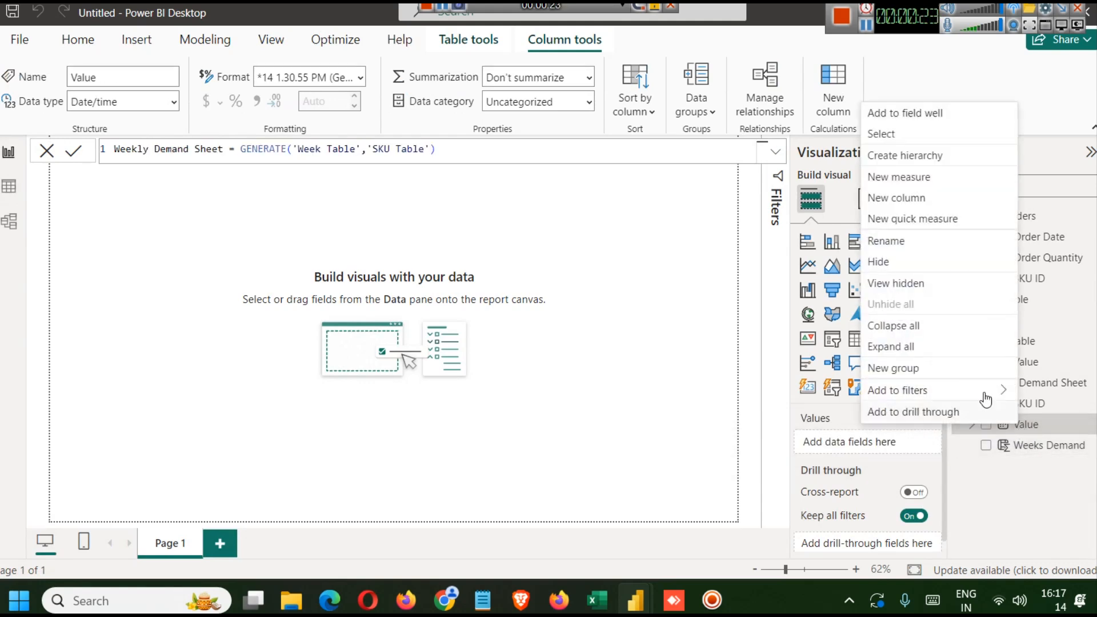
{"action": "left_click", "coordinate": [919, 245]}
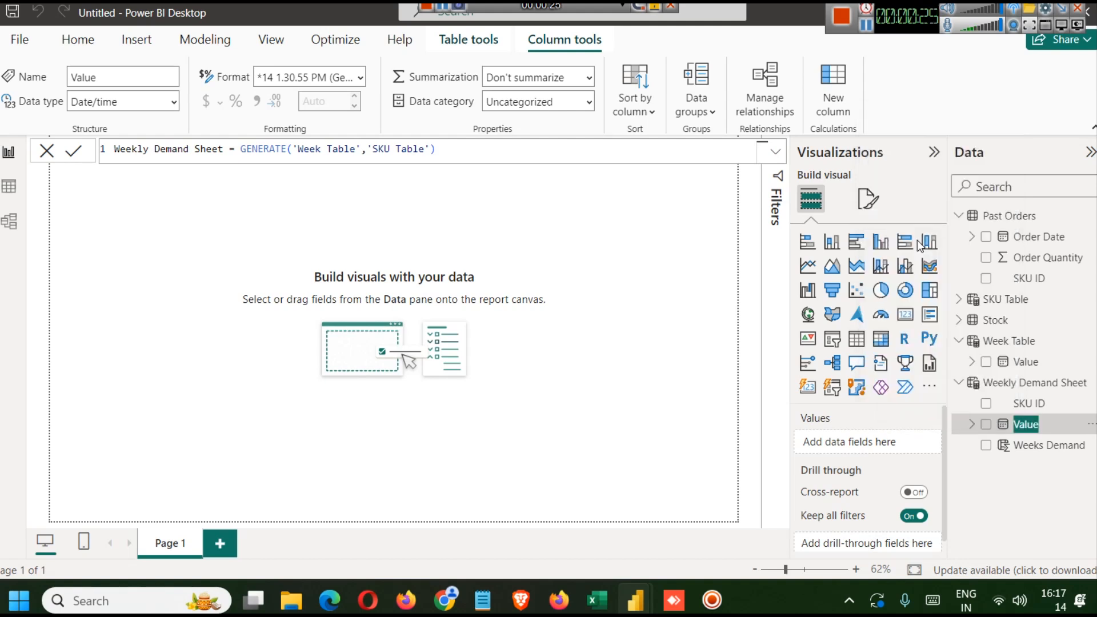
{"action": "type", "text": "Week Date"}
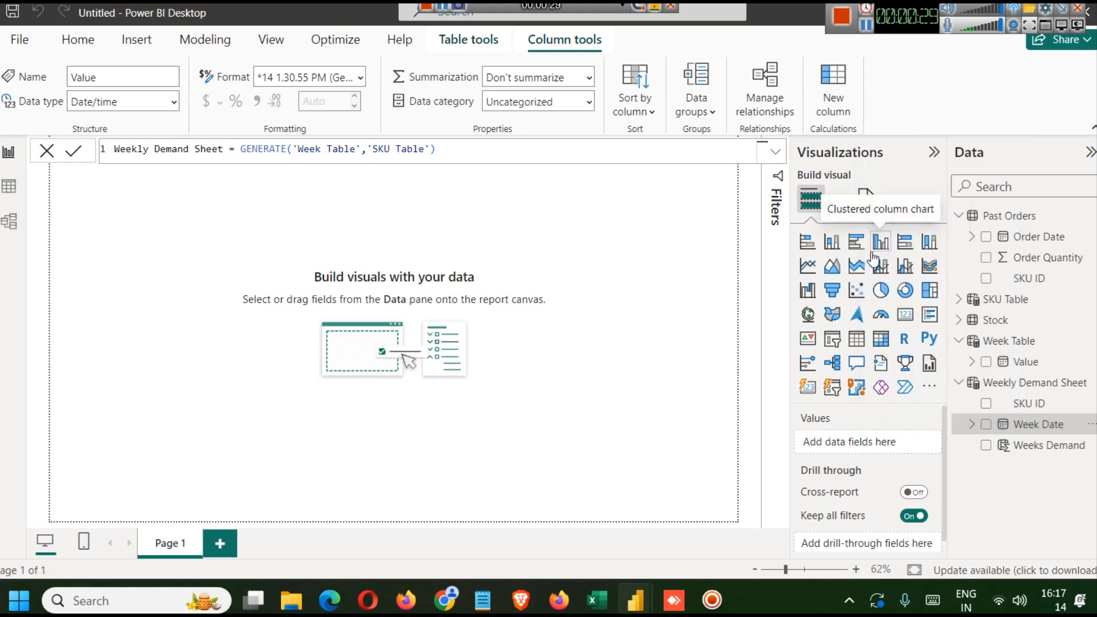
{"action": "key", "text": "Return"}
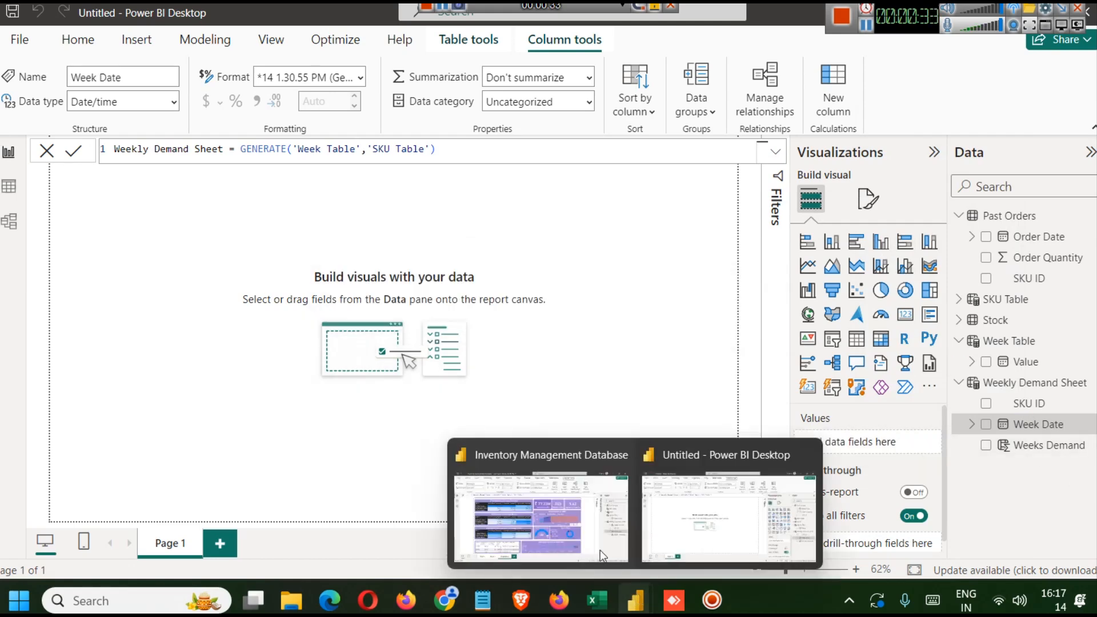
- Copy the Weeks Demand column formula again from the finished report and go back to the Untitled report
{"action": "left_click", "coordinate": [537, 497]}
{"action": "left_click", "coordinate": [1028, 403]}
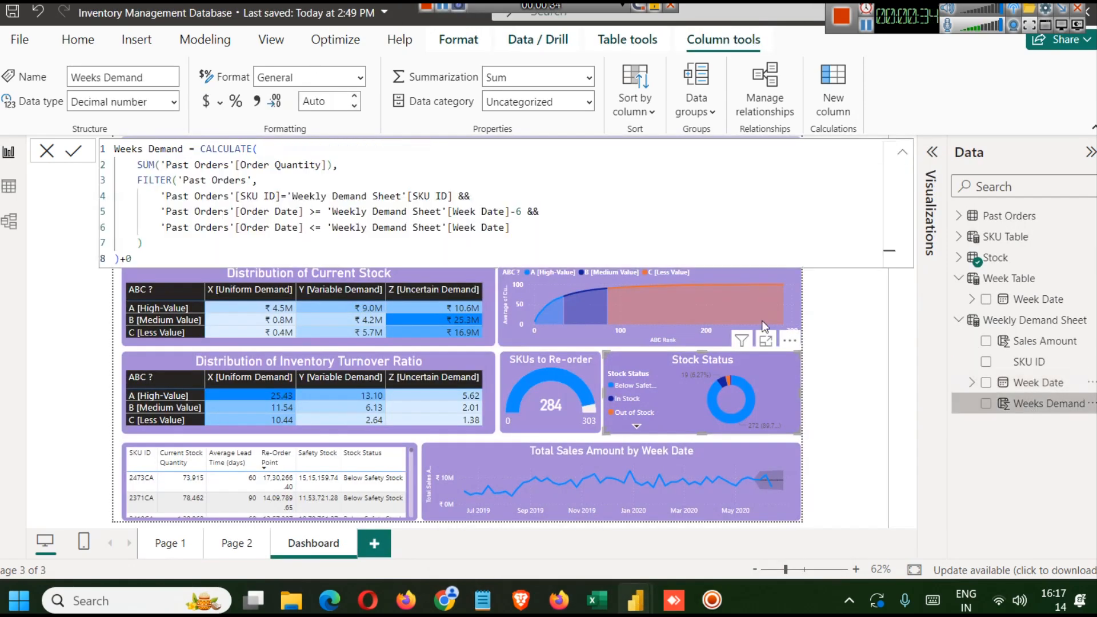
{"action": "left_click", "coordinate": [397, 215]}
{"action": "key", "text": "ctrl+a"}
{"action": "key", "text": "ctrl+c"}
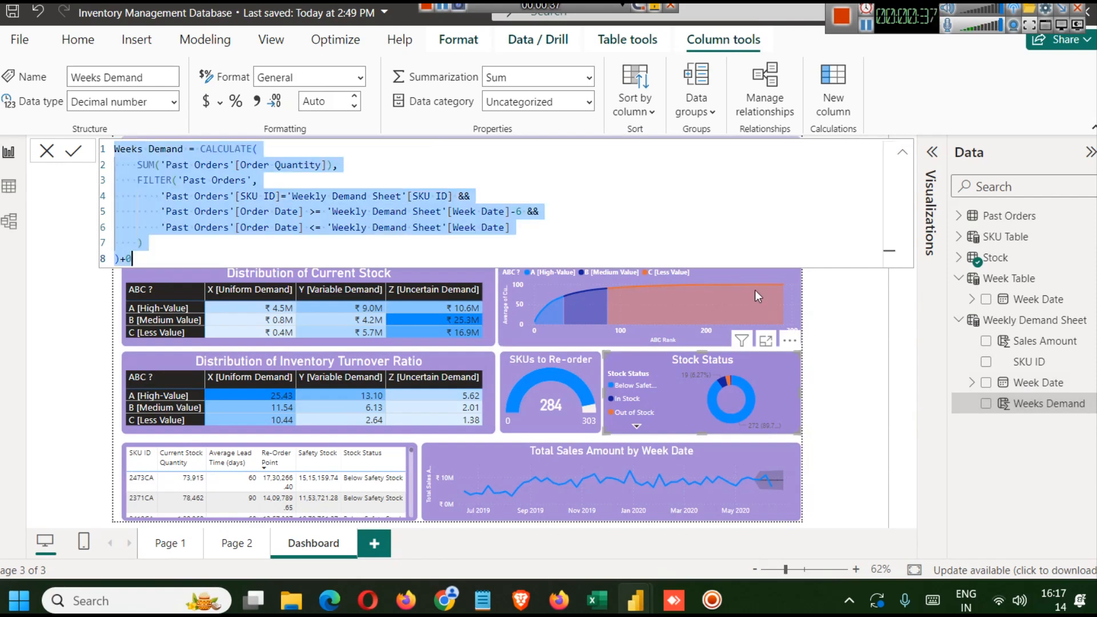
{"action": "mouse_move", "coordinate": [636, 583]}
{"action": "left_click", "coordinate": [728, 514]}
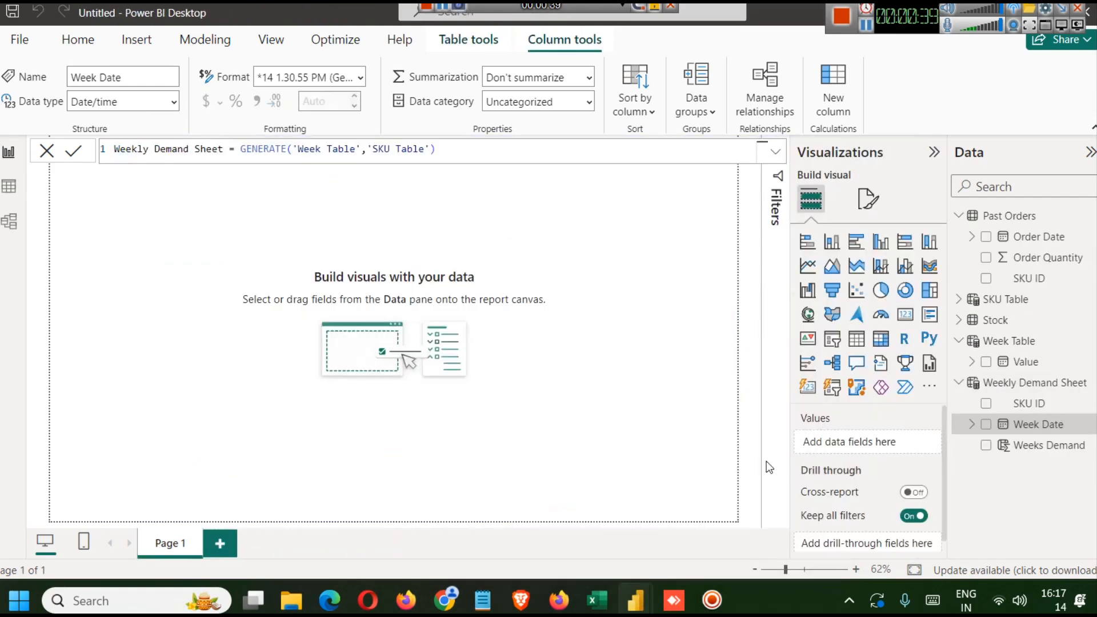
- Replace the Weeks Demand column formula with the pasted CALCULATE formula and commit it
{"action": "left_click", "coordinate": [1045, 445]}
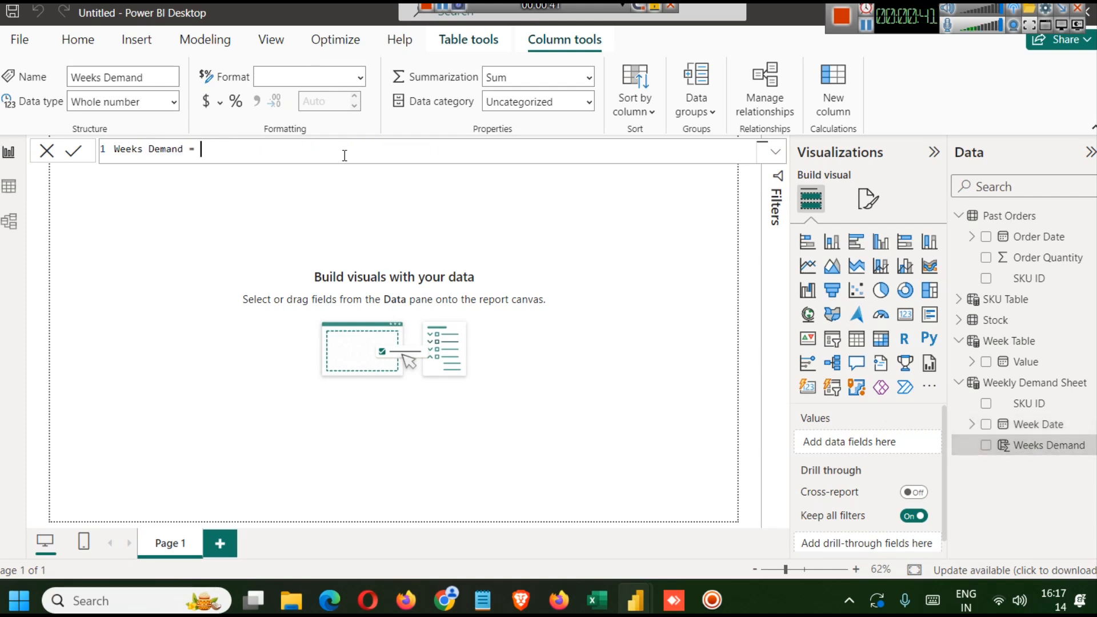
{"action": "key", "text": "ctrl+v"}
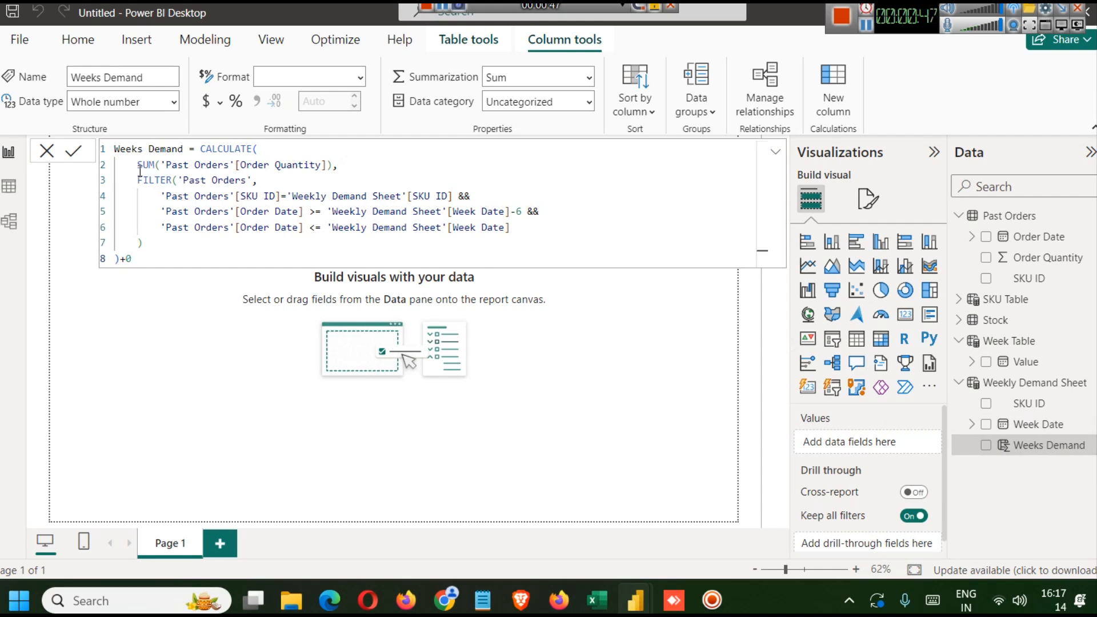
{"action": "left_click_drag", "start_coordinate": [141, 165], "coordinate": [358, 165]}
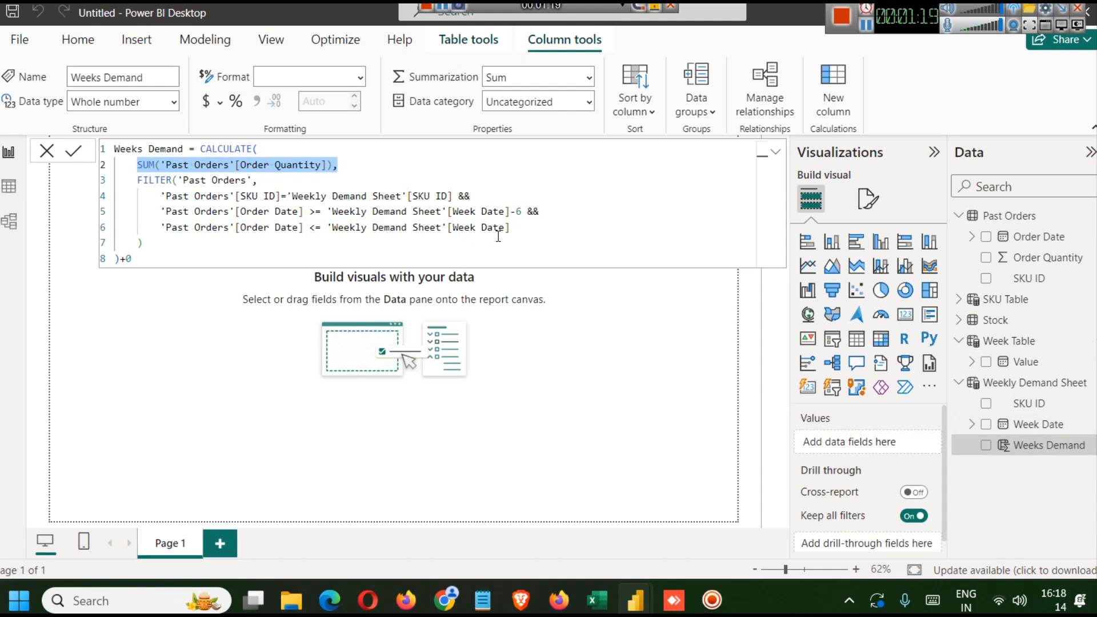
{"action": "left_click_drag", "start_coordinate": [509, 228], "coordinate": [152, 214]}
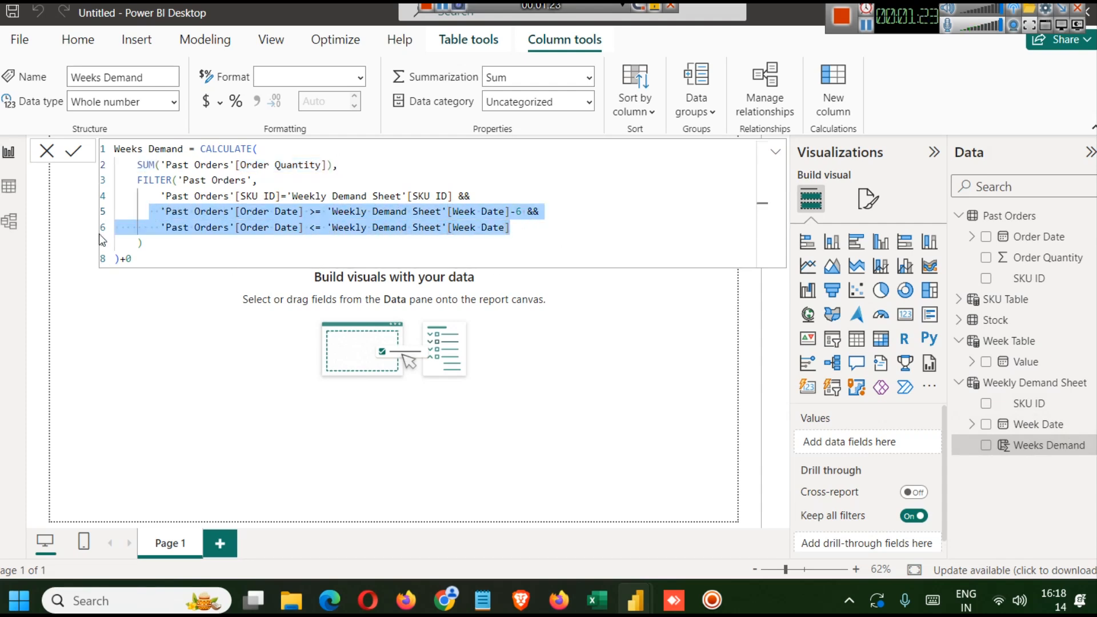
{"action": "left_click", "coordinate": [68, 153]}
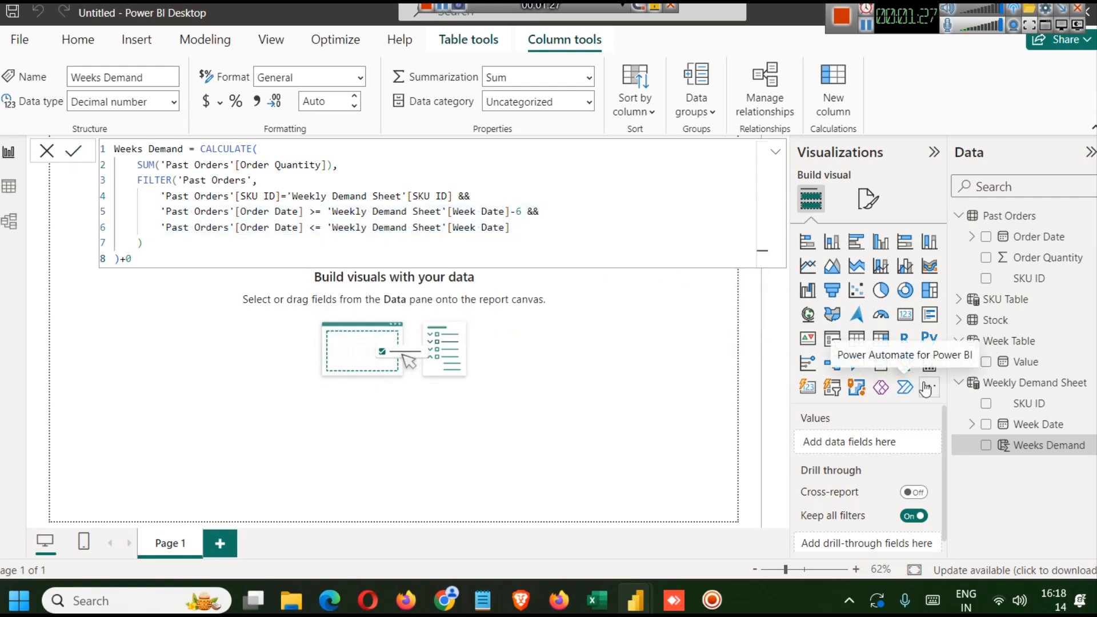
- Review the calculated Weeks Demand values of the Weekly Demand Sheet in data view
{"action": "left_click", "coordinate": [1020, 385]}
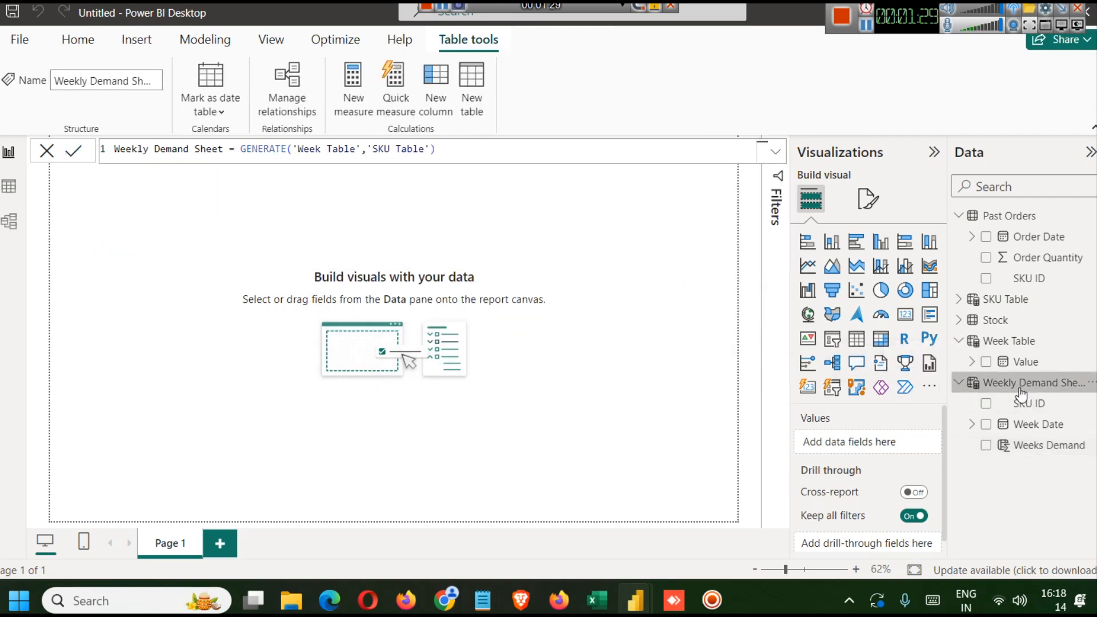
{"action": "left_click", "coordinate": [8, 193]}
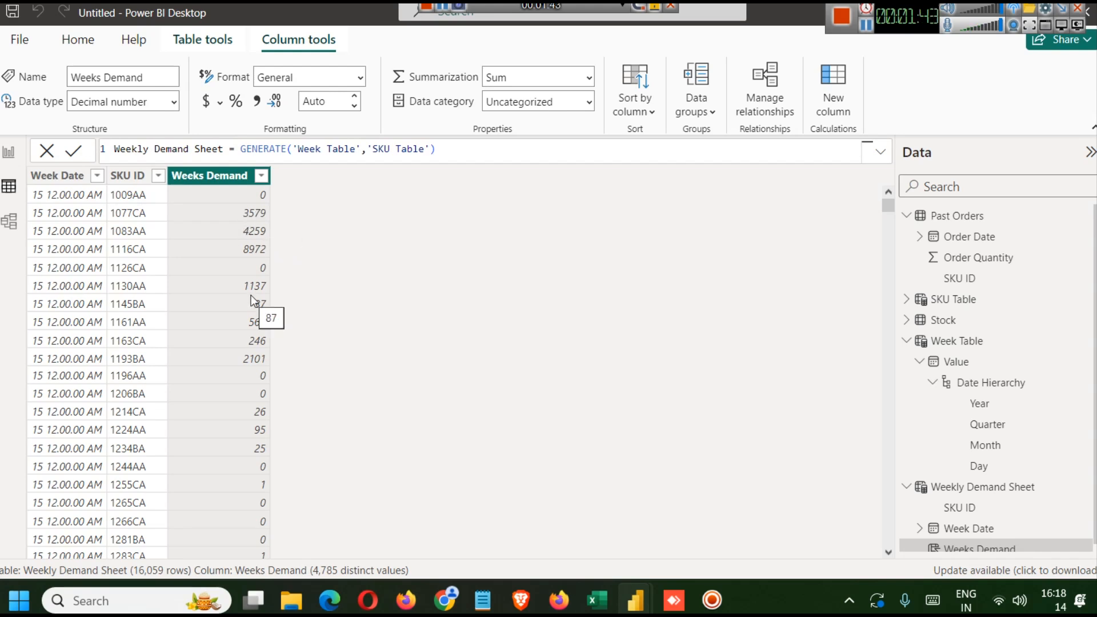
{"action": "scroll", "coordinate": [203, 265], "scroll_direction": "down", "scroll_amount": 10}
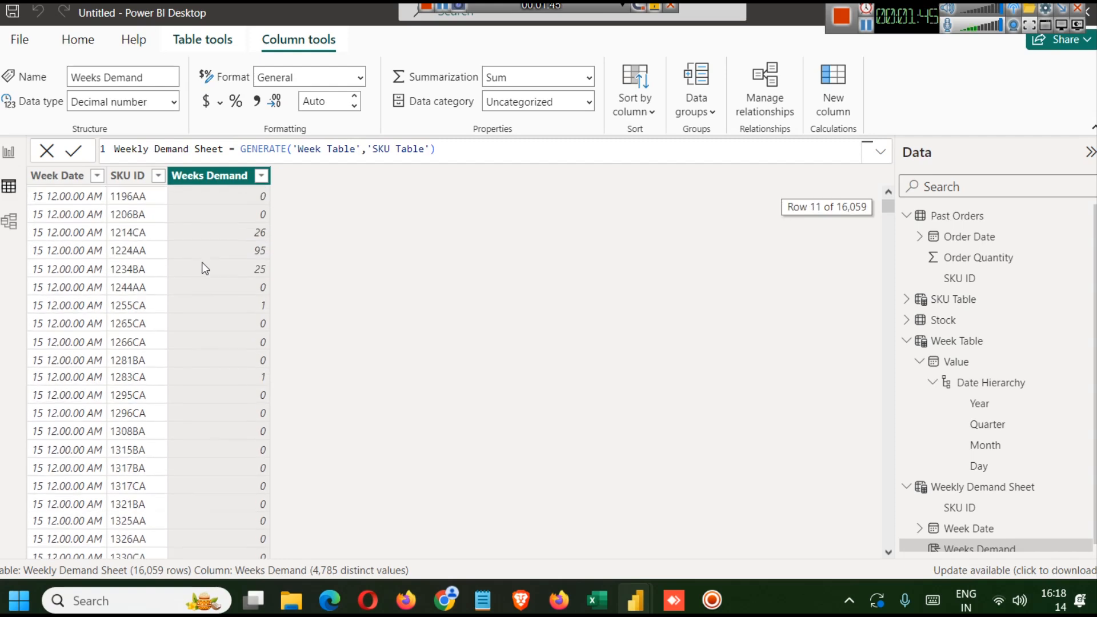
{"action": "scroll", "coordinate": [171, 263], "scroll_direction": "up", "scroll_amount": 6}
{"action": "scroll", "coordinate": [139, 253], "scroll_direction": "up", "scroll_amount": 5}
- Expand the Stock table's fields in report view and switch to the tutorial web page
{"action": "left_click", "coordinate": [8, 152]}
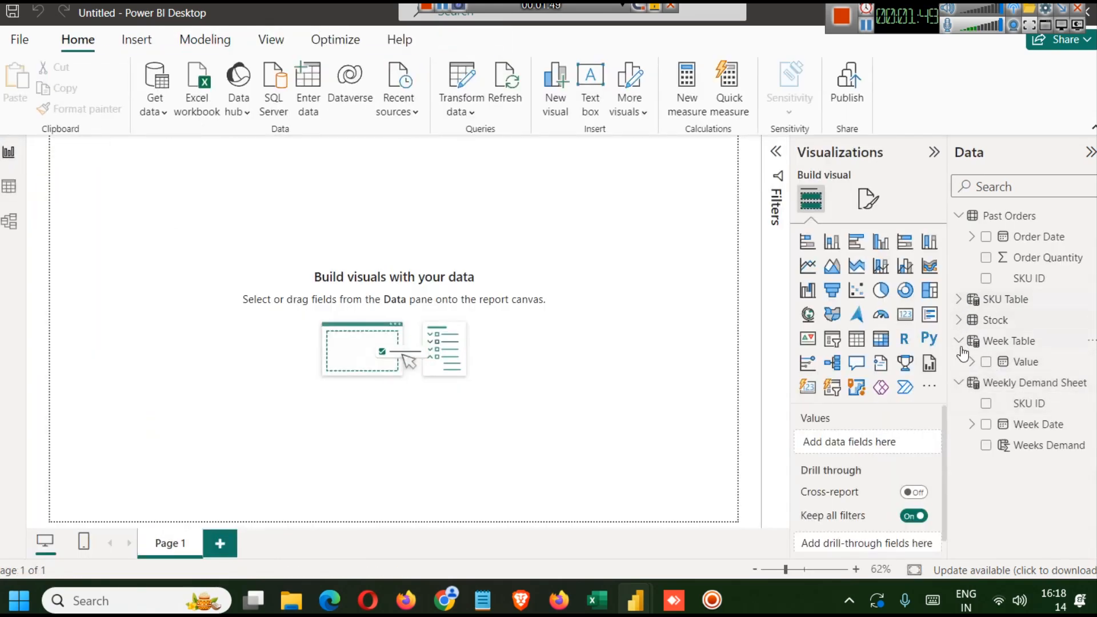
{"action": "left_click", "coordinate": [959, 322]}
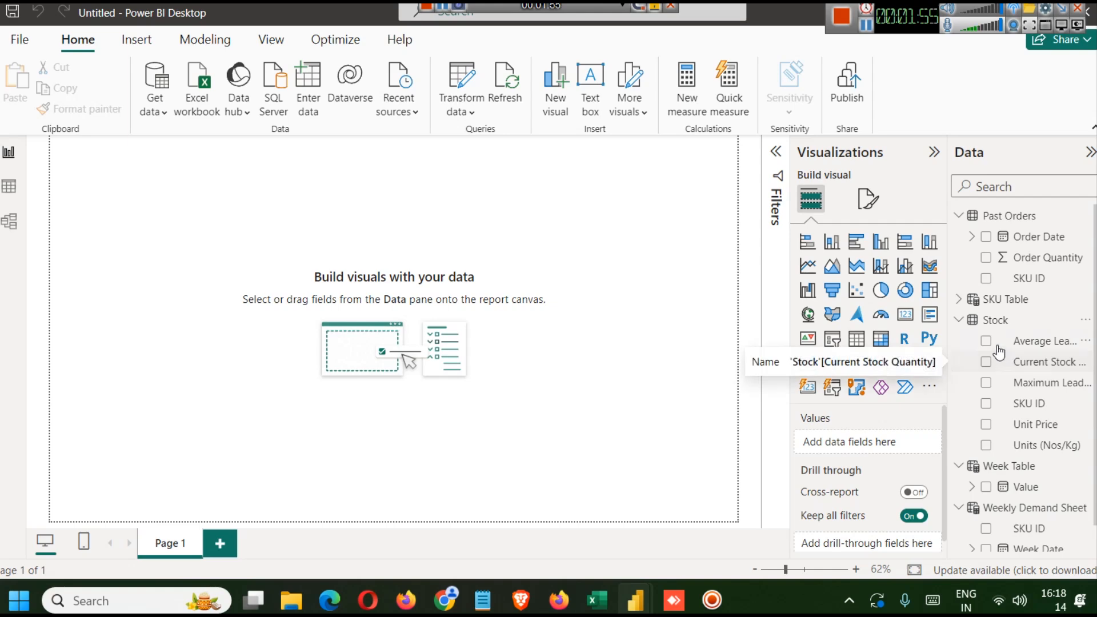
{"action": "key", "text": "alt+Tab"}
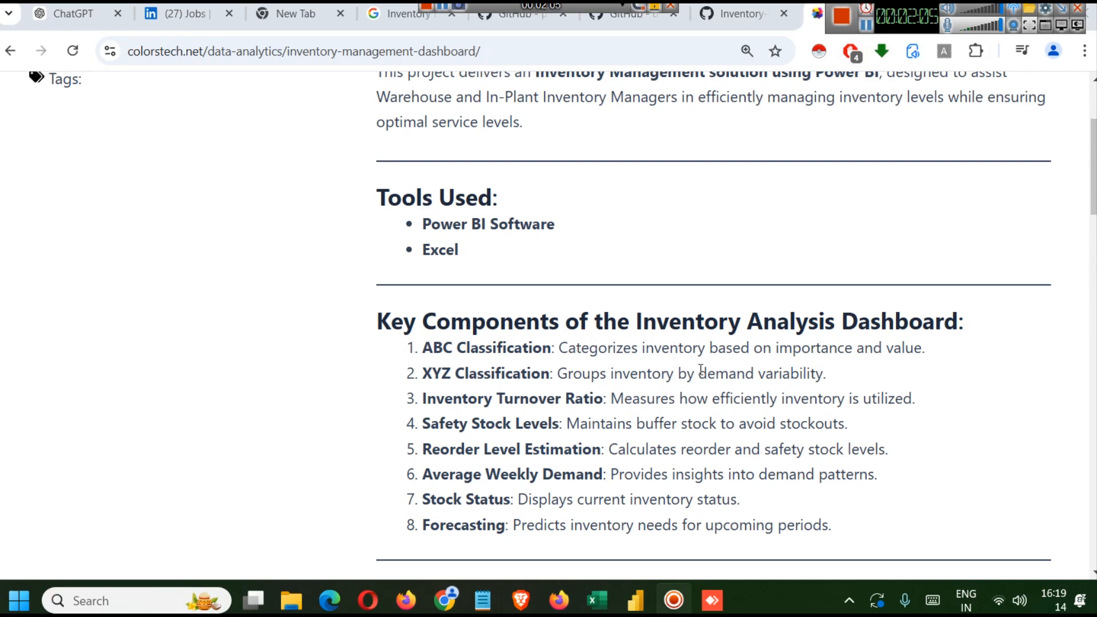
{"action": "mouse_move", "coordinate": [646, 588]}
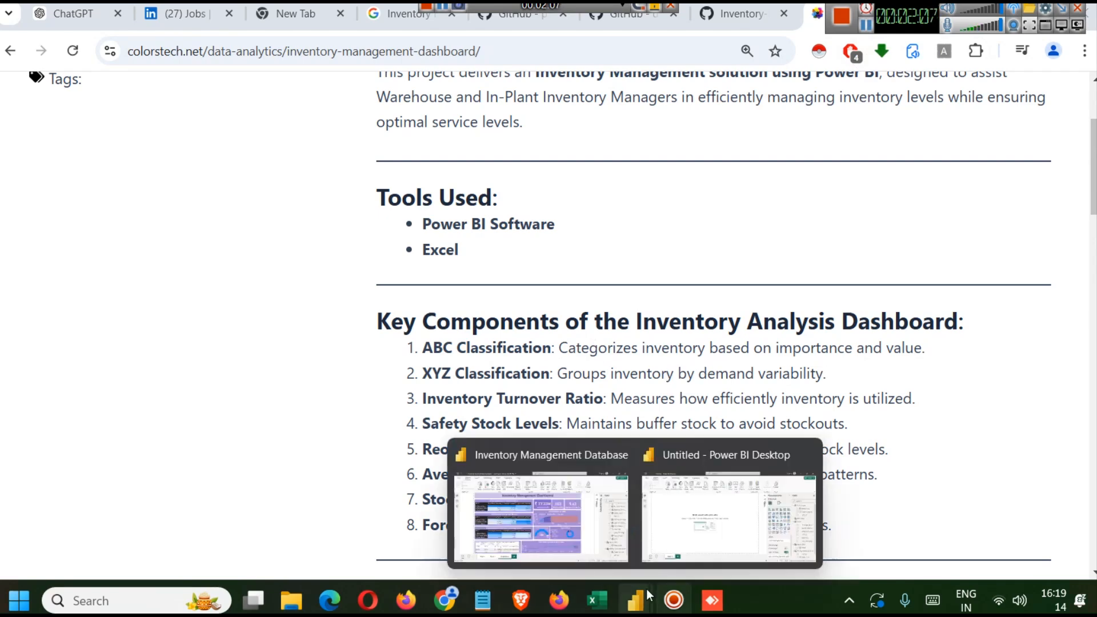
- Switch to the finished Inventory Management Database report and open the Stock table's ABC ? column formula
{"action": "left_click", "coordinate": [569, 488]}
{"action": "scroll", "coordinate": [1038, 330], "scroll_direction": "up", "scroll_amount": 10}
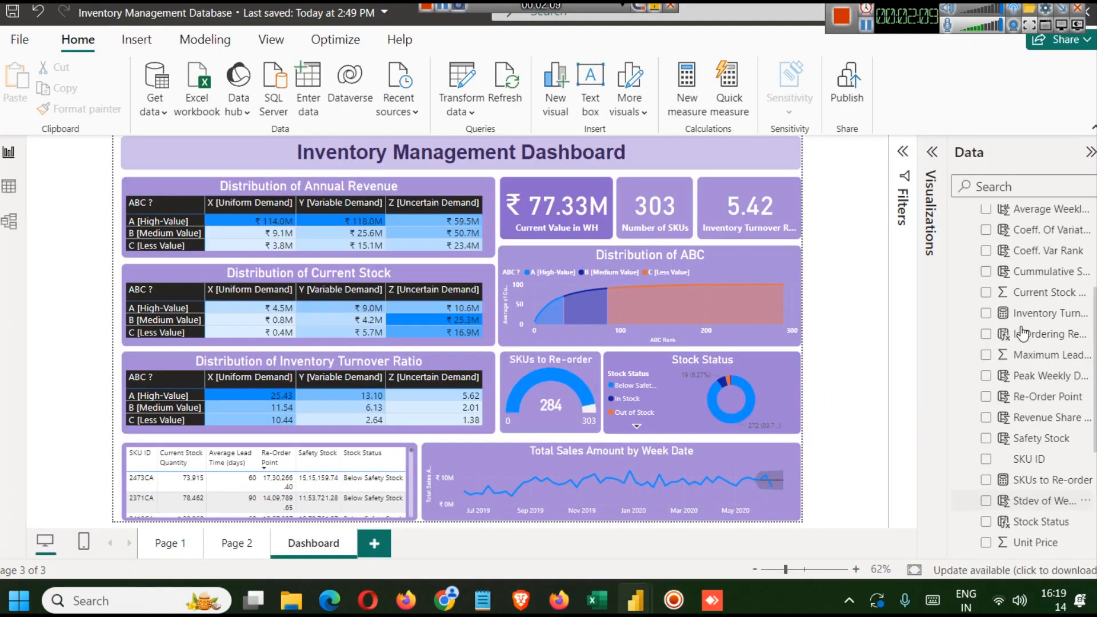
{"action": "left_click", "coordinate": [1004, 263]}
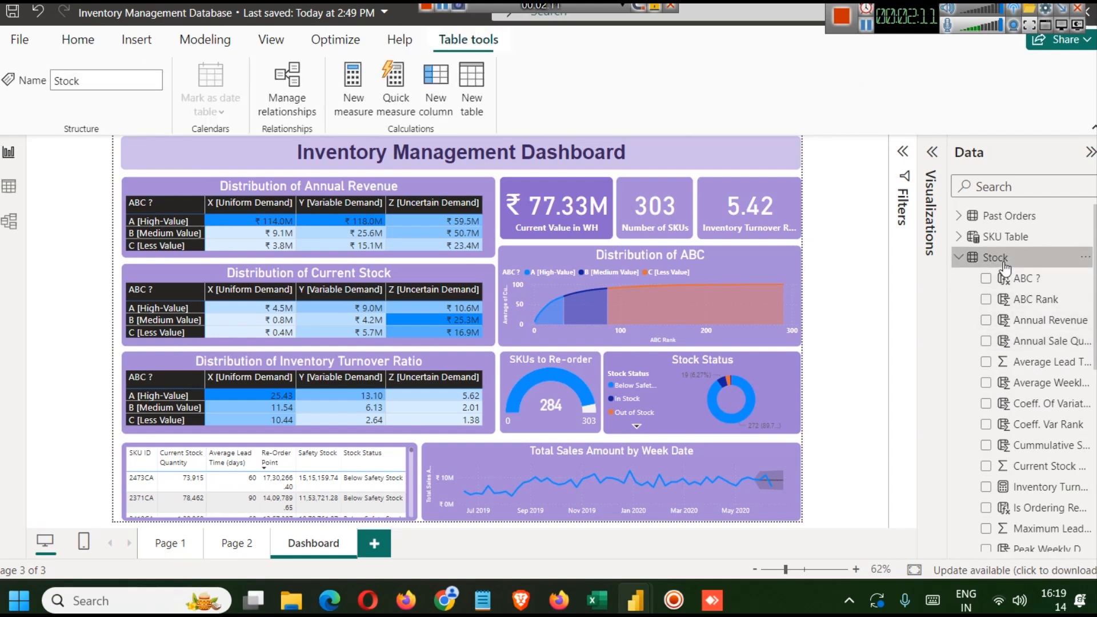
{"action": "left_click", "coordinate": [1018, 283]}
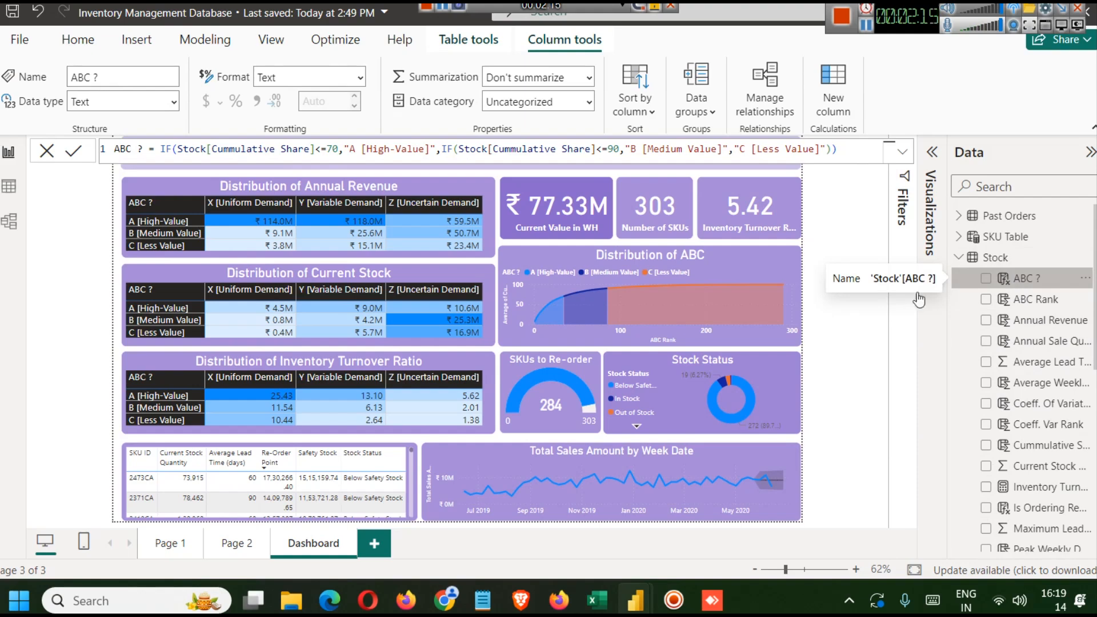
- Browse the Stock table's columns in data view, then return to report view
{"action": "left_click", "coordinate": [9, 186]}
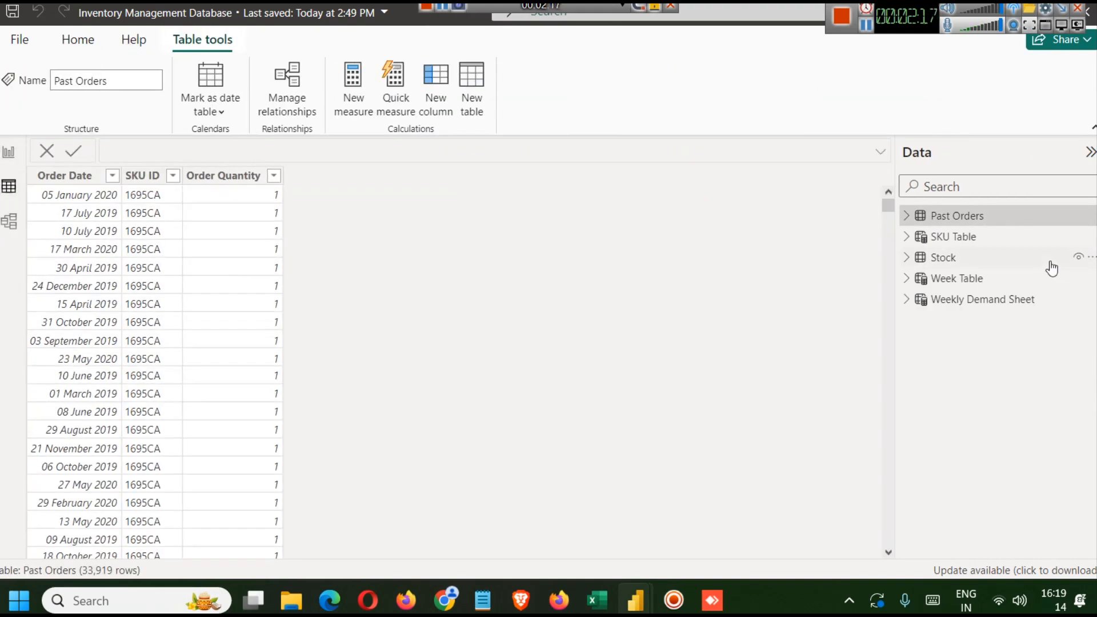
{"action": "left_click", "coordinate": [965, 260]}
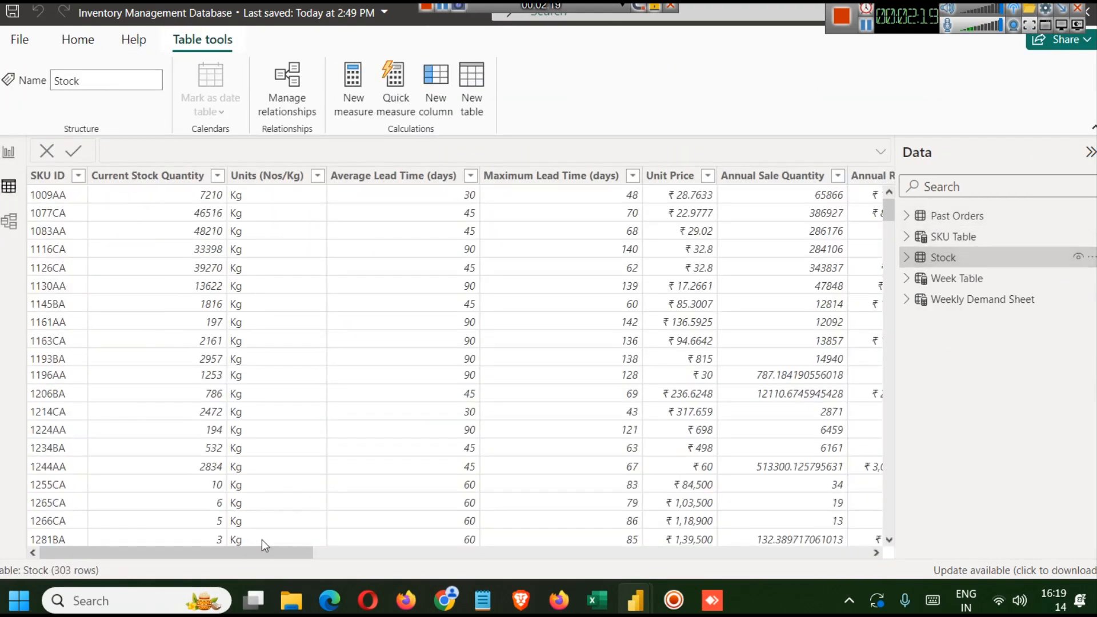
{"action": "left_click_drag", "start_coordinate": [271, 550], "coordinate": [708, 581]}
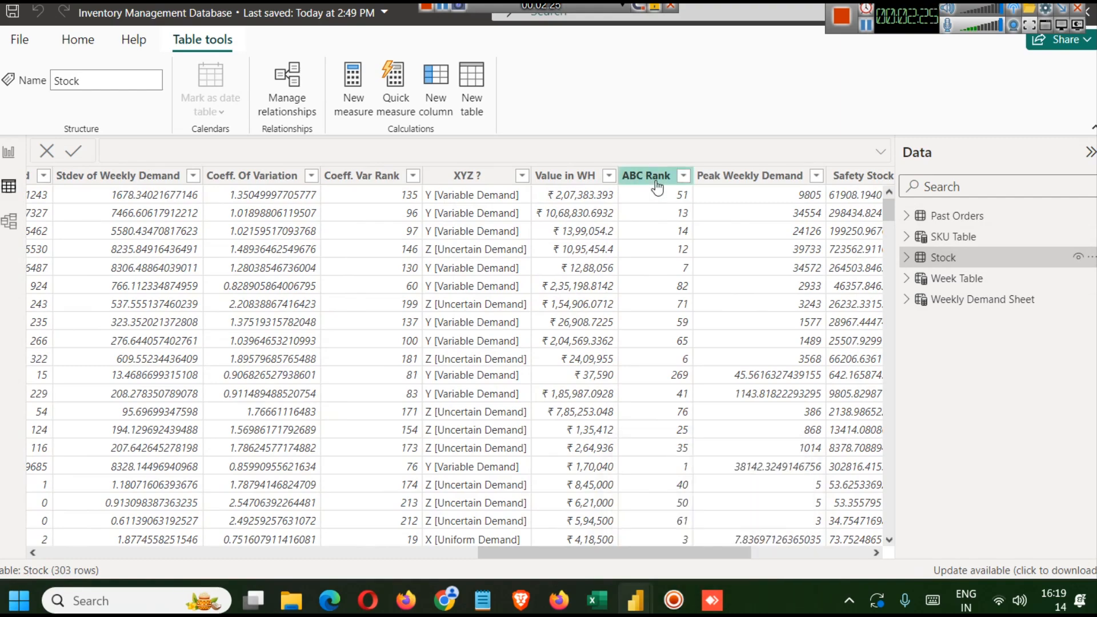
{"action": "left_click_drag", "start_coordinate": [639, 547], "coordinate": [537, 547]}
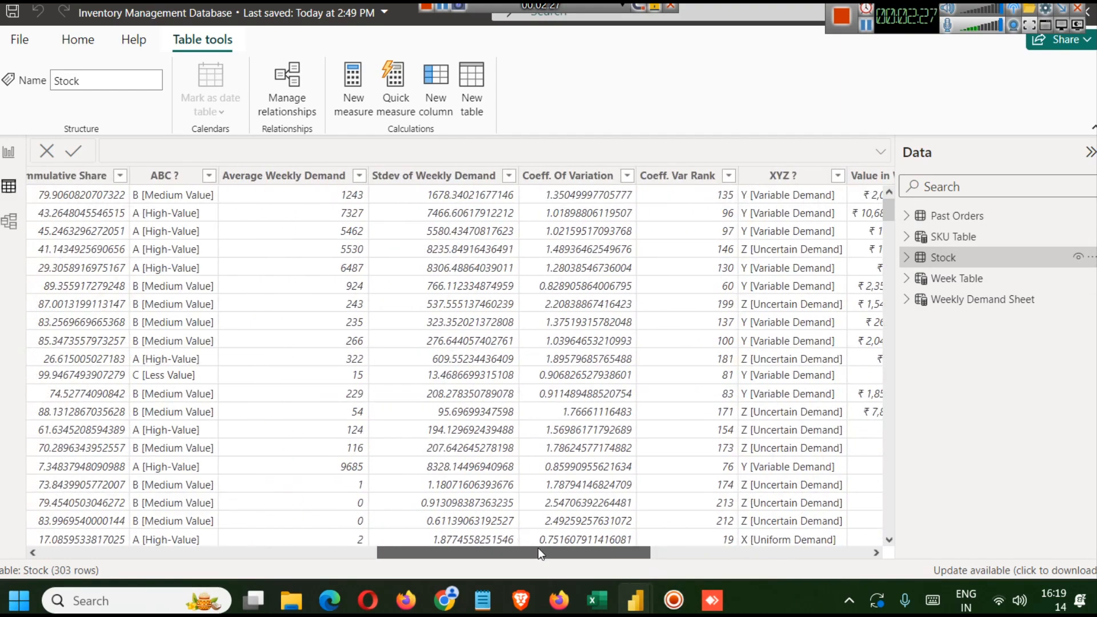
{"action": "left_click", "coordinate": [9, 152]}
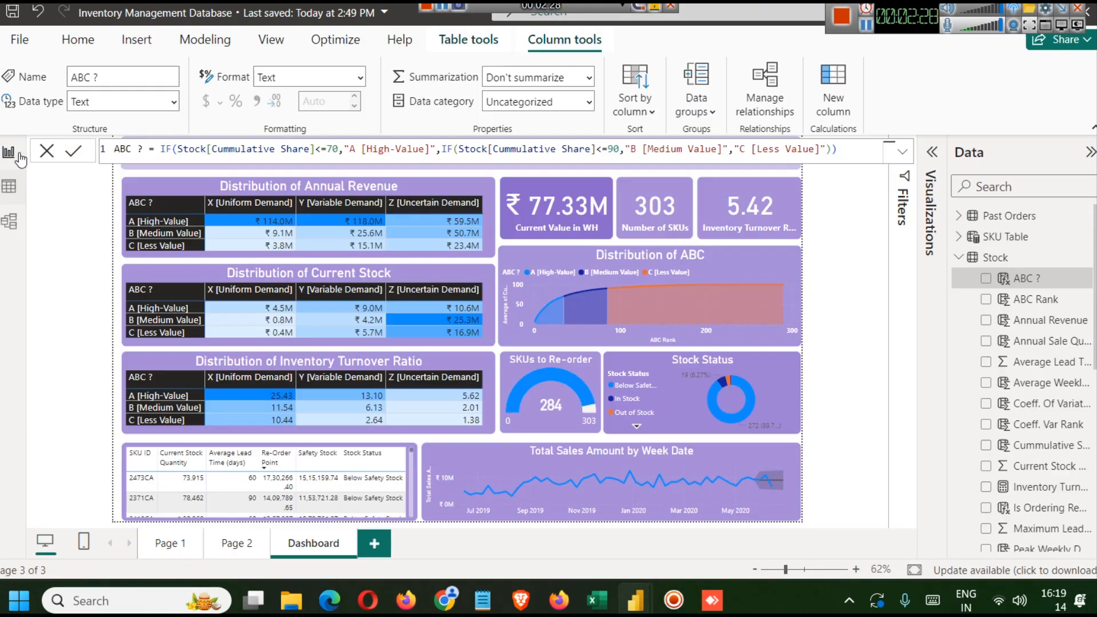
- Examine the formulas of the Stock table's ABC ? and Cumulative Share columns in the finished report
{"action": "left_click", "coordinate": [1028, 280]}
{"action": "left_click", "coordinate": [240, 152]}
{"action": "scroll", "coordinate": [1017, 361], "scroll_direction": "down", "scroll_amount": 5}
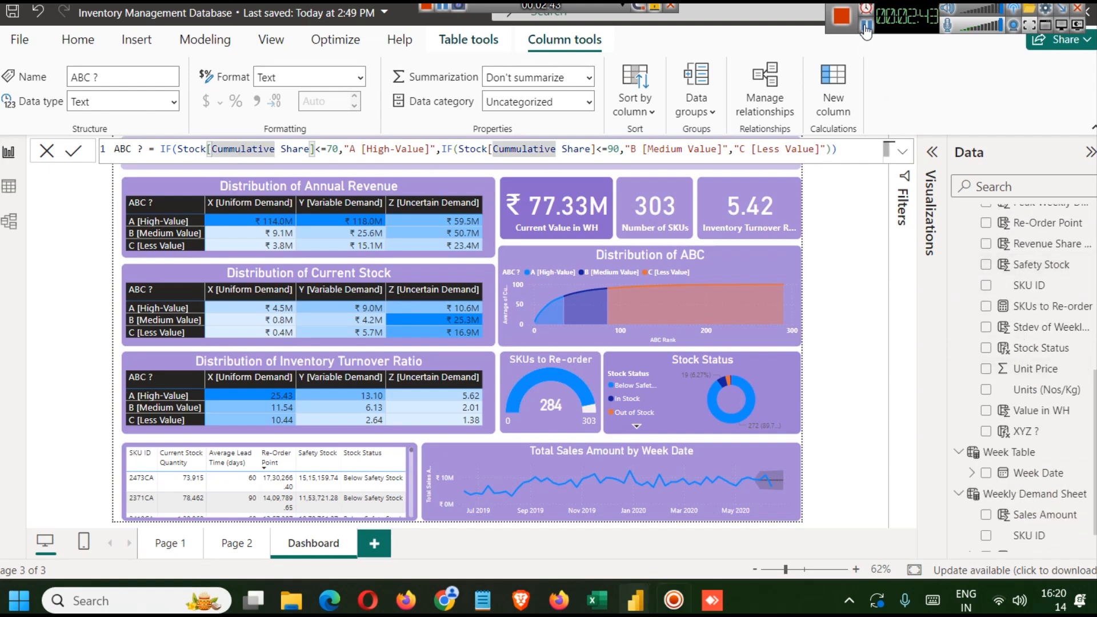
{"action": "scroll", "coordinate": [1021, 343], "scroll_direction": "up", "scroll_amount": 5}
{"action": "left_click", "coordinate": [1043, 445]}
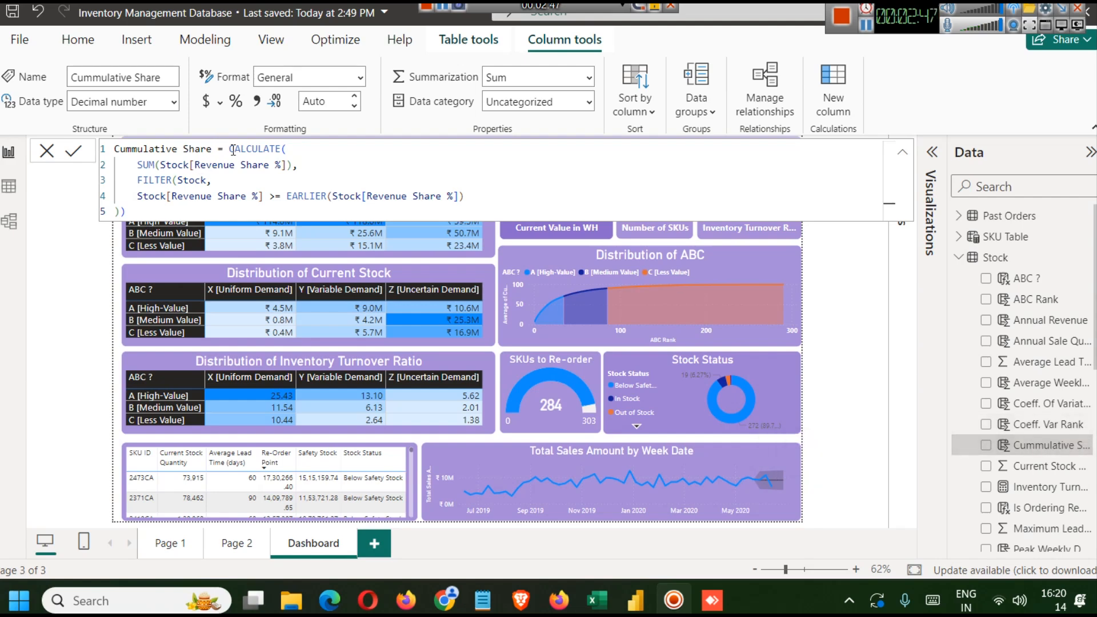
{"action": "double_click", "coordinate": [254, 148]}
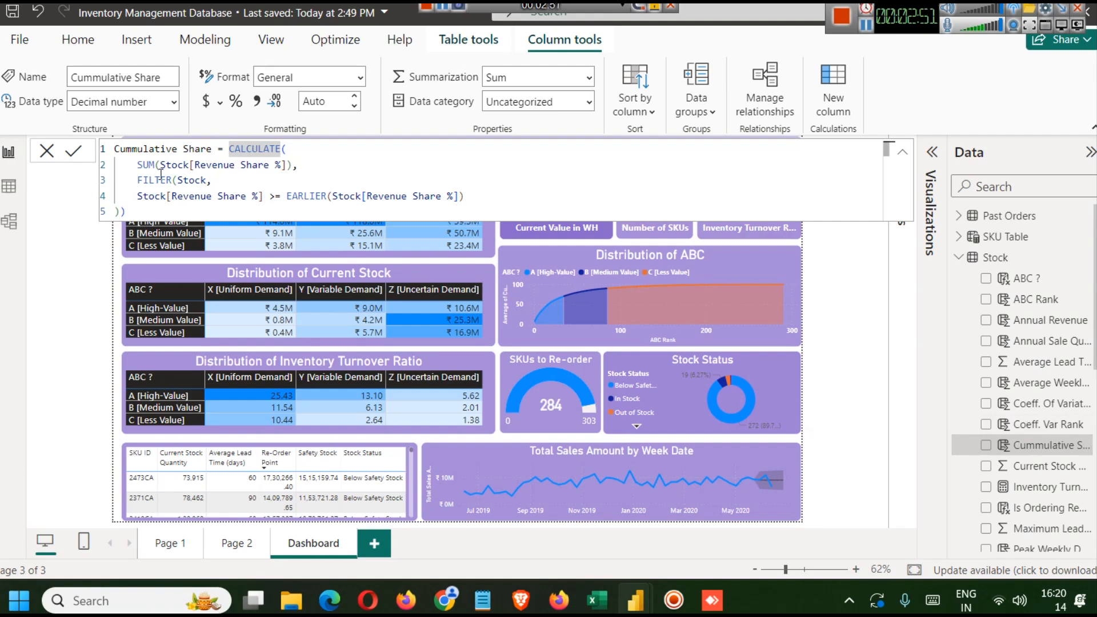
{"action": "left_click", "coordinate": [208, 169]}
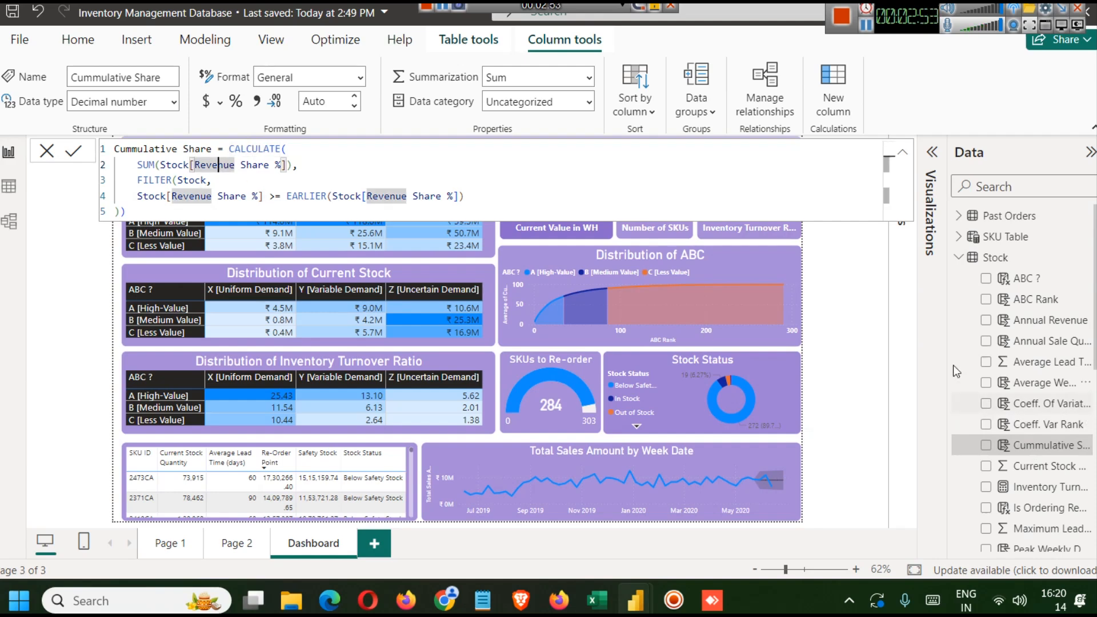
{"action": "scroll", "coordinate": [1048, 475], "scroll_direction": "down", "scroll_amount": 3}
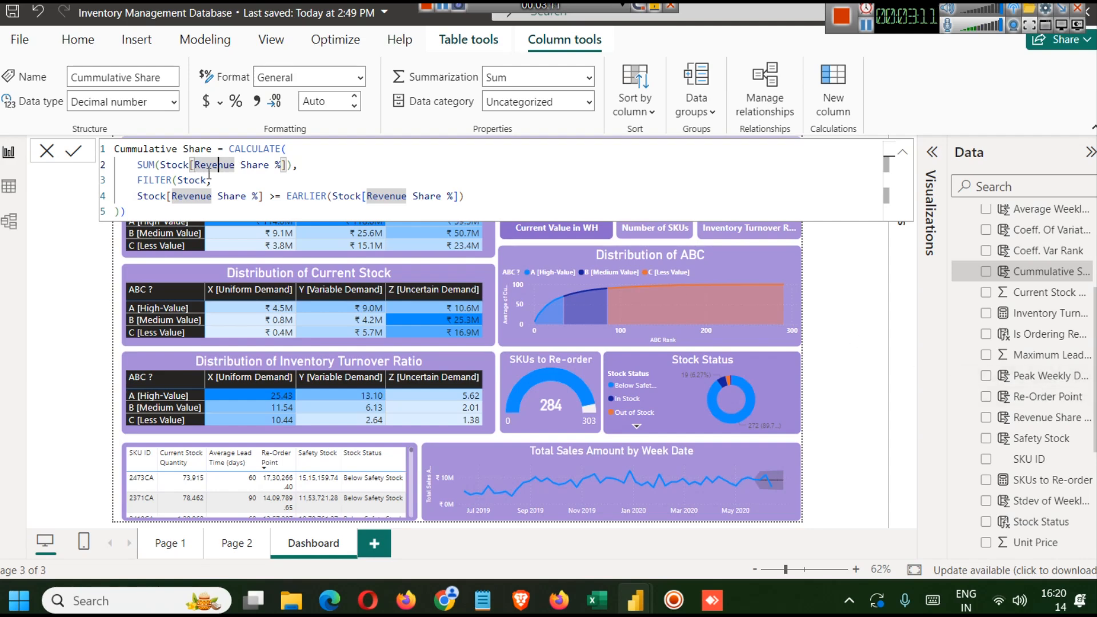
- Examine the formulas of the Stock table's Revenue Share % and Annual Revenue columns in the finished report
{"action": "left_click", "coordinate": [1040, 421]}
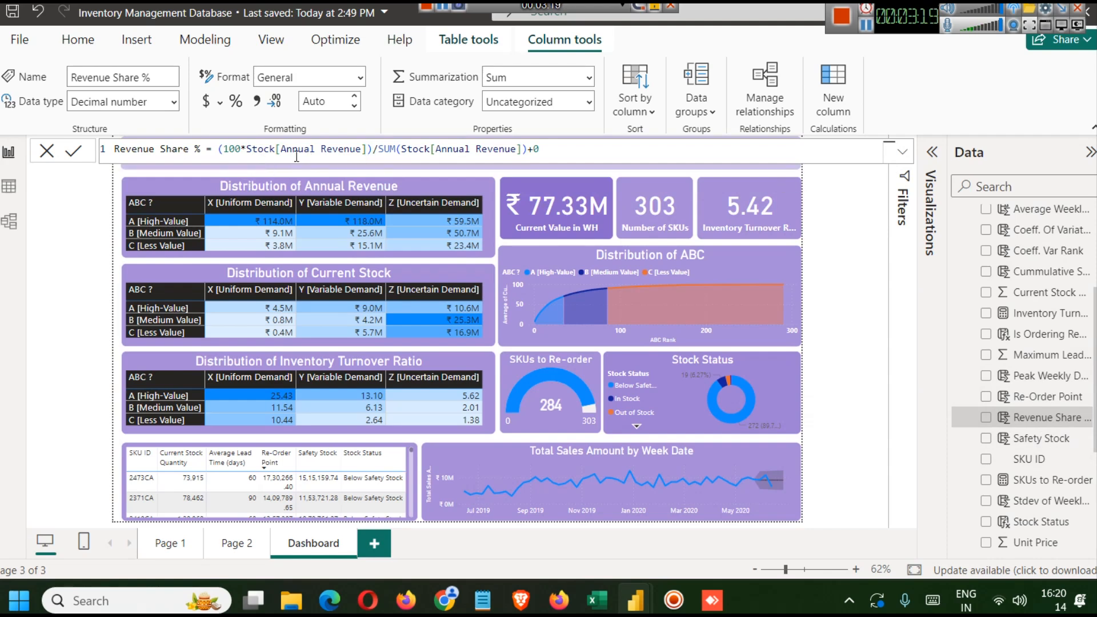
{"action": "scroll", "coordinate": [1069, 420], "scroll_direction": "up", "scroll_amount": 3}
{"action": "scroll", "coordinate": [1069, 421], "scroll_direction": "down", "scroll_amount": 1}
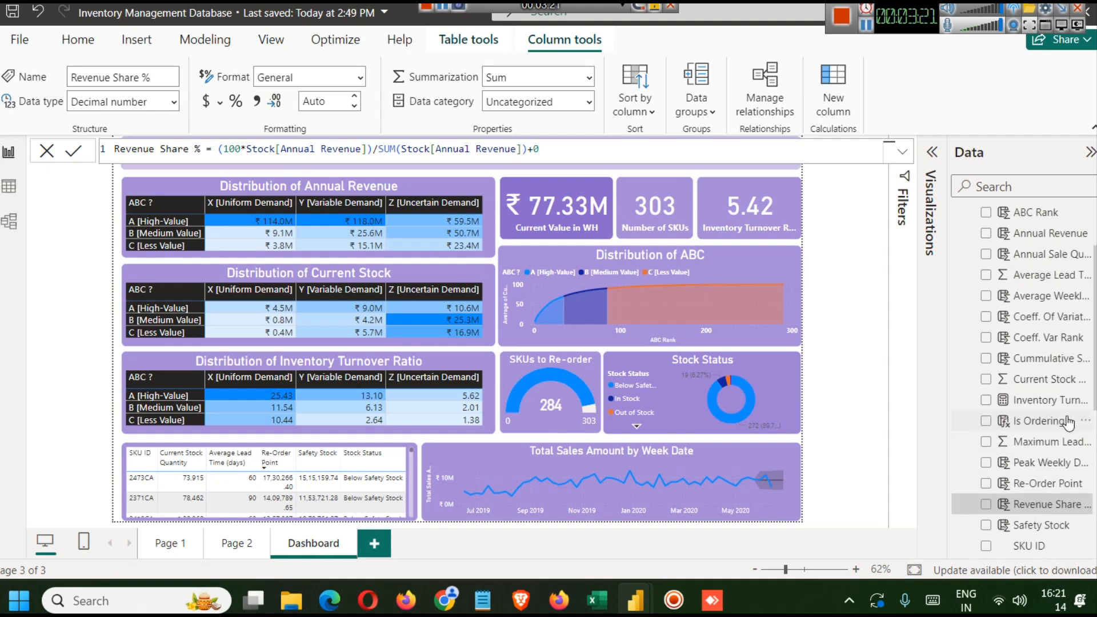
{"action": "left_click", "coordinate": [1033, 234]}
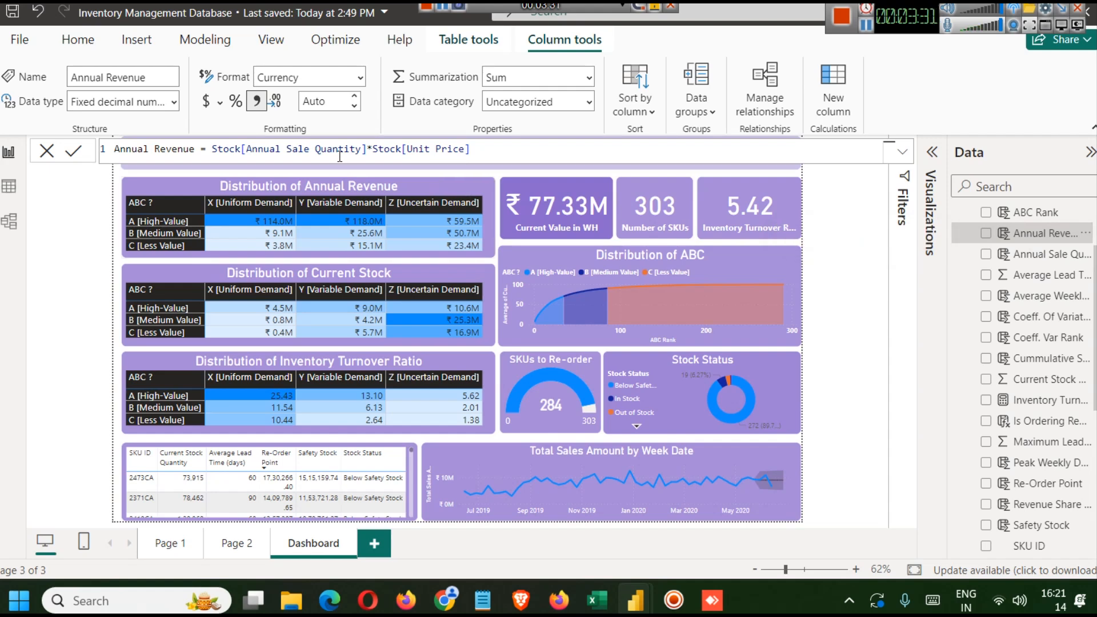
{"action": "scroll", "coordinate": [1030, 392], "scroll_direction": "up", "scroll_amount": 1}
{"action": "scroll", "coordinate": [1030, 393], "scroll_direction": "down", "scroll_amount": 4}
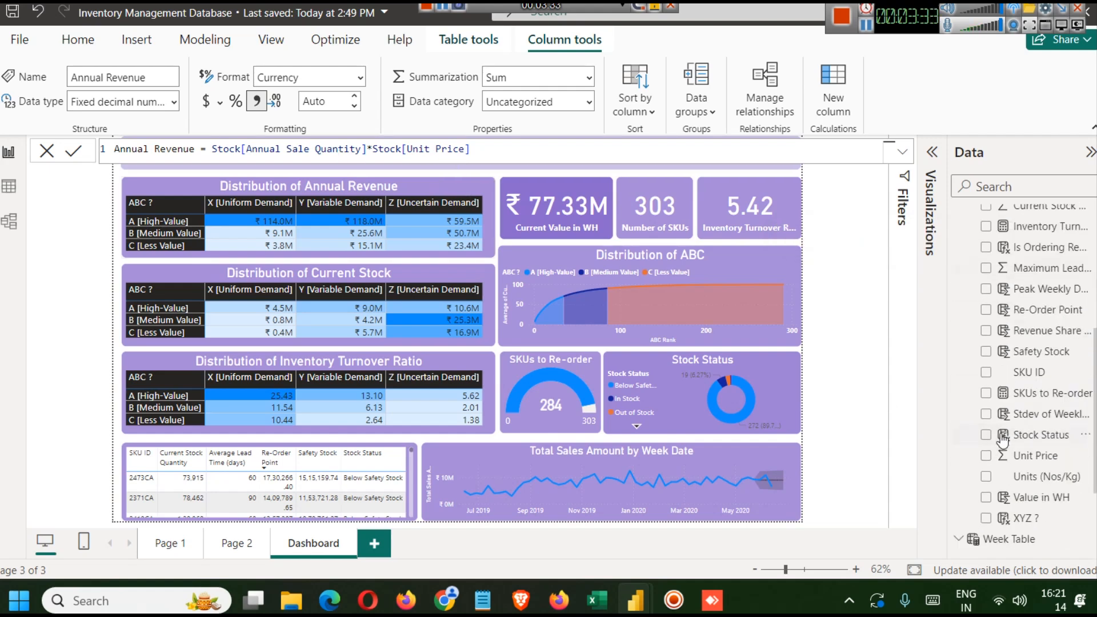
{"action": "scroll", "coordinate": [1039, 429], "scroll_direction": "up", "scroll_amount": 5}
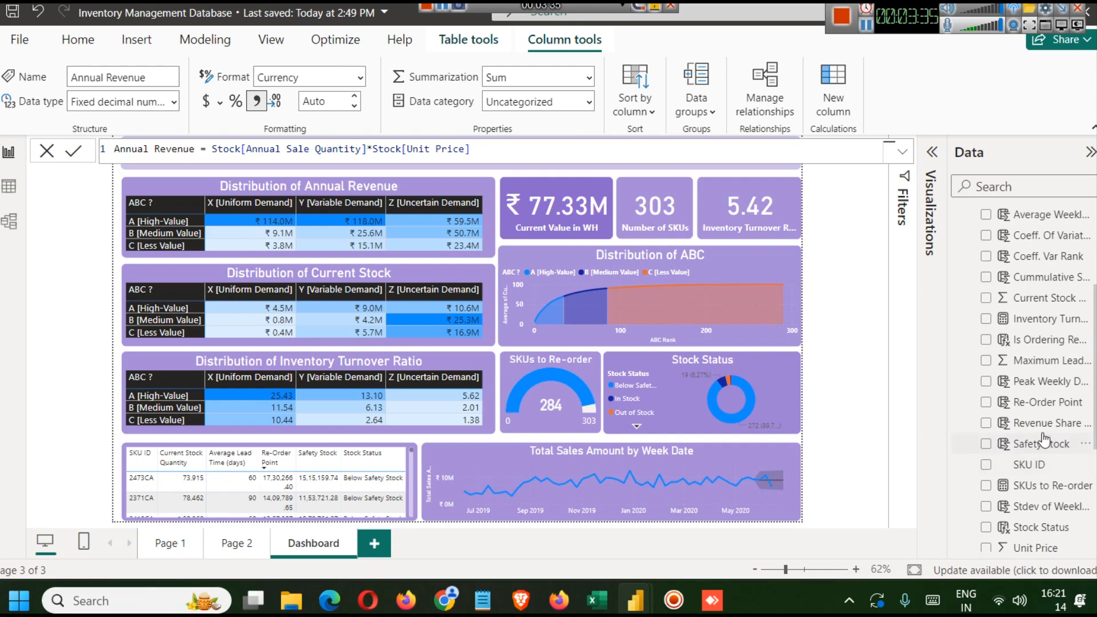
- Open the Annual Sale Quantity column's formula and expand the Past Orders table's fields
{"action": "left_click", "coordinate": [1043, 256]}
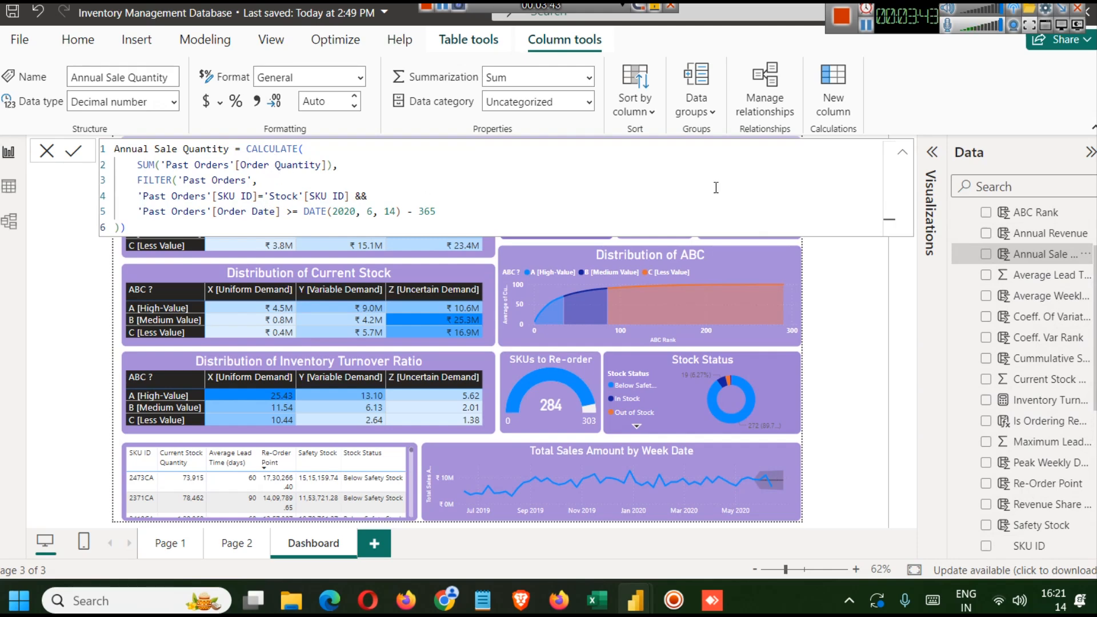
{"action": "scroll", "coordinate": [1043, 278], "scroll_direction": "up", "scroll_amount": 3}
{"action": "left_click", "coordinate": [960, 216]}
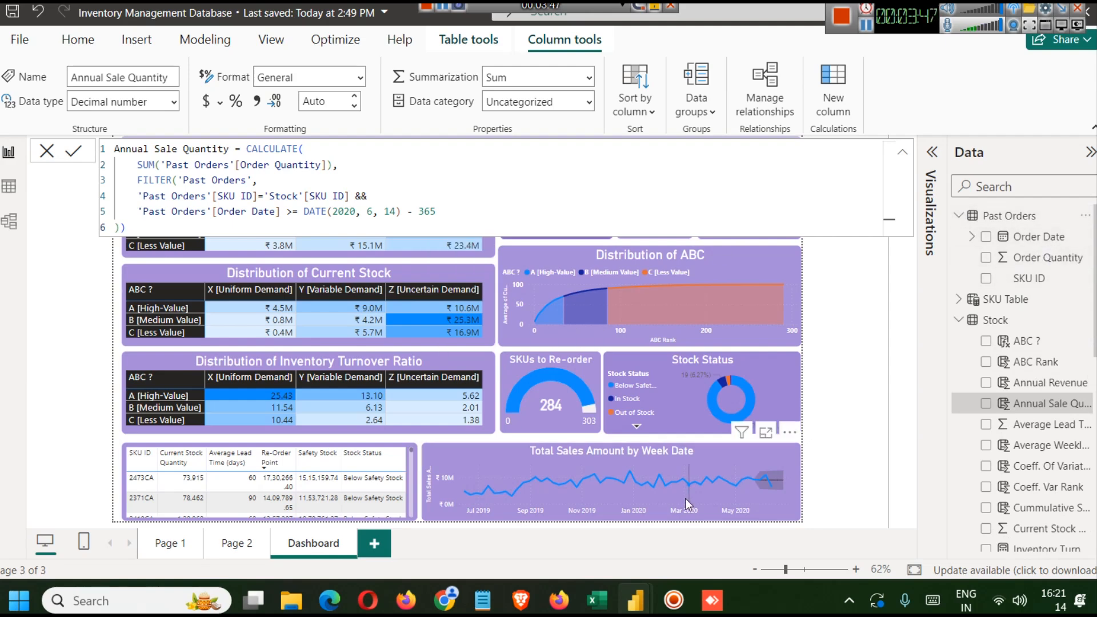
- Check the Past Orders sheet in the Excel workbook and return to the finished report
{"action": "mouse_move", "coordinate": [613, 586]}
{"action": "left_click", "coordinate": [609, 559]}
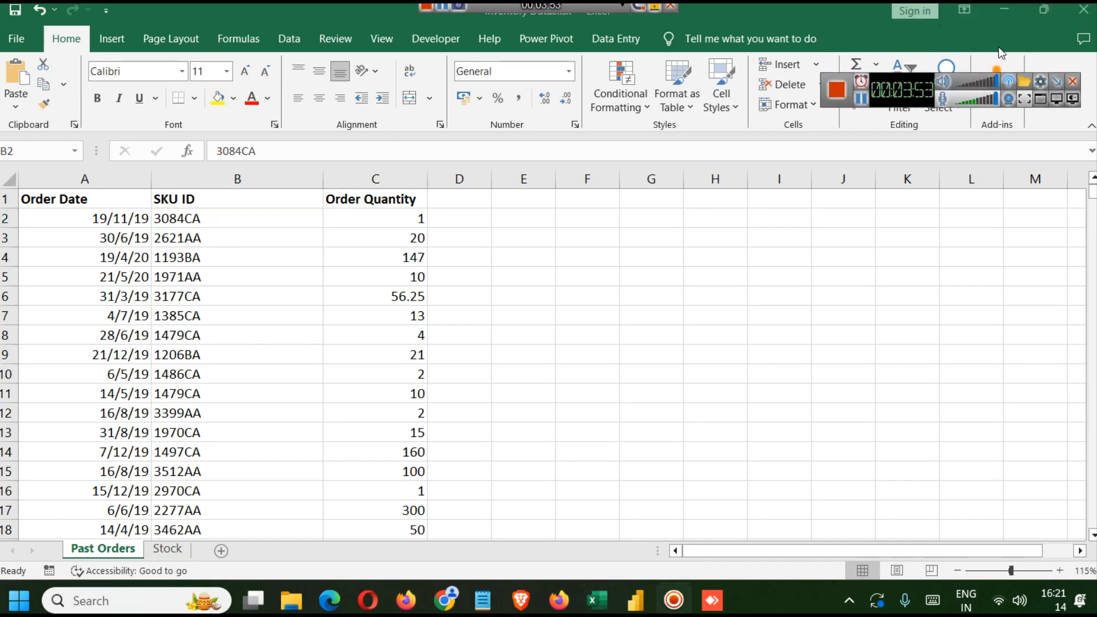
{"action": "left_click", "coordinate": [1004, 17]}
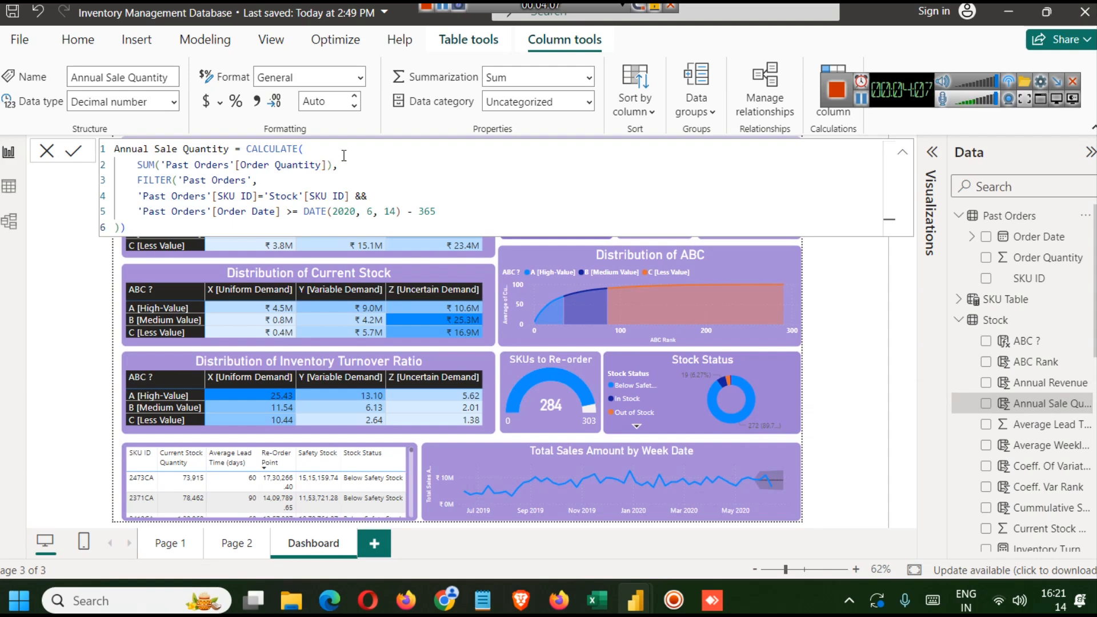
- Examine each part of the Annual Sale Quantity formula: the SUM, the FILTER on Past Orders, and the date condition
{"action": "double_click", "coordinate": [266, 147]}
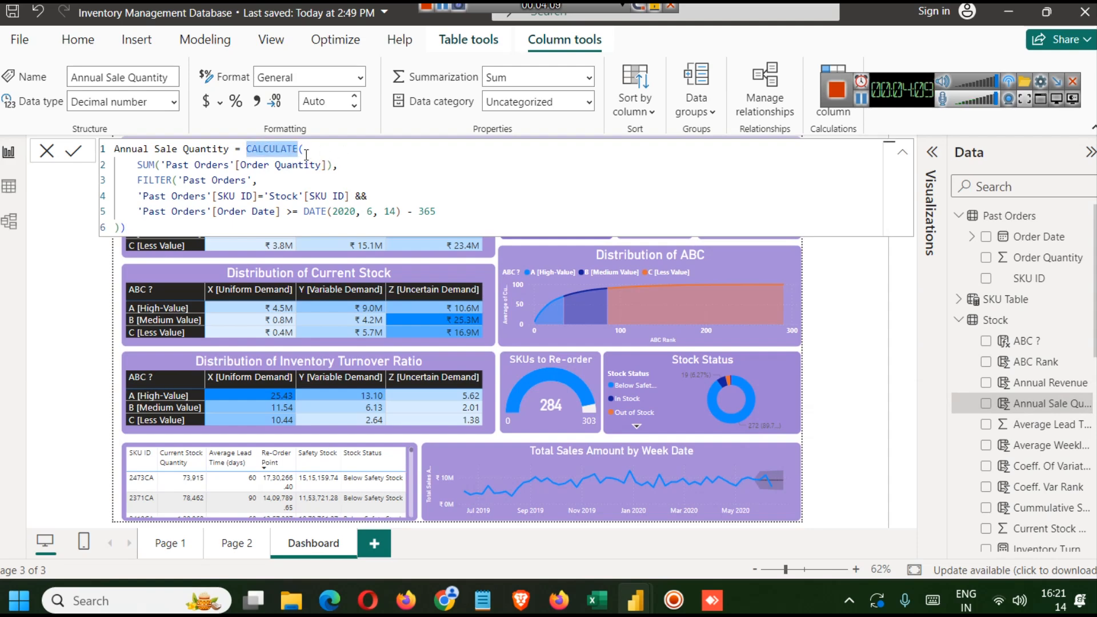
{"action": "left_click_drag", "start_coordinate": [133, 164], "coordinate": [378, 168]}
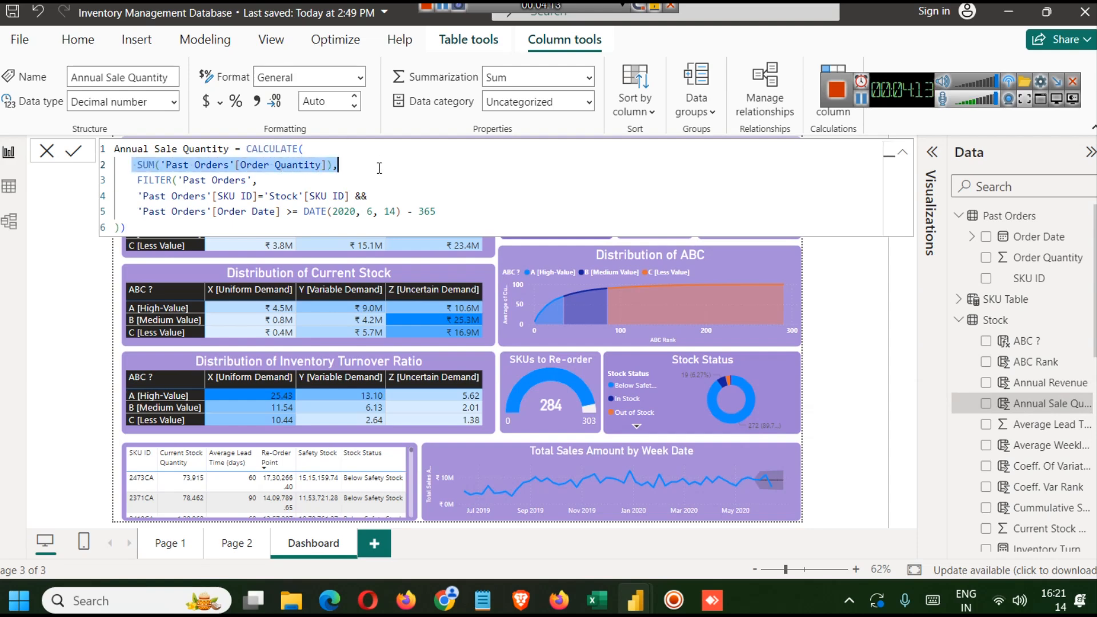
{"action": "left_click", "coordinate": [324, 153]}
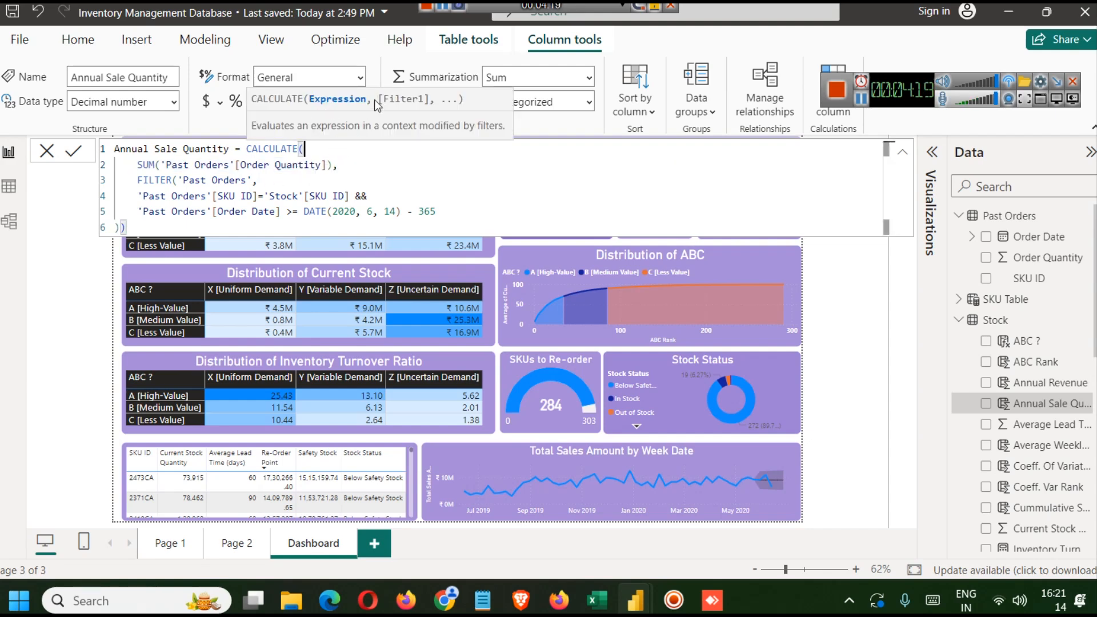
{"action": "left_click", "coordinate": [139, 182]}
{"action": "left_click", "coordinate": [293, 165]}
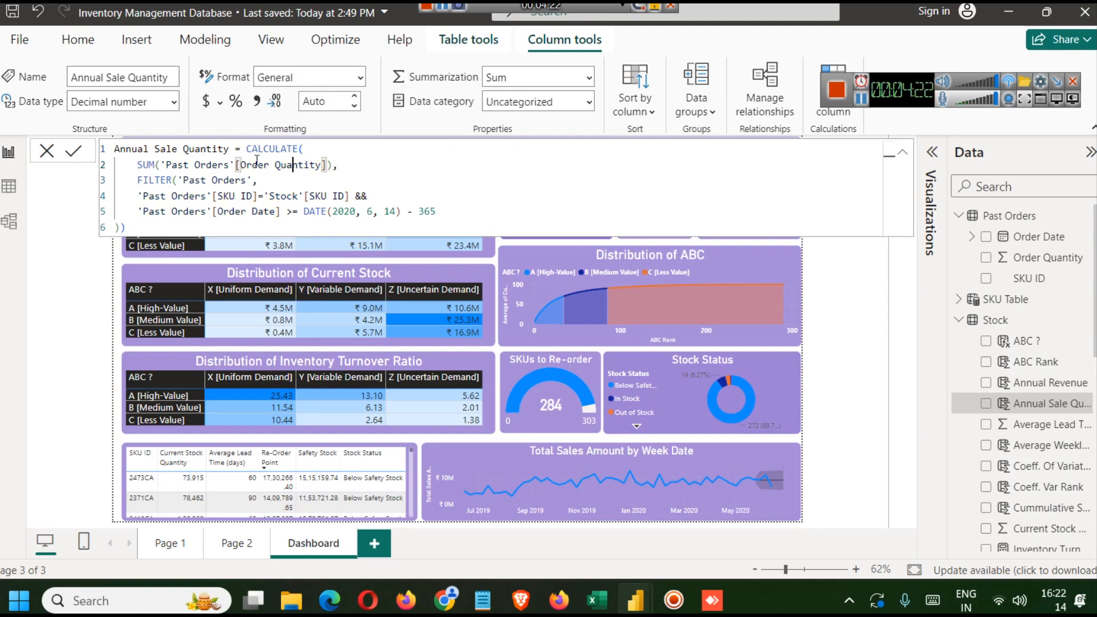
{"action": "double_click", "coordinate": [202, 166]}
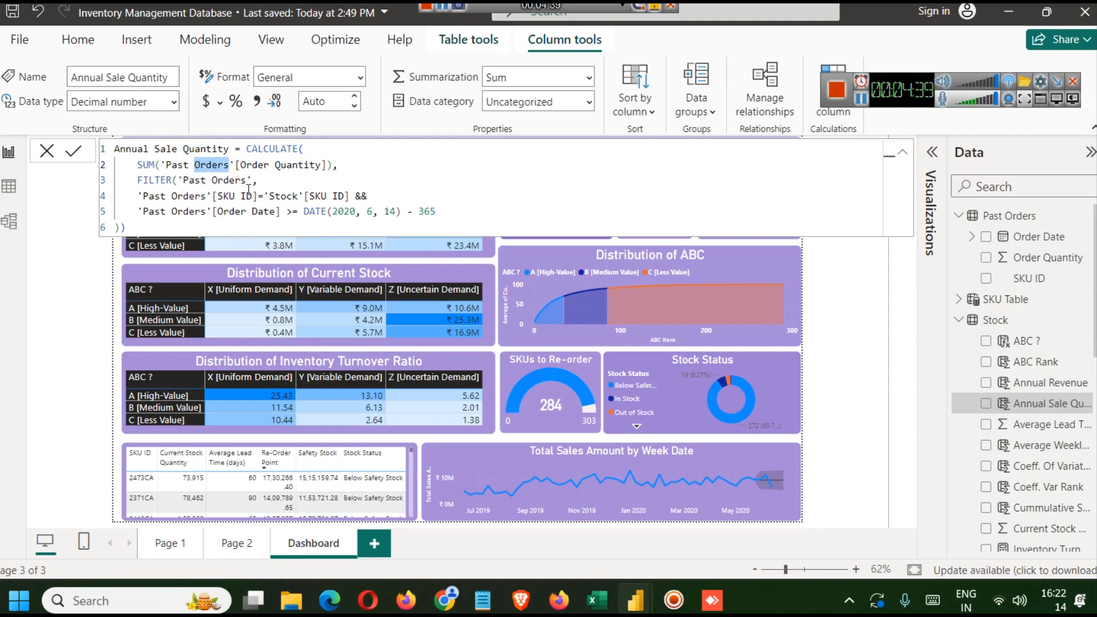
{"action": "double_click", "coordinate": [226, 180]}
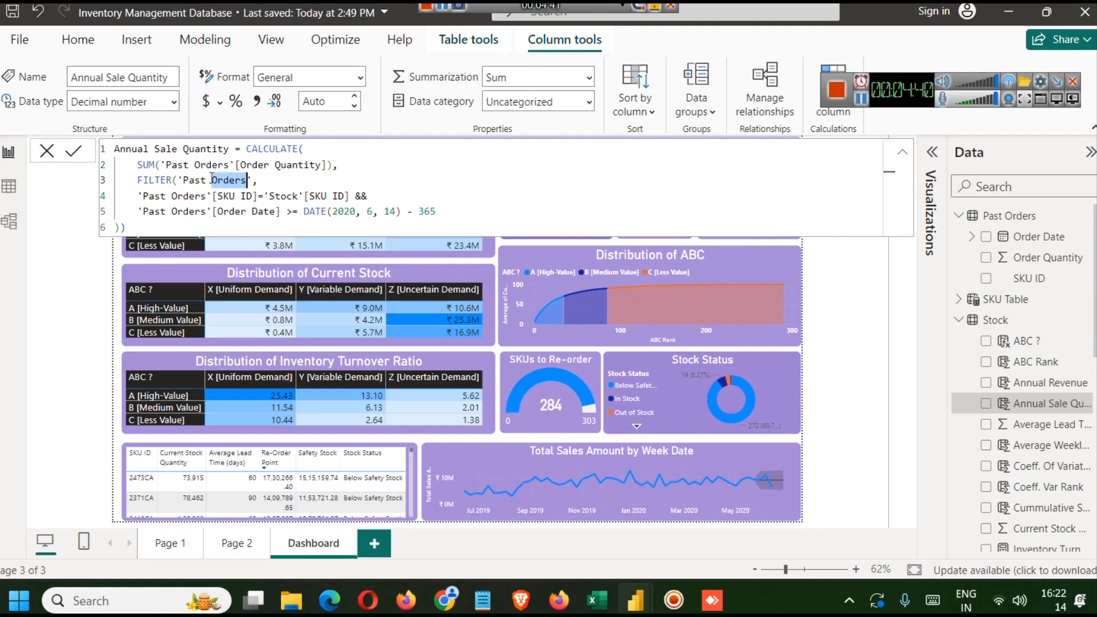
{"action": "left_click", "coordinate": [179, 180]}
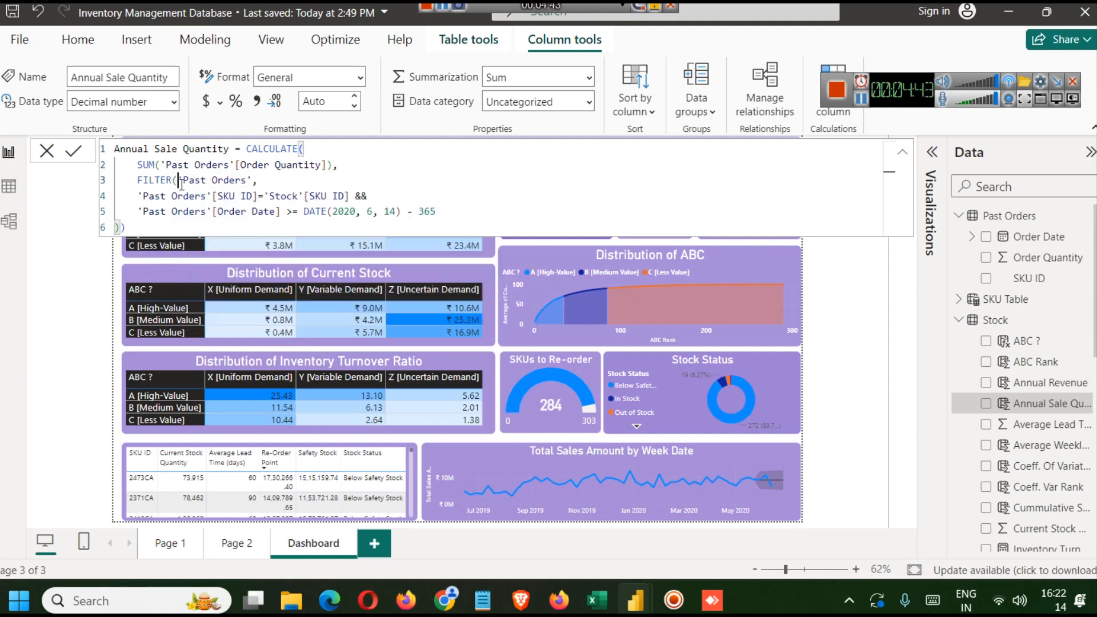
{"action": "double_click", "coordinate": [294, 195]}
{"action": "left_click_drag", "start_coordinate": [347, 200], "coordinate": [129, 192]}
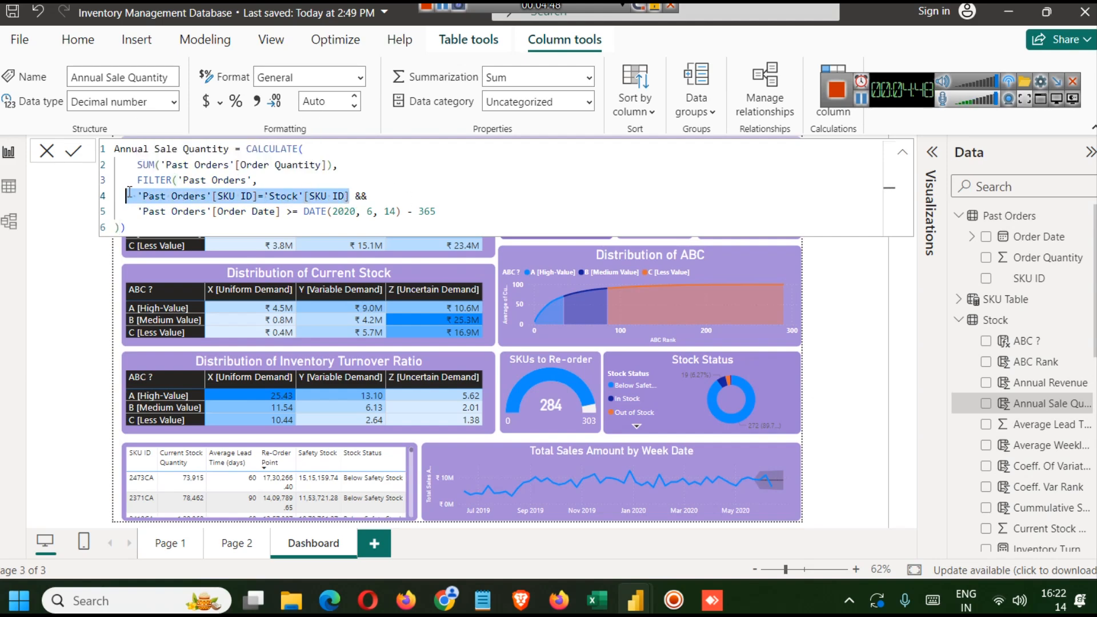
{"action": "double_click", "coordinate": [245, 197]}
{"action": "double_click", "coordinate": [327, 195]}
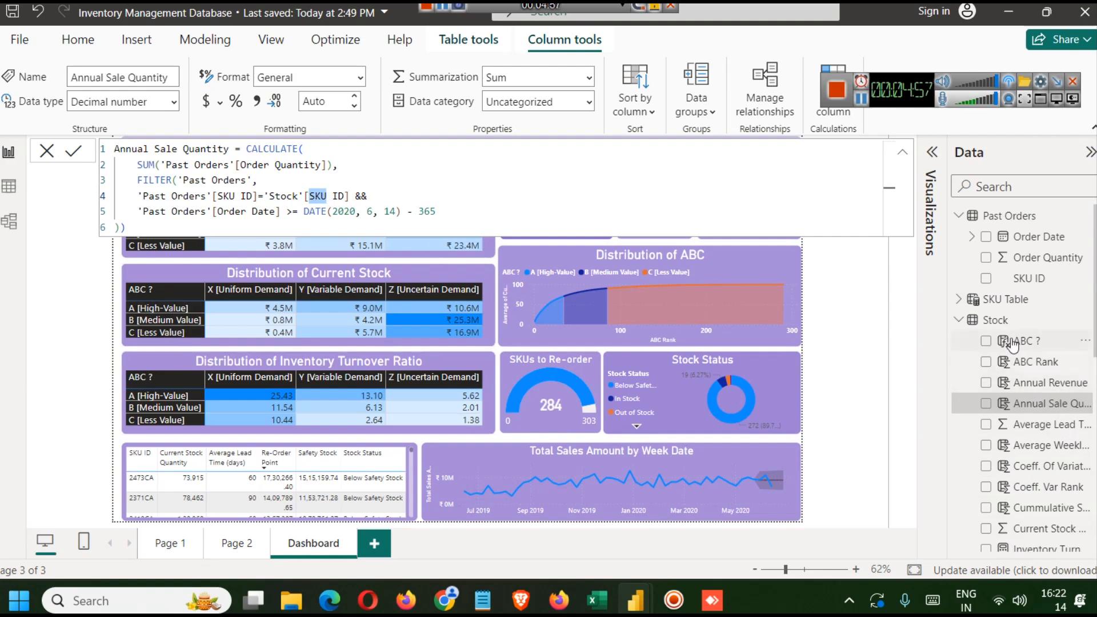
{"action": "left_click_drag", "start_coordinate": [355, 198], "coordinate": [140, 199]}
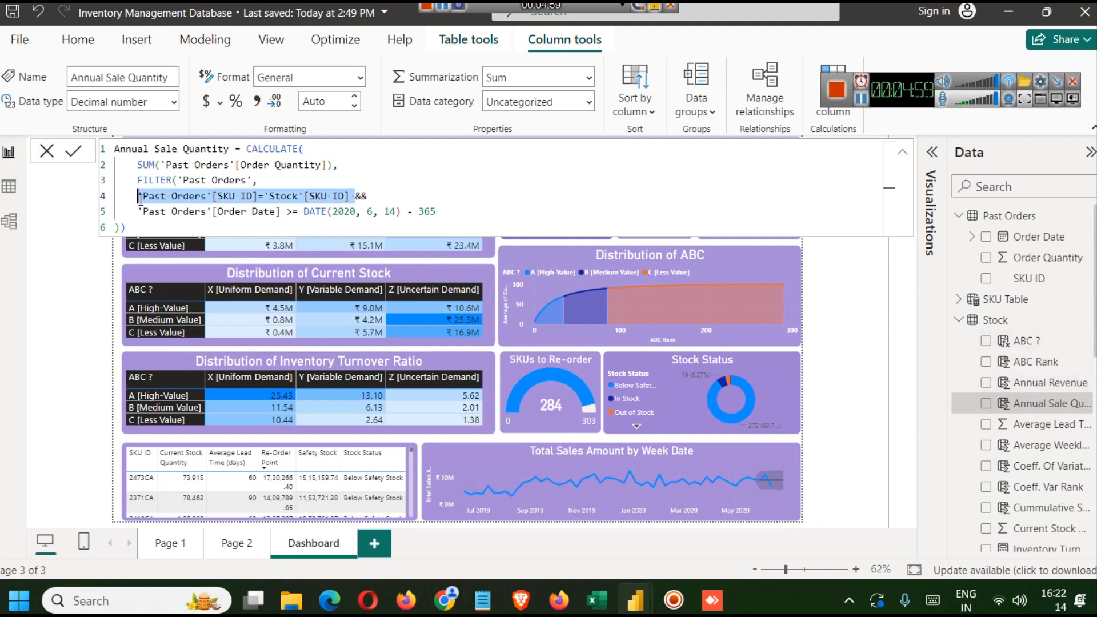
{"action": "left_click_drag", "start_coordinate": [381, 197], "coordinate": [350, 197]}
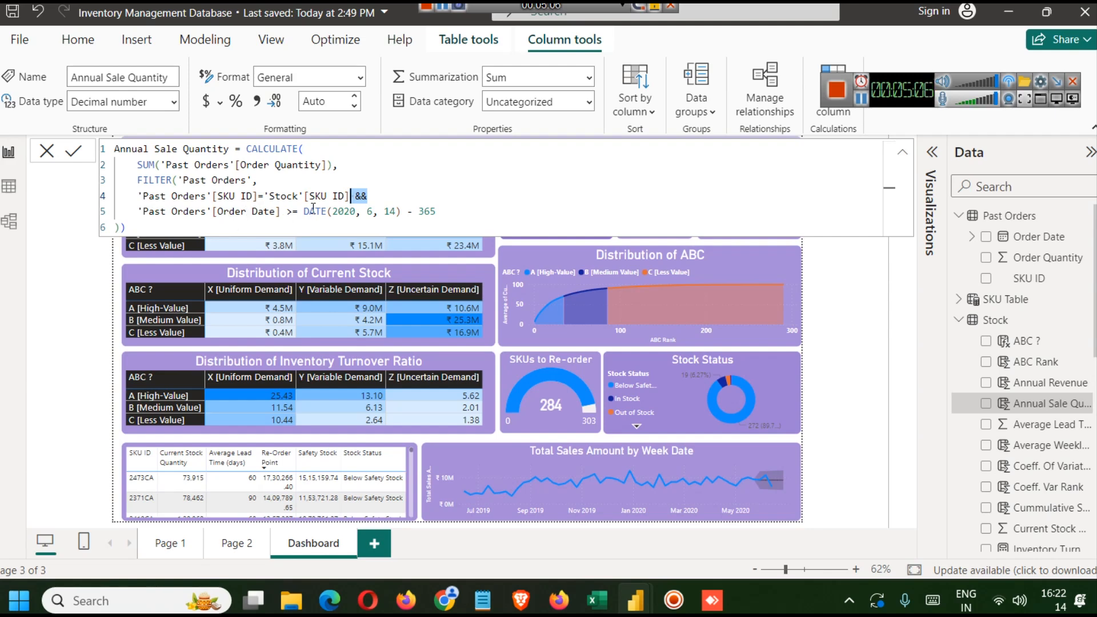
{"action": "left_click_drag", "start_coordinate": [406, 211], "coordinate": [327, 213]}
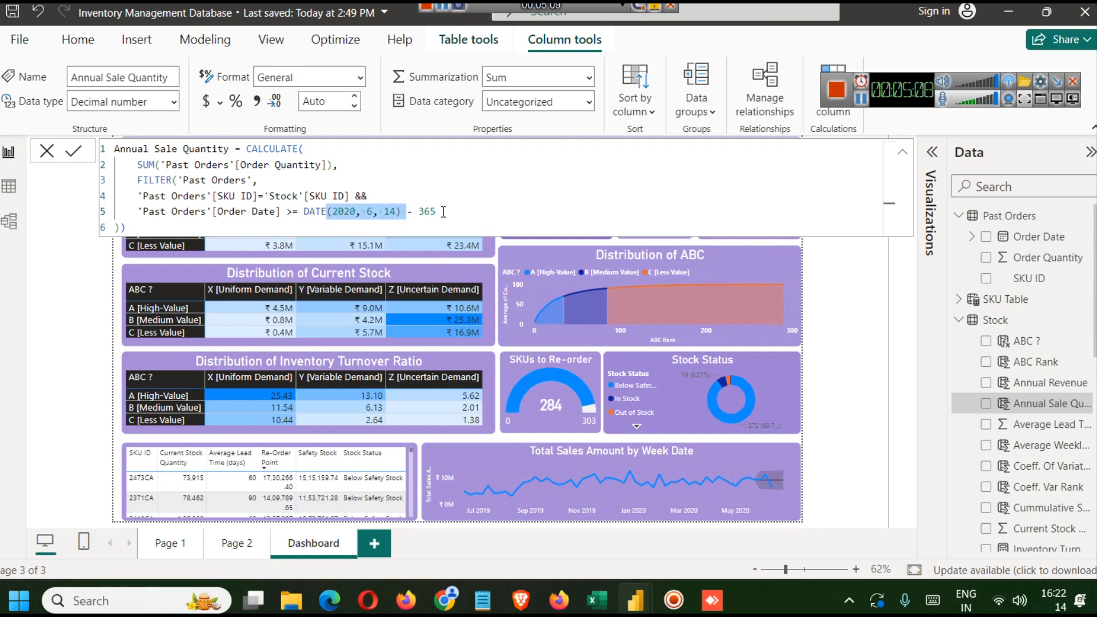
{"action": "left_click_drag", "start_coordinate": [443, 212], "coordinate": [402, 212]}
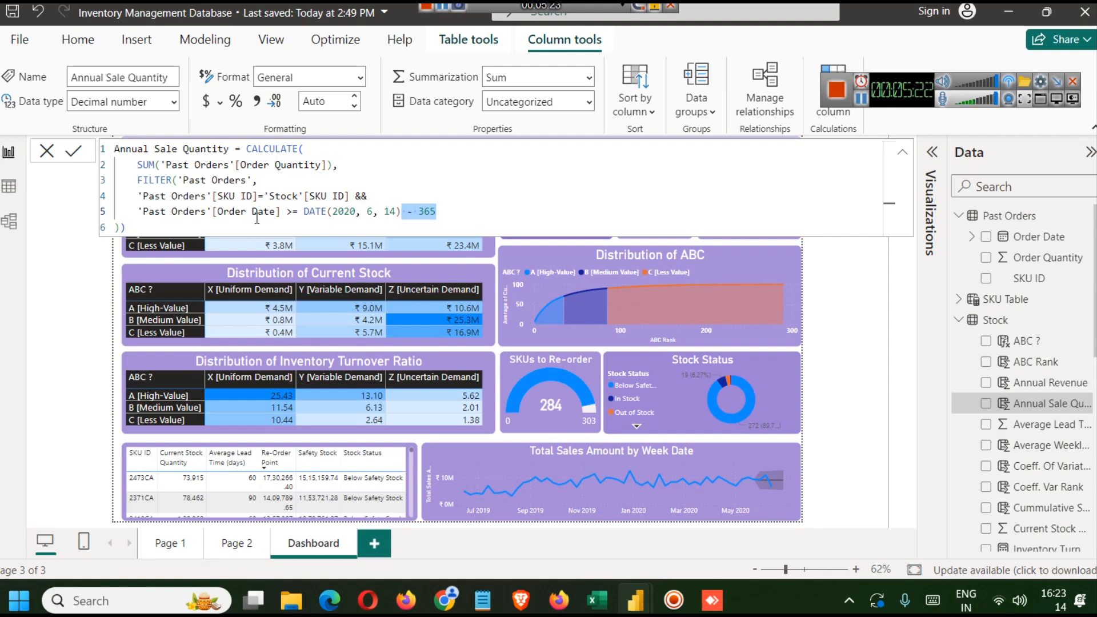
{"action": "left_click", "coordinate": [481, 215]}
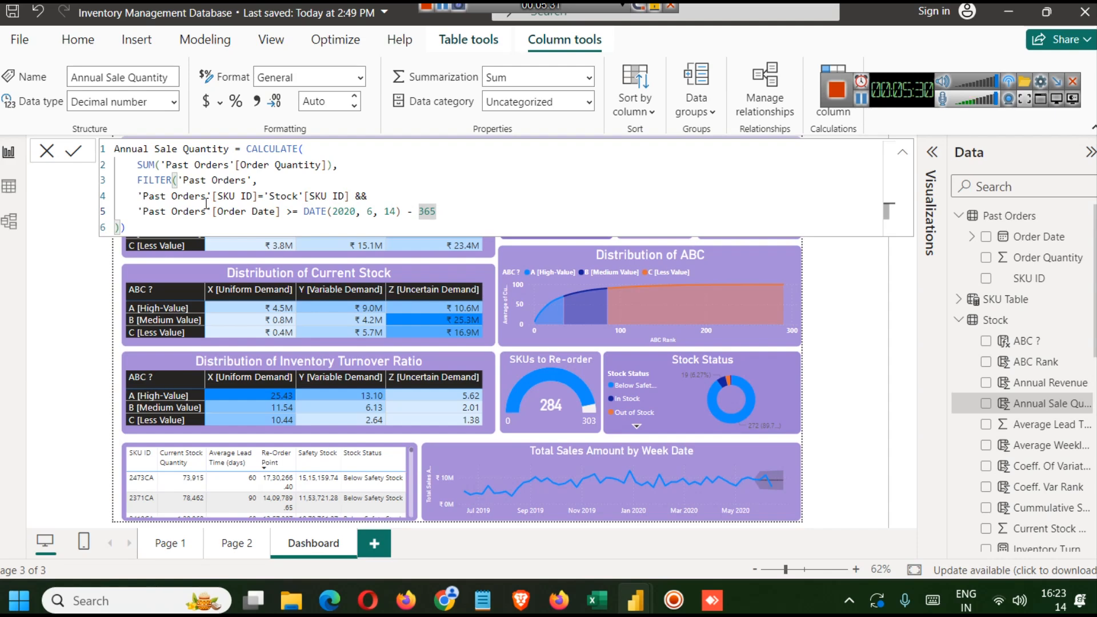
- Copy the Annual Sale Quantity formula and paste it into a new calculated column in the new untitled report
{"action": "key", "text": "ctrl+a"}
{"action": "key", "text": "ctrl+c"}
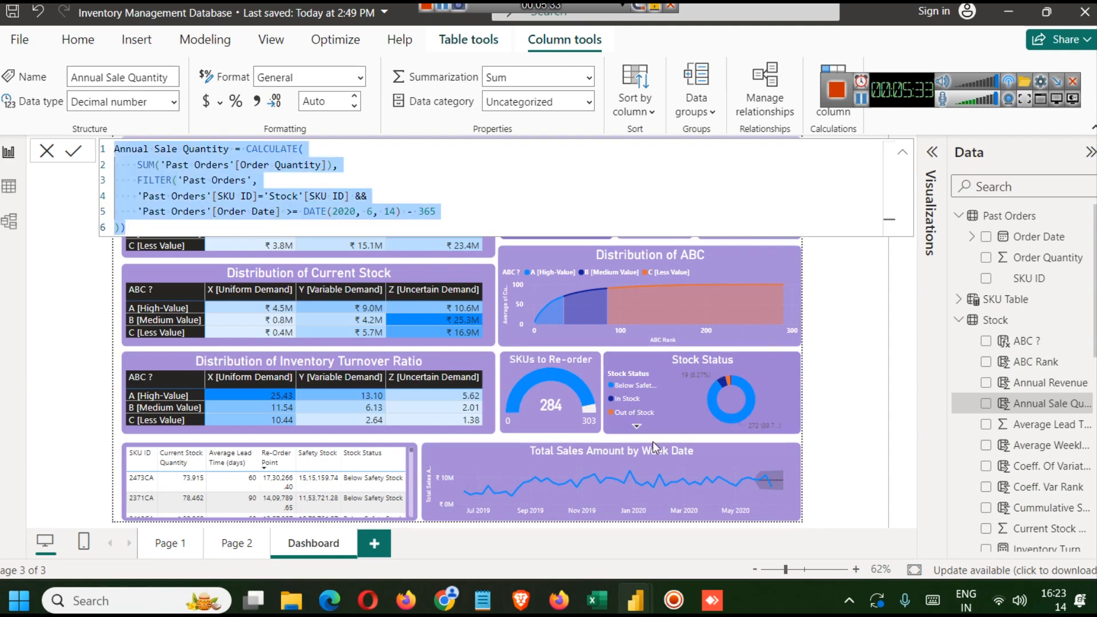
{"action": "mouse_move", "coordinate": [639, 603]}
{"action": "left_click", "coordinate": [694, 513]}
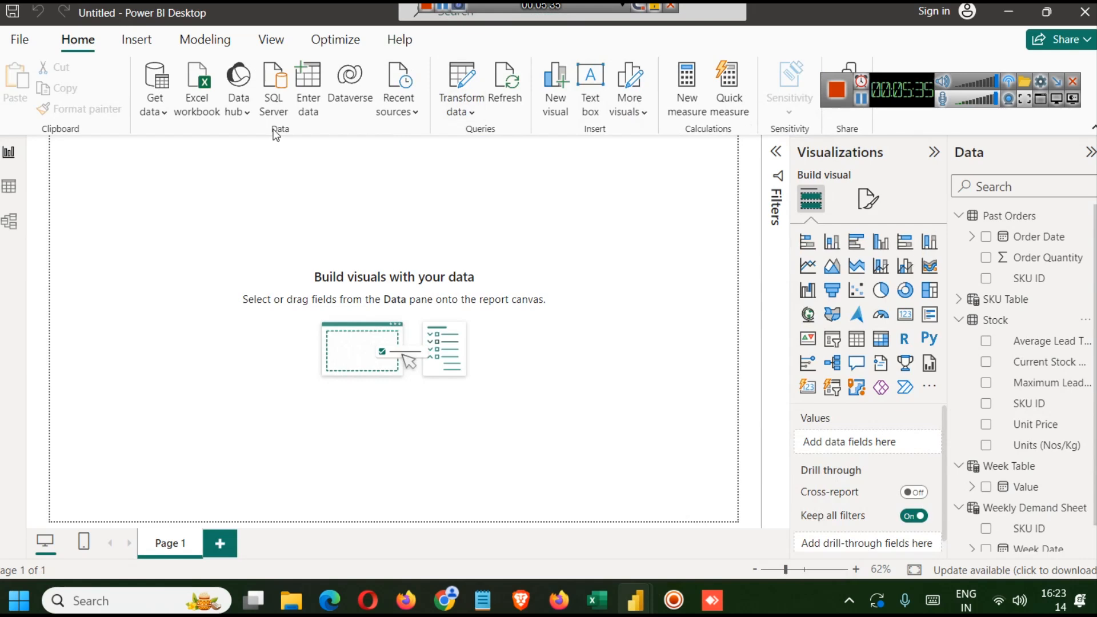
{"action": "left_click", "coordinate": [201, 44]}
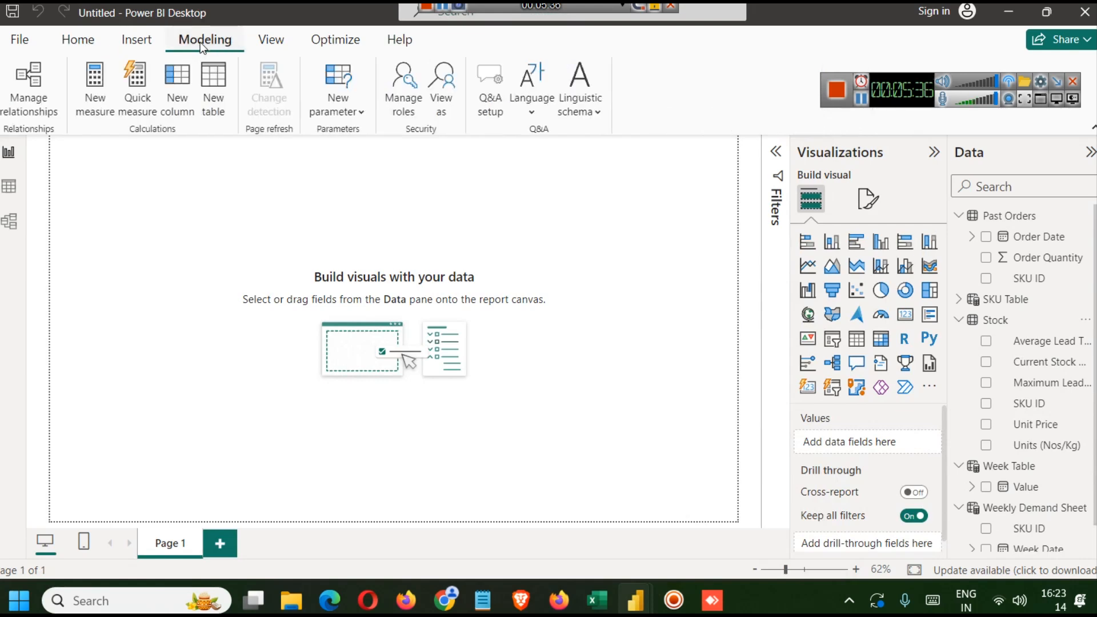
{"action": "left_click", "coordinate": [170, 106]}
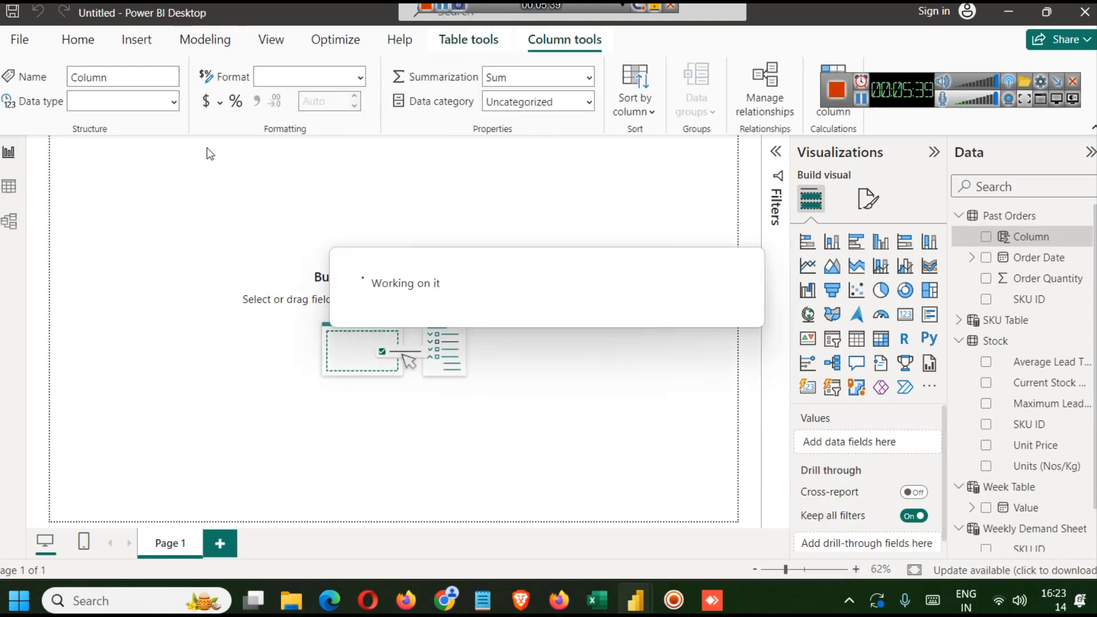
{"action": "key", "text": "ctrl+a"}
{"action": "key", "text": "ctrl+v"}
{"action": "left_click", "coordinate": [73, 150]}
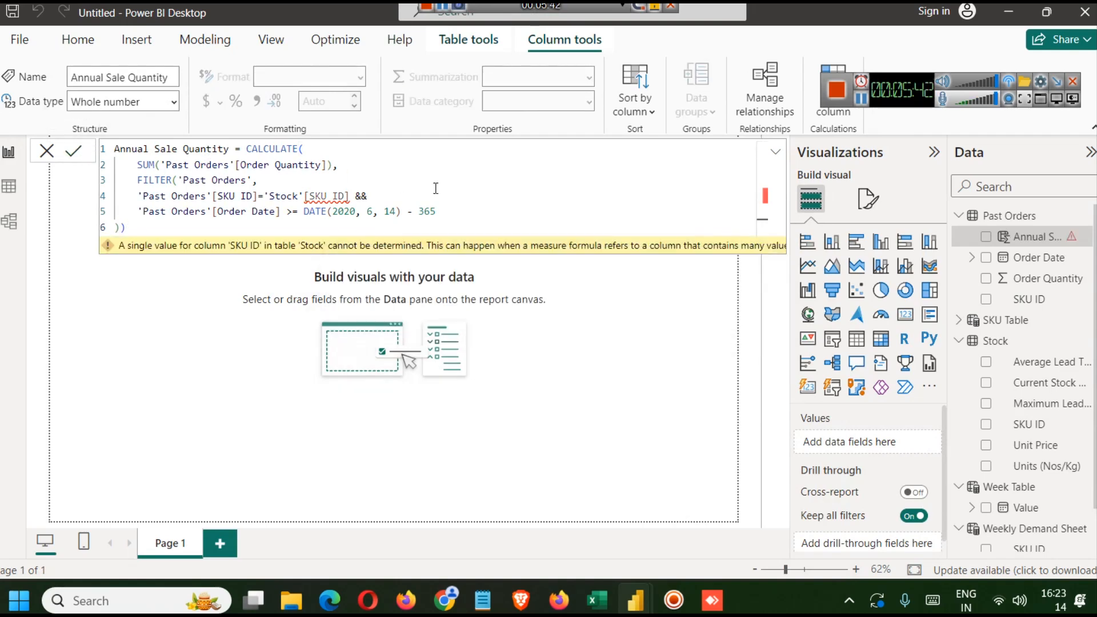
- Try to retype the Stock table reference in the formula's SKU ID matching condition
{"action": "left_click", "coordinate": [346, 196]}
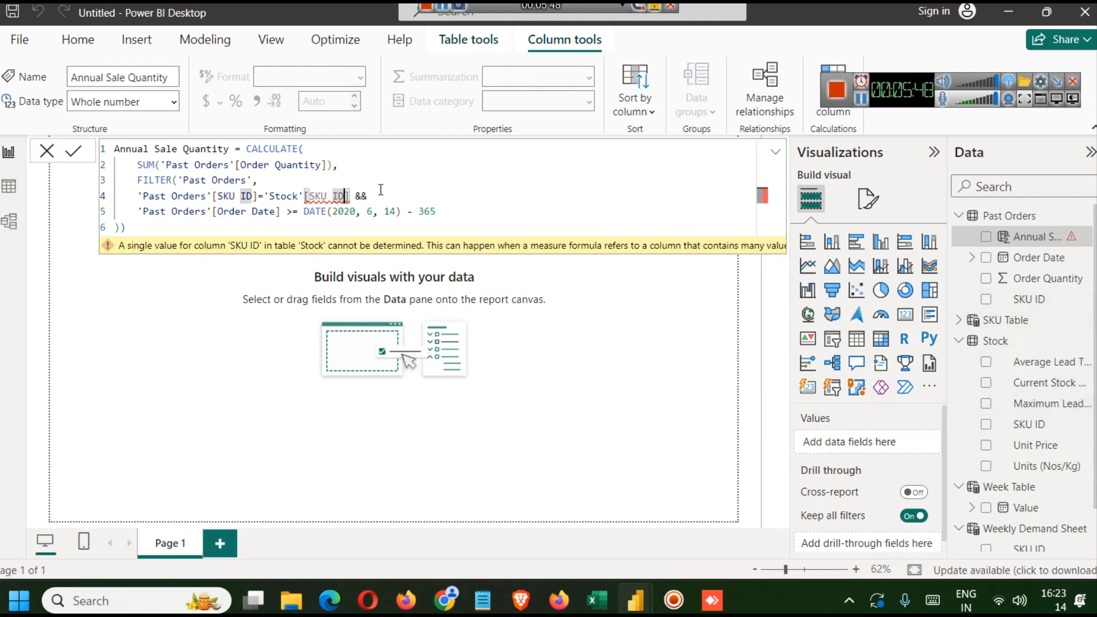
{"action": "left_click", "coordinate": [357, 197]}
{"action": "key", "text": "BackSpace"}
{"action": "key", "text": "BackSpace"}
{"action": "key", "text": "BackSpace"}
{"action": "key", "text": "BackSpace"}
{"action": "key", "text": "BackSpace"}
{"action": "key", "text": "BackSpace"}
{"action": "key", "text": "BackSpace"}
{"action": "key", "text": "BackSpace"}
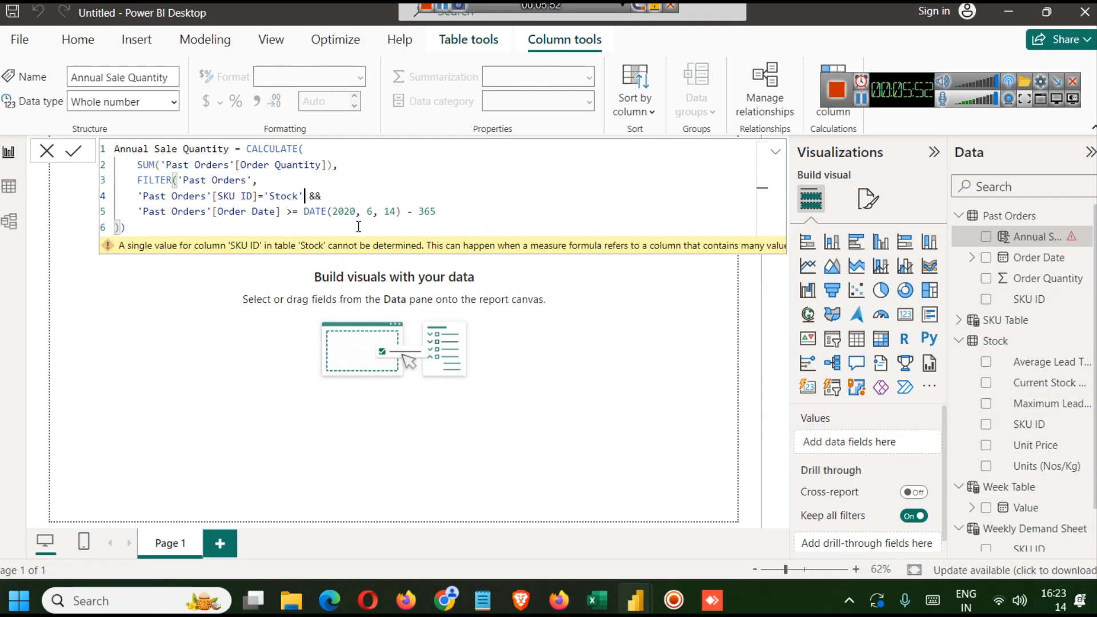
{"action": "type", "text": "["}
{"action": "type", "text": "["}
{"action": "key", "text": "Left"}
{"action": "key", "text": "Left"}
{"action": "key", "text": "Left"}
{"action": "key", "text": "Left"}
{"action": "key", "text": "Left"}
{"action": "key", "text": "Left"}
{"action": "key", "text": "Left"}
{"action": "key", "text": "Left"}
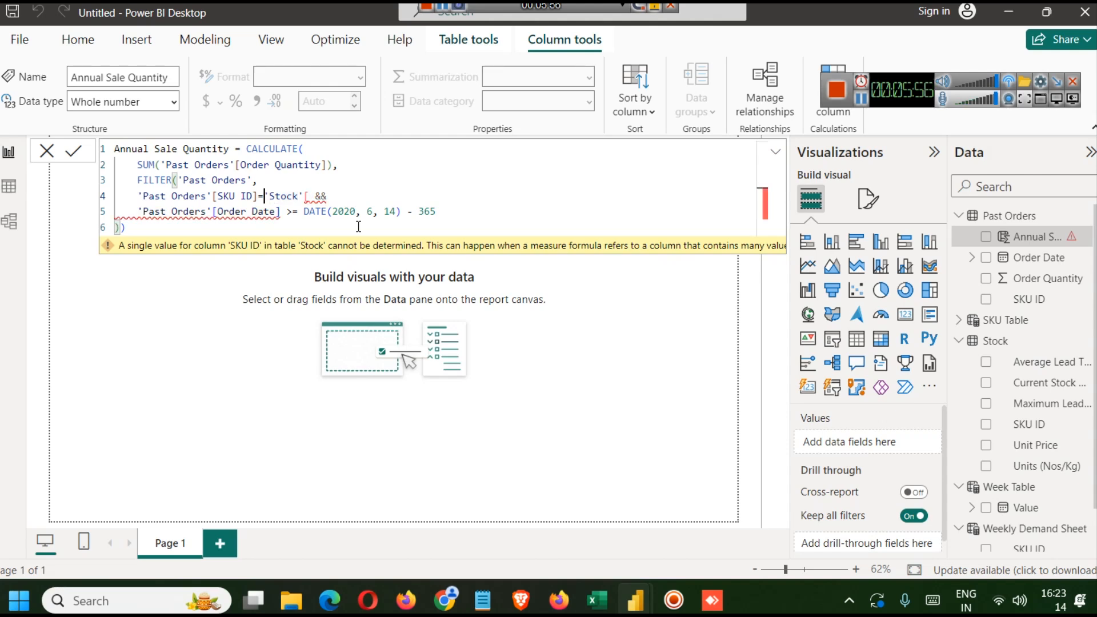
{"action": "key", "text": "Right"}
{"action": "key", "text": "Right"}
{"action": "key", "text": "Right"}
{"action": "key", "text": "Right"}
{"action": "key", "text": "Right"}
{"action": "key", "text": "Right"}
{"action": "key", "text": "Right"}
{"action": "key", "text": "Right"}
{"action": "key", "text": "BackSpace"}
{"action": "key", "text": "BackSpace"}
{"action": "key", "text": "BackSpace"}
{"action": "key", "text": "BackSpace"}
{"action": "key", "text": "BackSpace"}
{"action": "key", "text": "BackSpace"}
{"action": "key", "text": "BackSpace"}
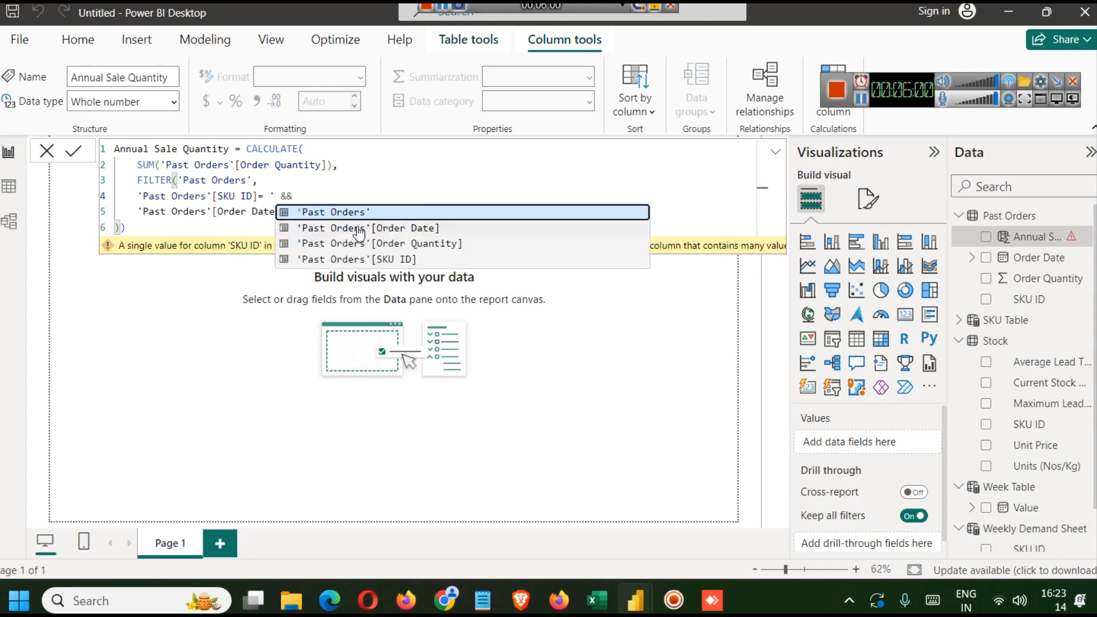
{"action": "type", "text": "Sti"}
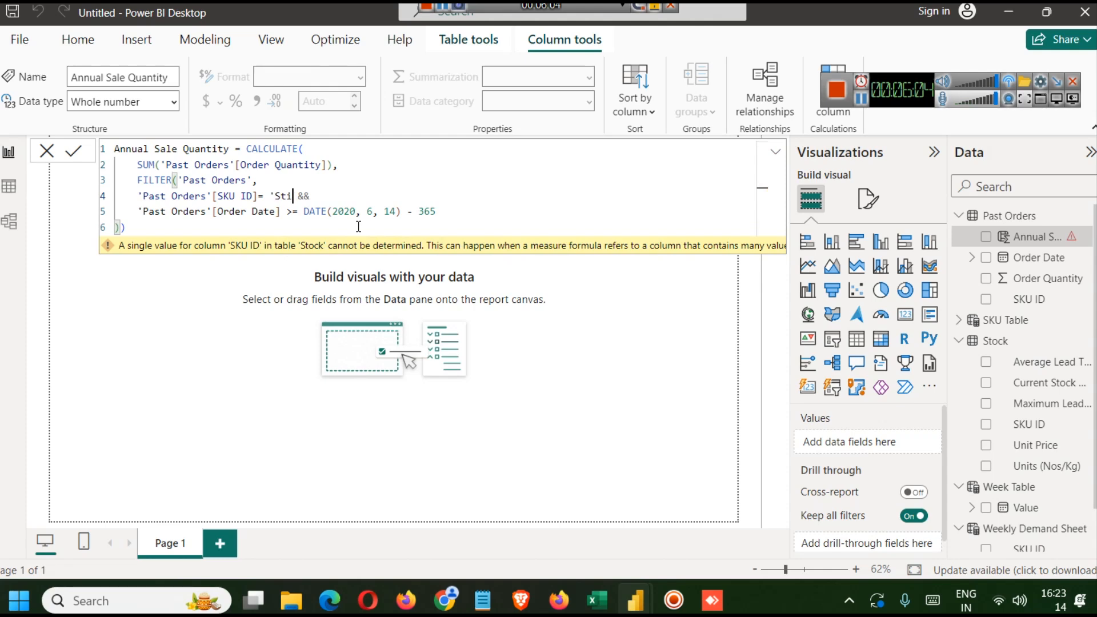
{"action": "type", "text": "oc"}
{"action": "key", "text": "Return"}
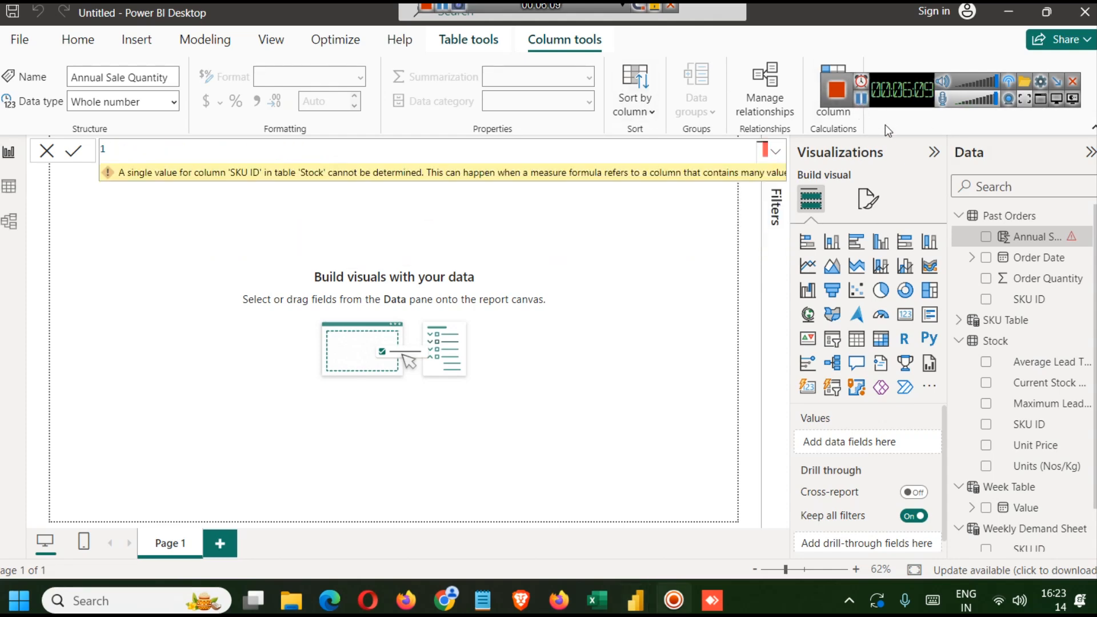
- Delete the Annual Sale Quantity column from the Past Orders table
{"action": "left_click", "coordinate": [1086, 242]}
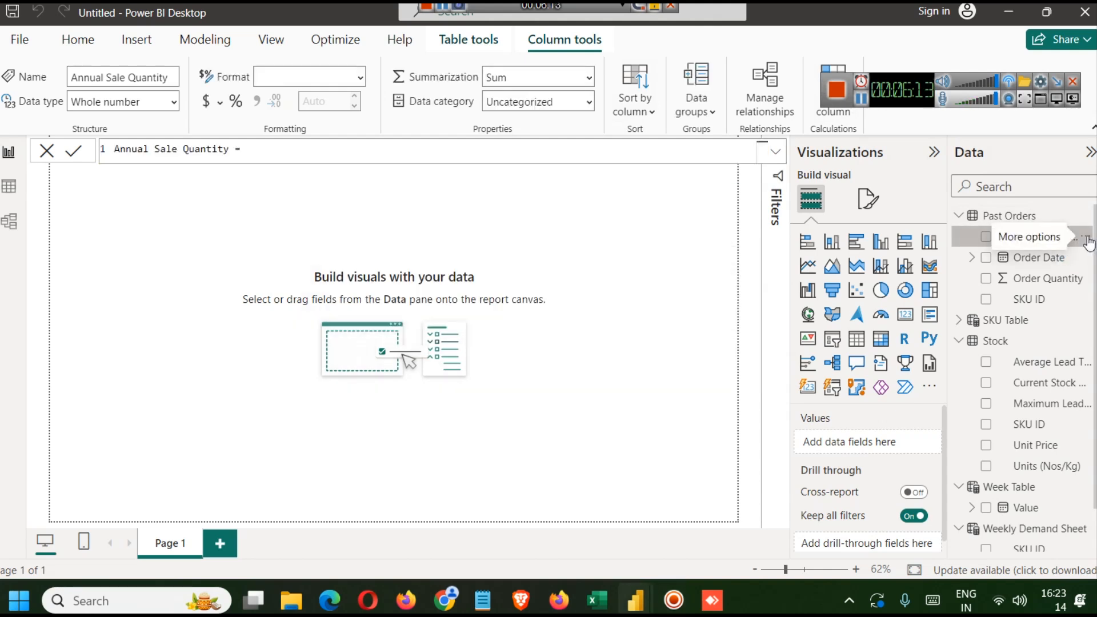
{"action": "left_click", "coordinate": [1088, 240]}
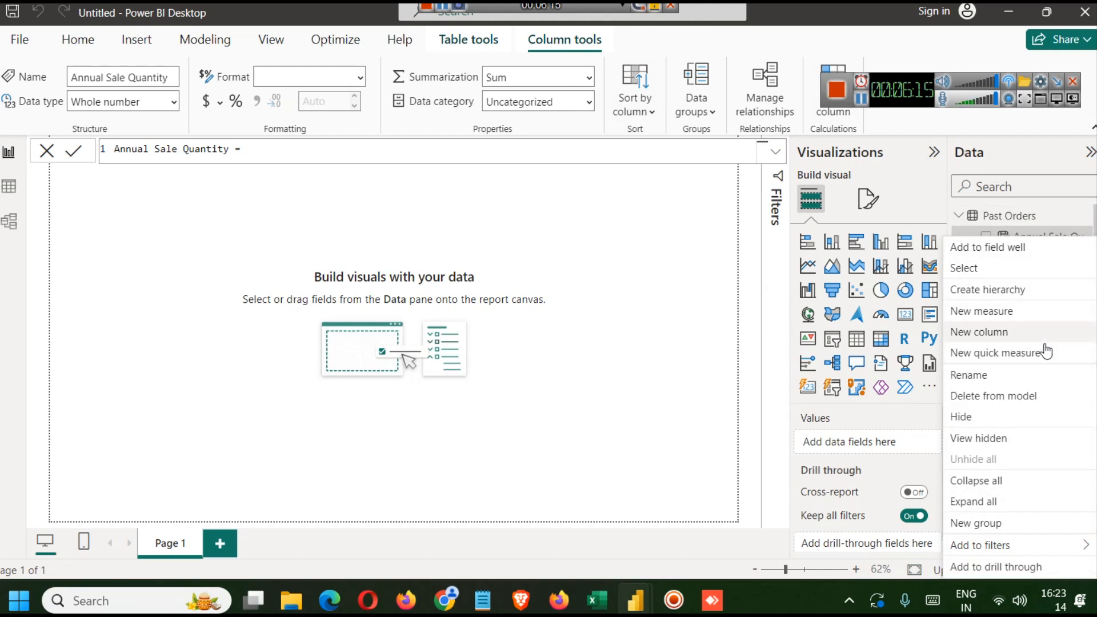
{"action": "left_click", "coordinate": [1021, 397]}
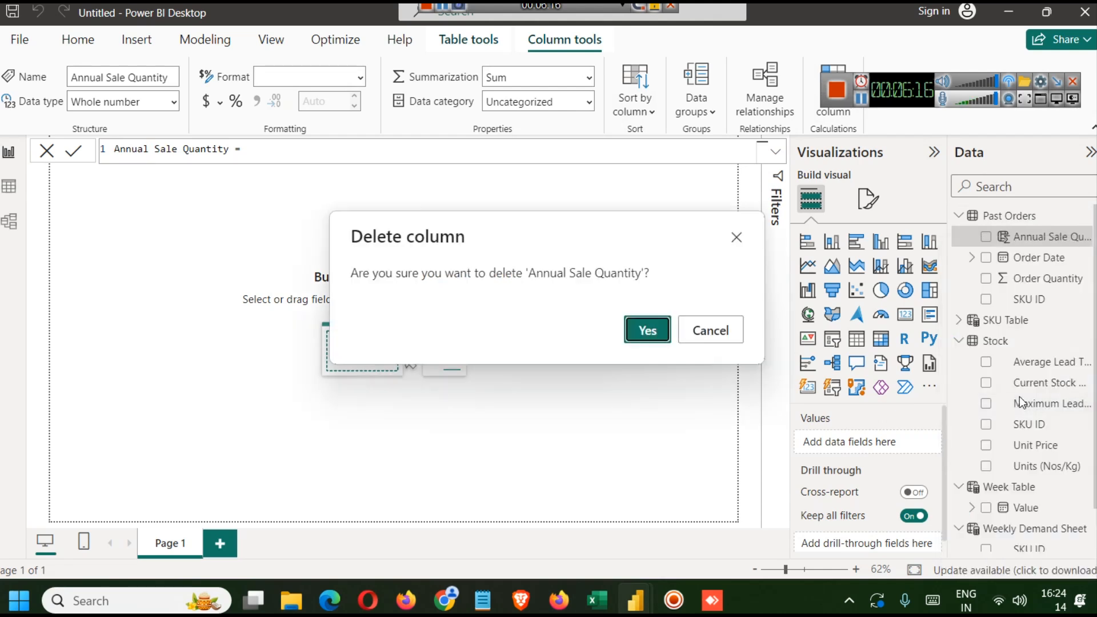
{"action": "left_click", "coordinate": [645, 328]}
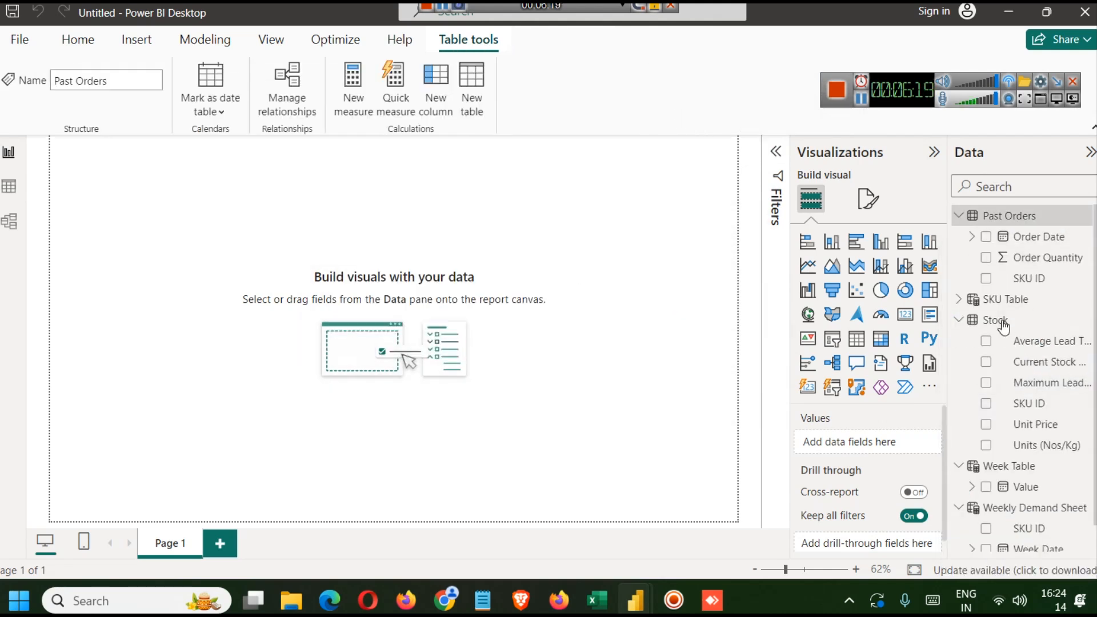
- Add a new calculated column to the Stock table and paste the Annual Sale Quantity formula into it
{"action": "left_click", "coordinate": [1001, 323]}
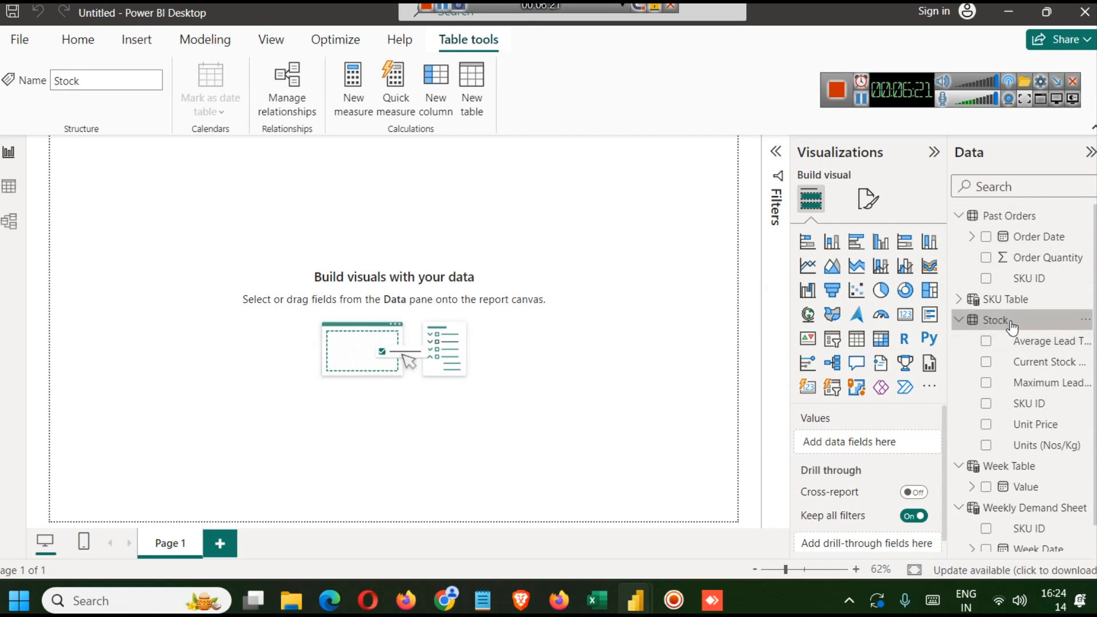
{"action": "left_click", "coordinate": [205, 39]}
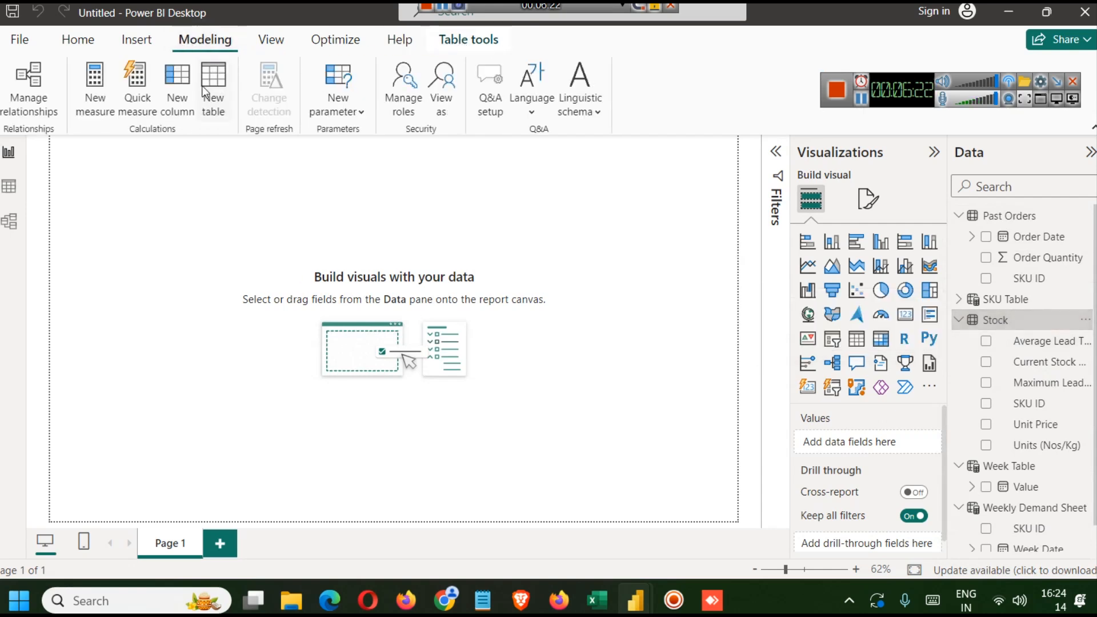
{"action": "left_click", "coordinate": [177, 103]}
{"action": "type", "text": "Annual Sale Quantity = CALCULATE(     SUM('Past Orders'[Order Quantity]),     FILTER('Past Orders',     'Past Orders'[SKU ID]= 'Stoc &&     'Past Orders'[Order Date] >= DATE(2020, 6, 14) - 365 ))"}
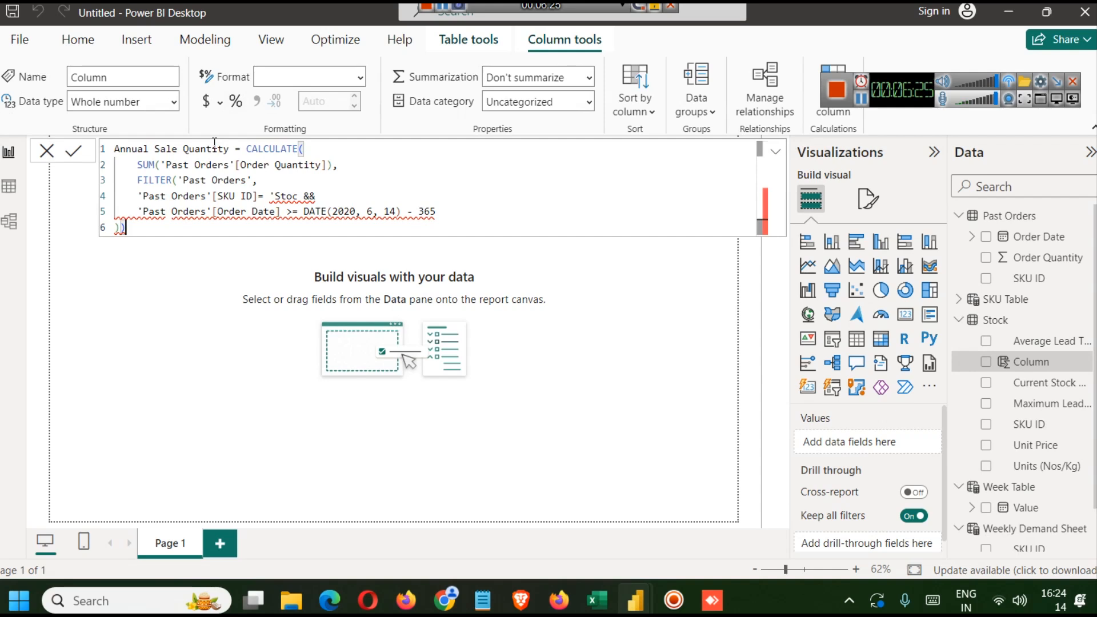
- Complete the matching condition's reference as 'Stock'[SKU ID] and commit the Annual Sale Quantity formula
{"action": "type", "text": "k"}
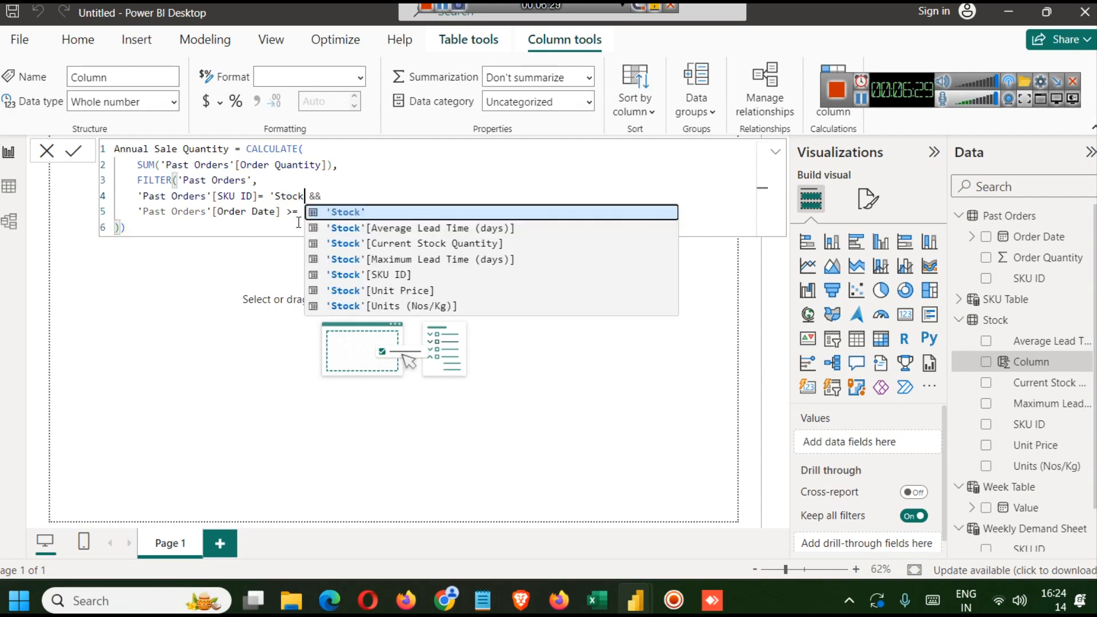
{"action": "key", "text": "Down"}
{"action": "key", "text": "Down"}
{"action": "key", "text": "Down"}
{"action": "key", "text": "Down"}
{"action": "key", "text": "Tab"}
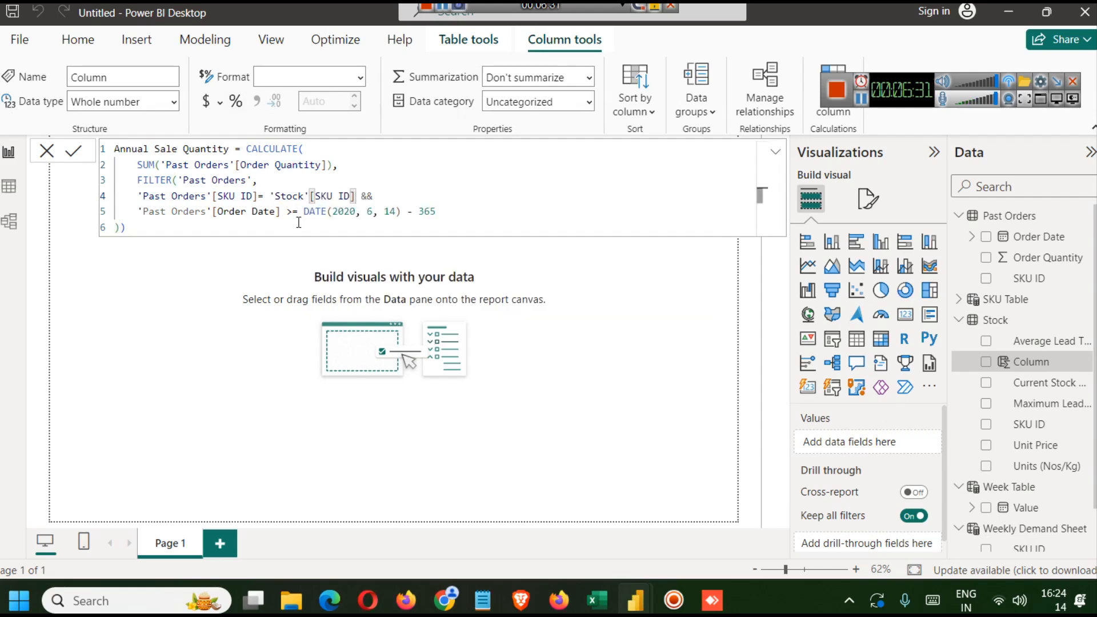
{"action": "left_click", "coordinate": [427, 188]}
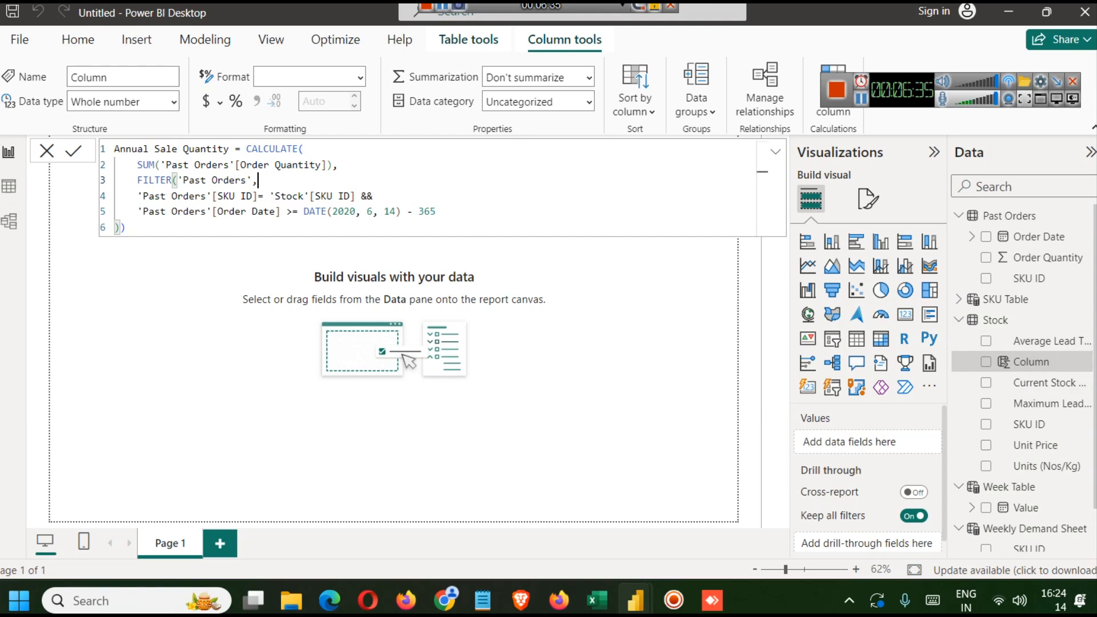
{"action": "left_click", "coordinate": [73, 151]}
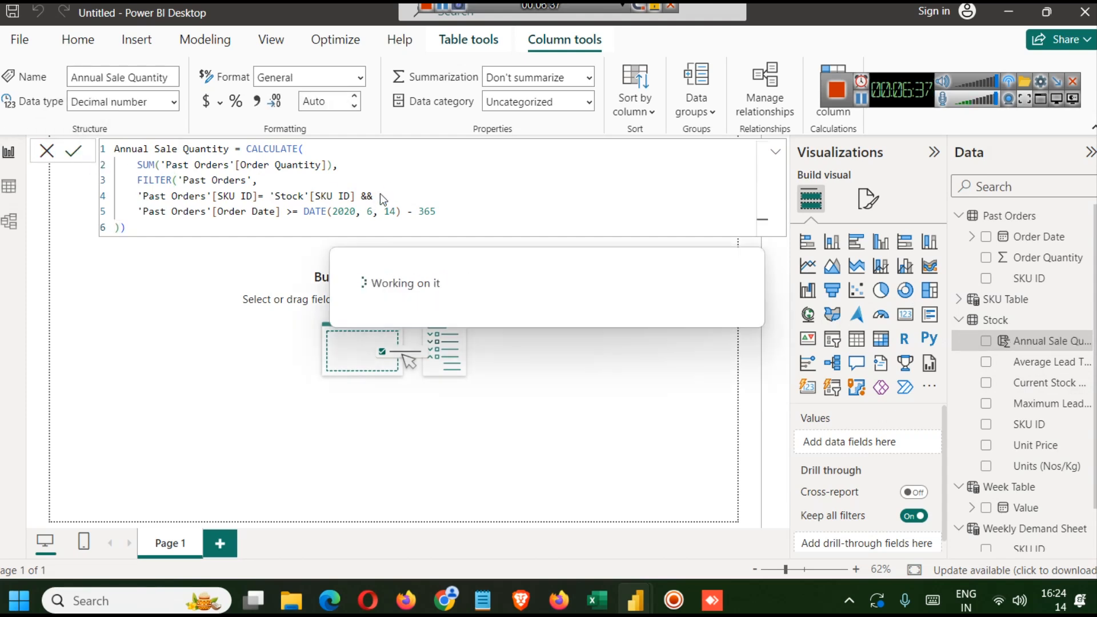
{"action": "left_click", "coordinate": [576, 327]}
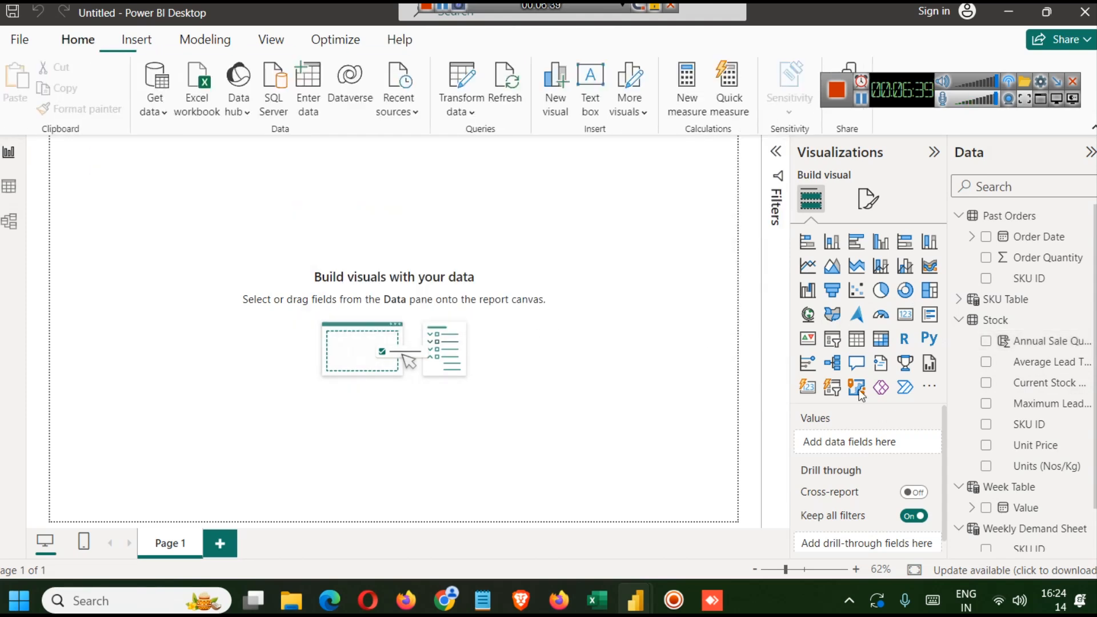
- Compare the new Annual Sale Quantity formula with the one in the finished report
{"action": "left_click", "coordinate": [1032, 343]}
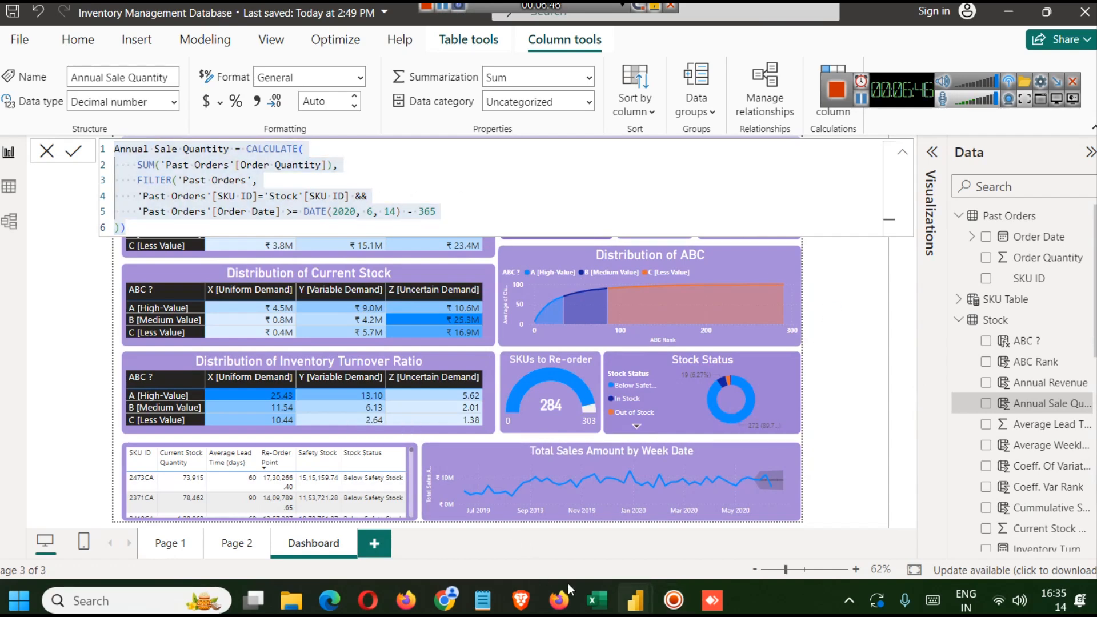
{"action": "mouse_move", "coordinate": [653, 588]}
{"action": "left_click", "coordinate": [640, 488]}
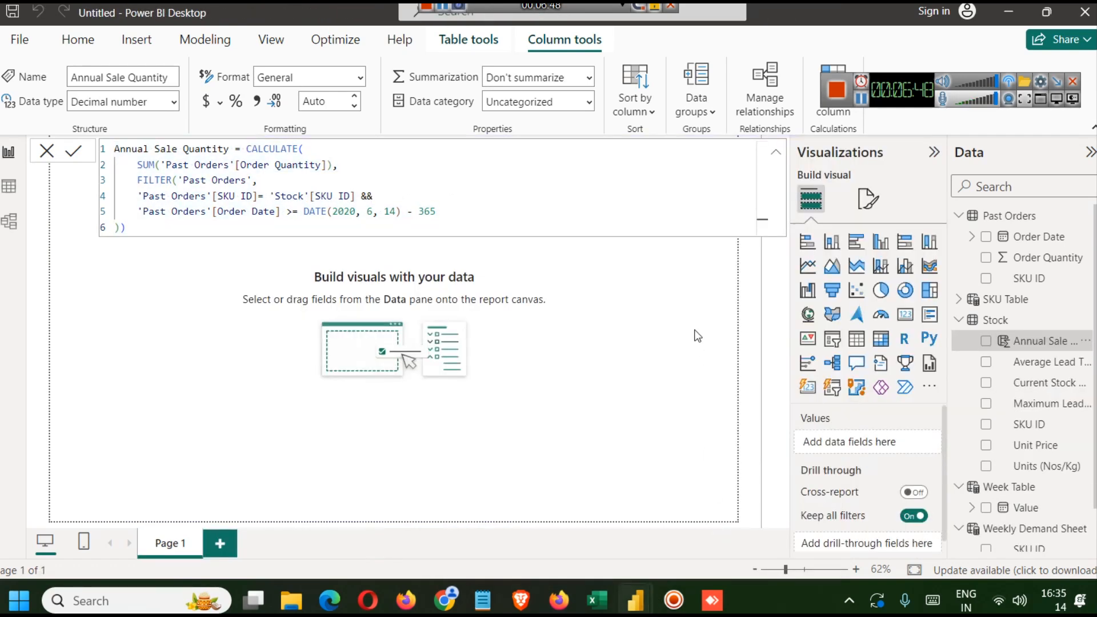
{"action": "left_click", "coordinate": [620, 327]}
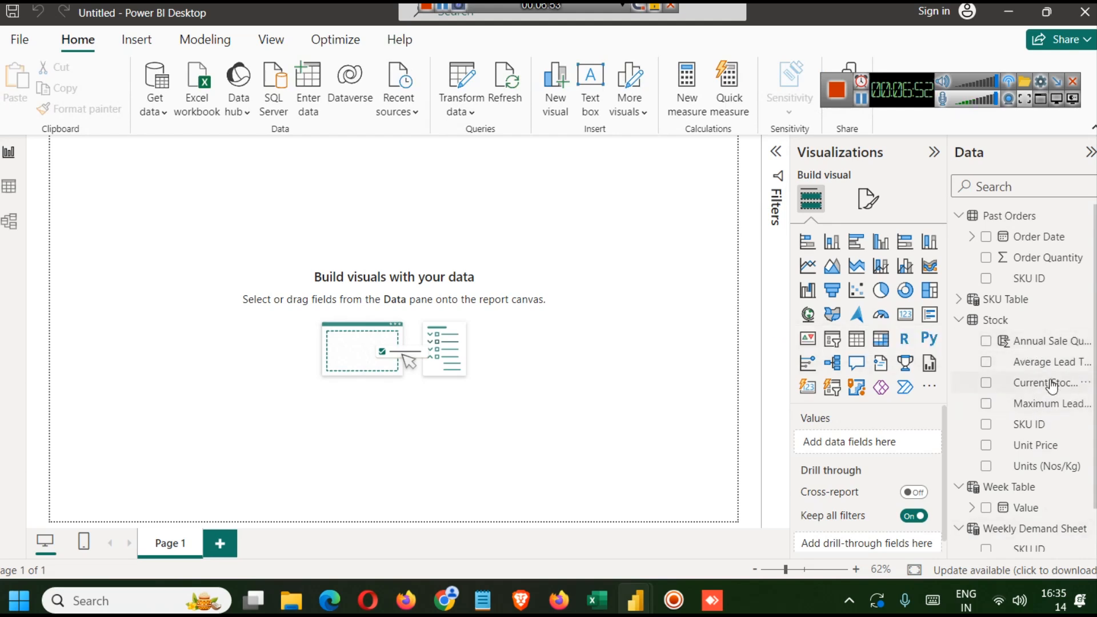
- Insert a line chart with Order Date on the X-axis and Annual Sale Quantity on the Y-axis
{"action": "scroll", "coordinate": [1045, 462], "scroll_direction": "down", "scroll_amount": 2}
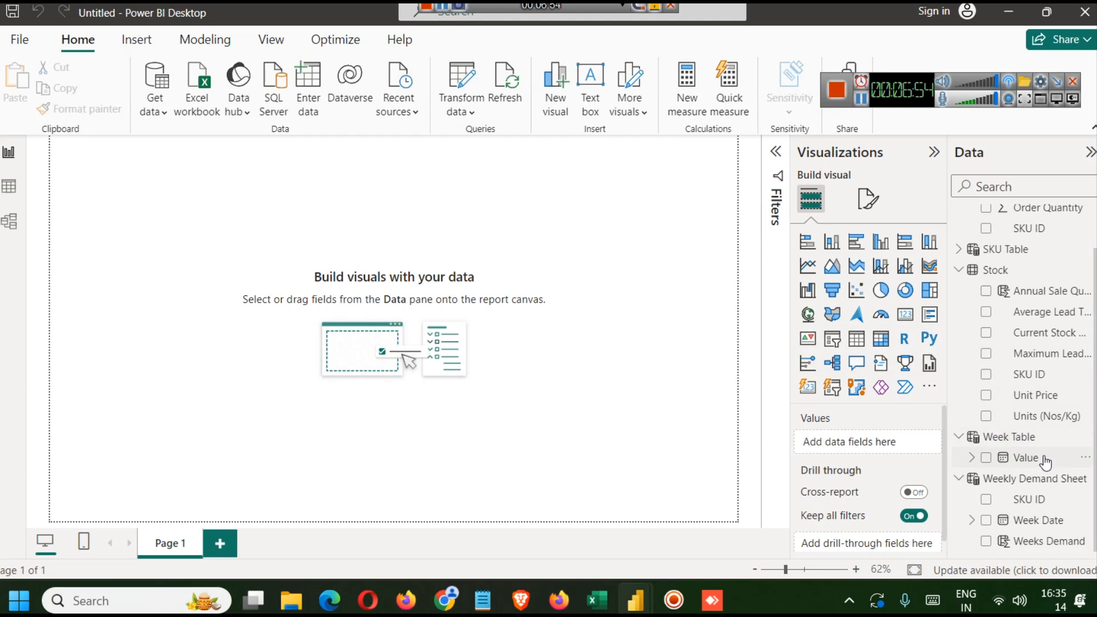
{"action": "scroll", "coordinate": [1037, 246], "scroll_direction": "up", "scroll_amount": 2}
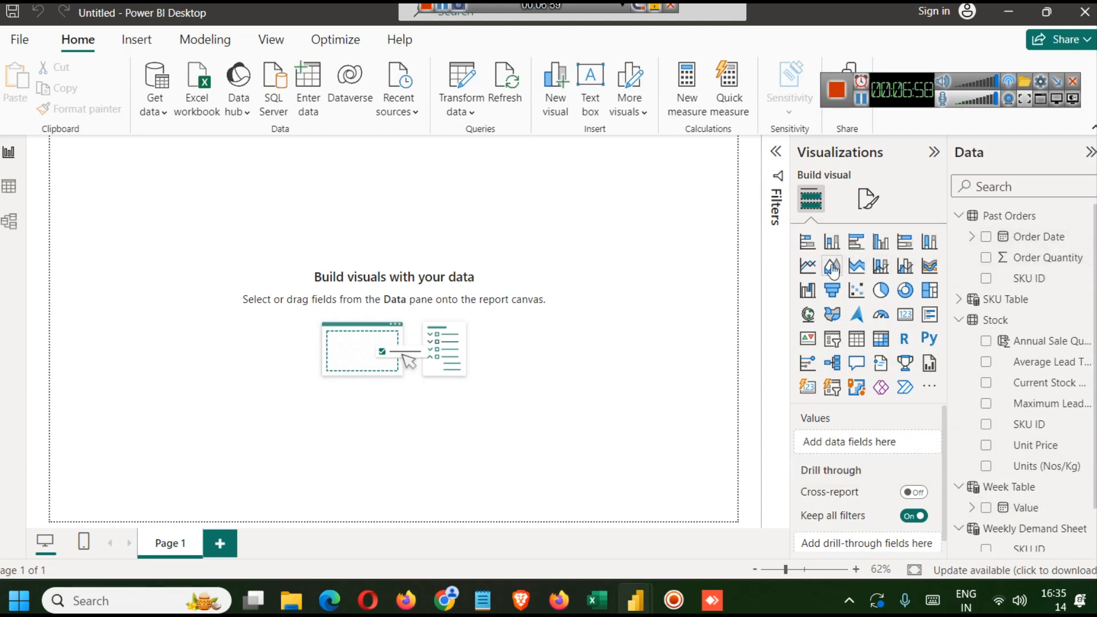
{"action": "left_click", "coordinate": [807, 265]}
{"action": "left_click_drag", "start_coordinate": [124, 208], "coordinate": [533, 269]}
{"action": "left_click_drag", "start_coordinate": [370, 235], "coordinate": [376, 273]}
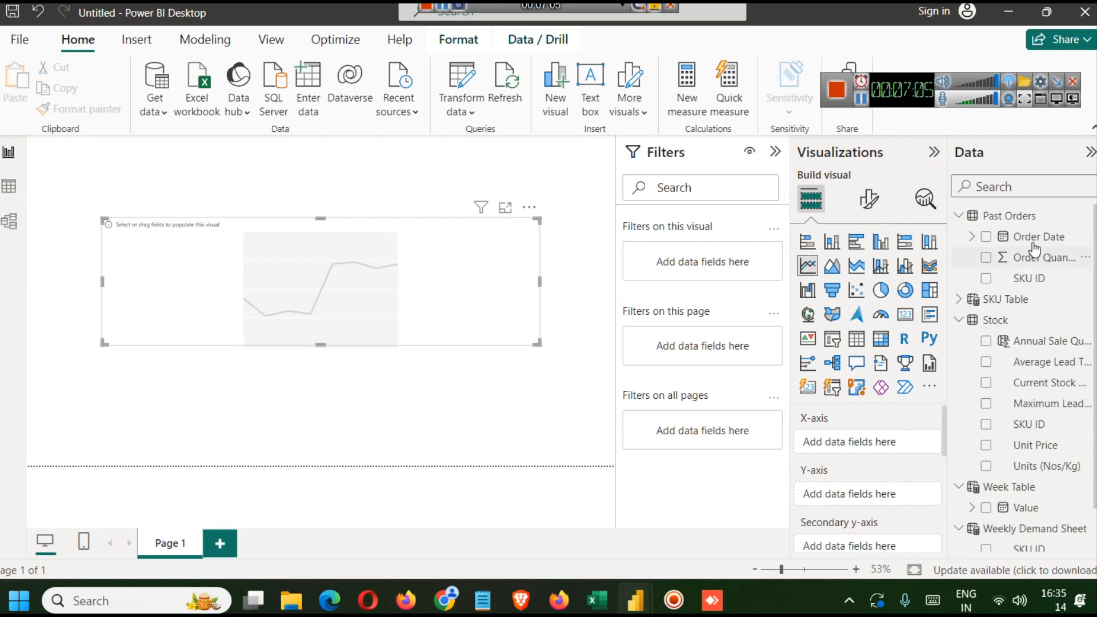
{"action": "left_click_drag", "start_coordinate": [1033, 249], "coordinate": [854, 443]}
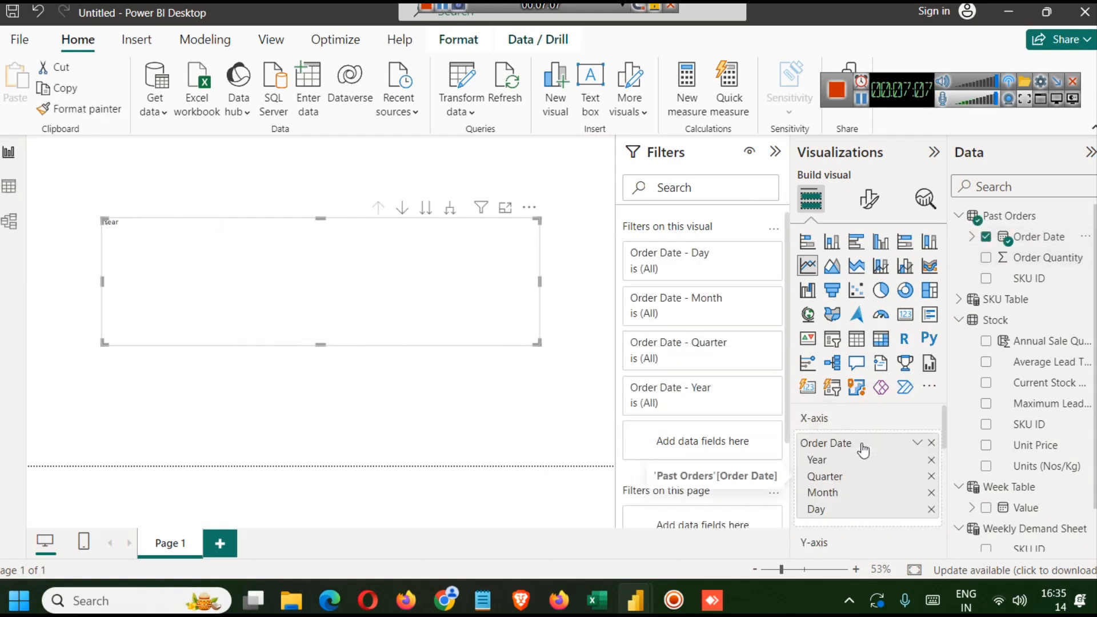
{"action": "scroll", "coordinate": [866, 503], "scroll_direction": "down", "scroll_amount": 3}
{"action": "scroll", "coordinate": [866, 503], "scroll_direction": "up", "scroll_amount": 2}
{"action": "left_click_drag", "start_coordinate": [1045, 341], "coordinate": [856, 480]}
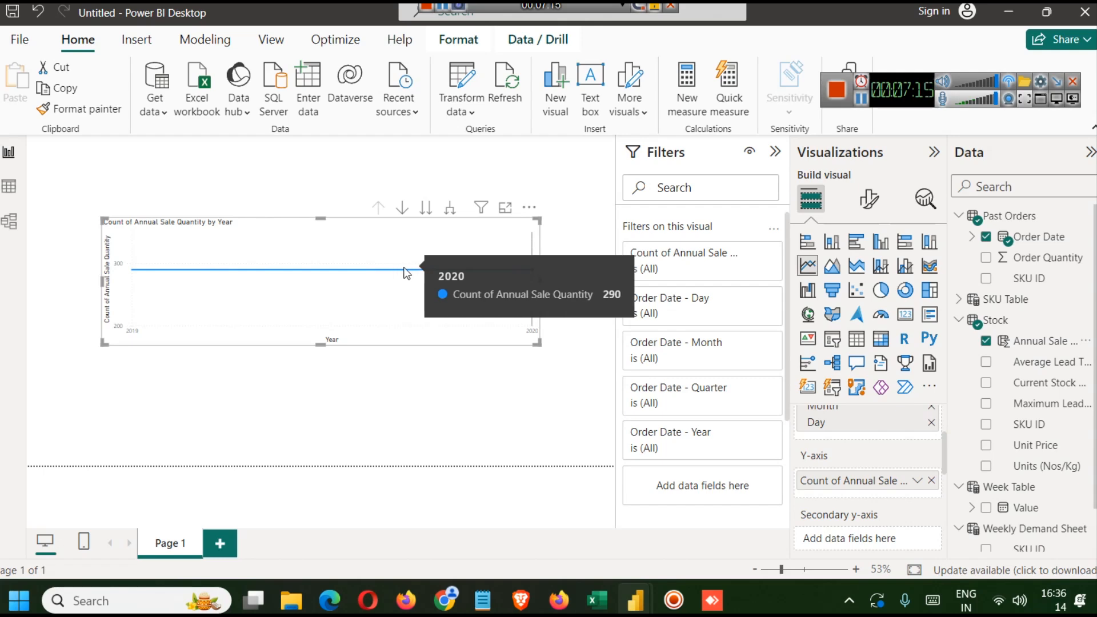
- Change the chart's Annual Sale Quantity aggregation to Average
{"action": "left_click", "coordinate": [917, 487]}
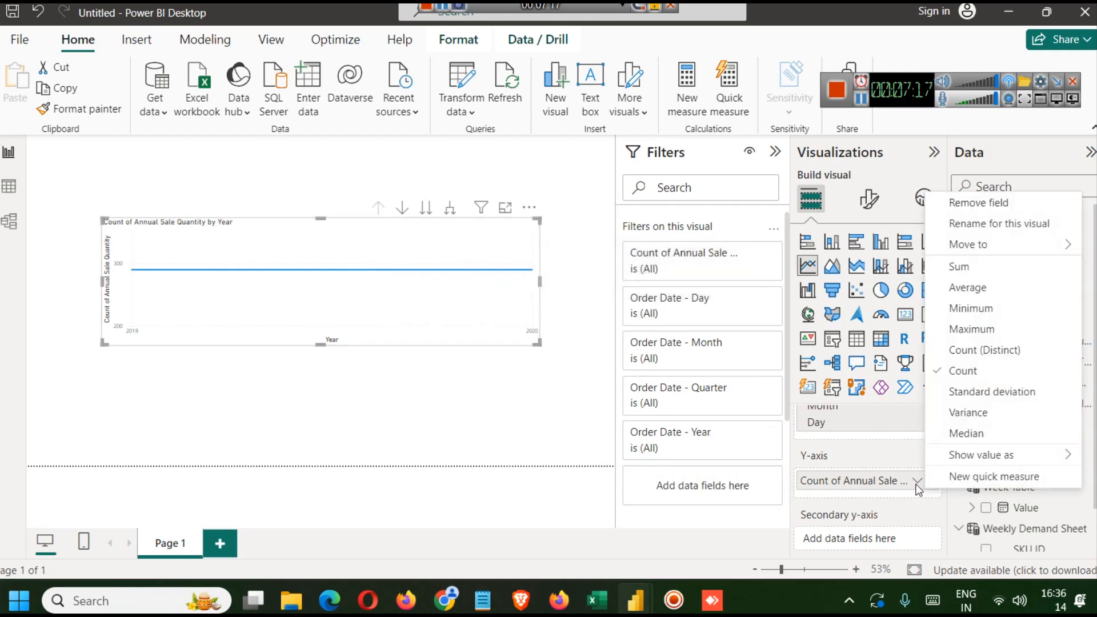
{"action": "left_click", "coordinate": [993, 289]}
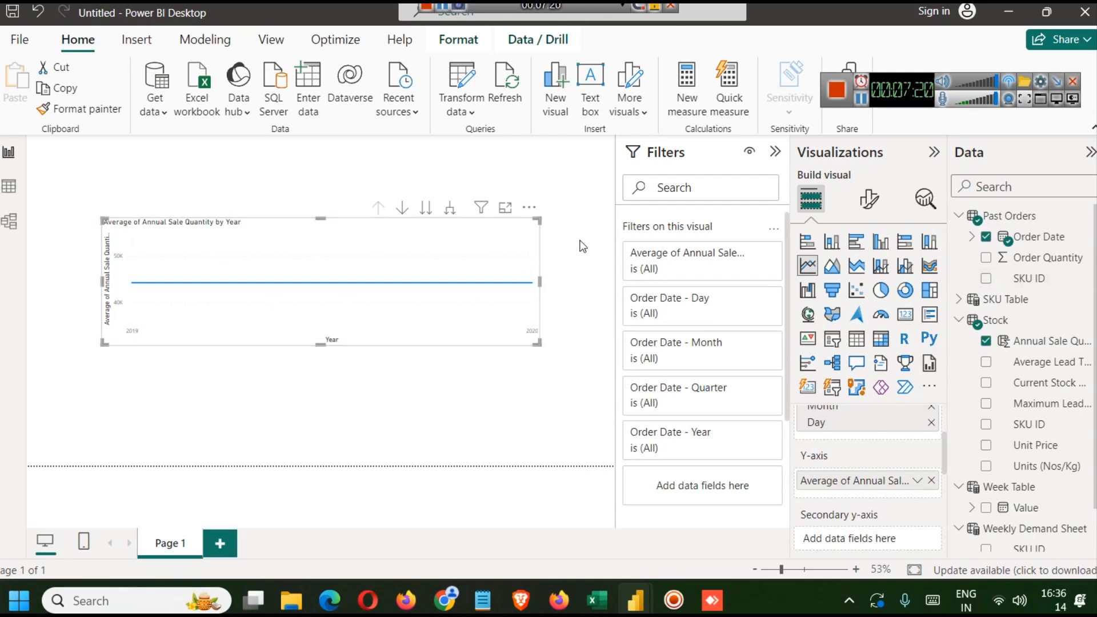
{"action": "left_click", "coordinate": [598, 351]}
{"action": "left_click", "coordinate": [370, 285]}
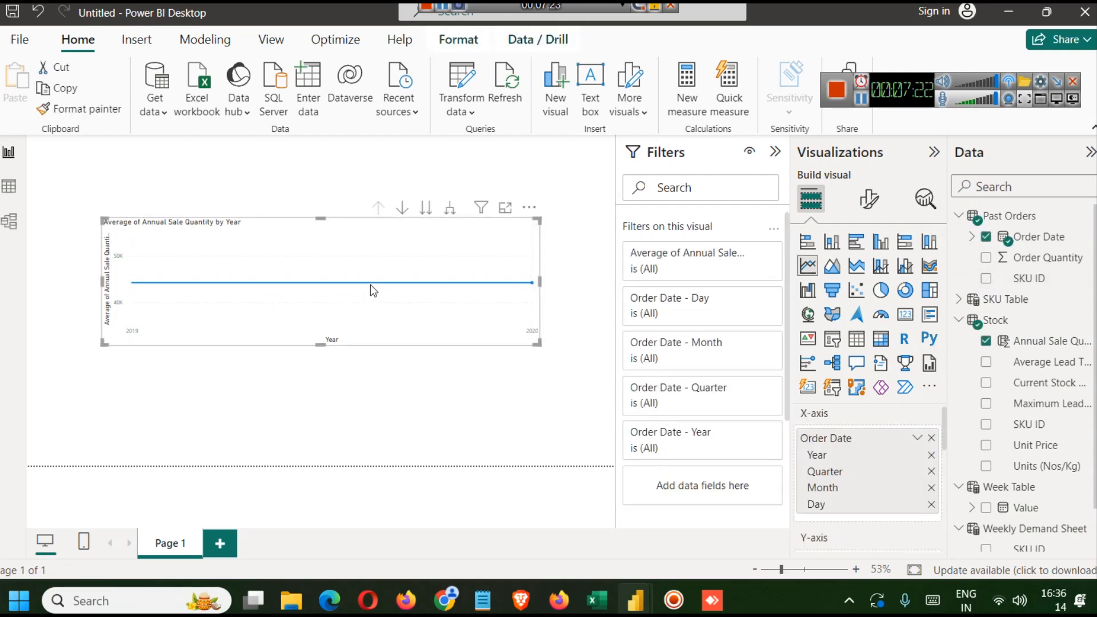
- Delete the line chart from the canvas
{"action": "left_click", "coordinate": [403, 211]}
{"action": "left_click", "coordinate": [425, 208]}
{"action": "left_click", "coordinate": [509, 232]}
{"action": "key", "text": "Delete"}
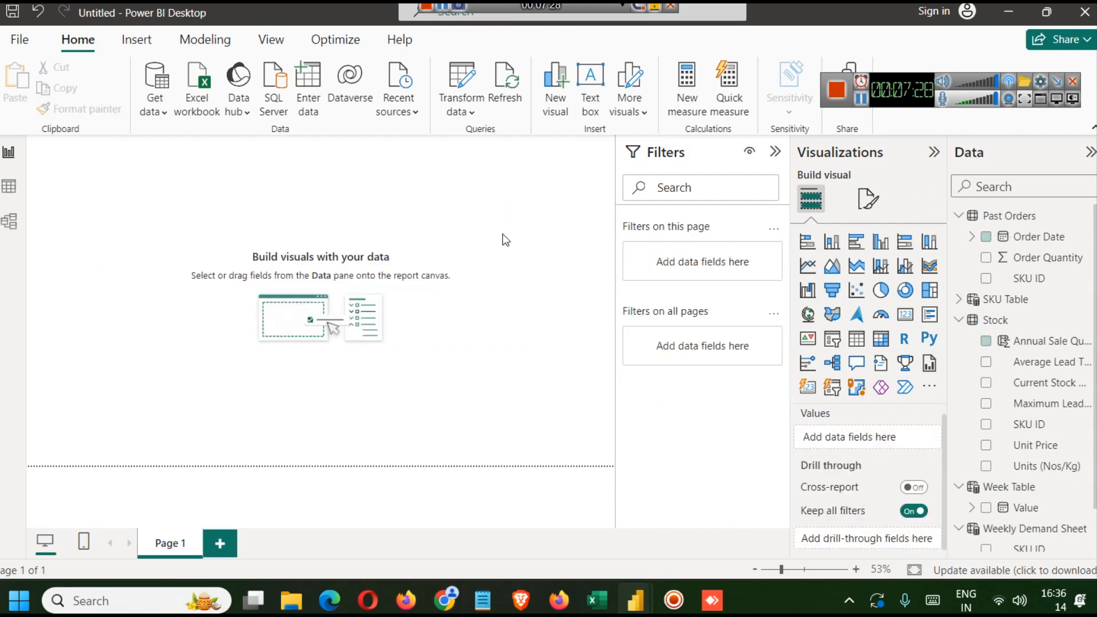
- Review the Revenue Share % and Annual Revenue column formulas in the finished report
{"action": "left_click", "coordinate": [1037, 341]}
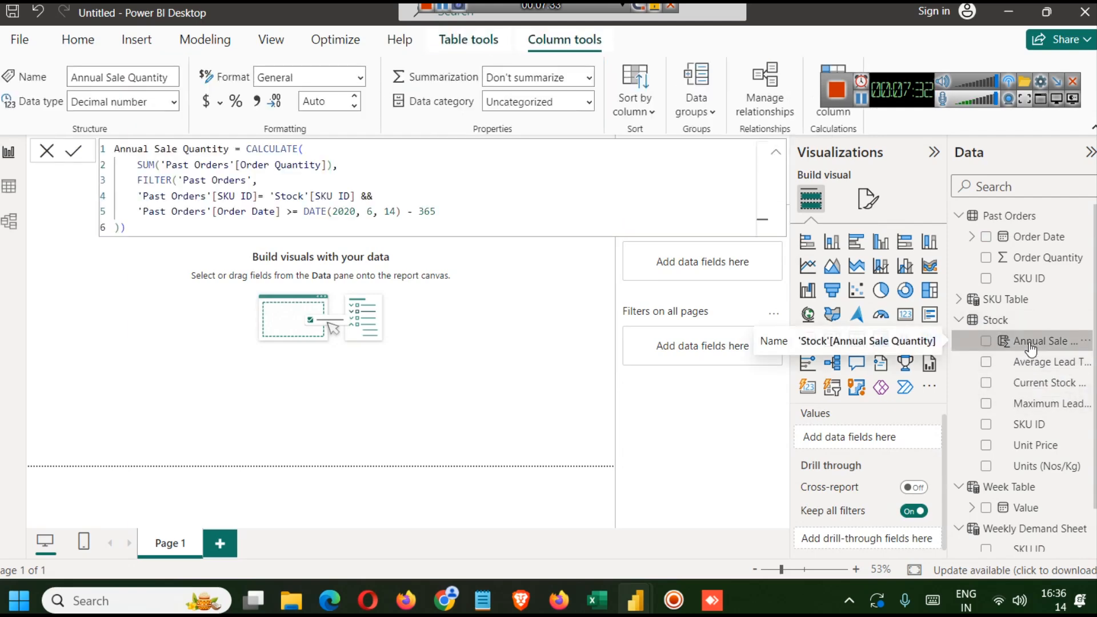
{"action": "left_click", "coordinate": [495, 313]}
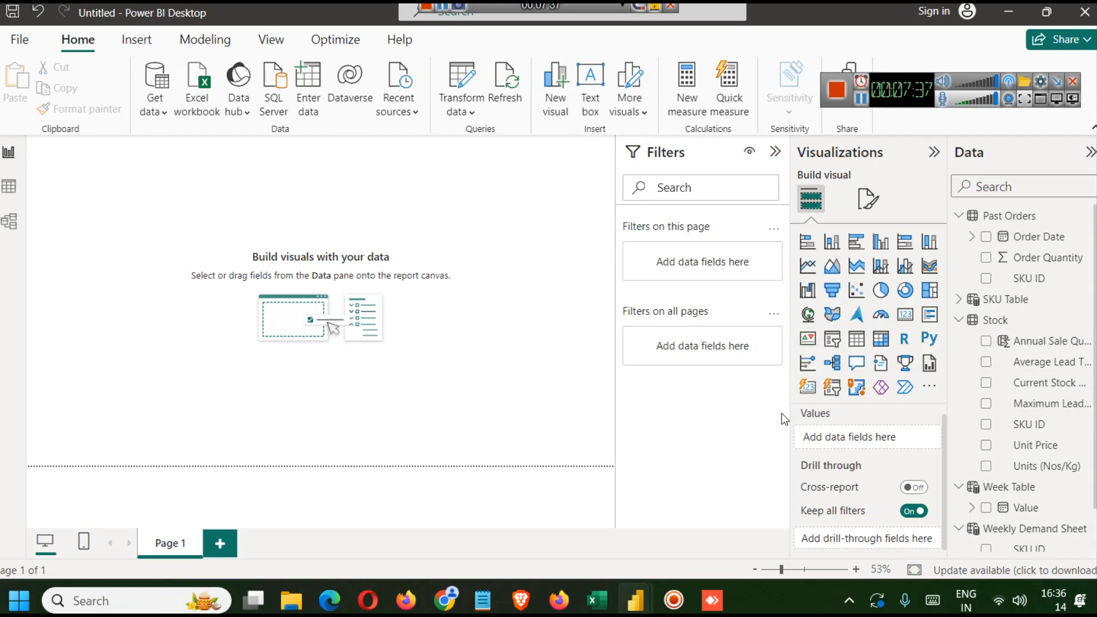
{"action": "mouse_move", "coordinate": [639, 587]}
{"action": "left_click", "coordinate": [530, 445]}
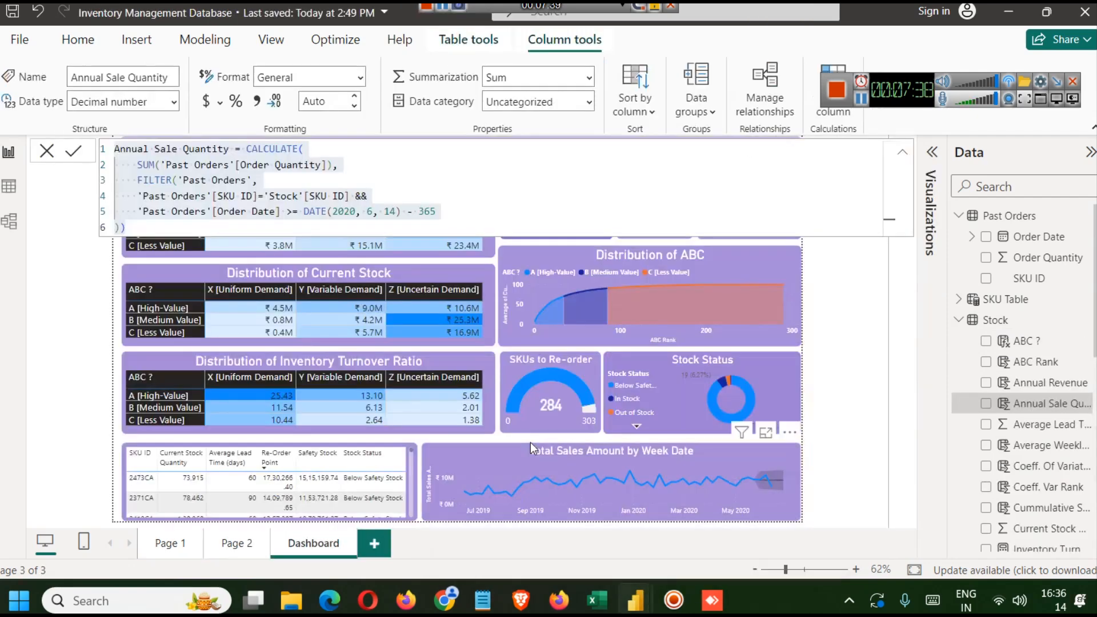
{"action": "scroll", "coordinate": [999, 455], "scroll_direction": "down", "scroll_amount": 3}
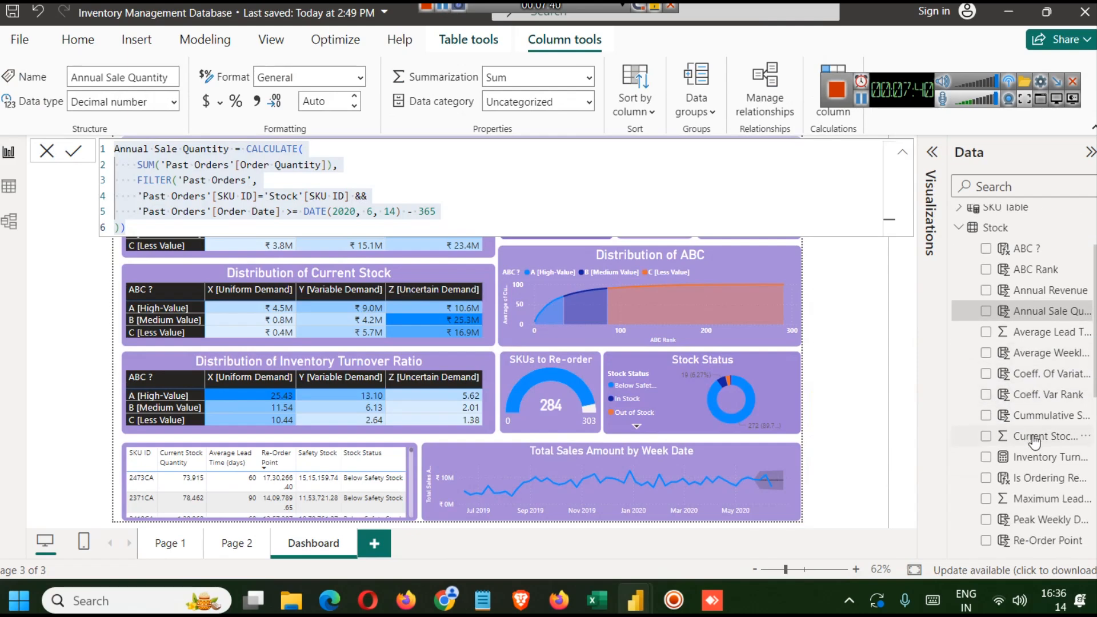
{"action": "left_click", "coordinate": [1036, 482]}
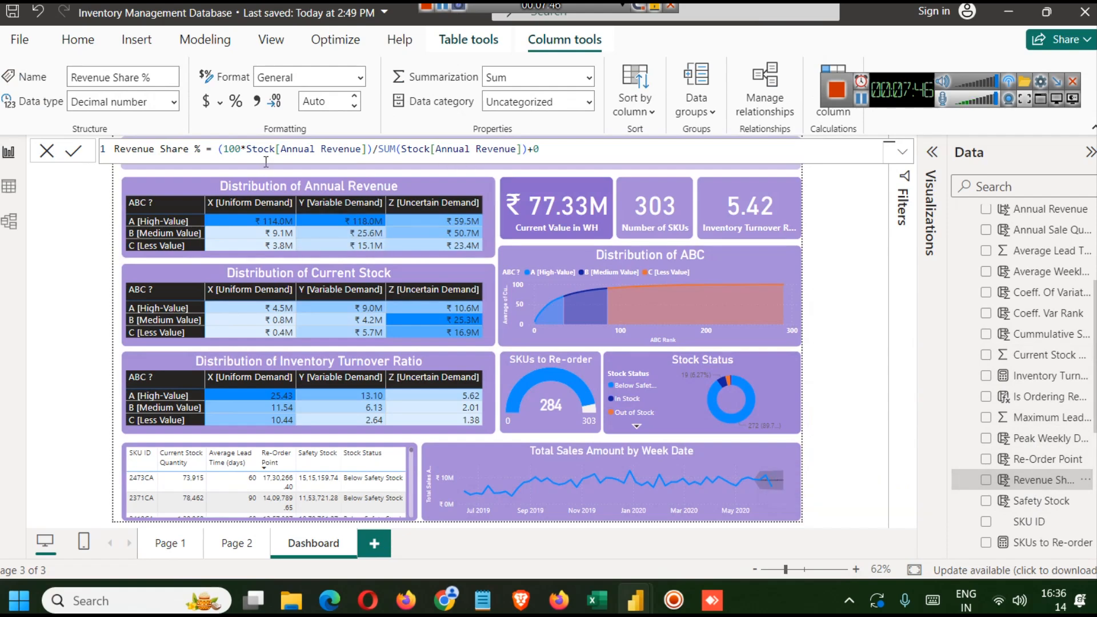
{"action": "scroll", "coordinate": [1040, 451], "scroll_direction": "up", "scroll_amount": 3}
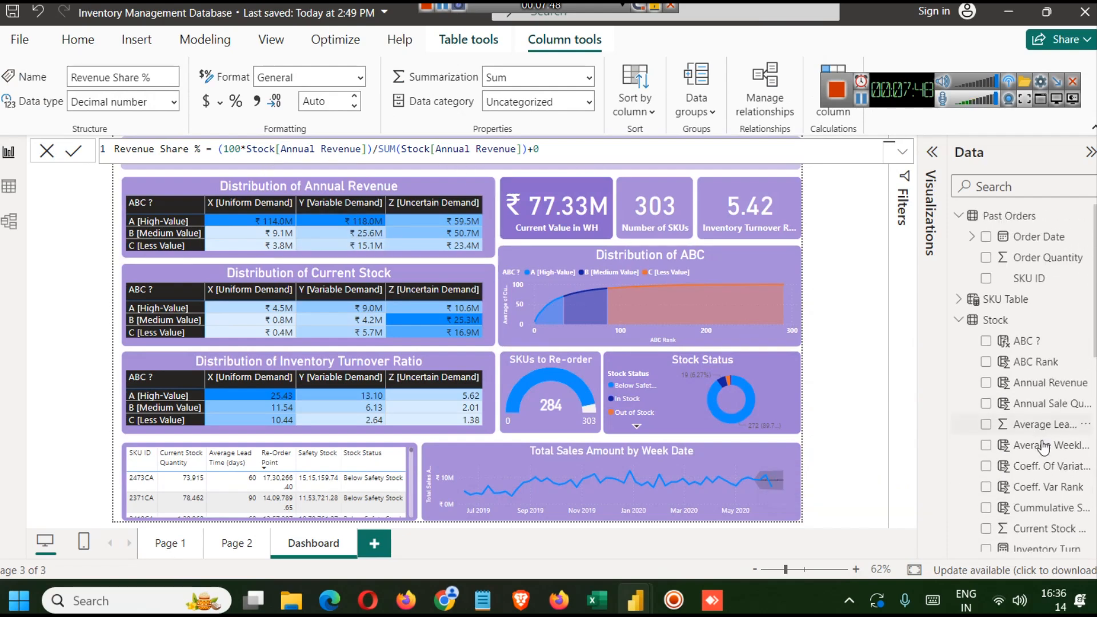
{"action": "left_click", "coordinate": [1046, 388]}
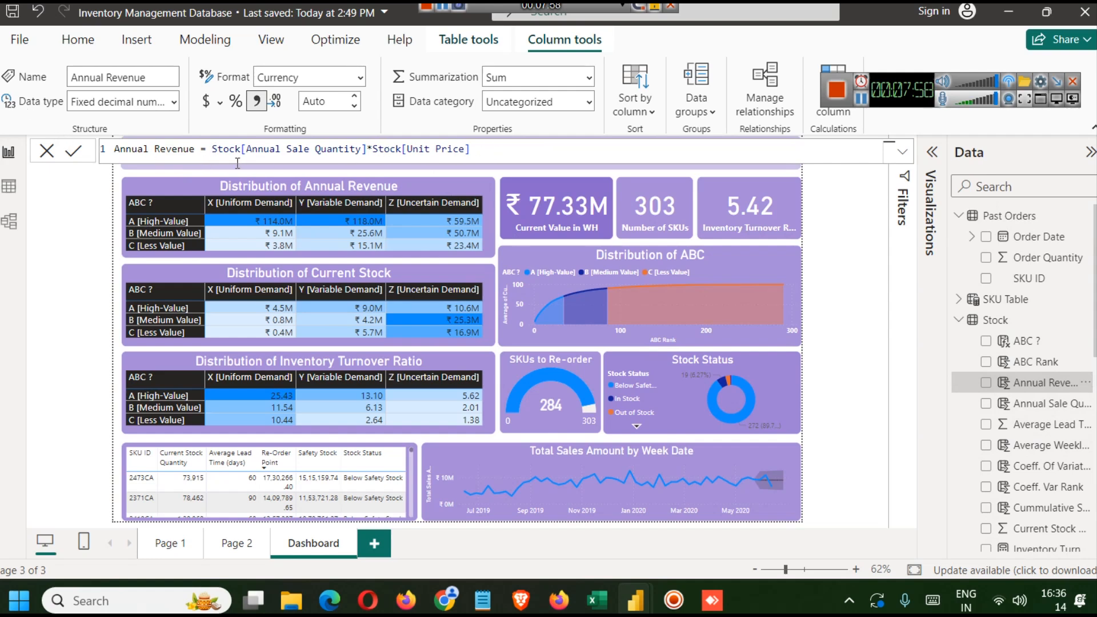
{"action": "left_click_drag", "start_coordinate": [369, 150], "coordinate": [208, 149]}
{"action": "left_click_drag", "start_coordinate": [471, 150], "coordinate": [377, 150]}
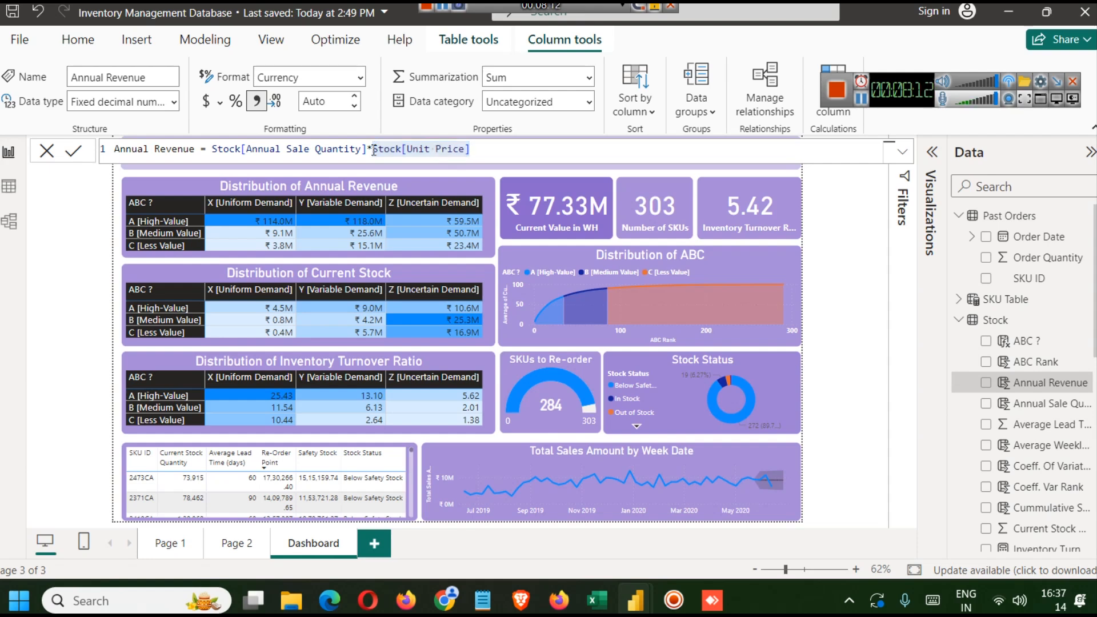
- Open Notepad and write down "Qty Unitprice" as a note
{"action": "key", "text": "super+r"}
{"action": "key", "text": "Return"}
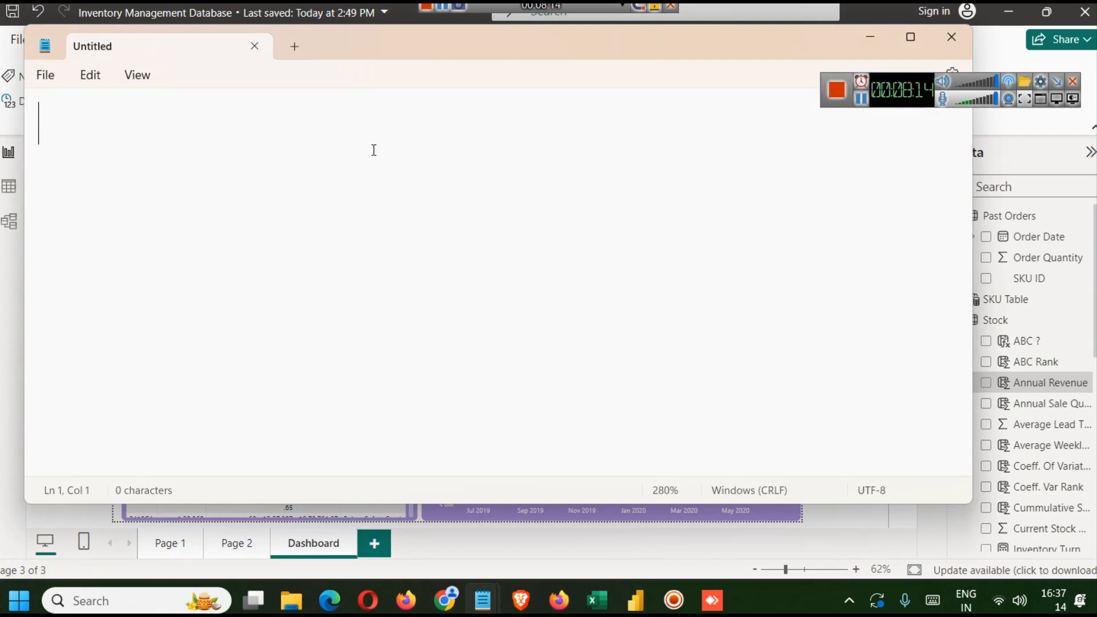
{"action": "type", "text": "Qty   Unit"}
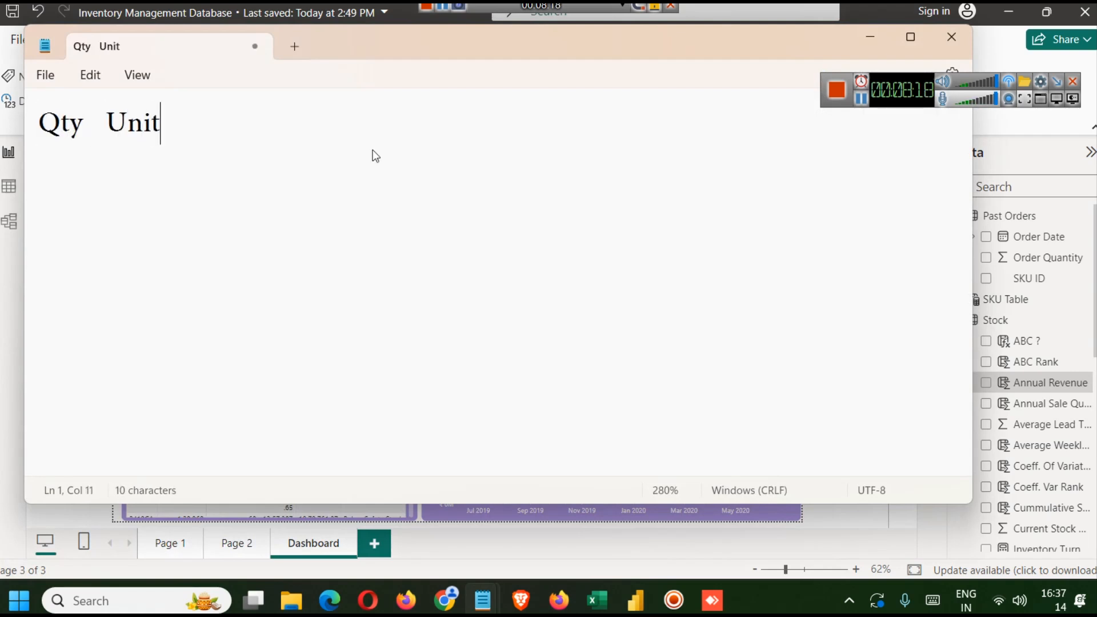
{"action": "type", "text": "price"}
{"action": "key", "text": "Return"}
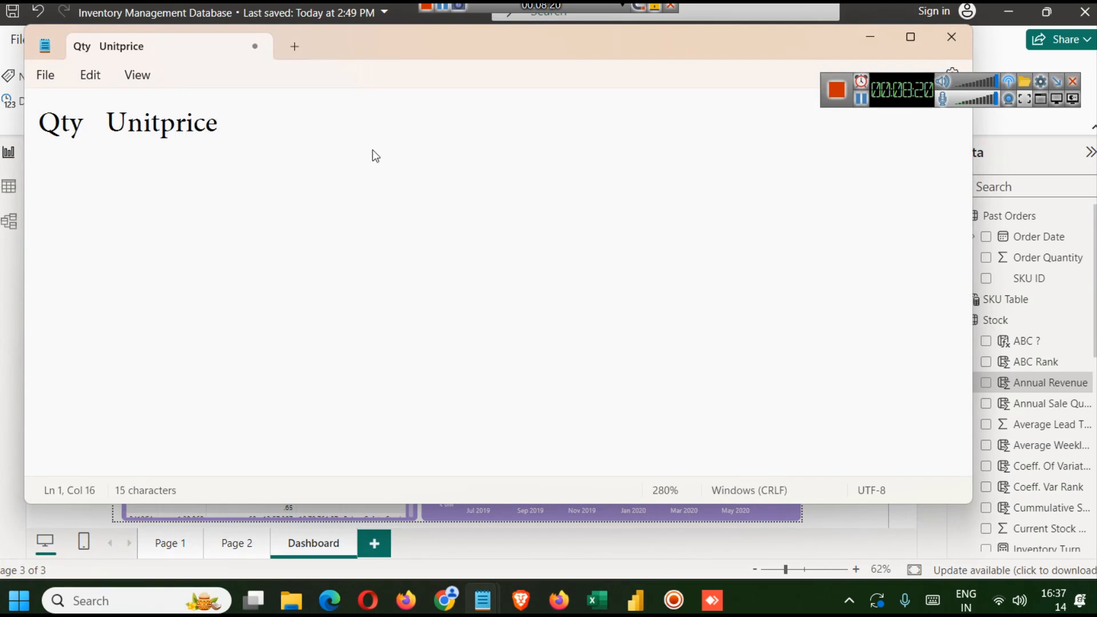
- Add a sample row with quantity 4 and unit price 500 under the Qty and Unitprice headings
{"action": "type", "text": "4  "}
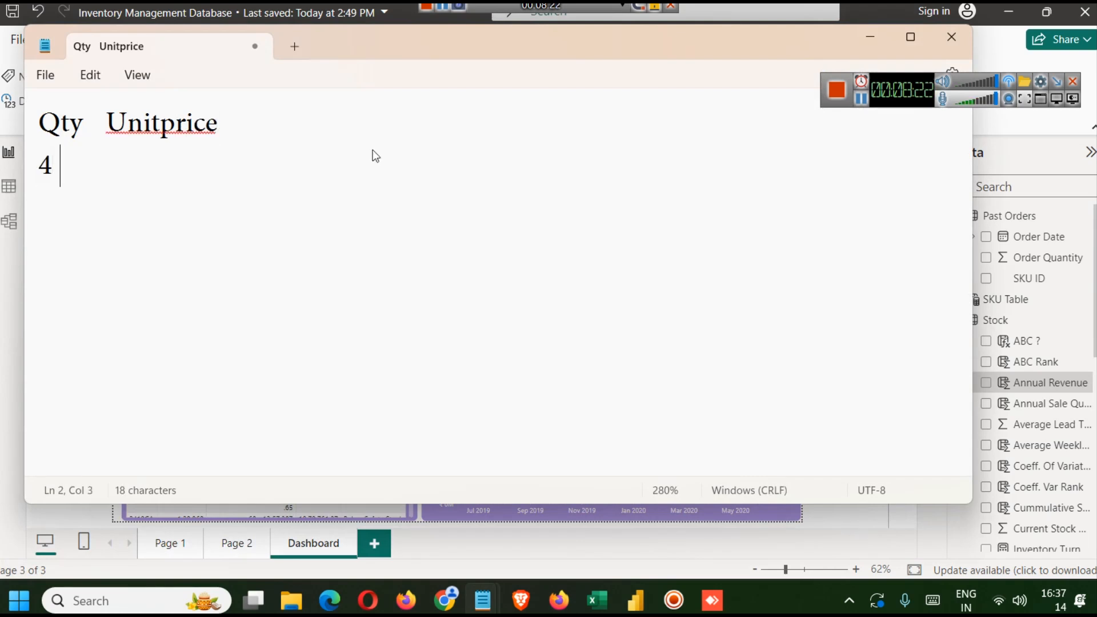
{"action": "type", "text": "      500"}
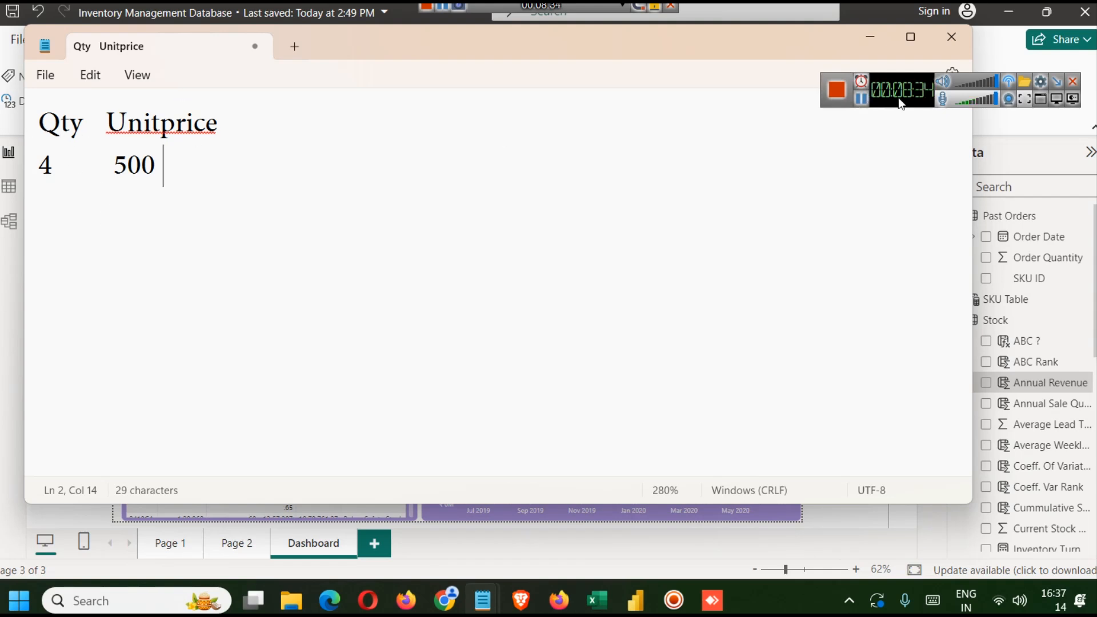
- Copy the Annual Revenue formula from the finished report and create it as a new calculated column in the new report's Stock table
{"action": "left_click", "coordinate": [874, 34]}
{"action": "left_click", "coordinate": [527, 156]}
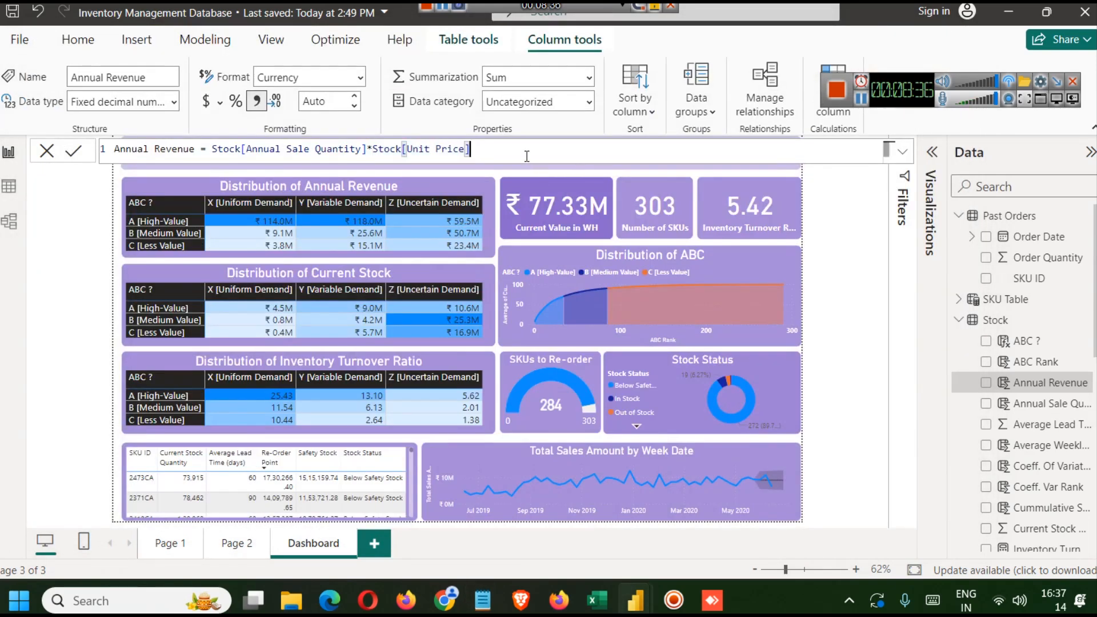
{"action": "key", "text": "ctrl+a"}
{"action": "key", "text": "ctrl+c"}
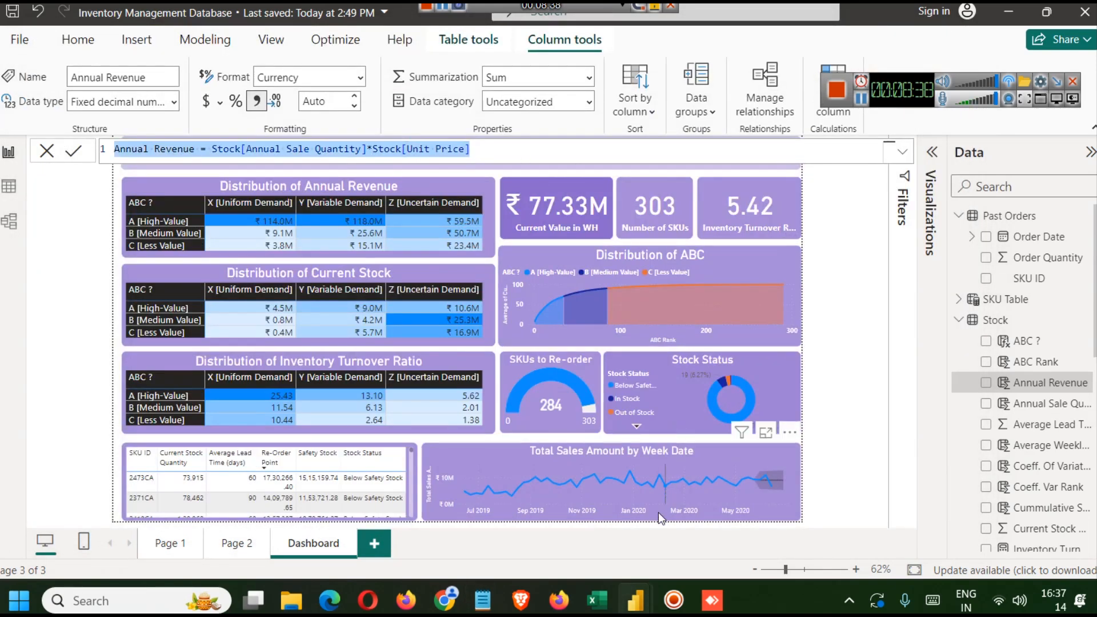
{"action": "mouse_move", "coordinate": [635, 589]}
{"action": "left_click", "coordinate": [653, 542]}
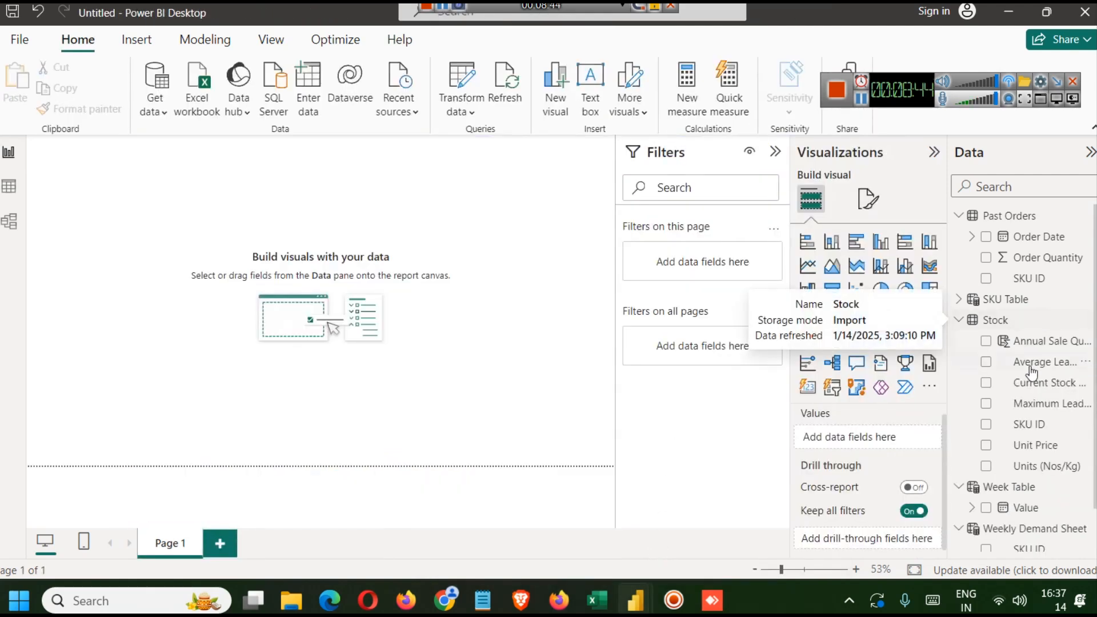
{"action": "left_click", "coordinate": [995, 320]}
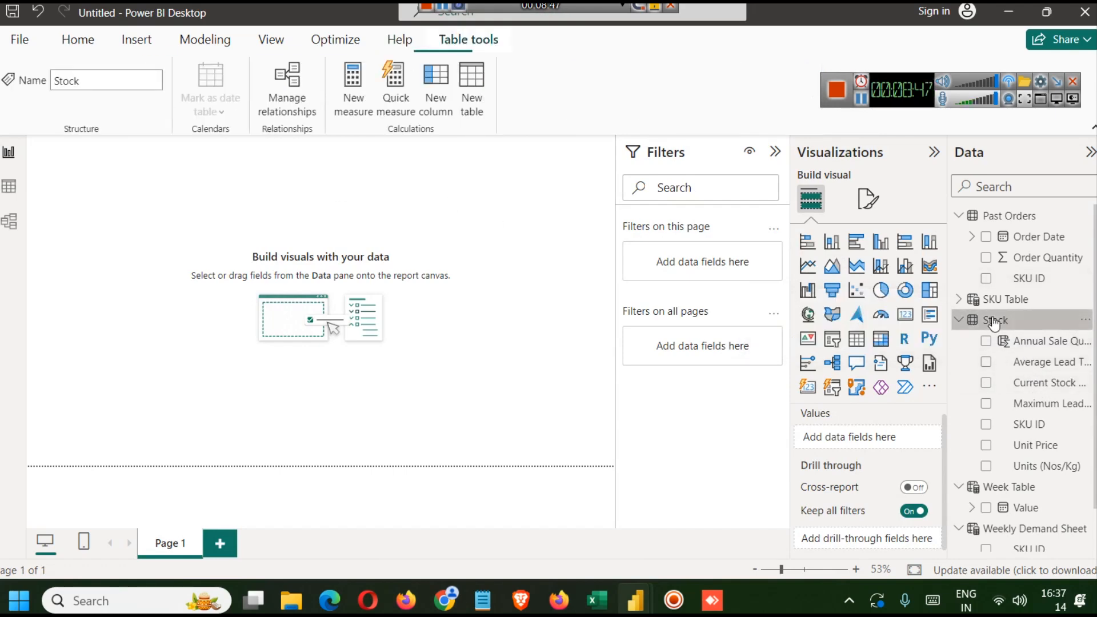
{"action": "left_click", "coordinate": [204, 38]}
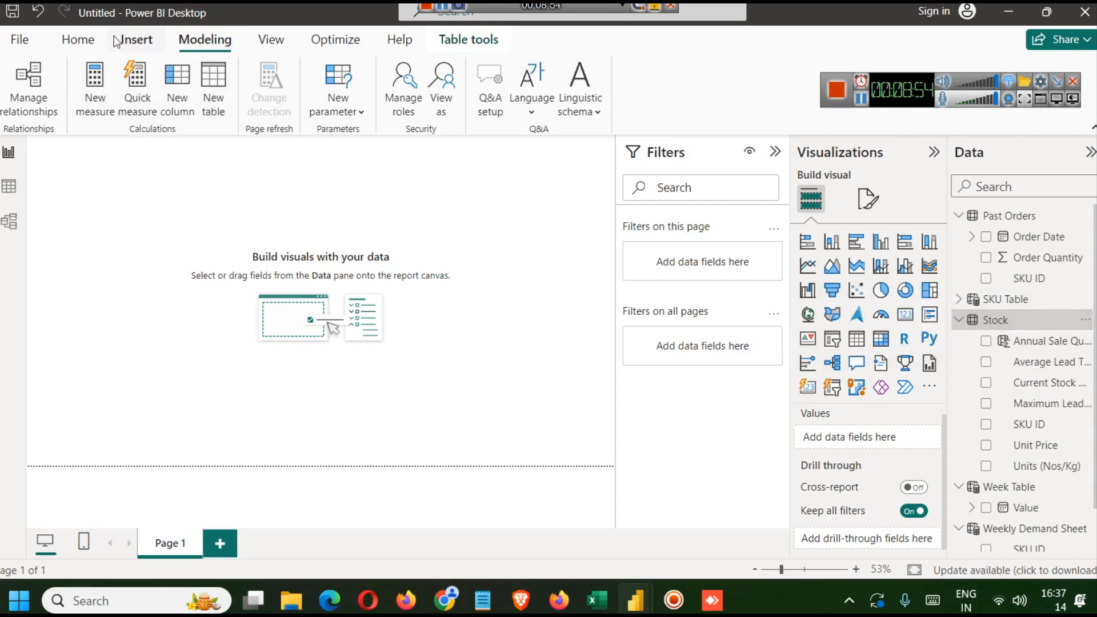
{"action": "left_click", "coordinate": [136, 39]}
{"action": "left_click", "coordinate": [191, 40]}
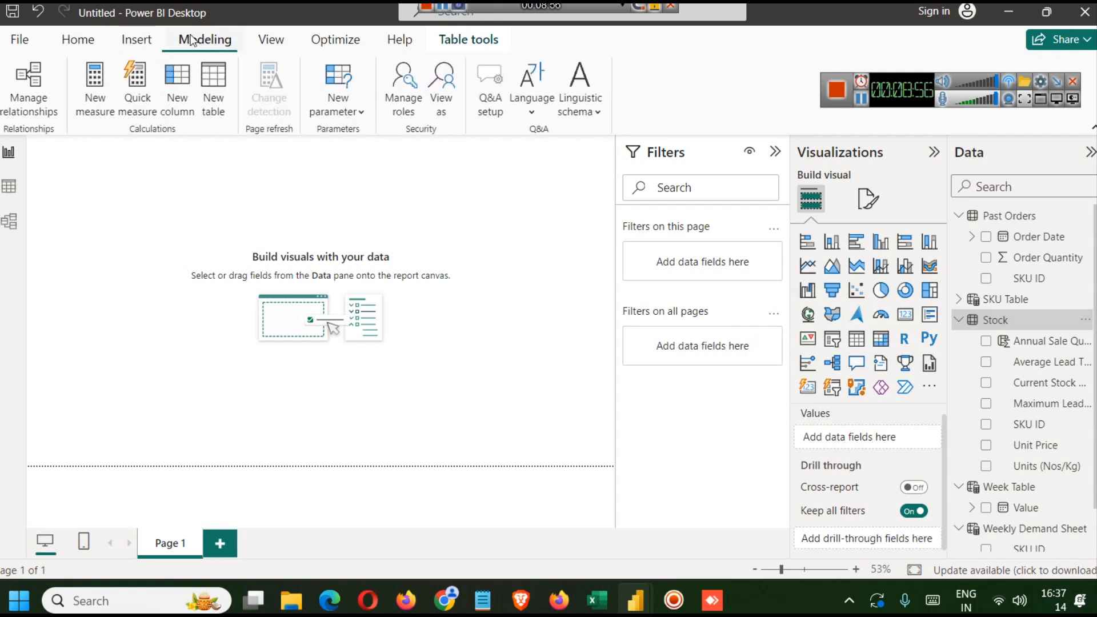
{"action": "left_click", "coordinate": [185, 106]}
{"action": "key", "text": "ctrl+a"}
{"action": "key", "text": "ctrl+v"}
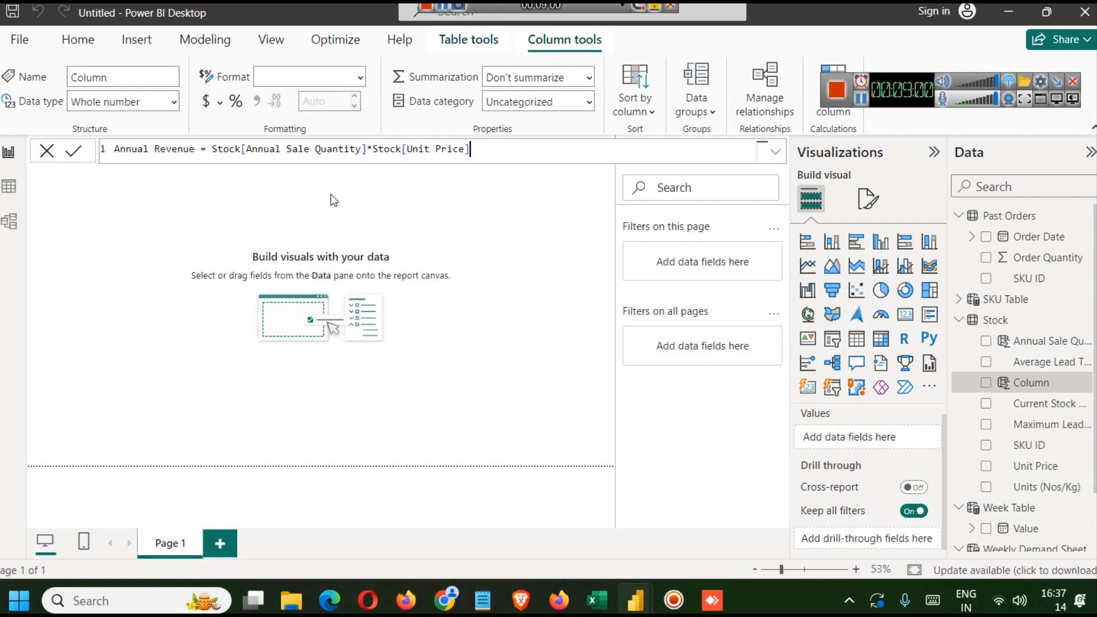
{"action": "left_click", "coordinate": [75, 152]}
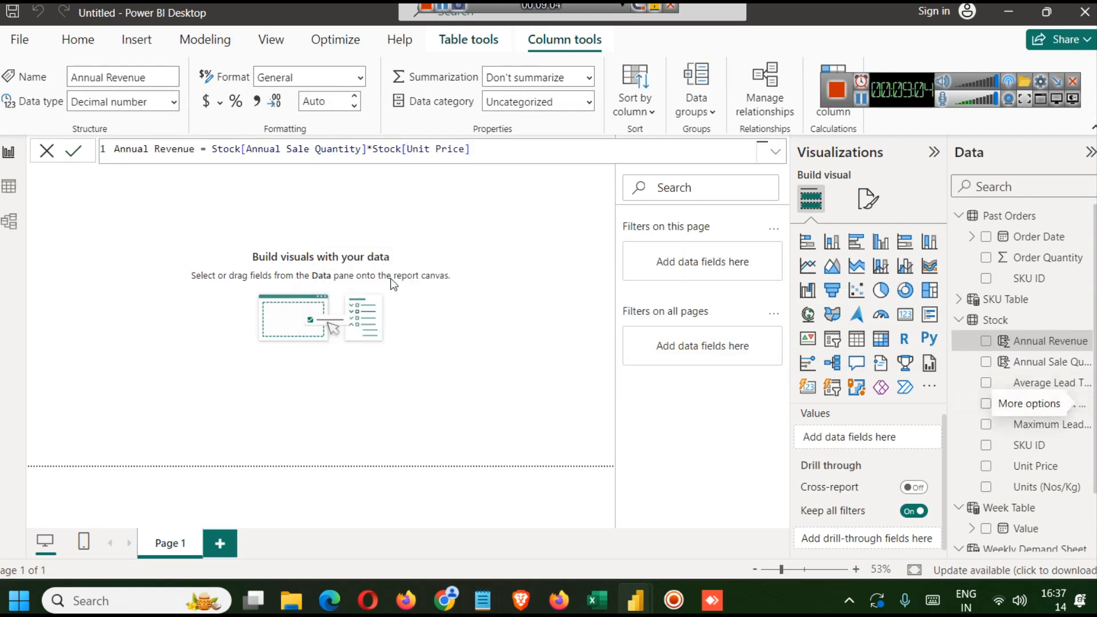
- Try a visual of Annual Revenue with Order Date, switching it to a line chart and clearing its axis fields
{"action": "left_click", "coordinate": [985, 341]}
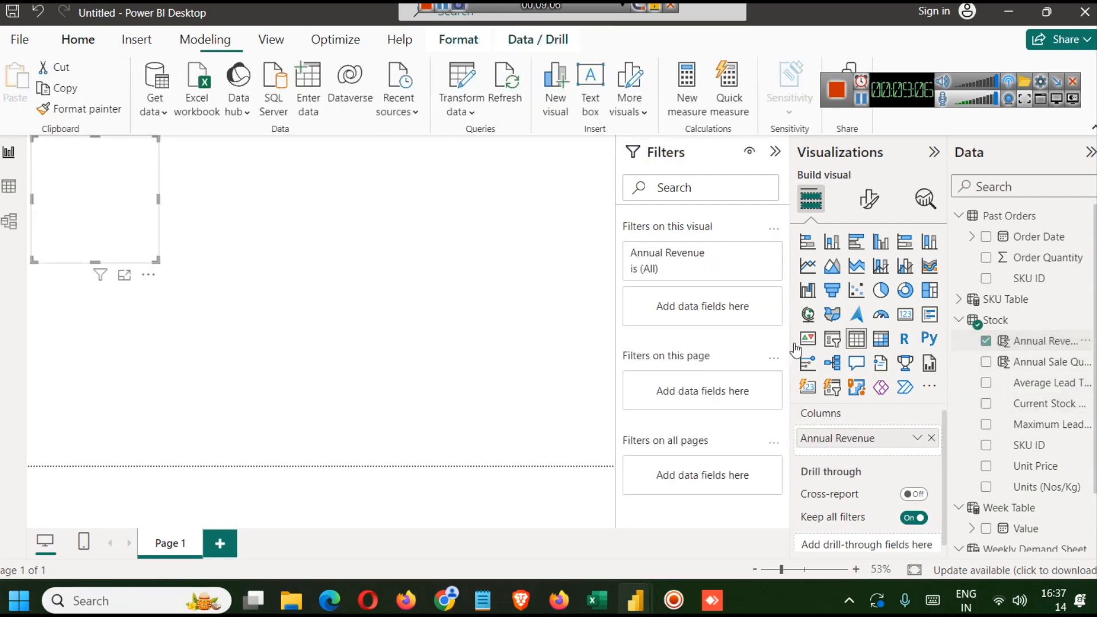
{"action": "left_click_drag", "start_coordinate": [140, 216], "coordinate": [320, 269]}
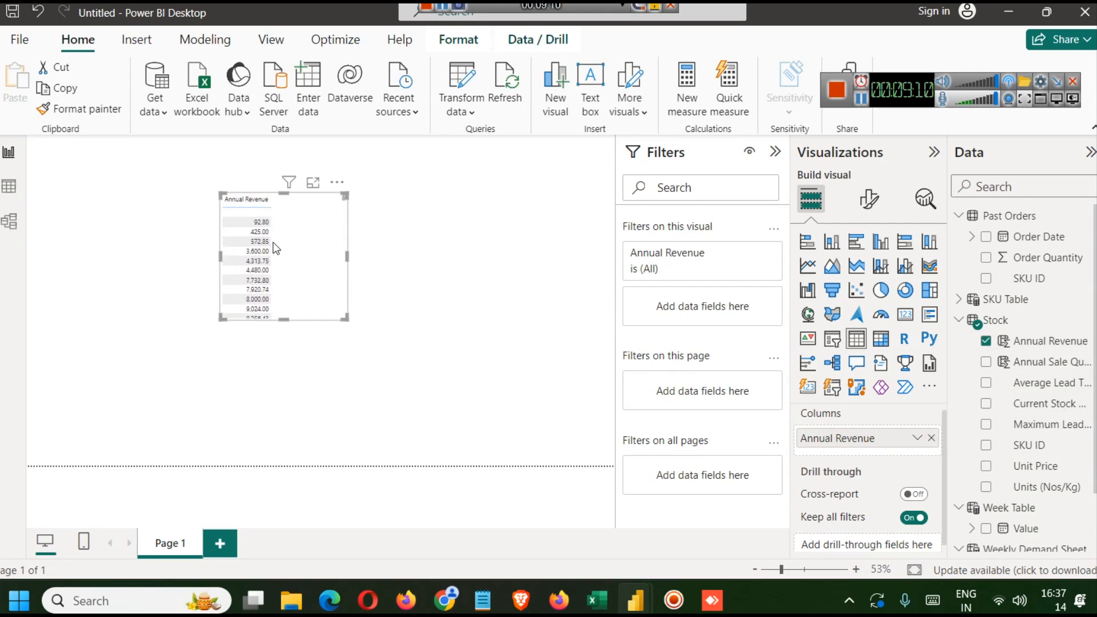
{"action": "left_click", "coordinate": [986, 236]}
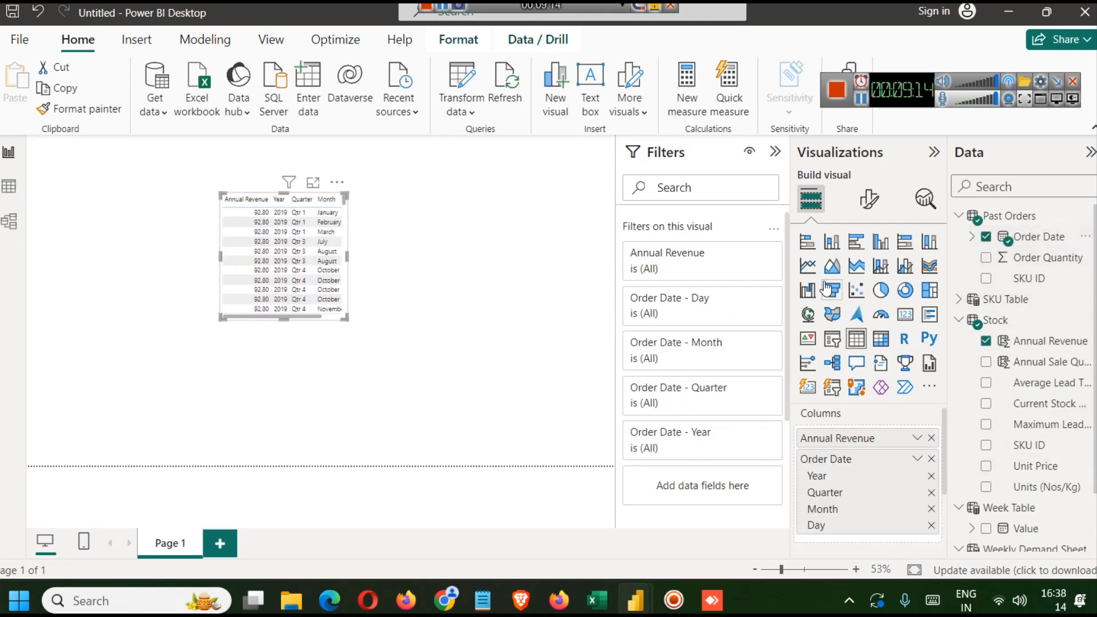
{"action": "left_click", "coordinate": [808, 266]}
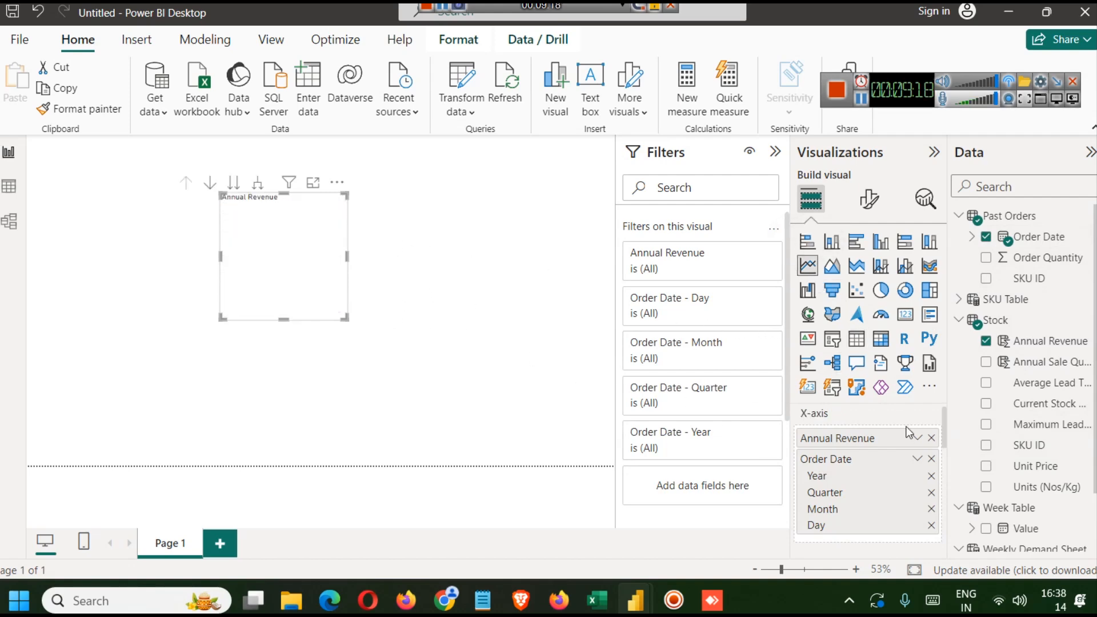
{"action": "left_click", "coordinate": [931, 438]}
{"action": "left_click", "coordinate": [931, 438]}
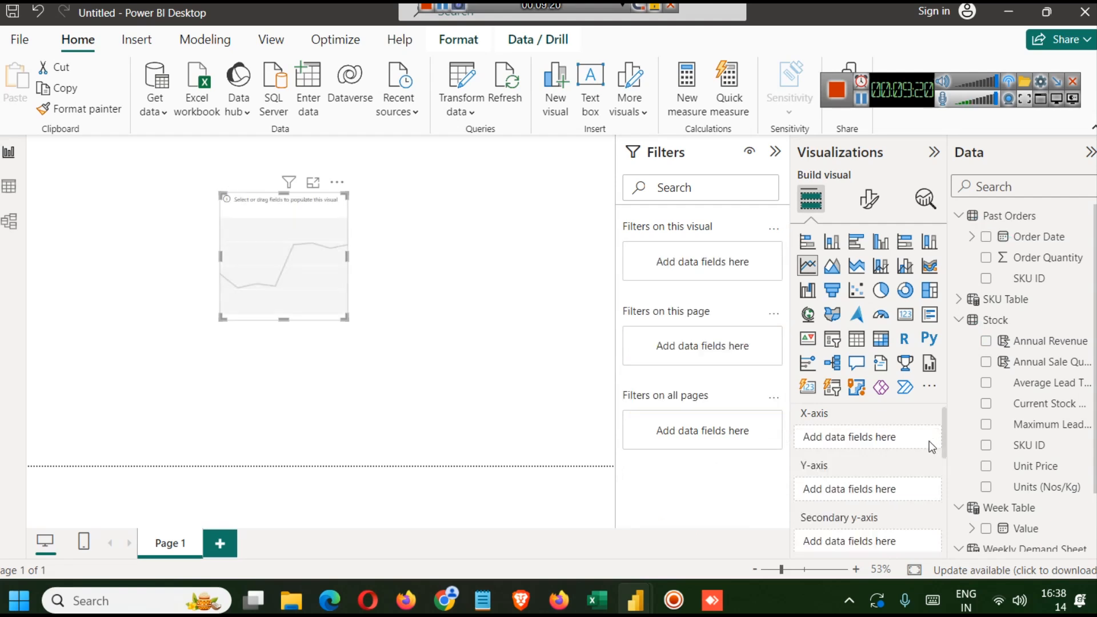
- Try plotting Annual Revenue against Order Date in the line chart, then delete the visual
{"action": "left_click_drag", "start_coordinate": [1022, 236], "coordinate": [846, 457]}
{"action": "scroll", "coordinate": [911, 458], "scroll_direction": "down", "scroll_amount": 1}
{"action": "left_click_drag", "start_coordinate": [1048, 342], "coordinate": [895, 472]}
{"action": "mouse_move", "coordinate": [286, 253]}
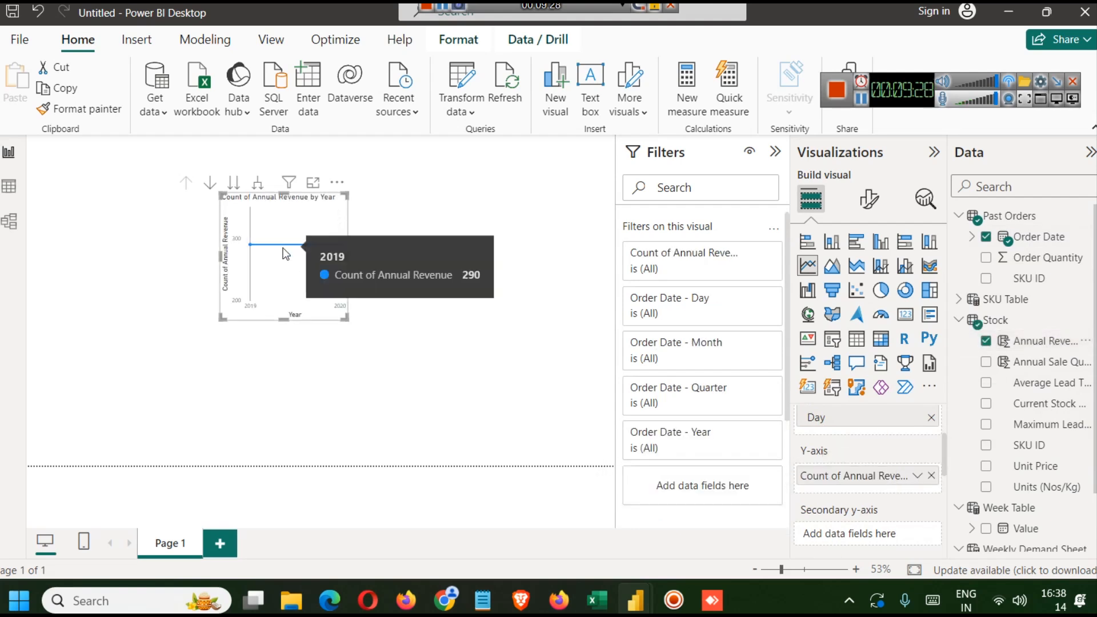
{"action": "left_click", "coordinate": [931, 476]}
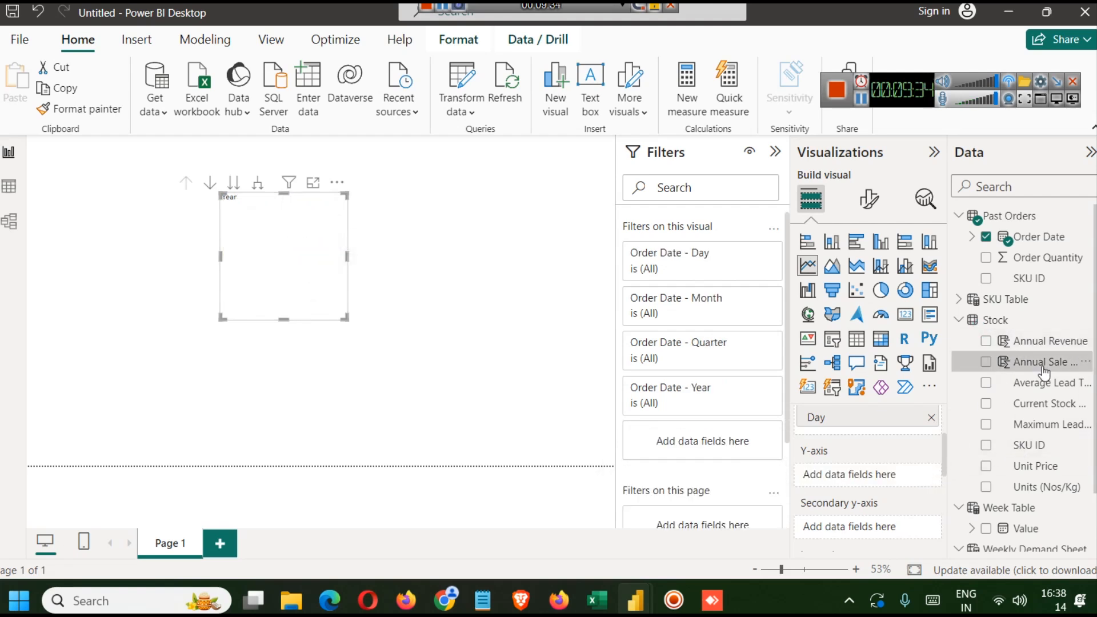
{"action": "left_click", "coordinate": [1042, 367]}
{"action": "left_click", "coordinate": [303, 276]}
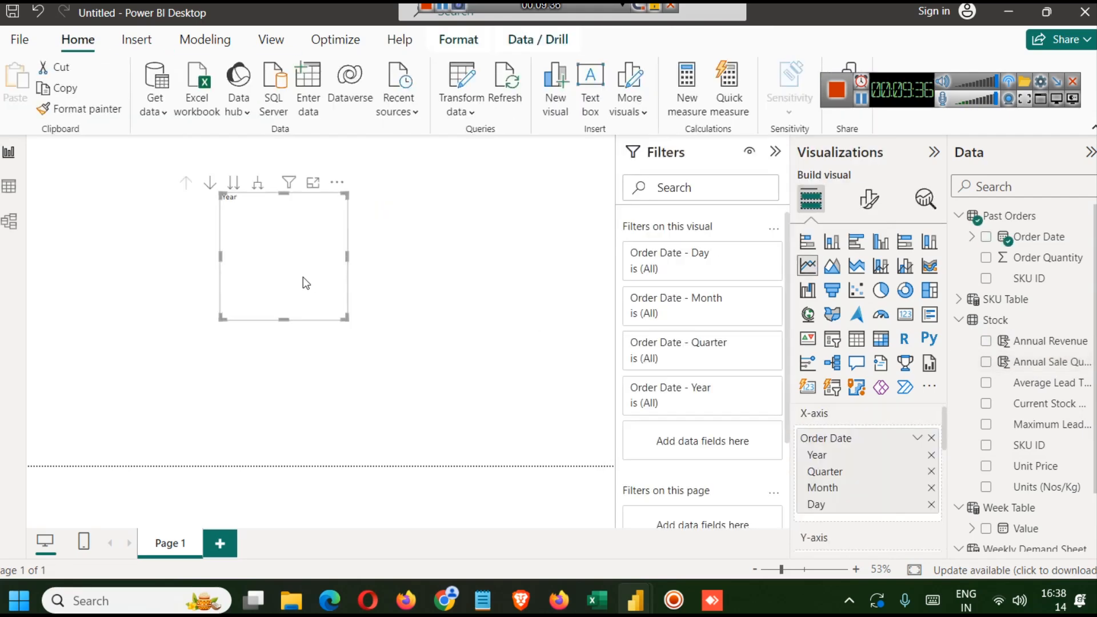
{"action": "key", "text": "Delete"}
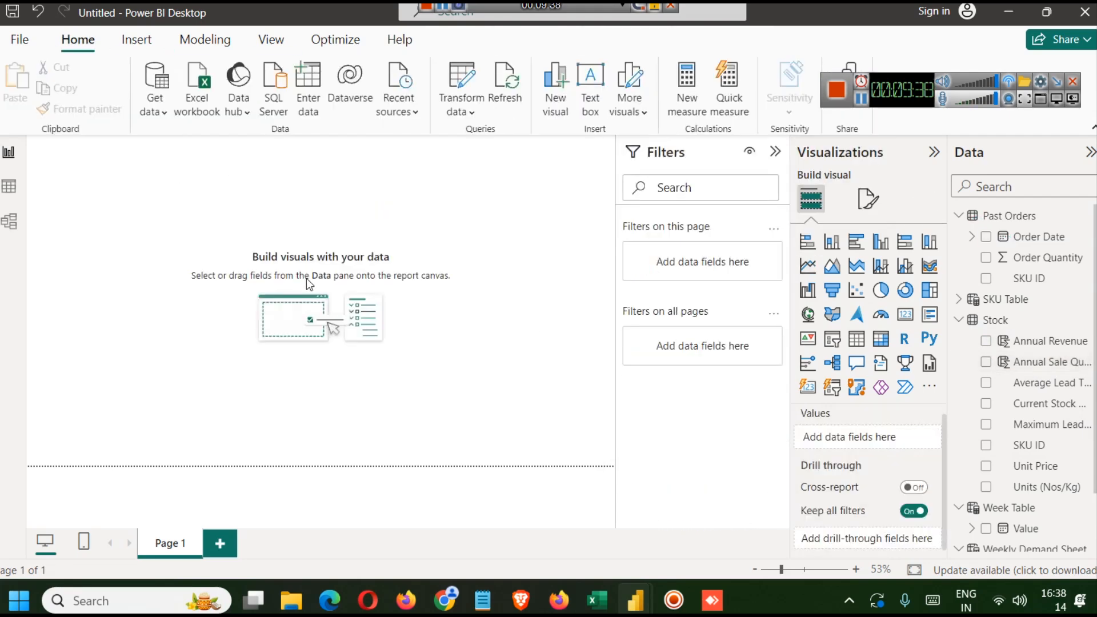
- Examine the fields used by the Total Sales Amount by Week Date chart in the finished report
{"action": "mouse_move", "coordinate": [634, 597]}
{"action": "left_click", "coordinate": [597, 536]}
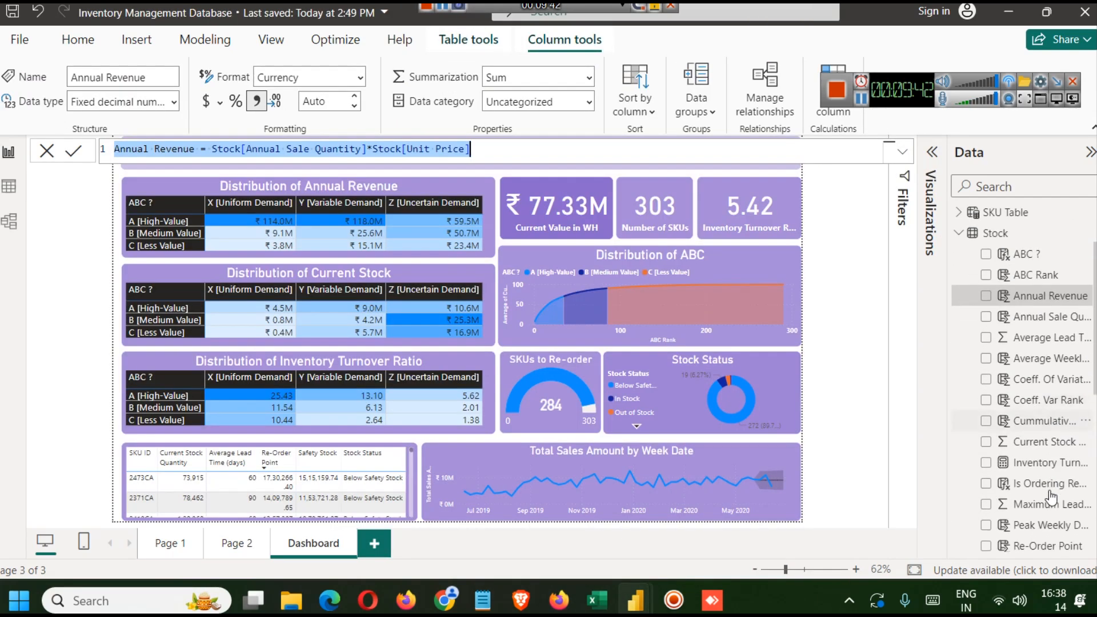
{"action": "scroll", "coordinate": [1051, 497], "scroll_direction": "down", "scroll_amount": 3}
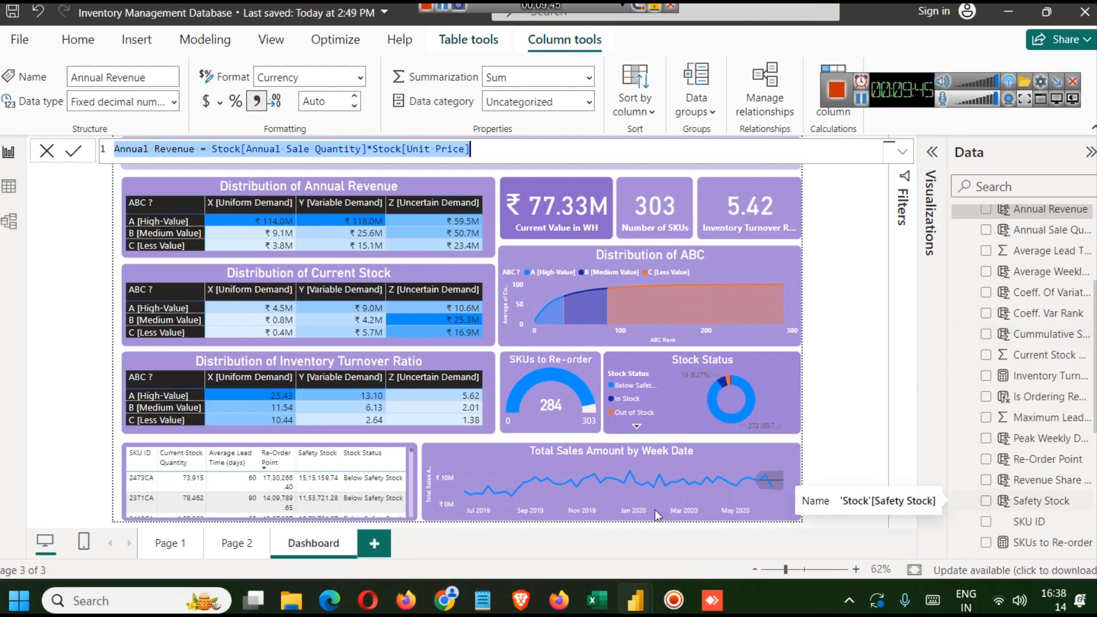
{"action": "left_click", "coordinate": [575, 448]}
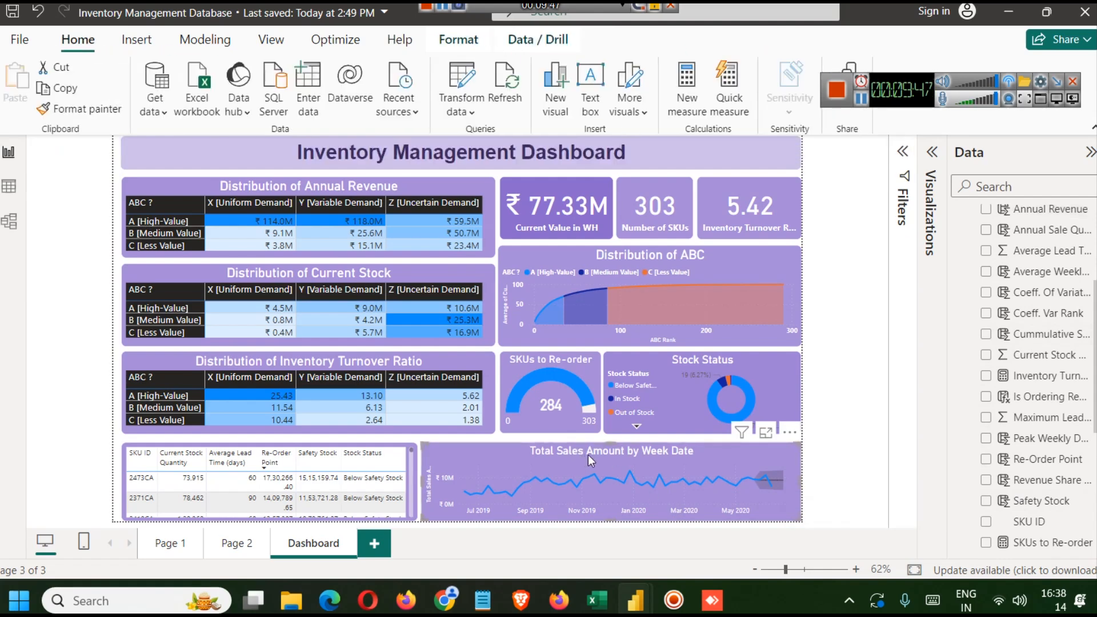
{"action": "left_click", "coordinate": [902, 152]}
{"action": "left_click", "coordinate": [937, 154]}
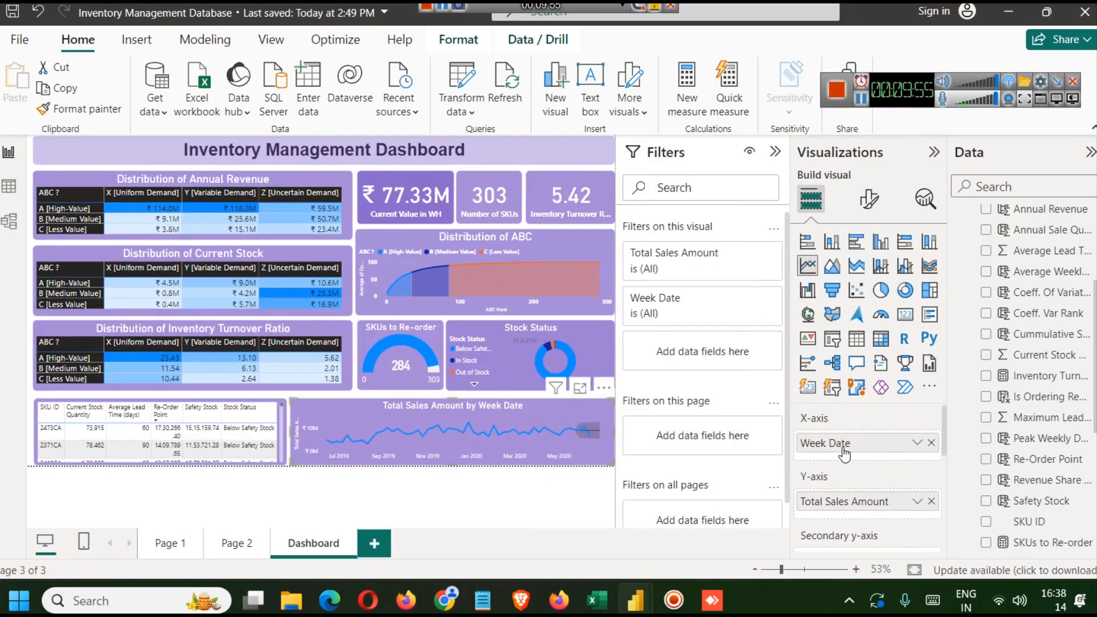
{"action": "left_click", "coordinate": [934, 152]}
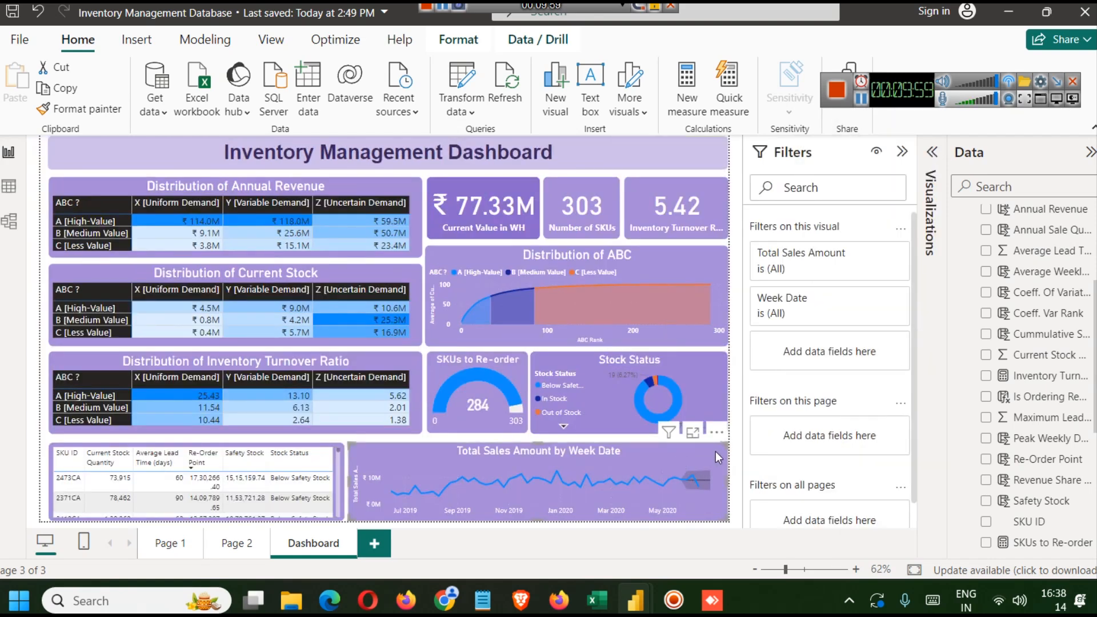
{"action": "left_click", "coordinate": [932, 152]}
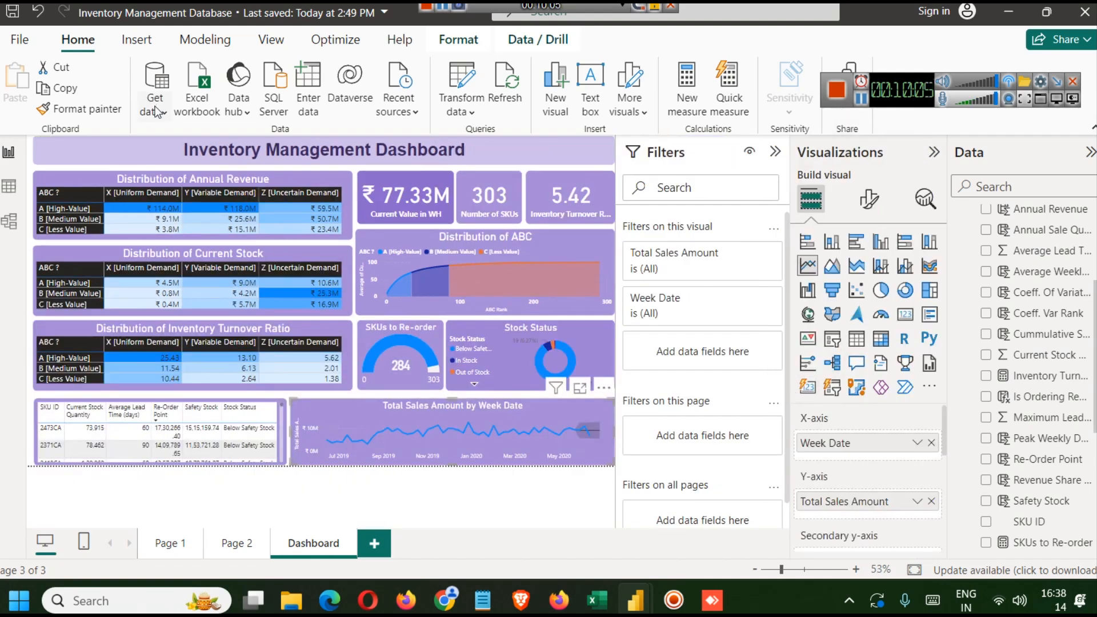
{"action": "mouse_move", "coordinate": [401, 426]}
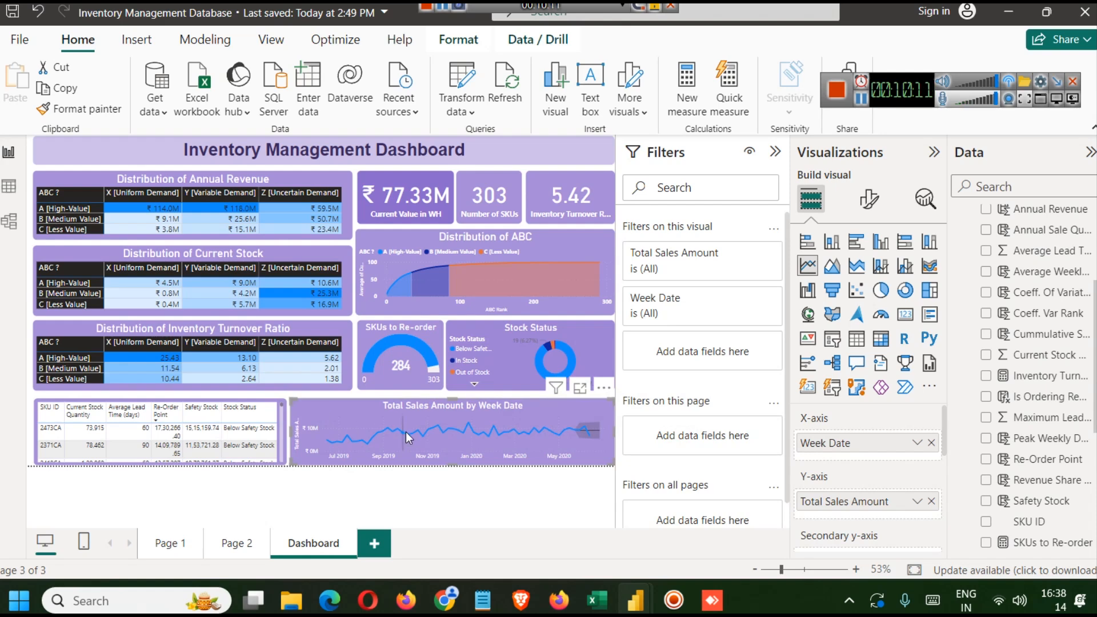
{"action": "left_click", "coordinate": [473, 495]}
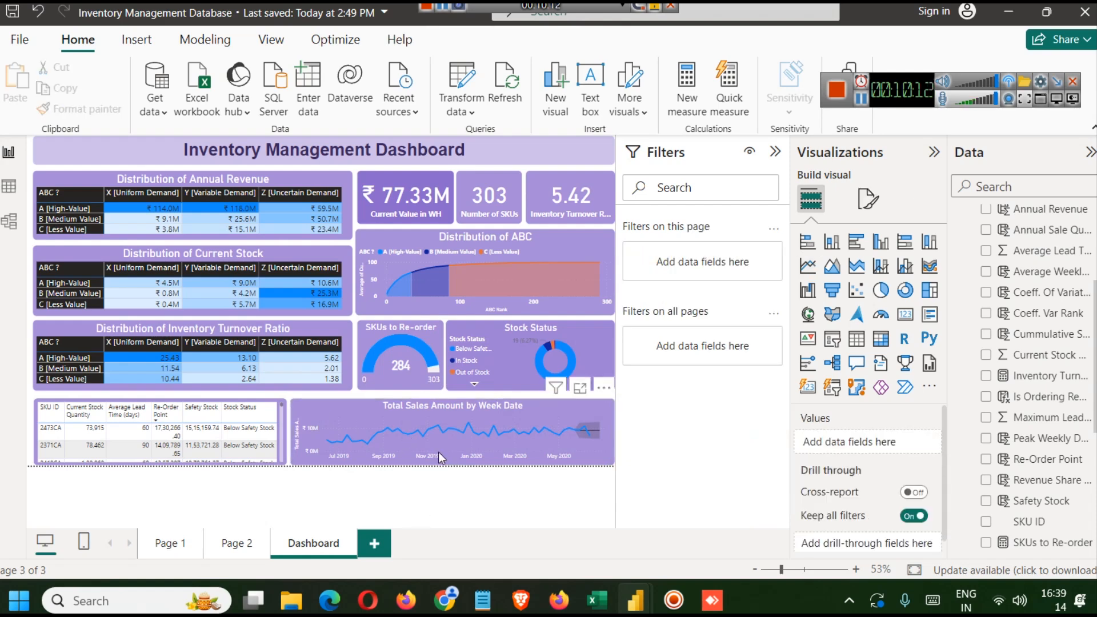
{"action": "left_click", "coordinate": [435, 417]}
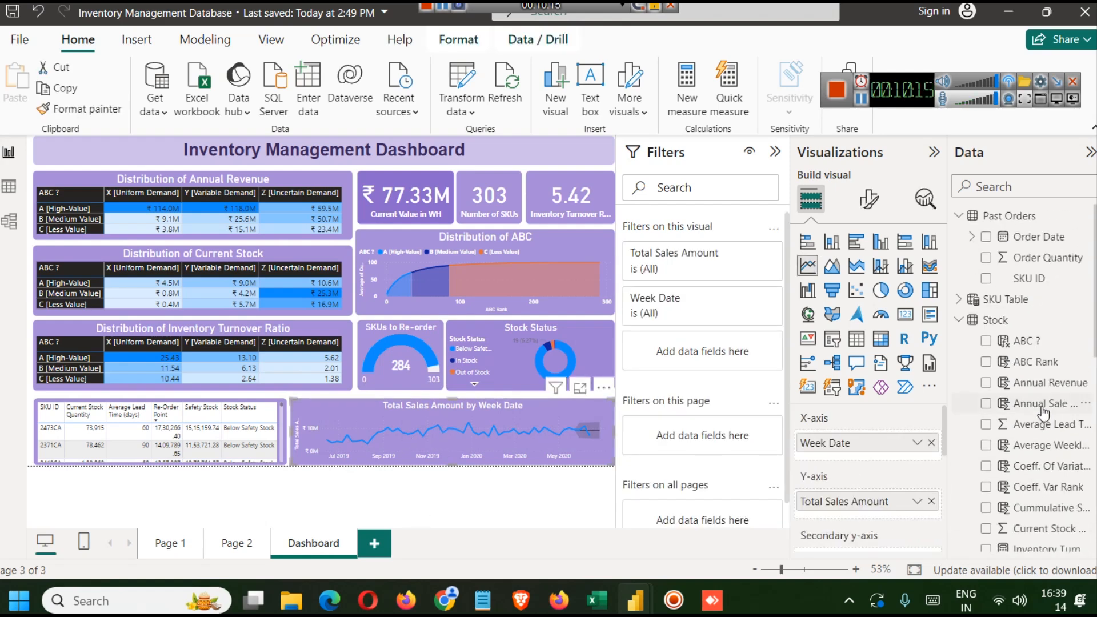
{"action": "scroll", "coordinate": [1043, 413], "scroll_direction": "down", "scroll_amount": 10}
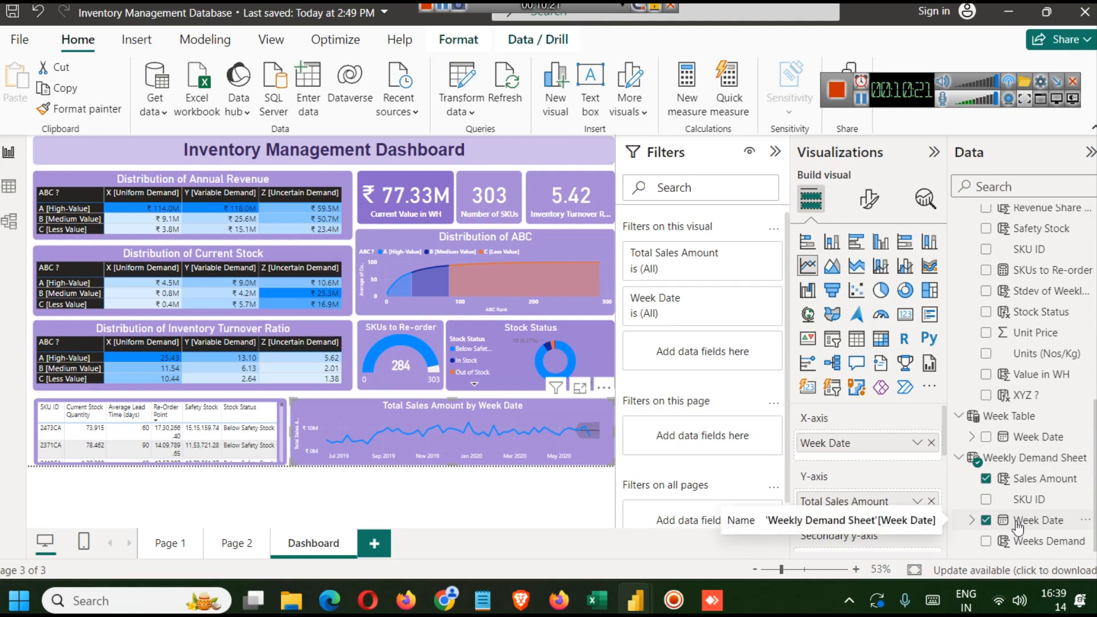
- Insert a line chart visual on the new report's page and select the Weekly Demand Sheet table
{"action": "mouse_move", "coordinate": [635, 599]}
{"action": "left_click", "coordinate": [705, 506]}
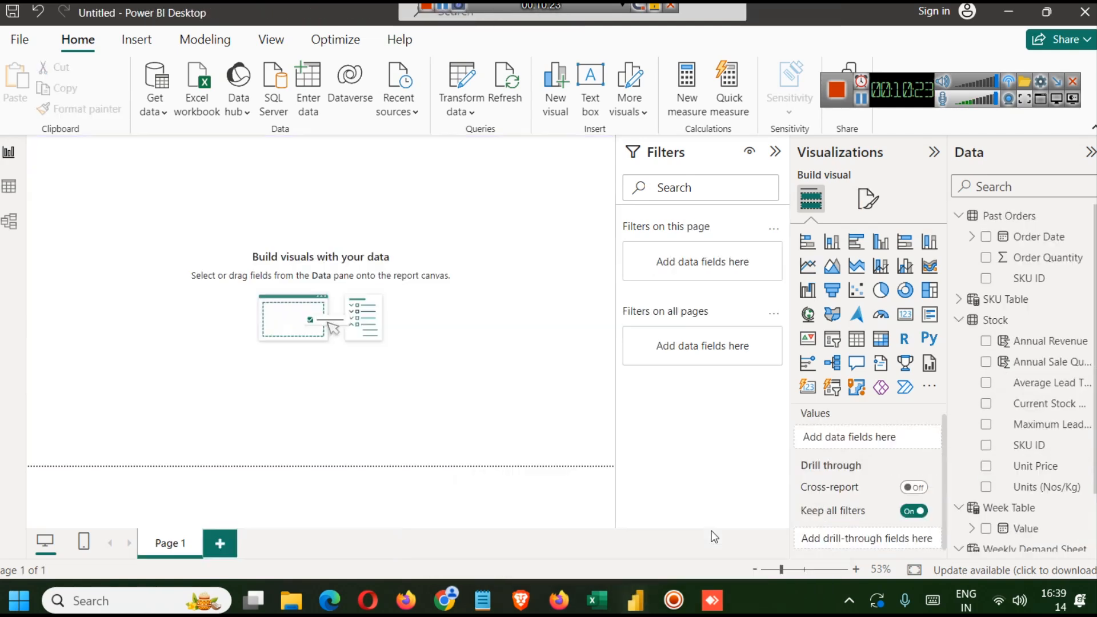
{"action": "left_click", "coordinate": [807, 266]}
{"action": "left_click_drag", "start_coordinate": [95, 227], "coordinate": [313, 328]}
{"action": "scroll", "coordinate": [1057, 457], "scroll_direction": "down", "scroll_amount": 3}
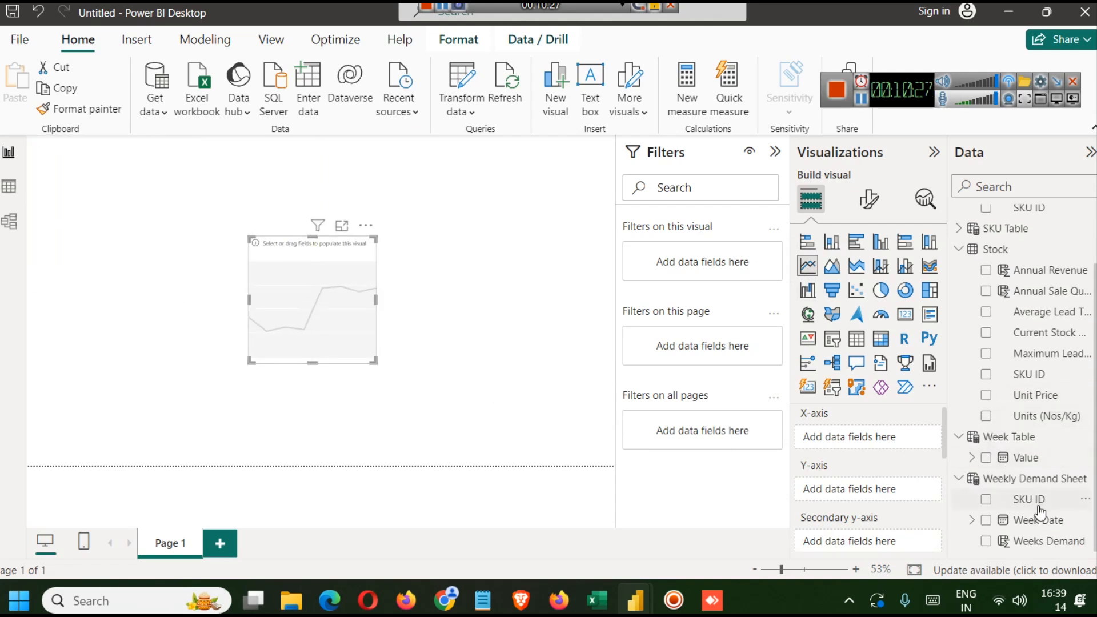
{"action": "left_click", "coordinate": [1044, 482]}
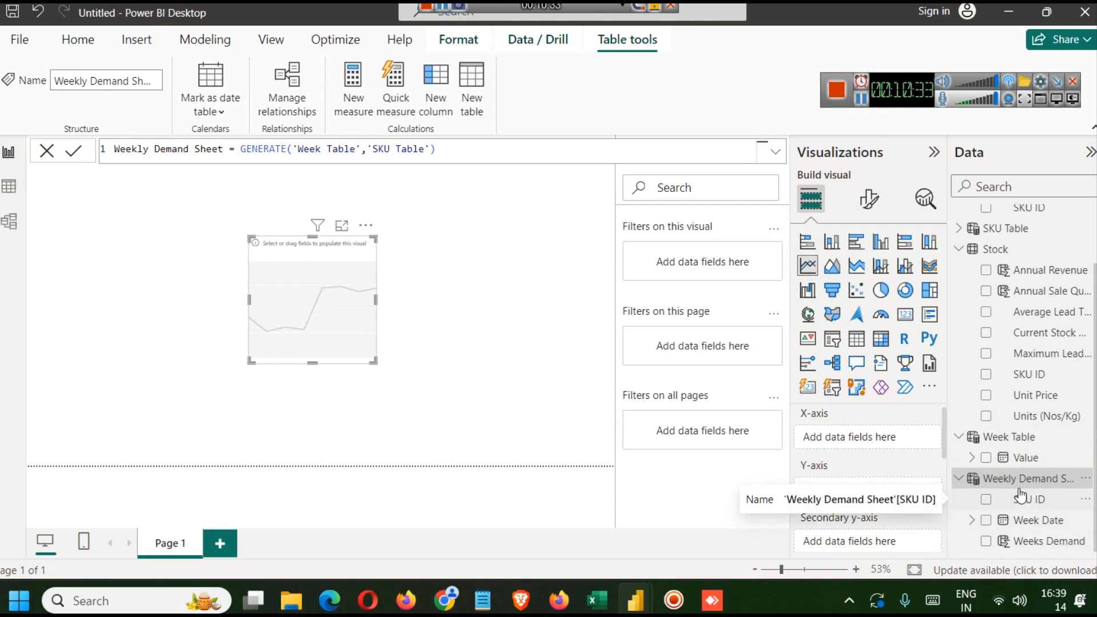
- Copy the Sales Amount column formula from the finished report's Weekly Demand Sheet and return to the new report
{"action": "left_click", "coordinate": [859, 97]}
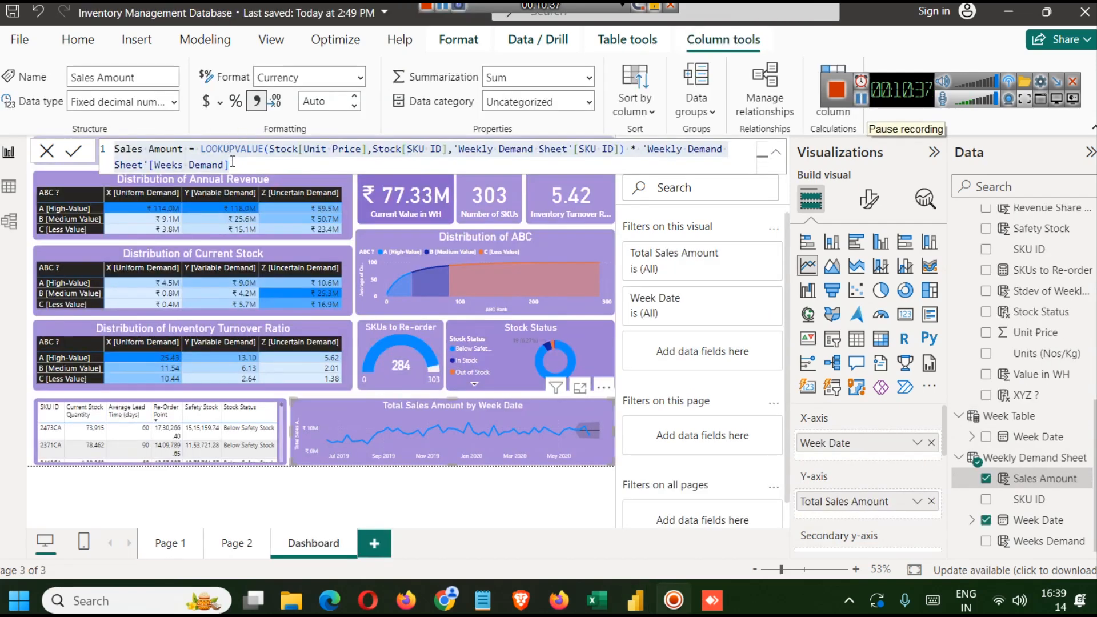
{"action": "left_click", "coordinate": [231, 163]}
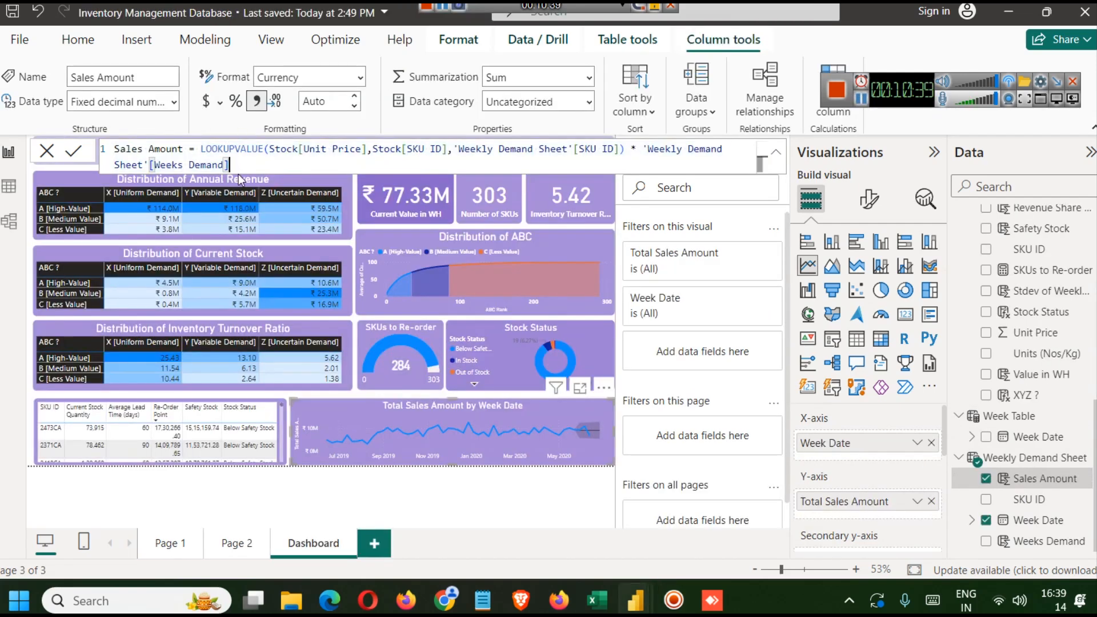
{"action": "key", "text": "ctrl+a"}
{"action": "key", "text": "ctrl+c"}
{"action": "mouse_move", "coordinate": [632, 601]}
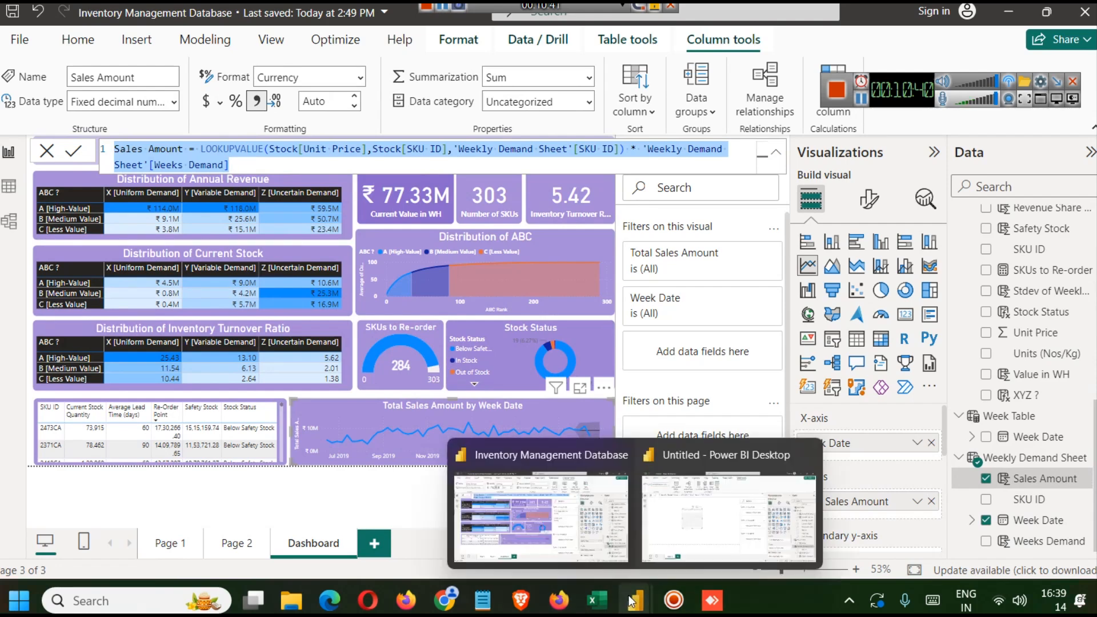
{"action": "left_click", "coordinate": [728, 506]}
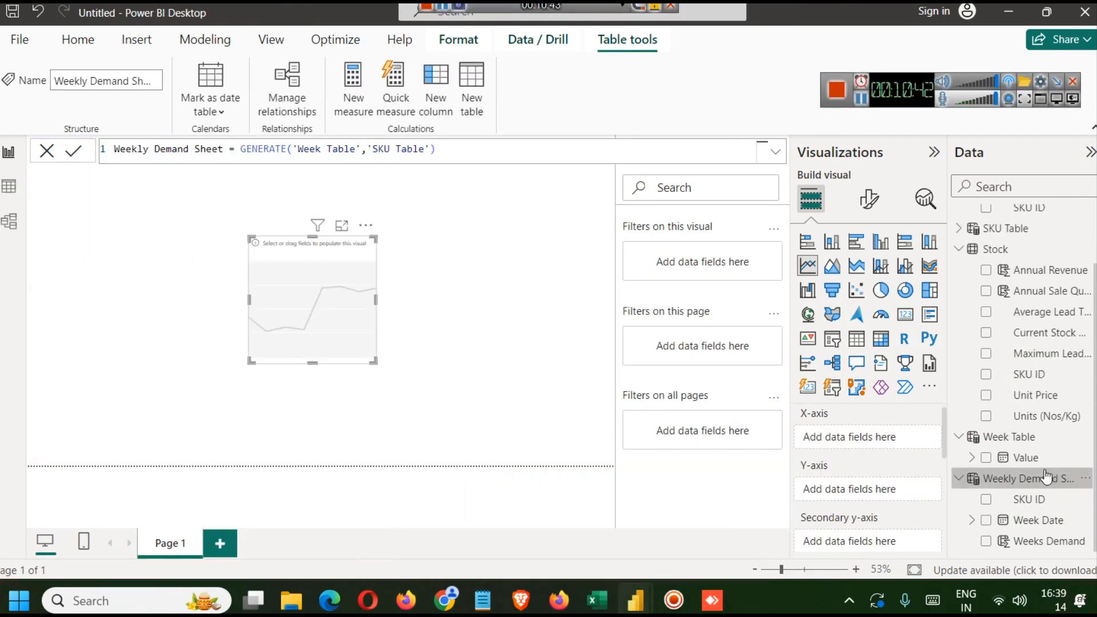
- Try to enter the Sales Amount LOOKUPVALUE formula in place of the Weekly Demand Sheet table's formula
{"action": "left_click", "coordinate": [444, 150]}
{"action": "key", "text": "ctrl+a"}
{"action": "key", "text": "ctrl+v"}
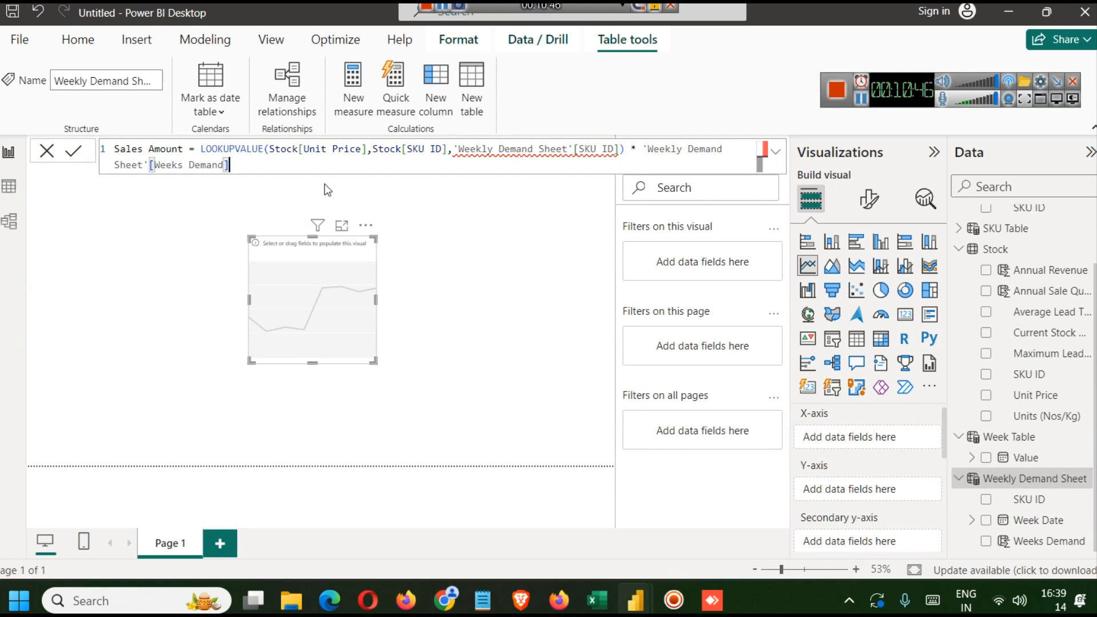
{"action": "left_click", "coordinate": [494, 150]}
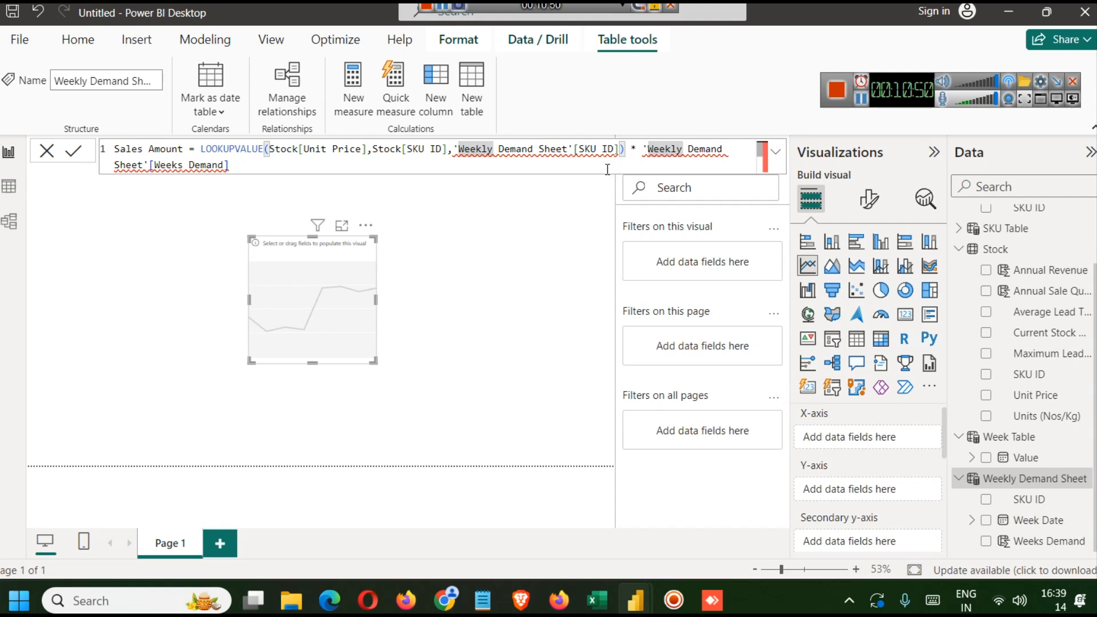
{"action": "left_click", "coordinate": [586, 161]}
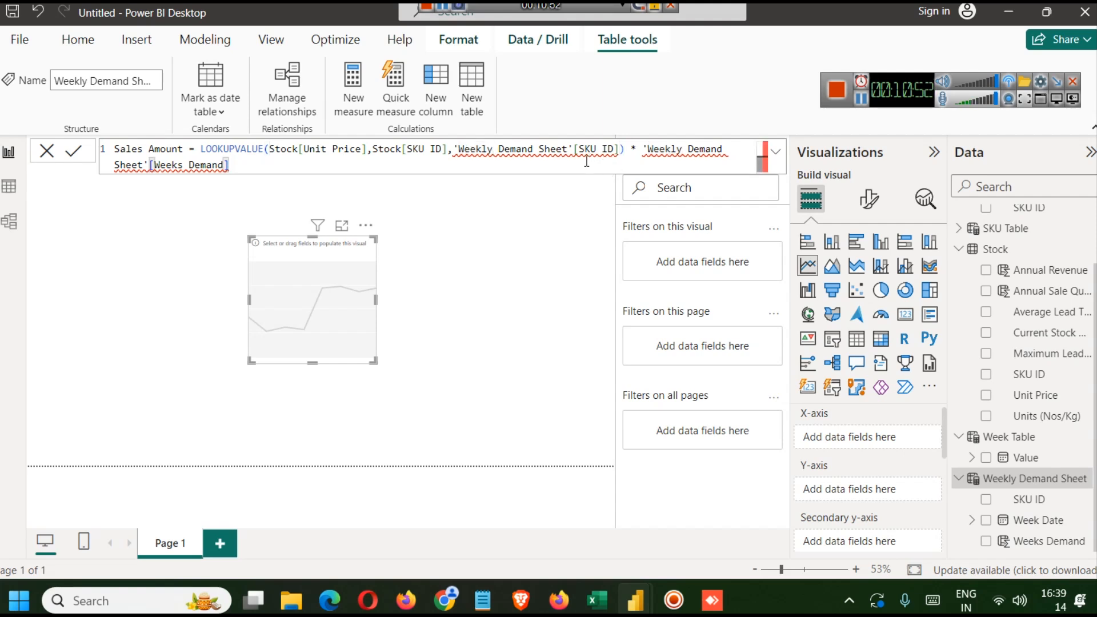
{"action": "left_click", "coordinate": [615, 150]}
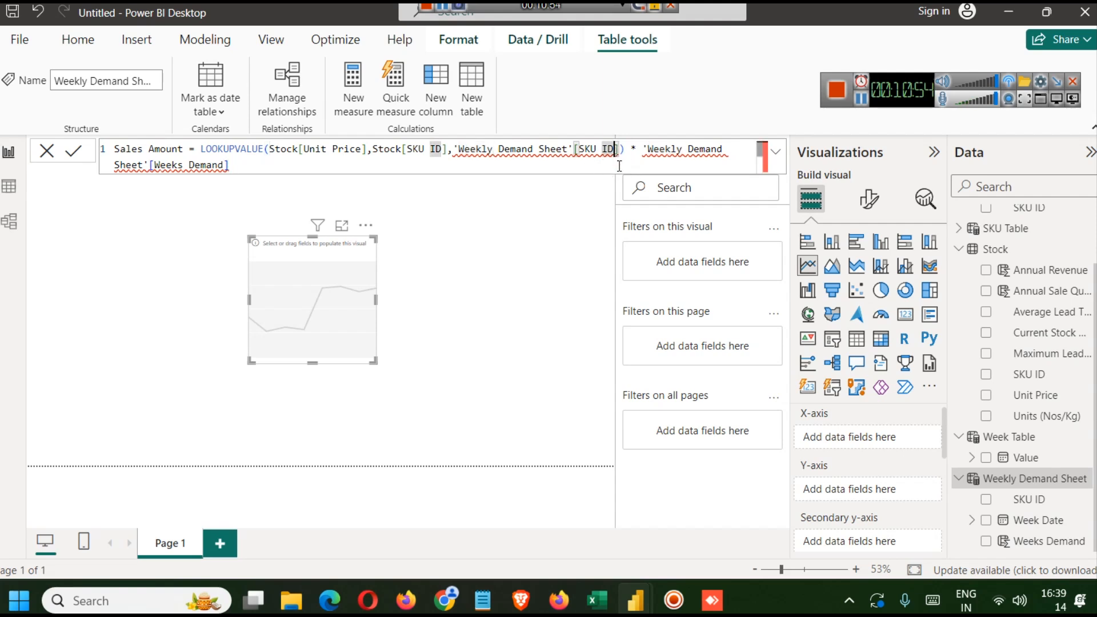
{"action": "key", "text": "BackSpace"}
{"action": "key", "text": "BackSpace"}
{"action": "key", "text": "BackSpace"}
{"action": "key", "text": "BackSpace"}
{"action": "key", "text": "BackSpace"}
{"action": "key", "text": "BackSpace"}
{"action": "key", "text": "BackSpace"}
{"action": "key", "text": "BackSpace"}
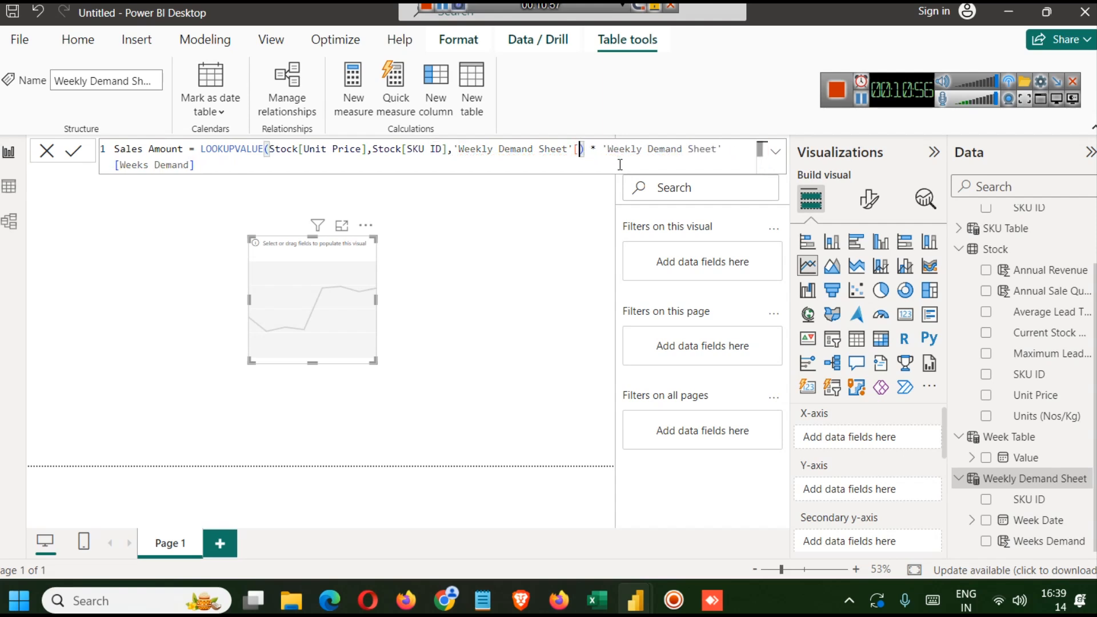
{"action": "type", "text": "'["}
{"action": "key", "text": "Return"}
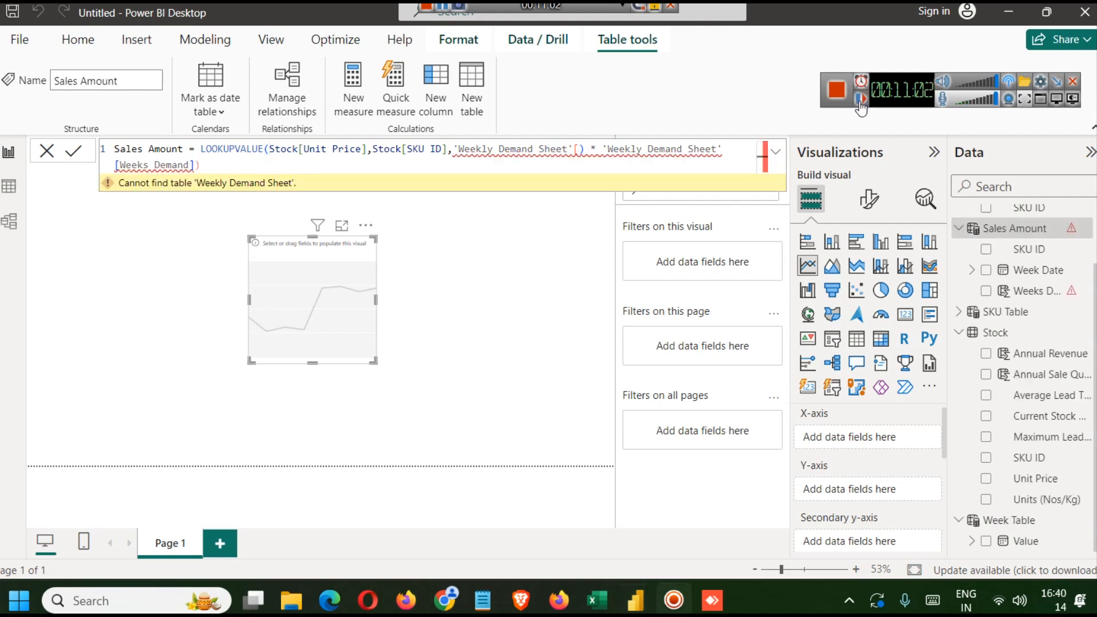
- Delete the Weeks Demand column from the renamed Sales Amount table
{"action": "left_click", "coordinate": [1022, 293]}
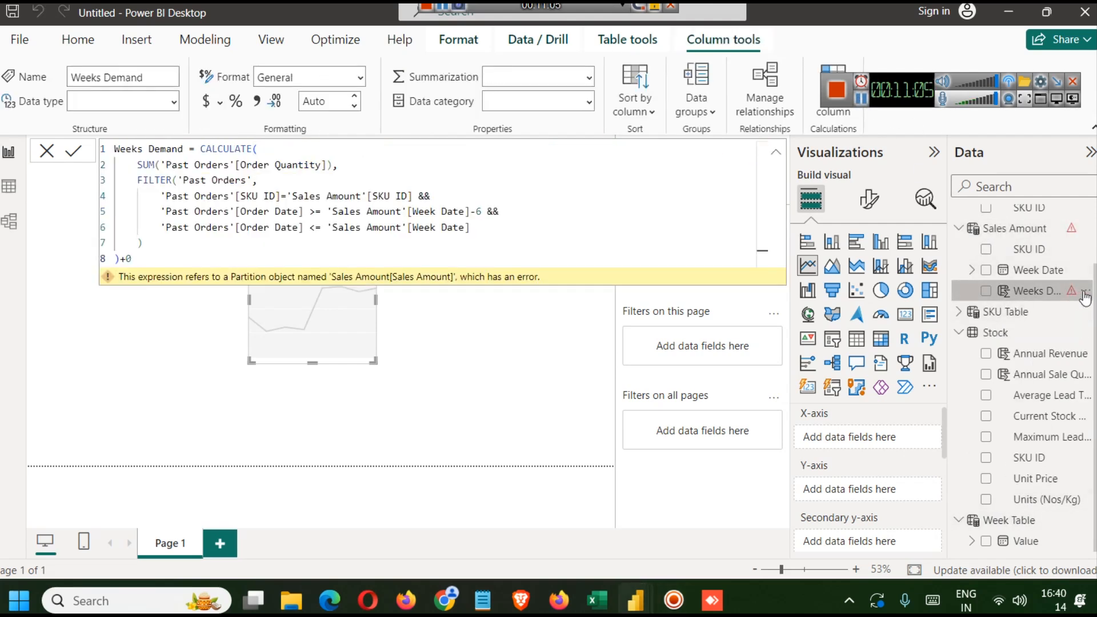
{"action": "left_click", "coordinate": [1084, 295]}
{"action": "mouse_move", "coordinate": [1023, 305]}
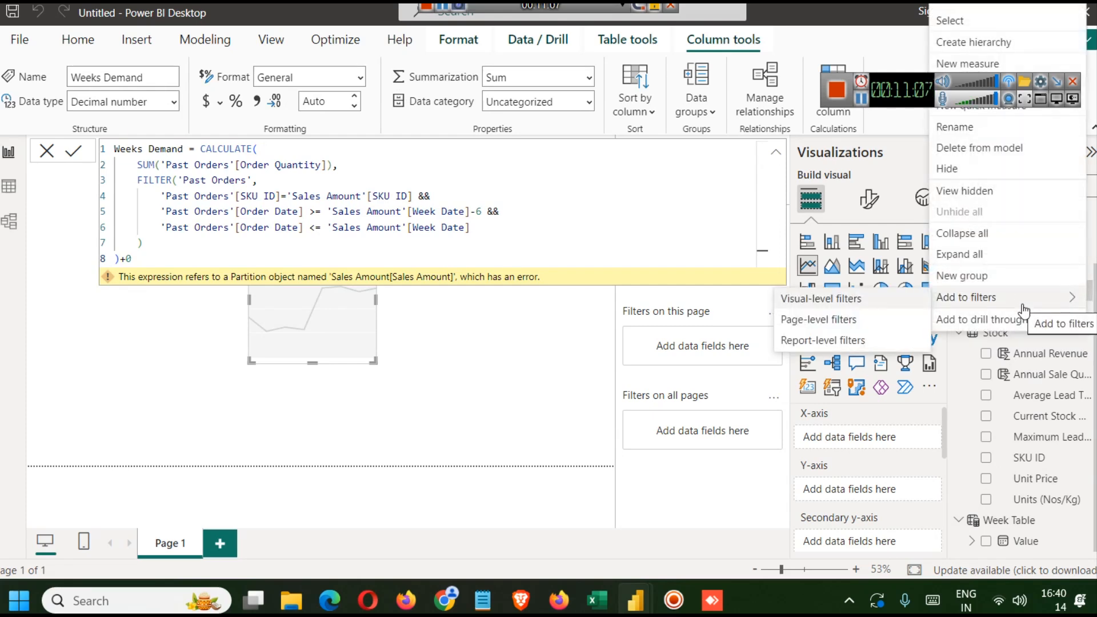
{"action": "left_click", "coordinate": [968, 148]}
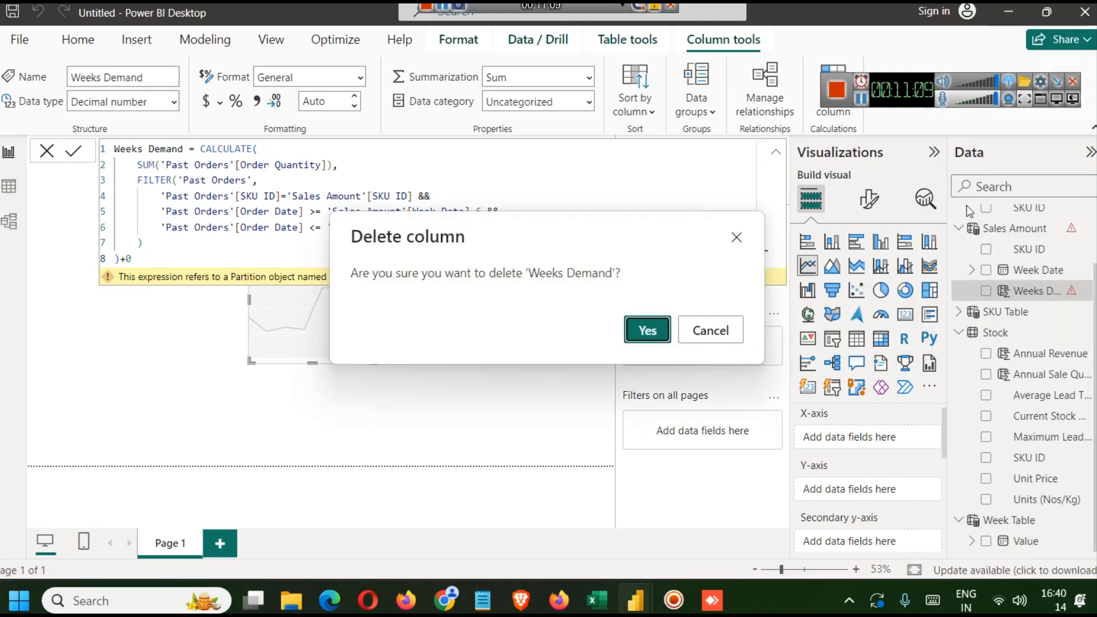
{"action": "left_click", "coordinate": [640, 330]}
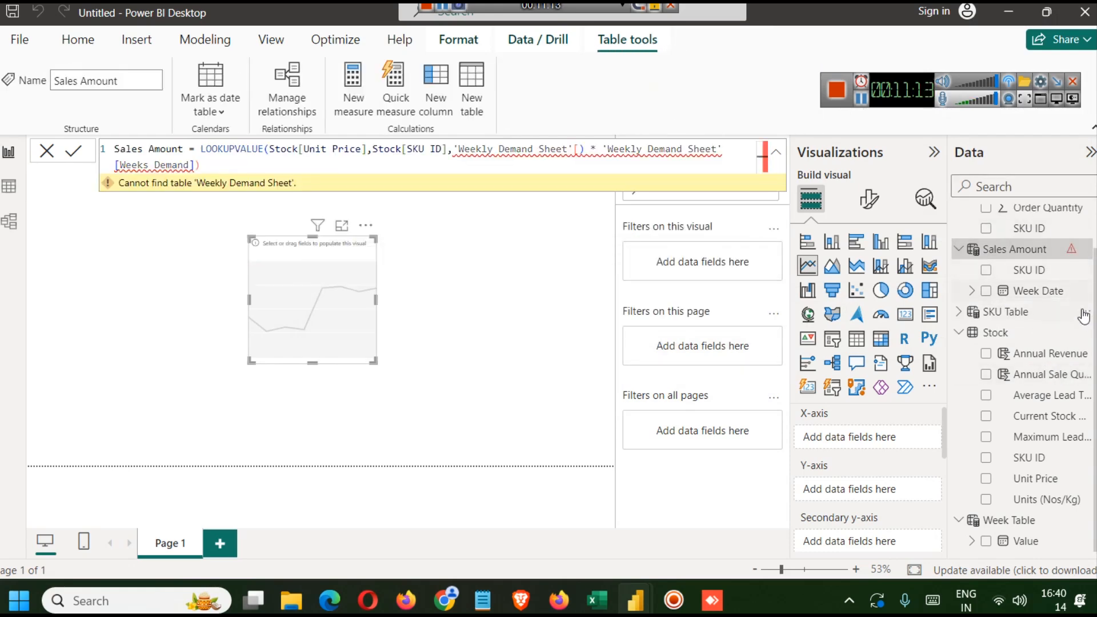
- Clear the Sales Amount table's formula
{"action": "key", "text": "ctrl+a"}
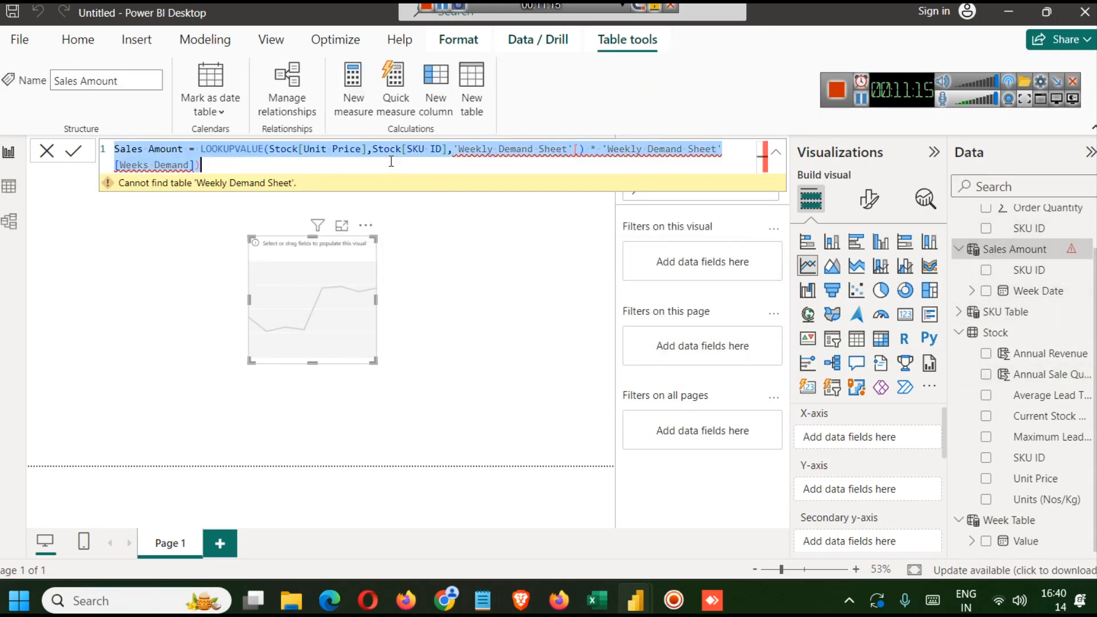
{"action": "key", "text": "BackSpace"}
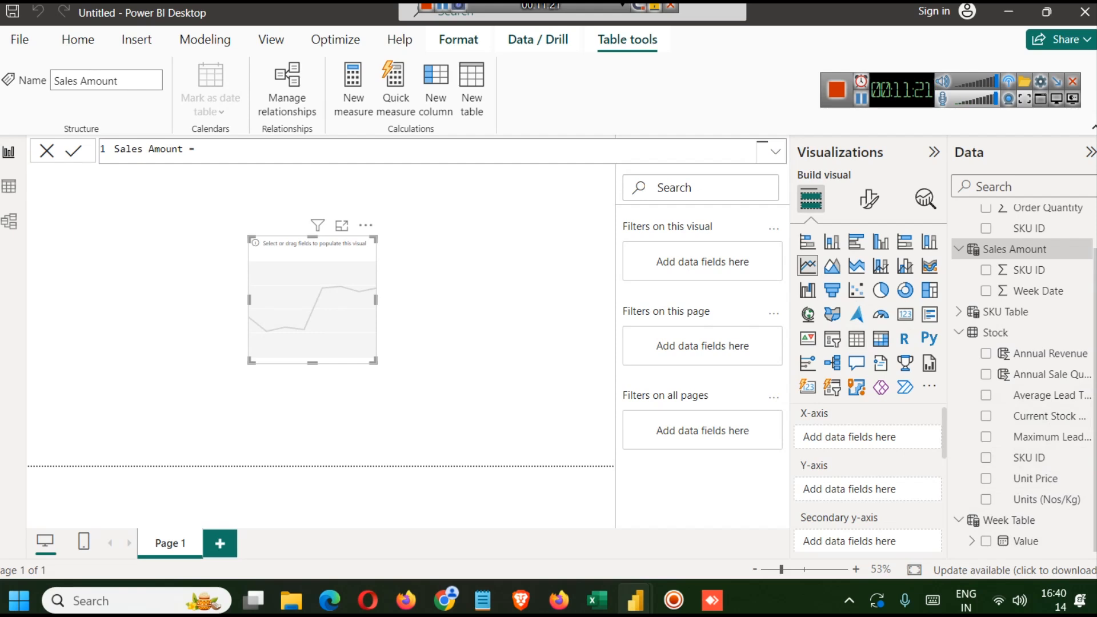
{"action": "left_click", "coordinate": [1006, 520]}
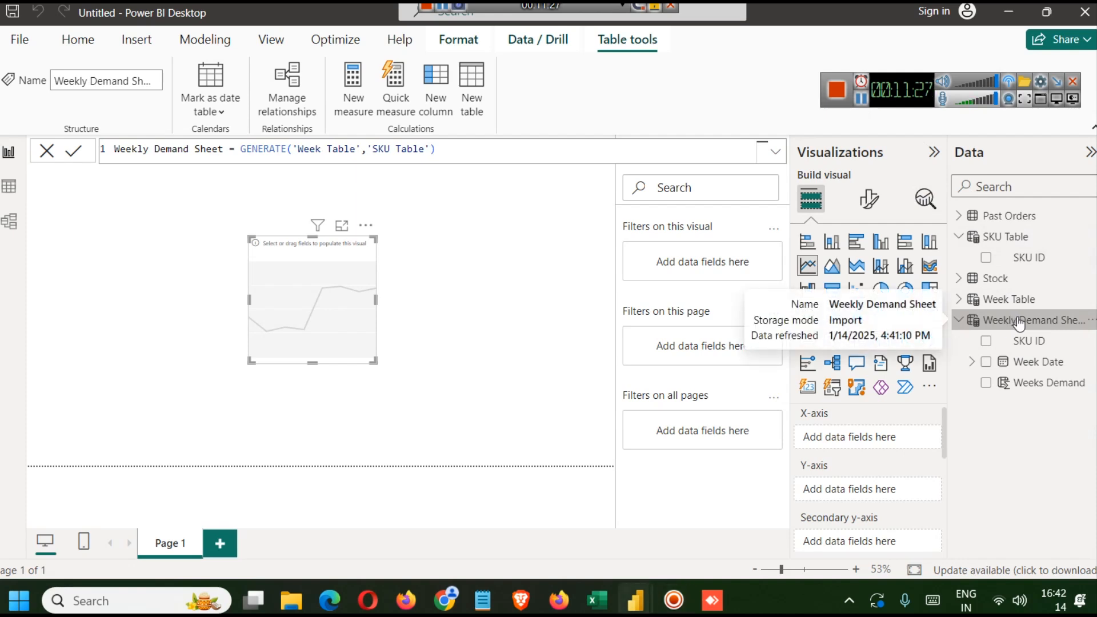
- Add a new column to Weekly Demand Sheet using the pasted Sales Amount formula
{"action": "right_click", "coordinate": [1019, 323]}
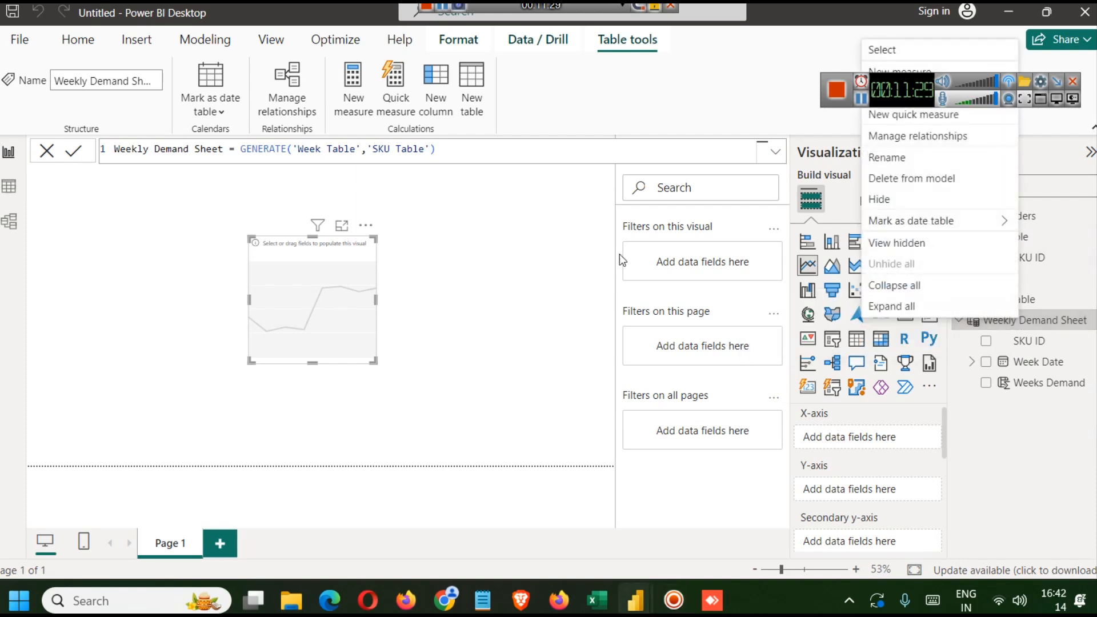
{"action": "key", "text": "Escape"}
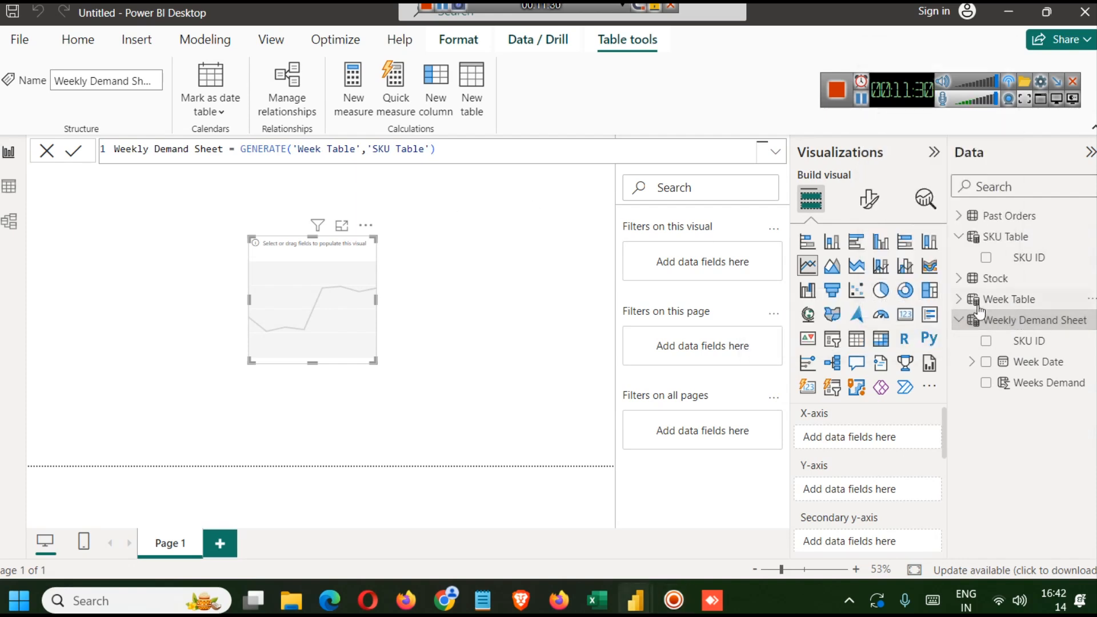
{"action": "left_click", "coordinate": [229, 44]}
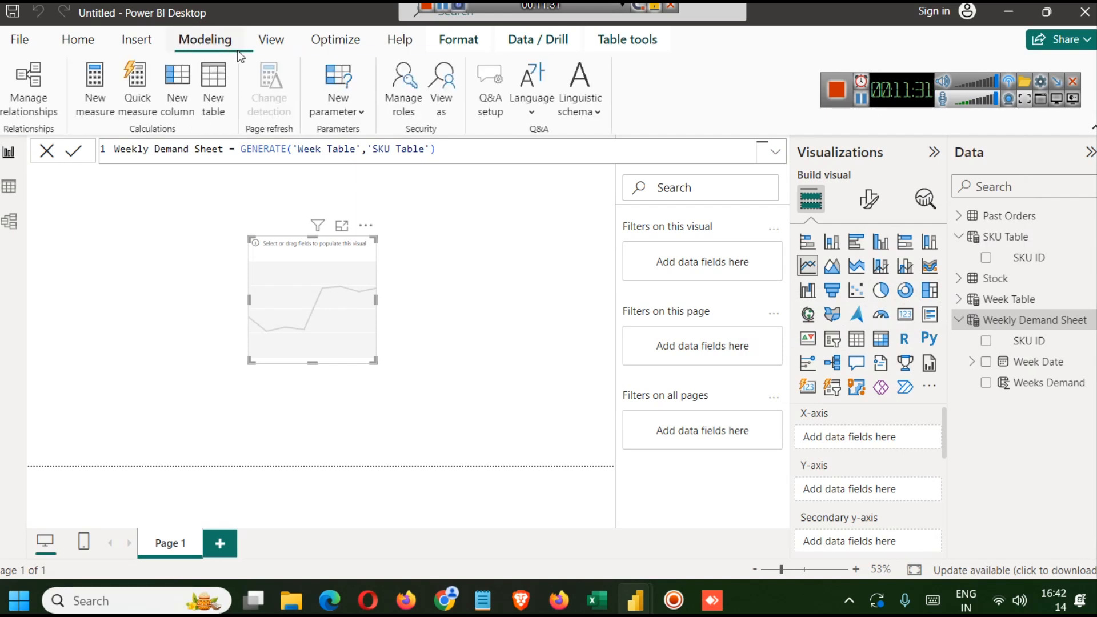
{"action": "left_click", "coordinate": [177, 92]}
{"action": "key", "text": "ctrl+a"}
{"action": "type", "text": "Sales Amount = LOOKUPVALUE(Stock[Unit Price],Stock[SKU ID],'Weekly Demand Sheet'[SKU ID]) * 'Weekly Demand Sheet'[Weeks Demand]"}
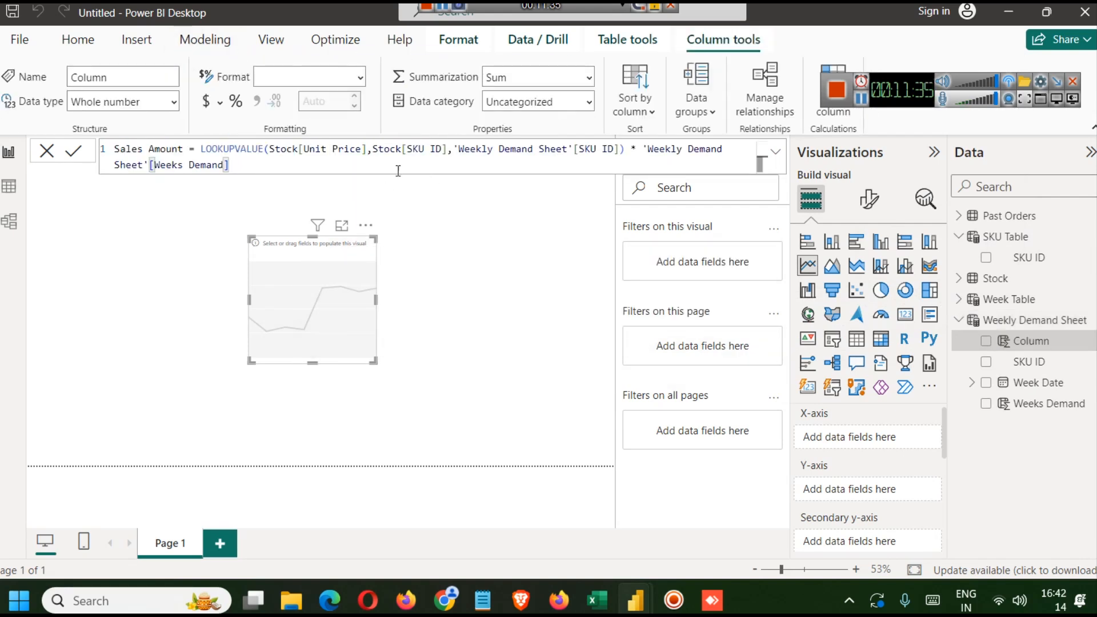
{"action": "left_click", "coordinate": [73, 151]}
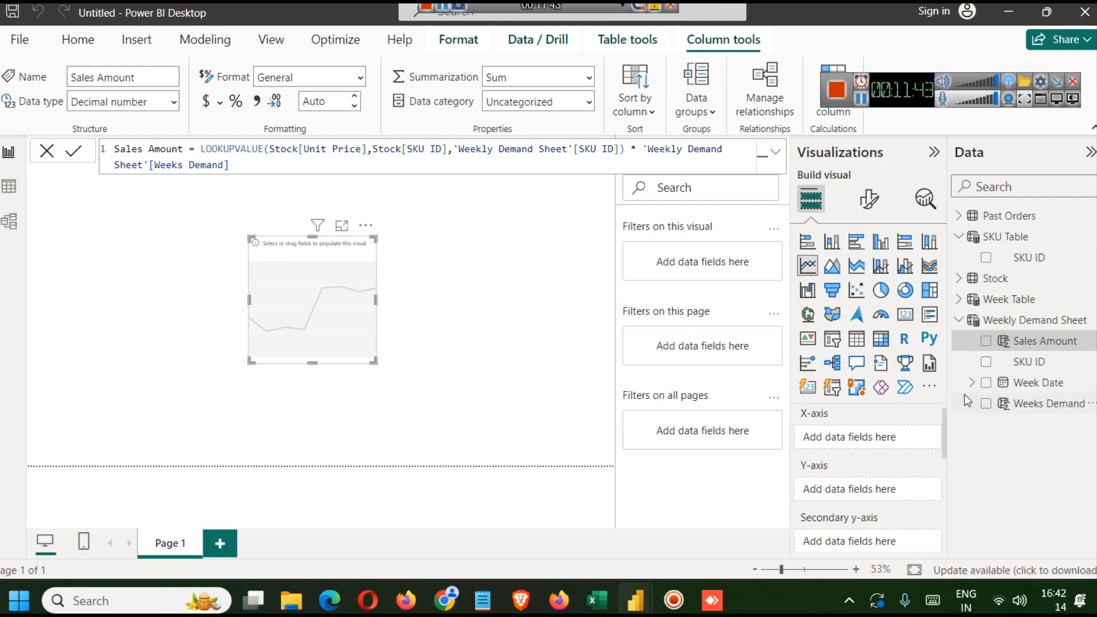
- Plot Sales Amount against Week Date in the line chart and widen the visual
{"action": "left_click_drag", "start_coordinate": [1028, 382], "coordinate": [857, 437]}
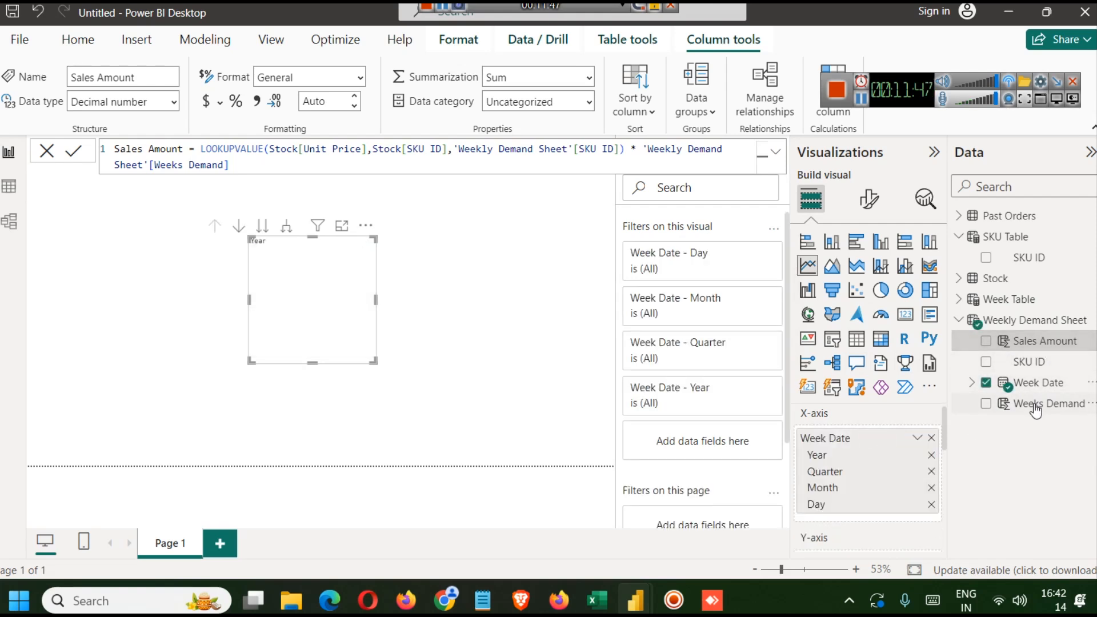
{"action": "left_click_drag", "start_coordinate": [1052, 341], "coordinate": [882, 472]}
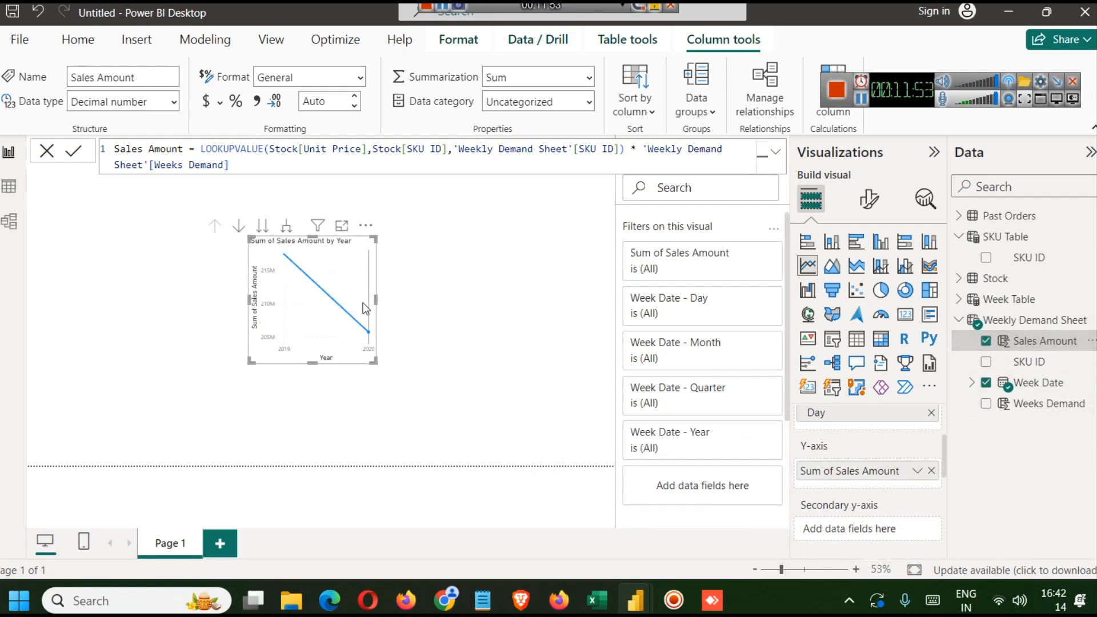
{"action": "left_click_drag", "start_coordinate": [396, 298], "coordinate": [468, 295]}
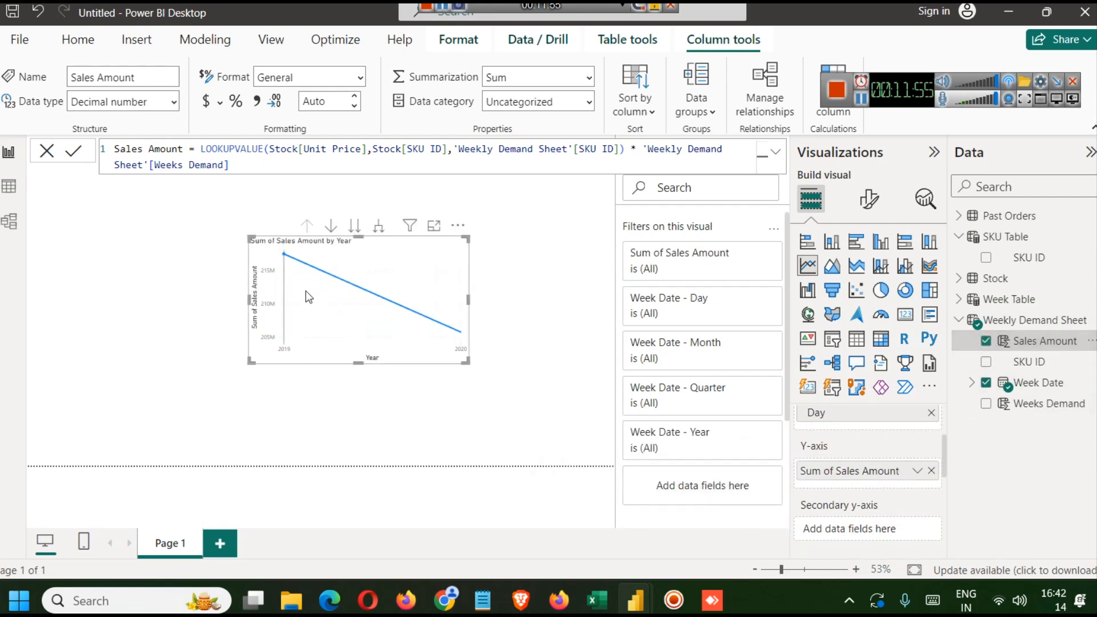
{"action": "left_click_drag", "start_coordinate": [253, 298], "coordinate": [116, 301]}
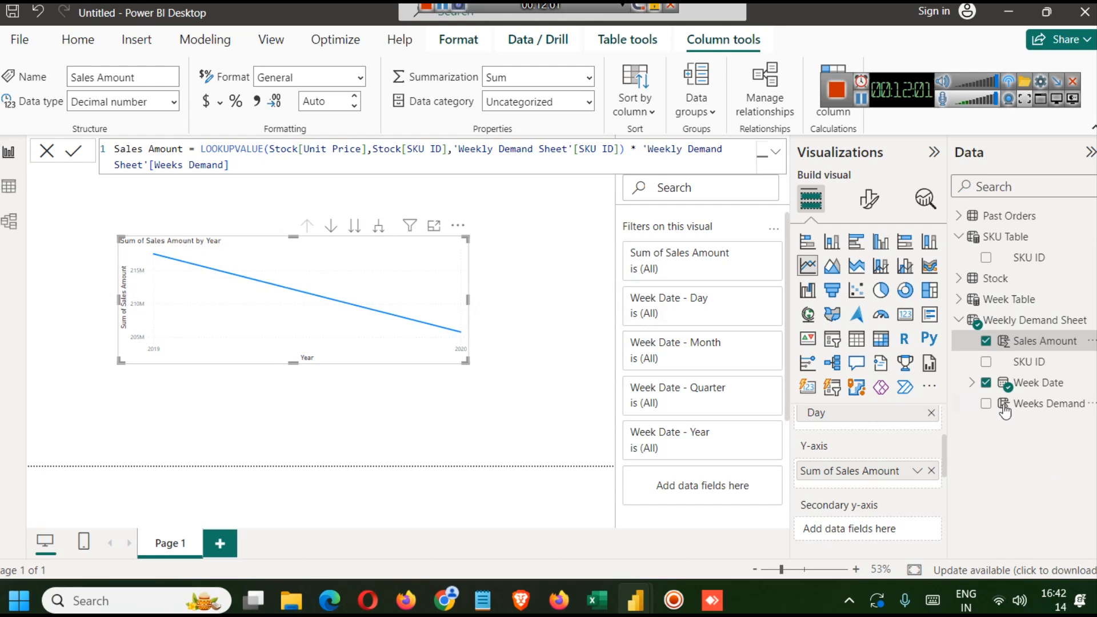
- Try removing the Week Date hierarchy levels from the X-axis, then undo the removals
{"action": "scroll", "coordinate": [894, 432], "scroll_direction": "up", "scroll_amount": 3}
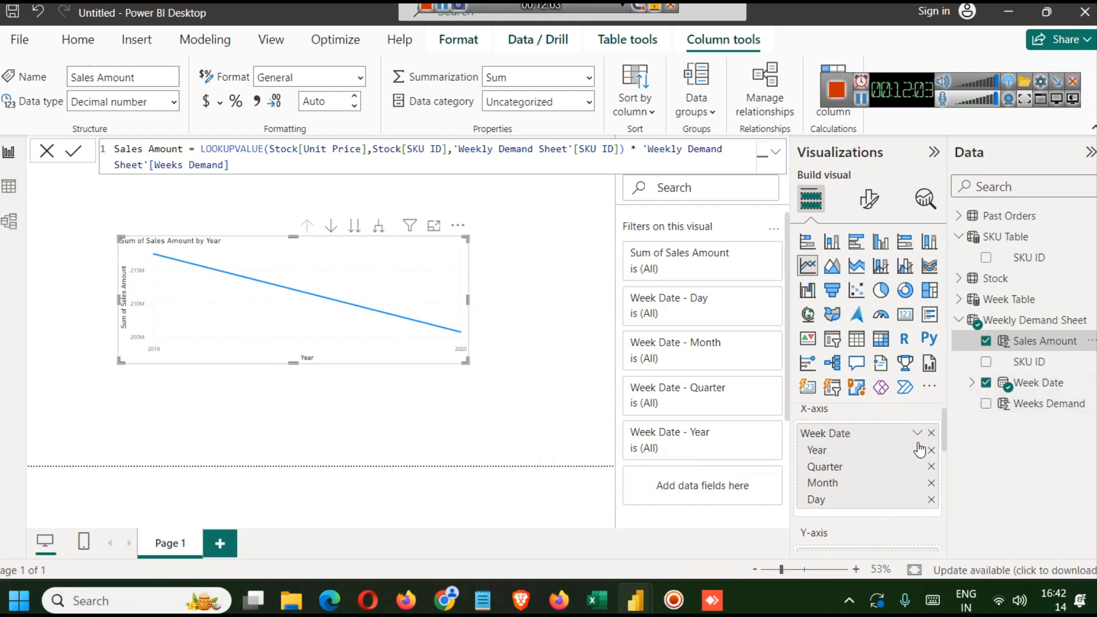
{"action": "left_click", "coordinate": [931, 499]}
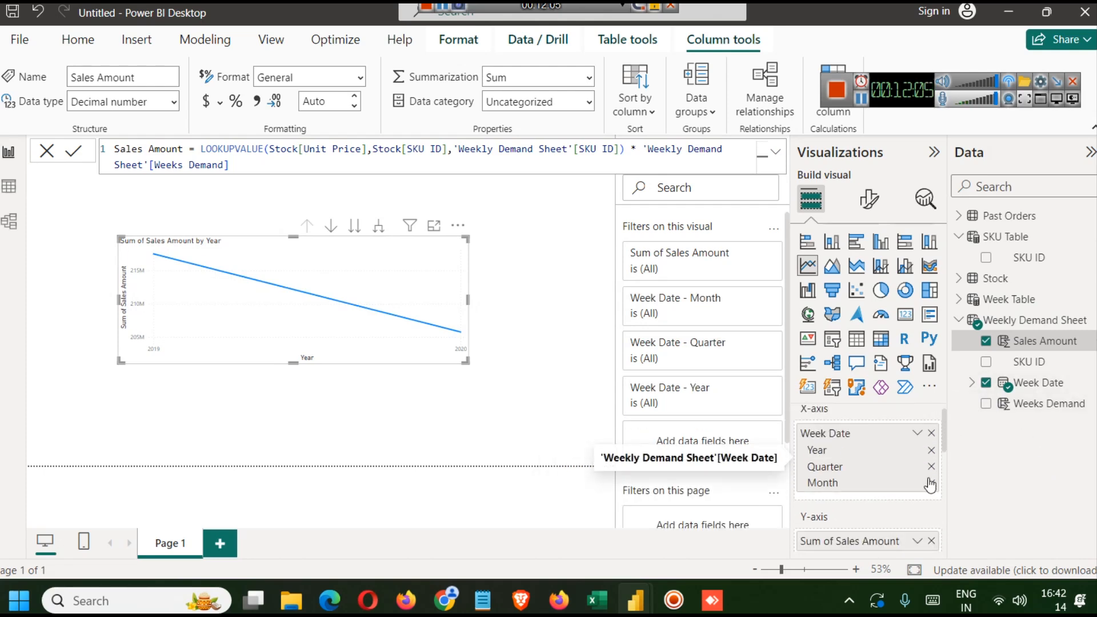
{"action": "left_click", "coordinate": [931, 484]}
{"action": "left_click", "coordinate": [931, 466]}
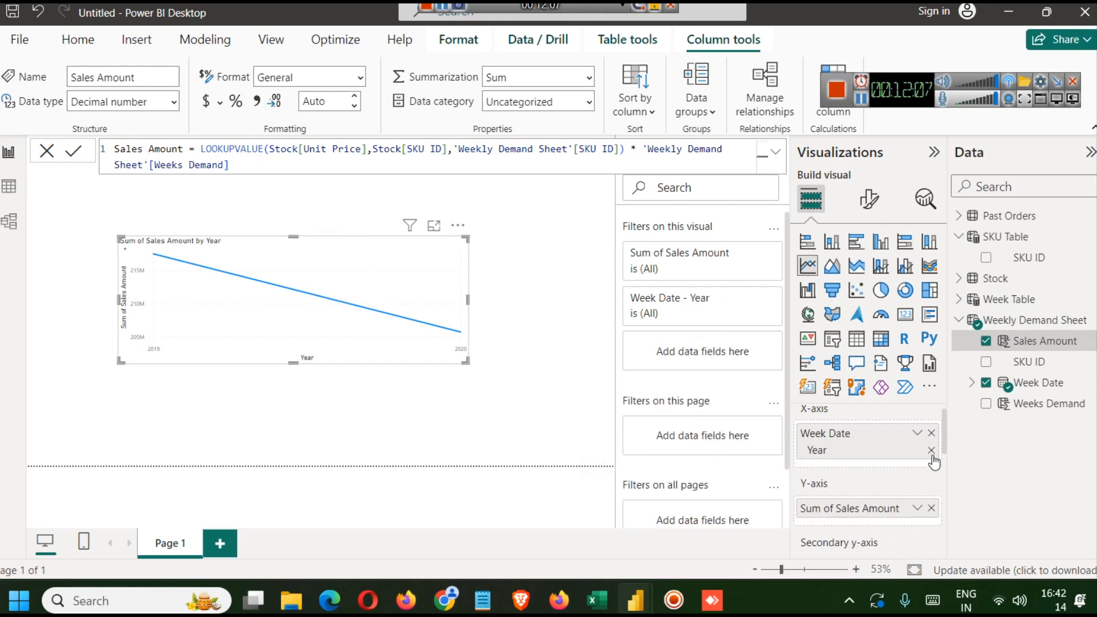
{"action": "left_click", "coordinate": [931, 450]}
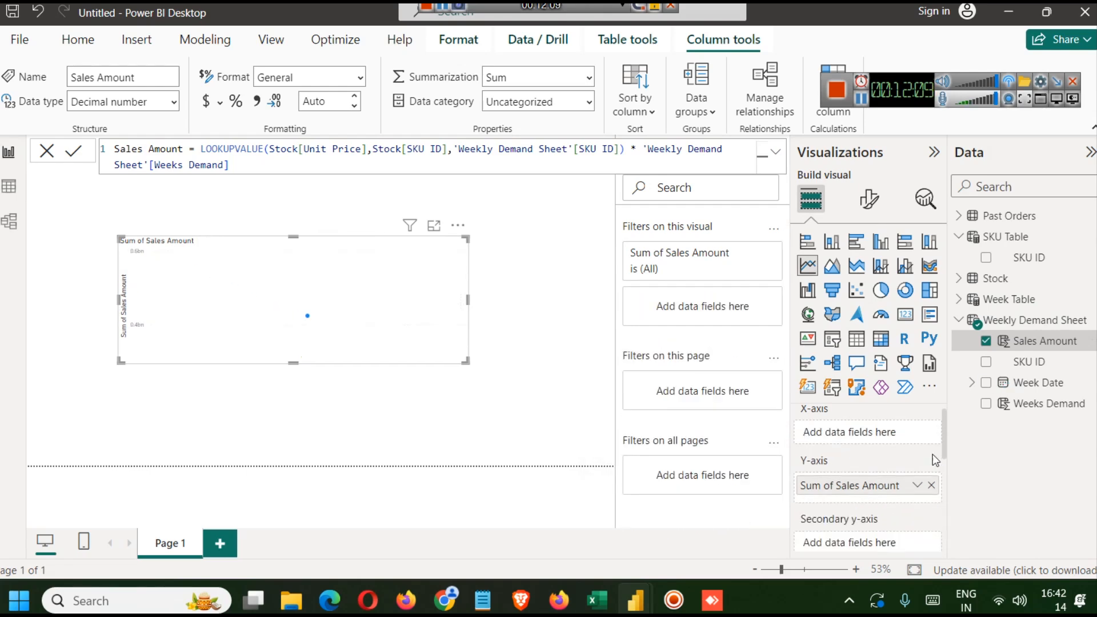
{"action": "key", "text": "ctrl+z"}
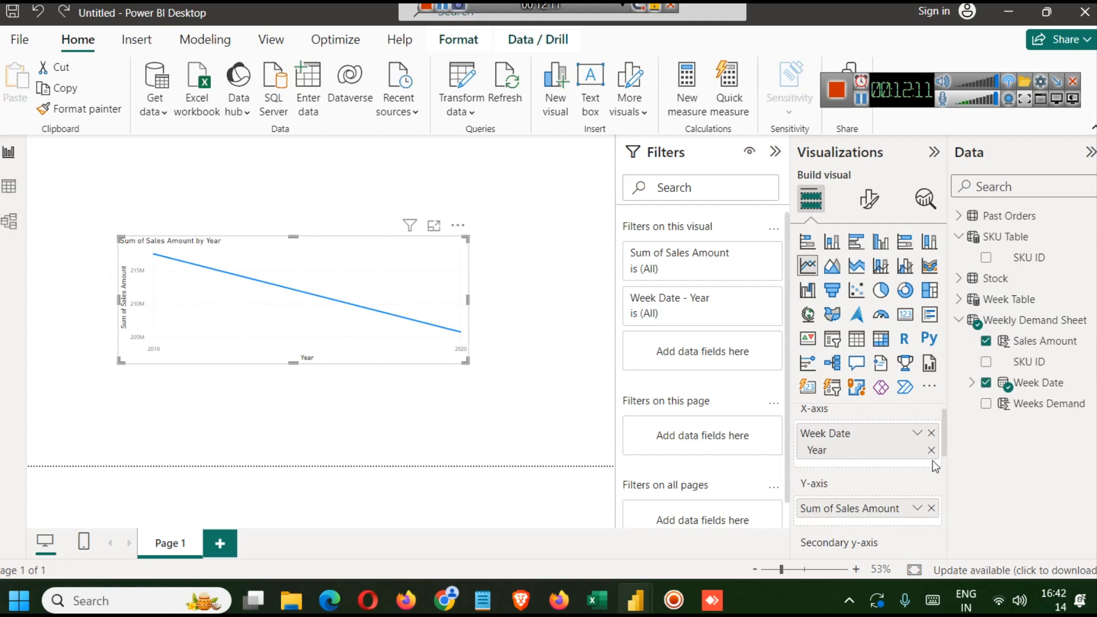
{"action": "key", "text": "ctrl+z"}
{"action": "key", "text": "ctrl+z"}
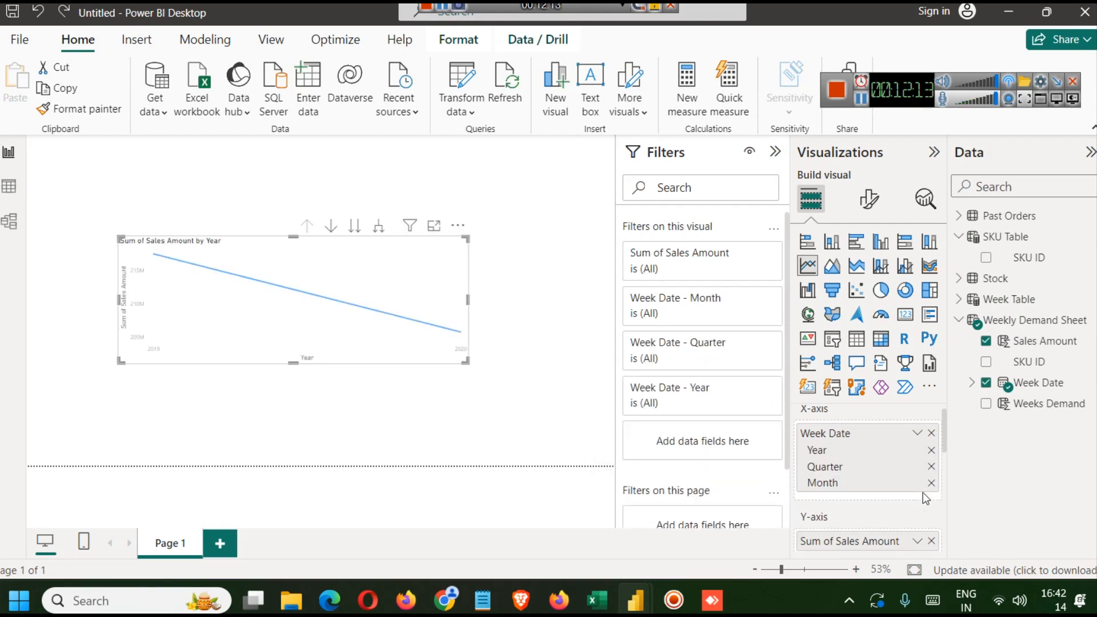
{"action": "key", "text": "ctrl+z"}
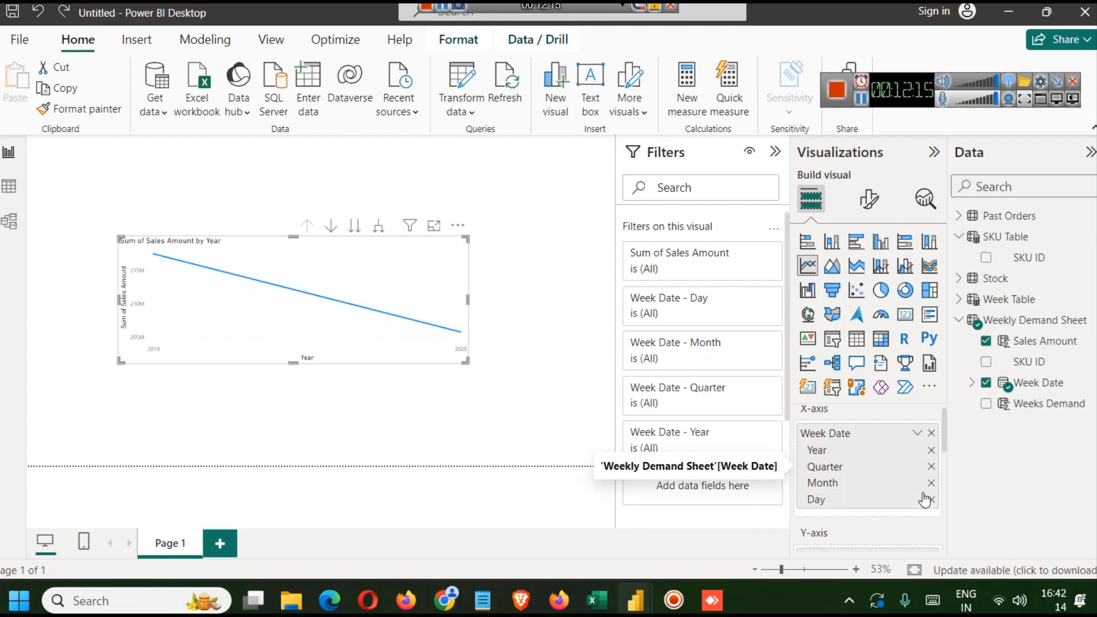
- Drill through the chart's Year, Quarter, Month and Day levels of Week Date
{"action": "left_click", "coordinate": [331, 226]}
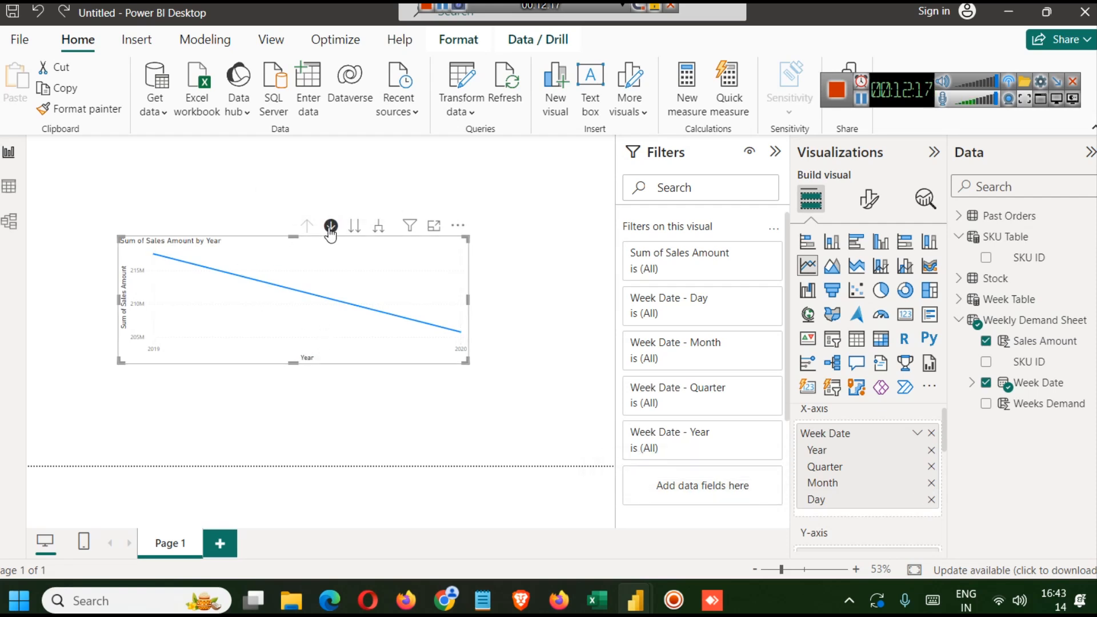
{"action": "left_click", "coordinate": [355, 227]}
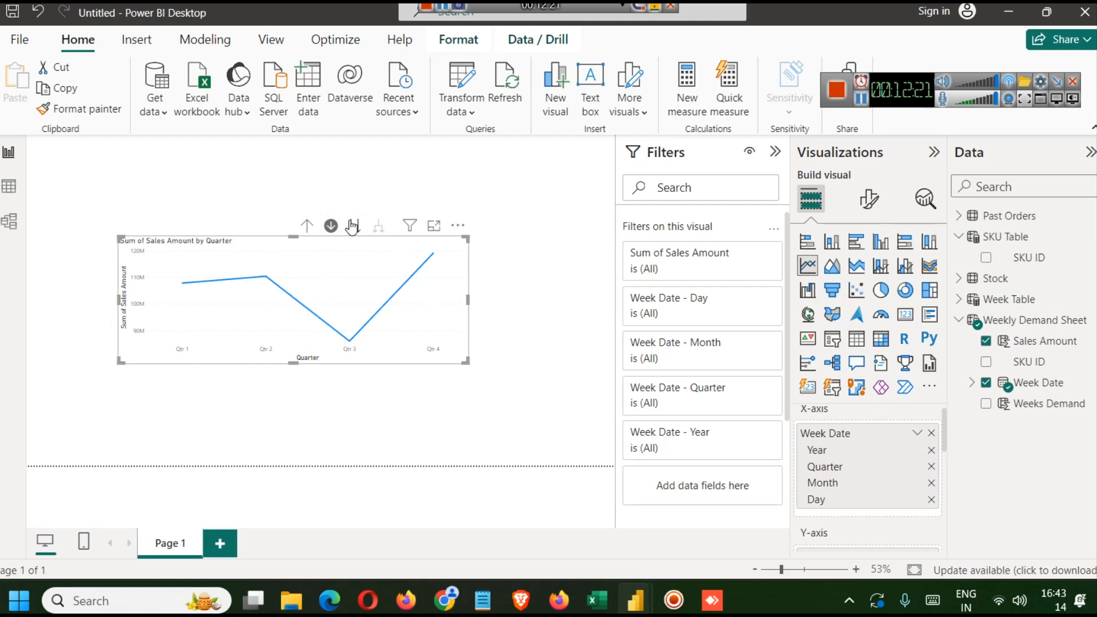
{"action": "left_click", "coordinate": [353, 227]}
{"action": "left_click", "coordinate": [352, 222]}
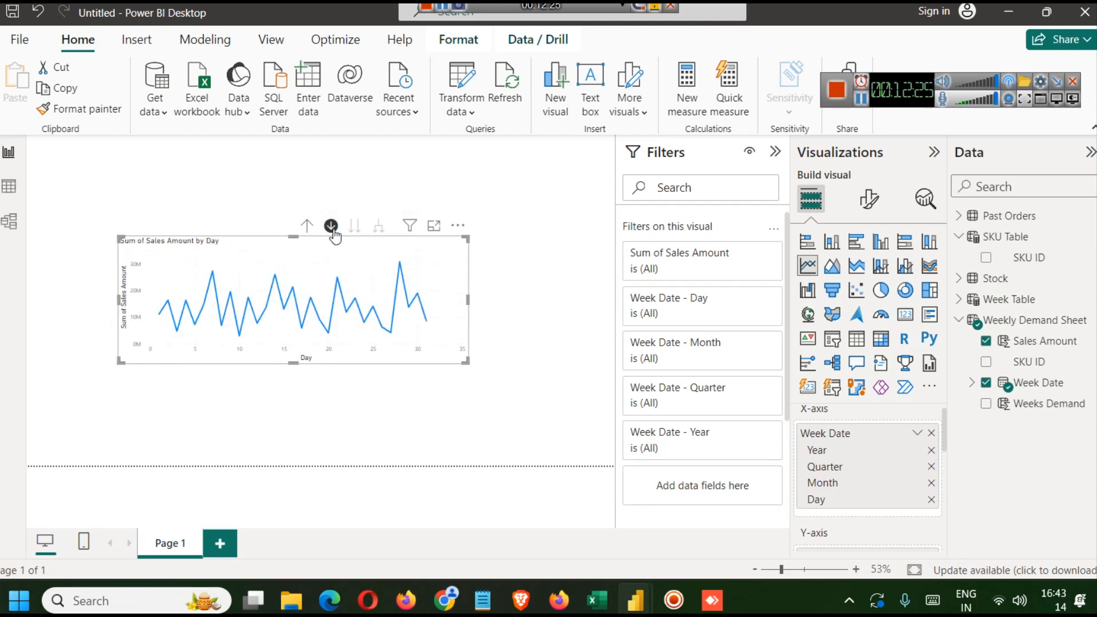
{"action": "left_click", "coordinate": [307, 226]}
{"action": "left_click", "coordinate": [331, 226]}
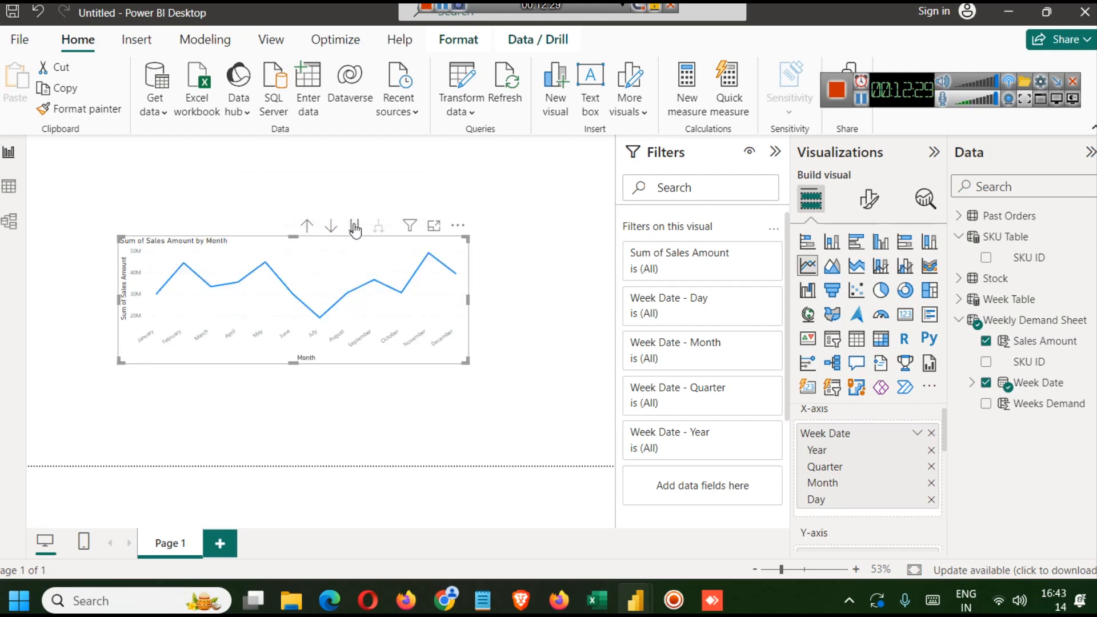
{"action": "left_click", "coordinate": [354, 226]}
- Delete the line chart visual and select the Sales Amount column in Weekly Demand Sheet
{"action": "left_click", "coordinate": [509, 238]}
{"action": "left_click", "coordinate": [414, 253]}
{"action": "key", "text": "Delete"}
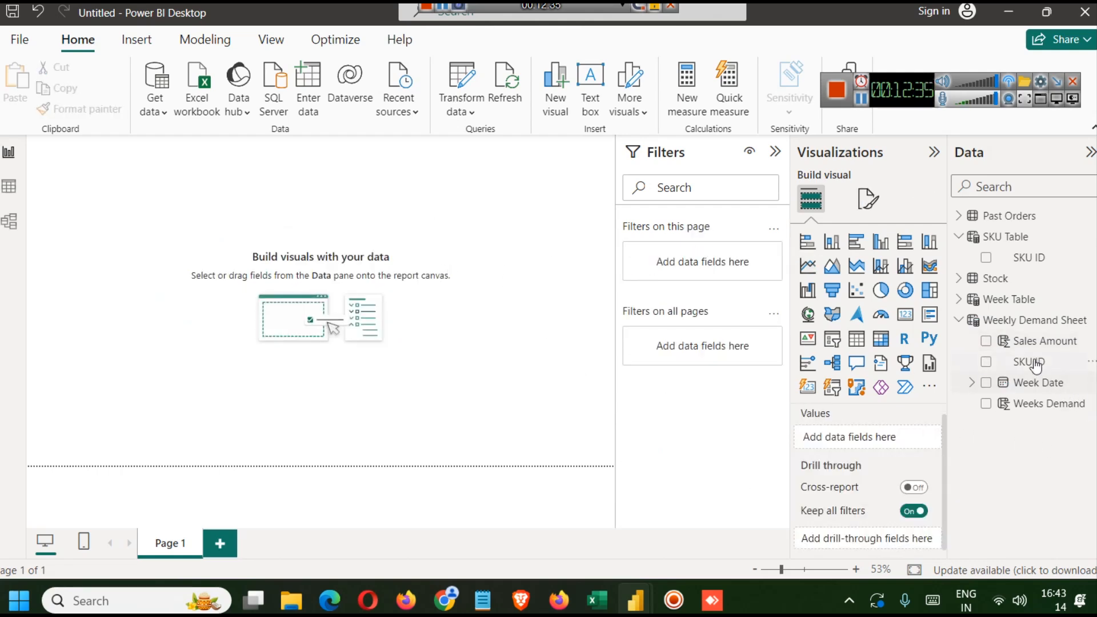
{"action": "left_click", "coordinate": [1034, 343]}
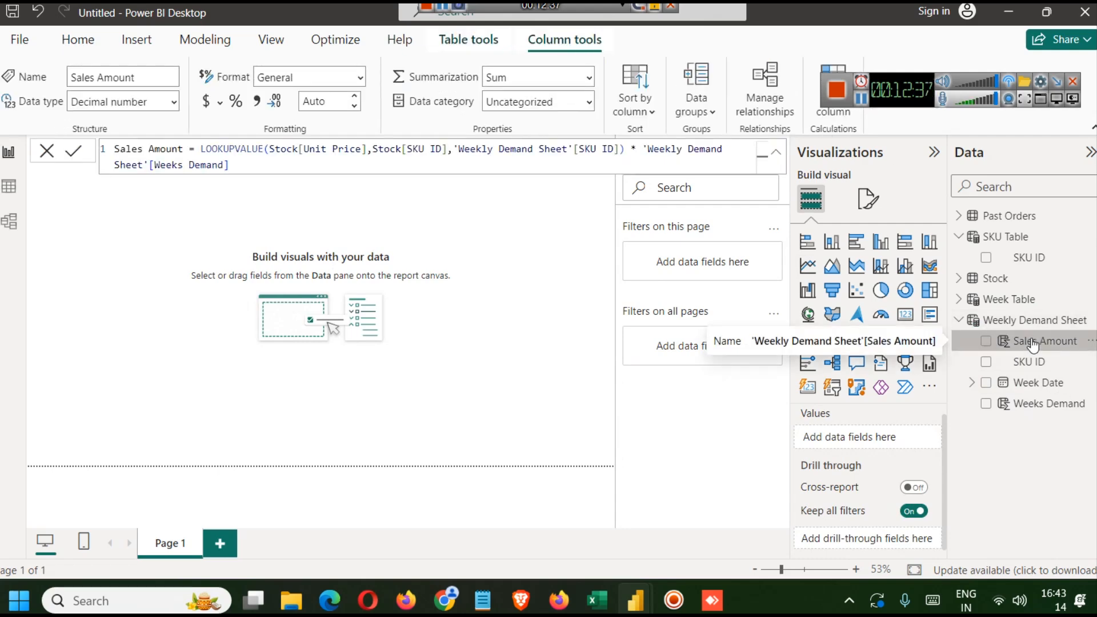
- Review the formulas of the Weeks Demand, Annual Revenue and Annual Sale Quantity columns in the new report
{"action": "left_click", "coordinate": [1031, 403]}
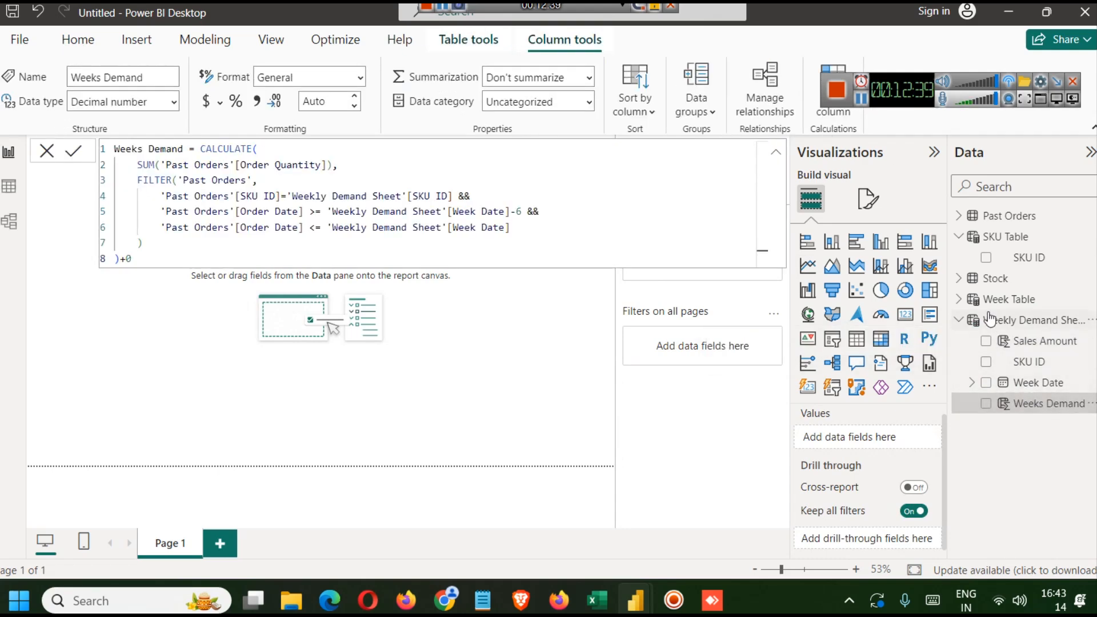
{"action": "left_click", "coordinate": [959, 278]}
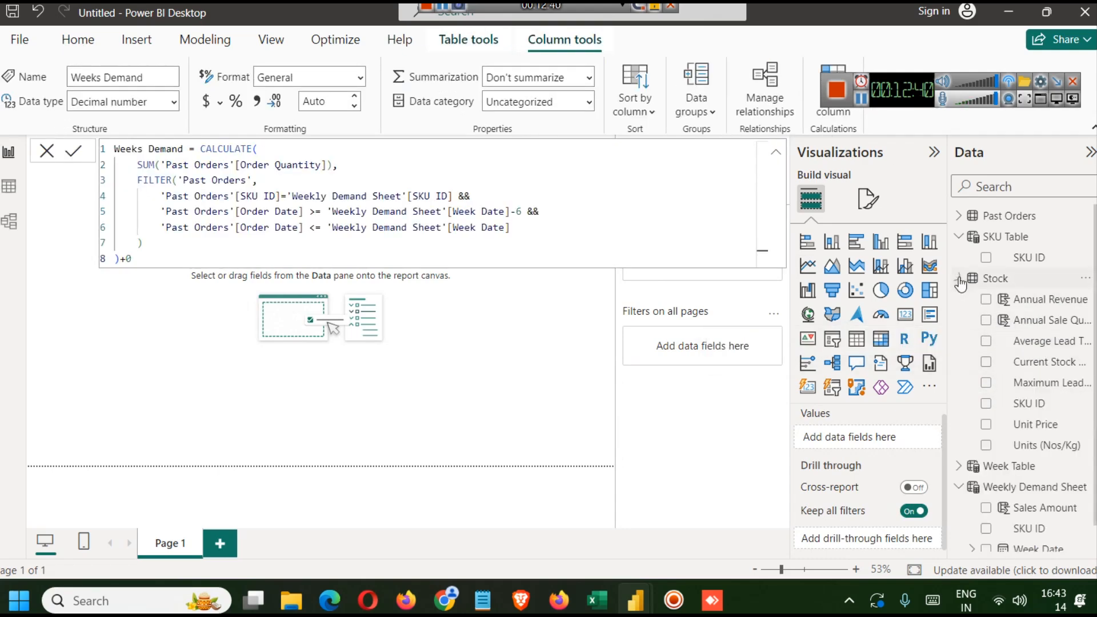
{"action": "left_click", "coordinate": [1037, 302]}
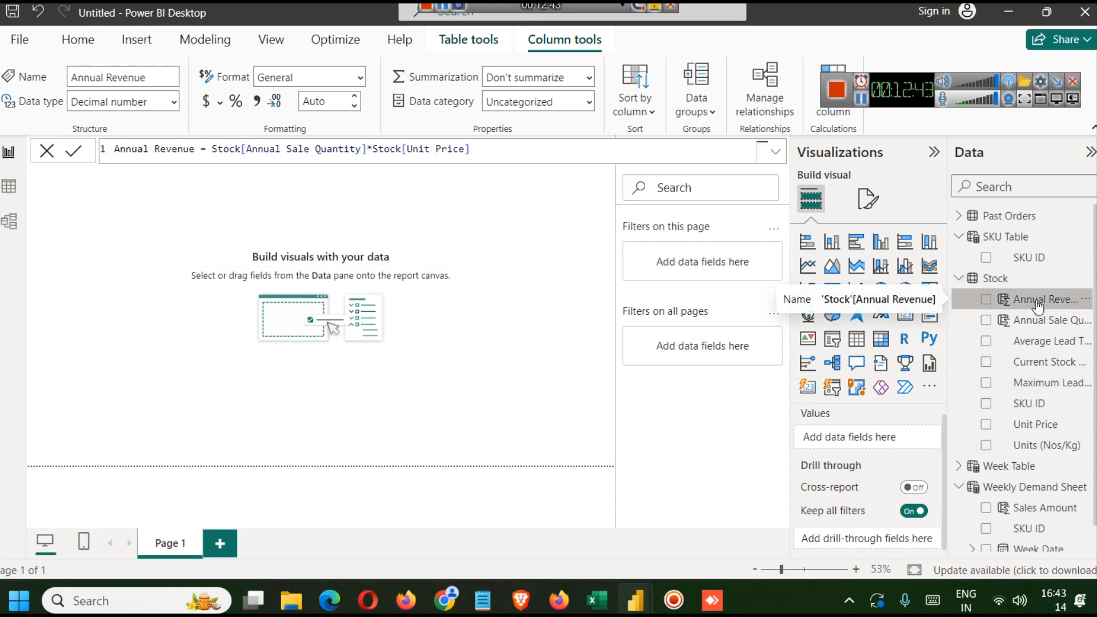
{"action": "left_click", "coordinate": [1041, 324]}
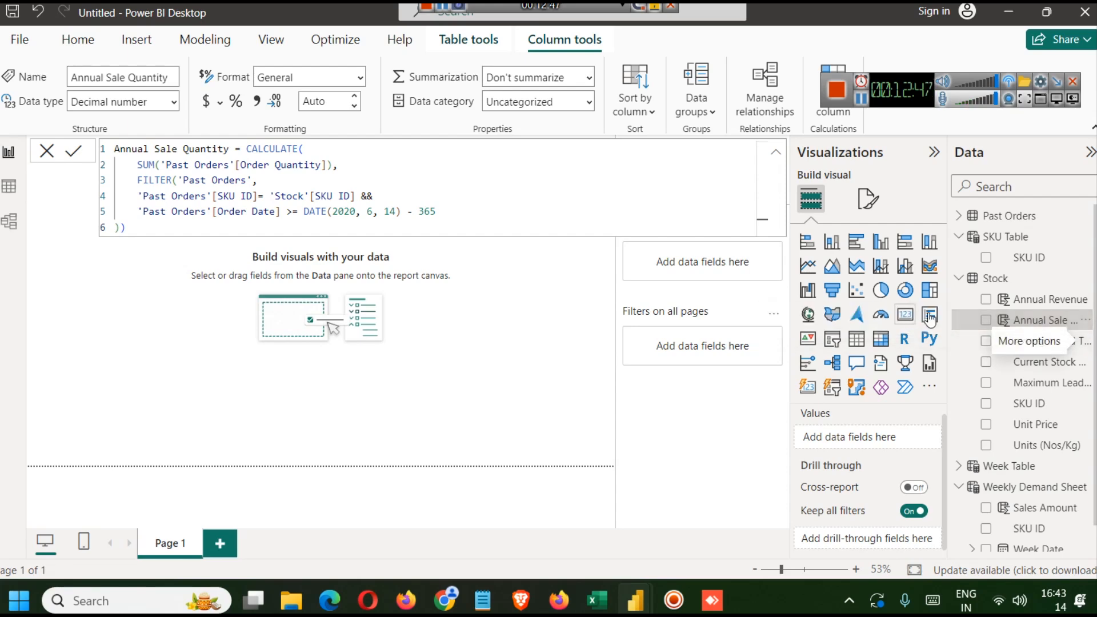
{"action": "left_click", "coordinate": [995, 280]}
- Switch to the finished Inventory Management Database report and copy the Revenue Share % column formula
{"action": "mouse_move", "coordinate": [635, 600]}
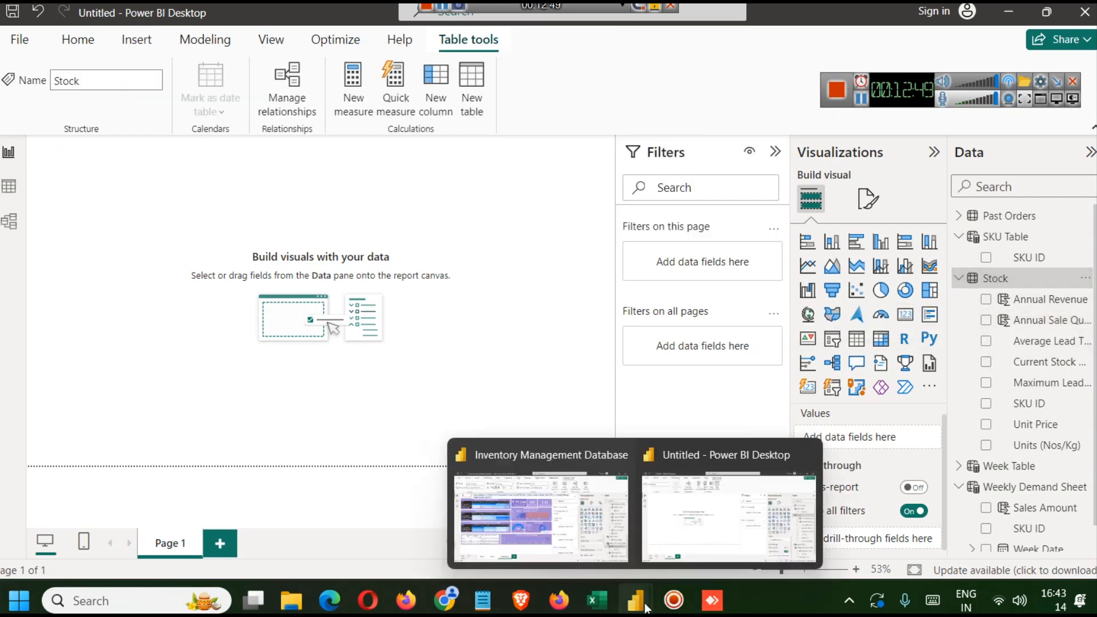
{"action": "left_click", "coordinate": [605, 534]}
{"action": "scroll", "coordinate": [1083, 483], "scroll_direction": "up", "scroll_amount": 3}
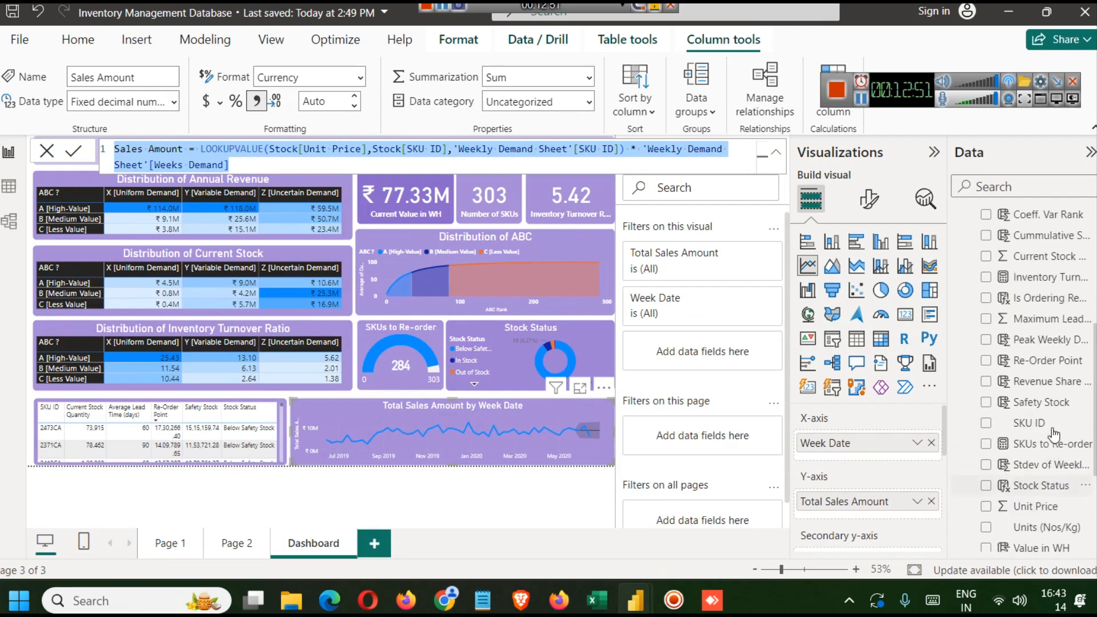
{"action": "left_click", "coordinate": [1045, 382]}
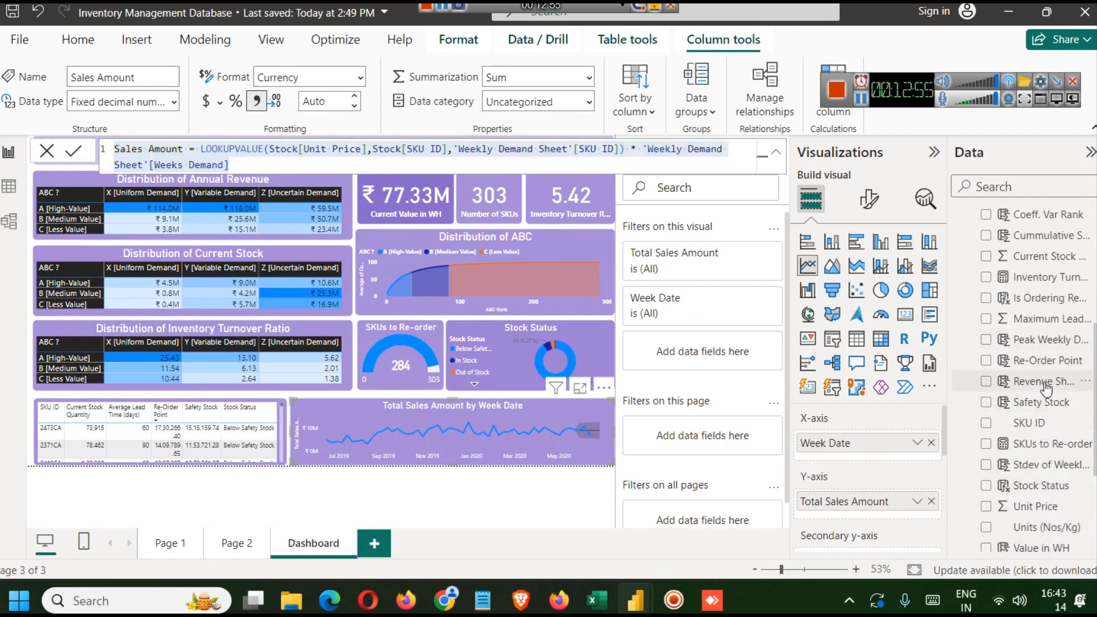
{"action": "triple_click", "coordinate": [585, 150]}
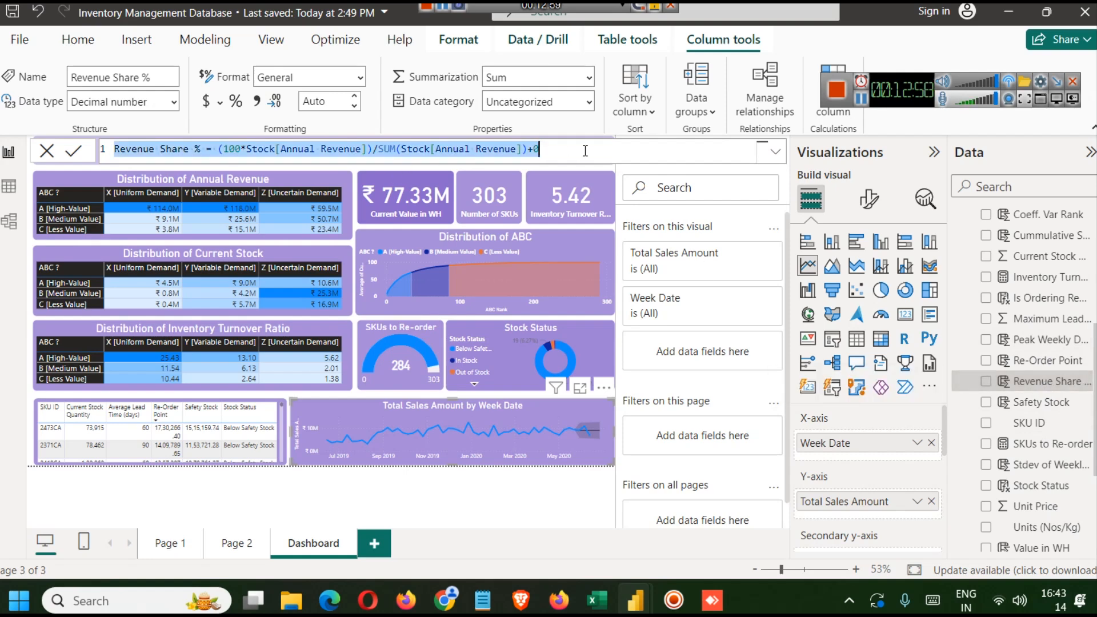
{"action": "left_click", "coordinate": [552, 150]}
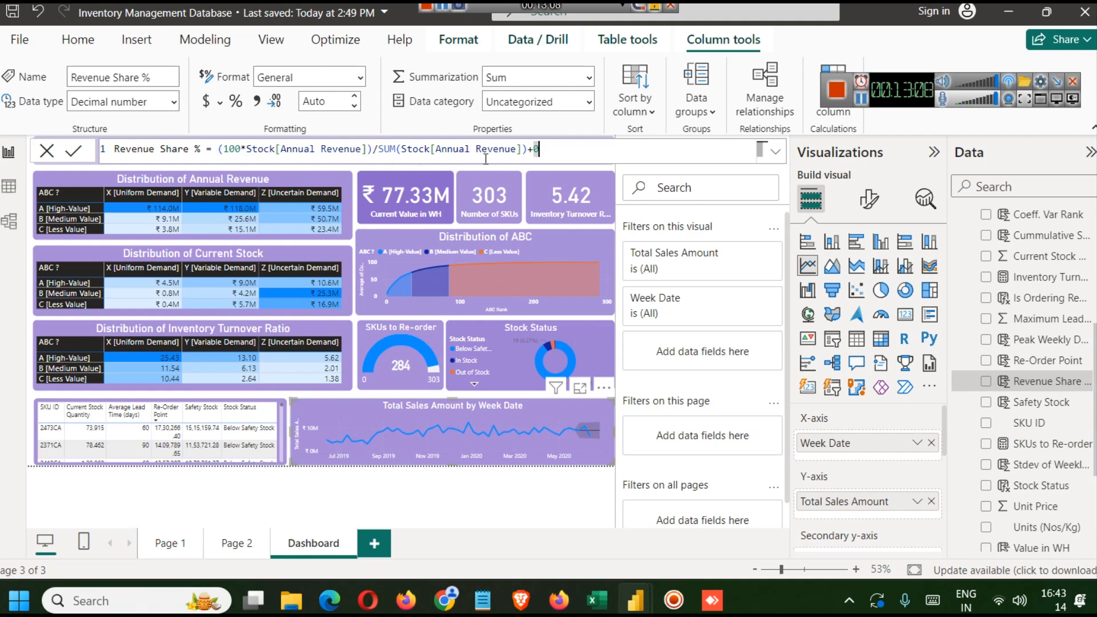
{"action": "key", "text": "ctrl+a"}
{"action": "key", "text": "ctrl+c"}
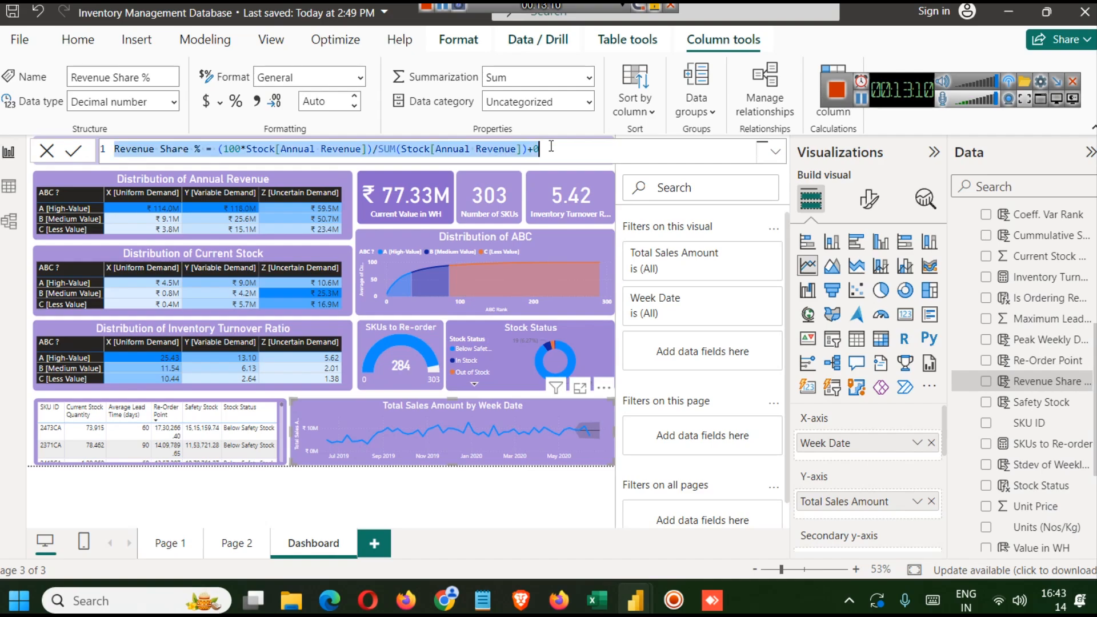
- Back in the new report, add a new column to the Stock table with the pasted Revenue Share % formula
{"action": "mouse_move", "coordinate": [631, 599]}
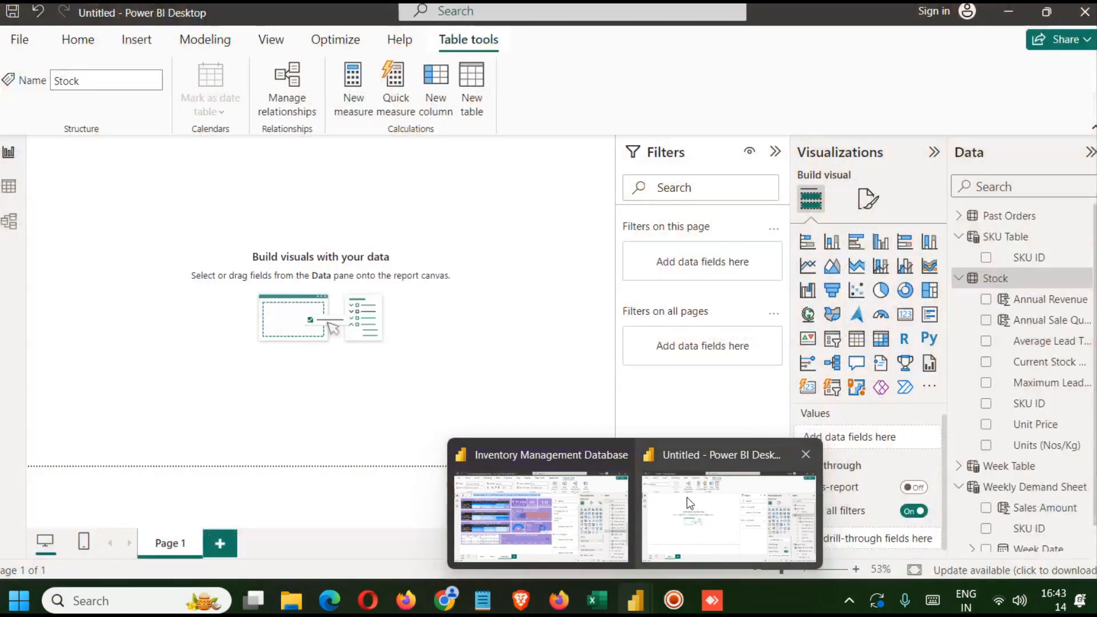
{"action": "left_click", "coordinate": [687, 497]}
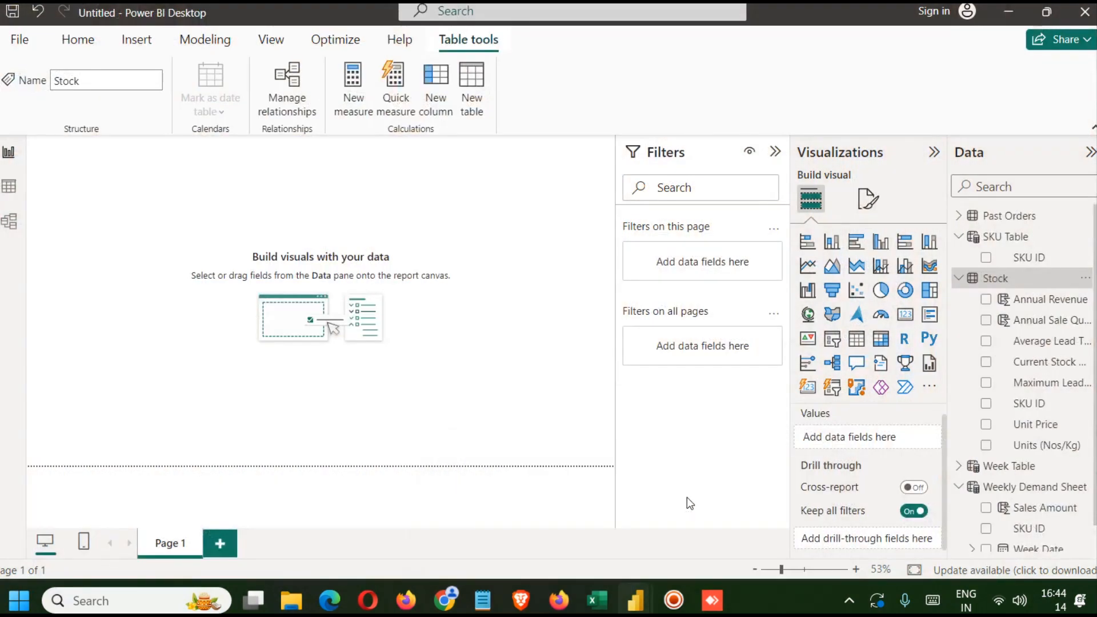
{"action": "right_click", "coordinate": [1008, 285]}
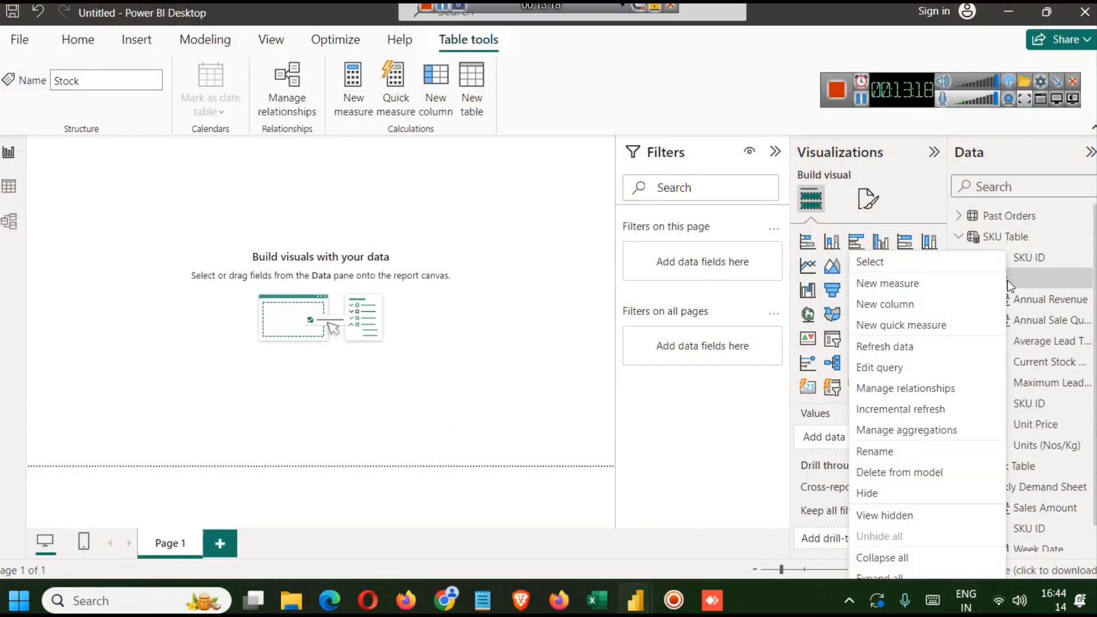
{"action": "left_click", "coordinate": [913, 304]}
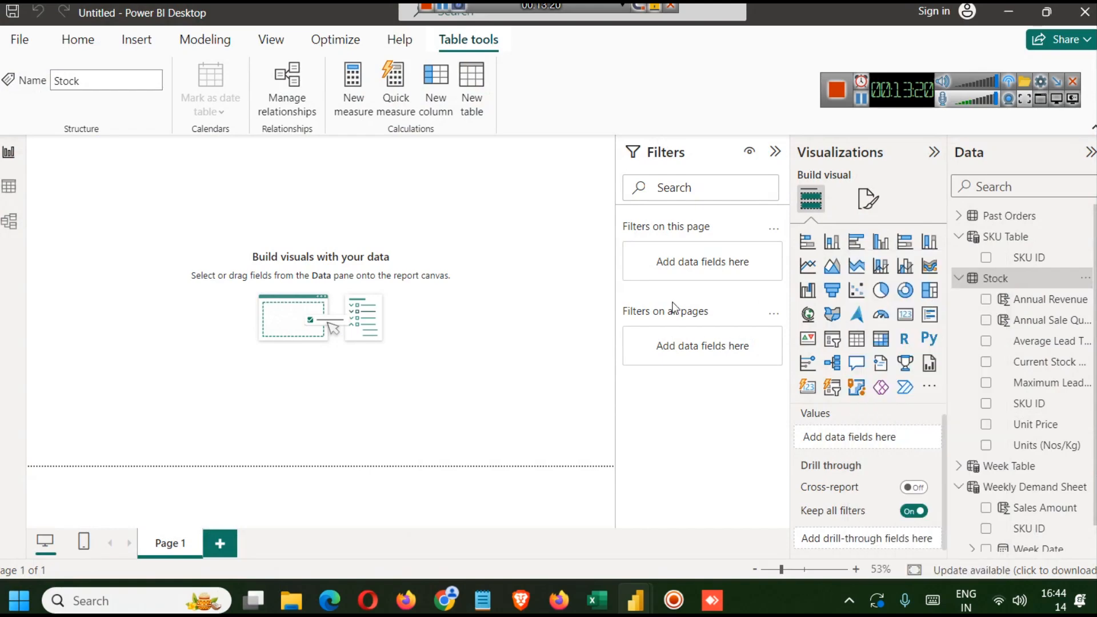
{"action": "key", "text": "ctrl+v"}
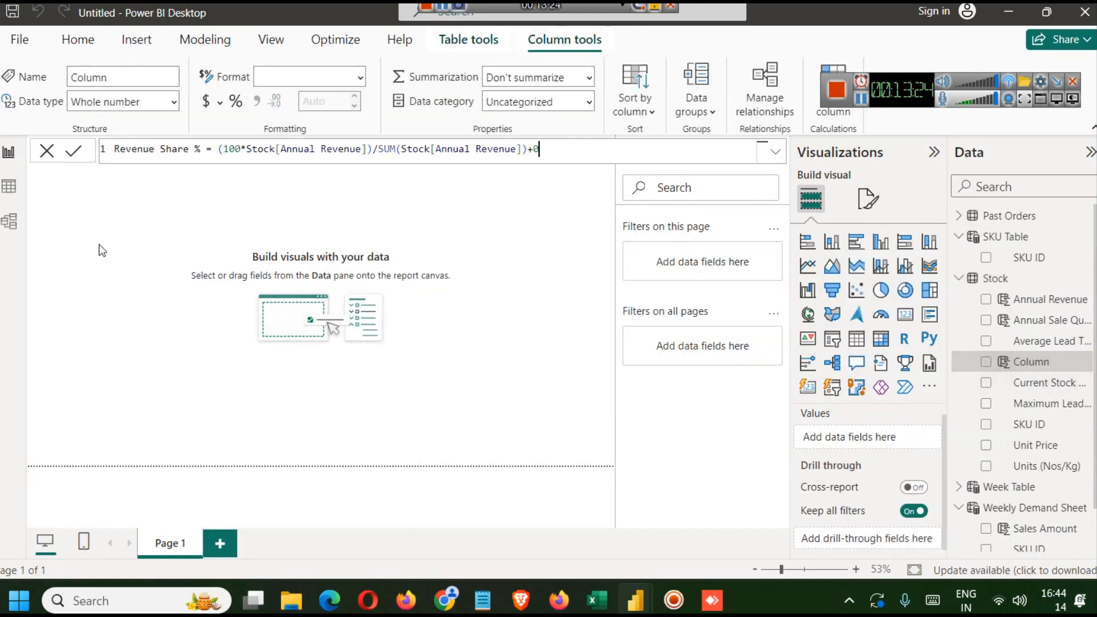
{"action": "left_click", "coordinate": [74, 152]}
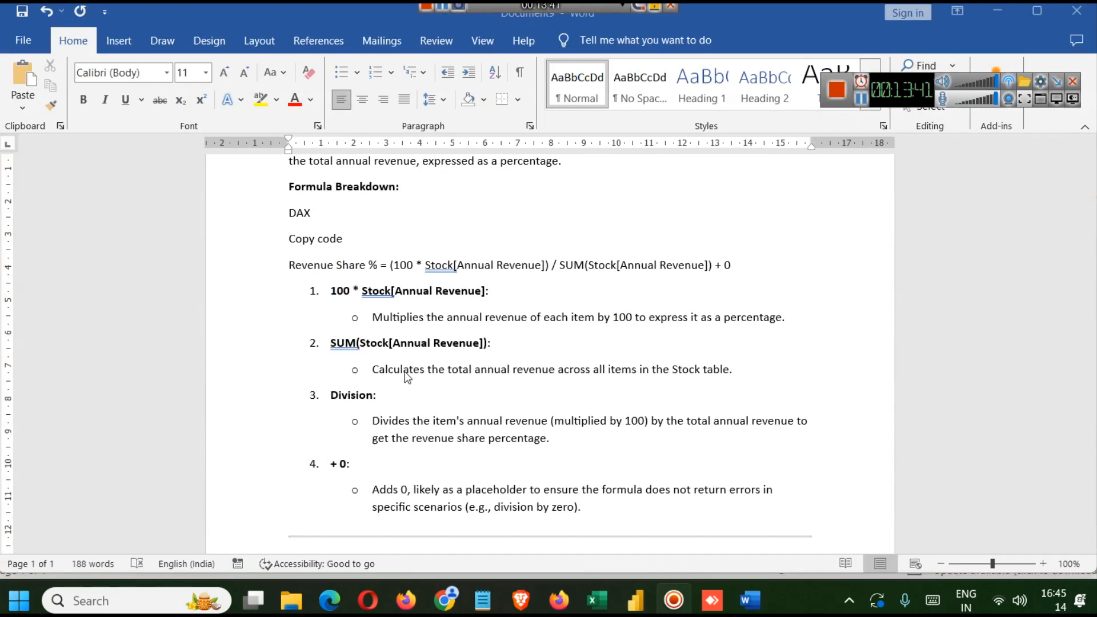
- Read the Word document's breakdown of the Revenue Share % formula and select the formula text
{"action": "scroll", "coordinate": [297, 340], "scroll_direction": "up", "scroll_amount": 1}
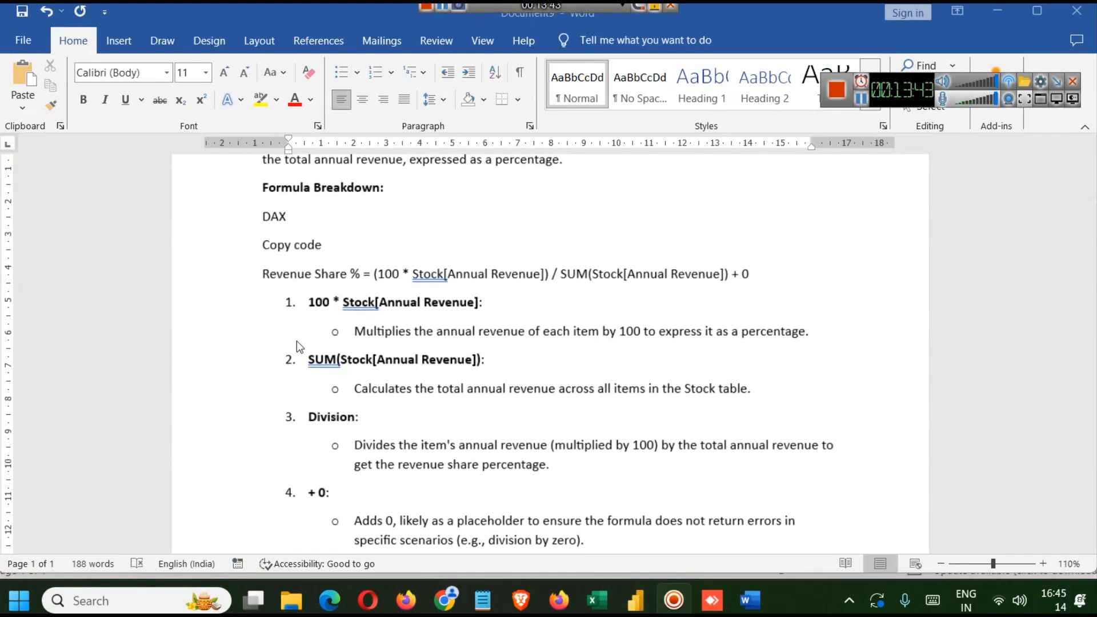
{"action": "scroll", "coordinate": [296, 340], "scroll_direction": "up", "scroll_amount": 1}
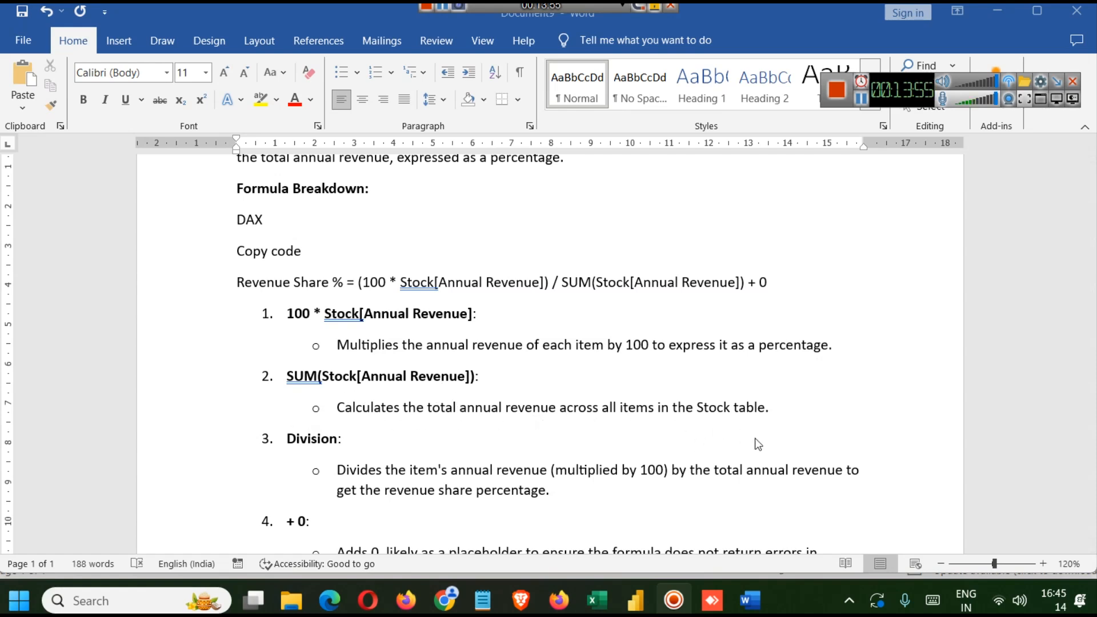
{"action": "scroll", "coordinate": [752, 421], "scroll_direction": "down", "scroll_amount": 5}
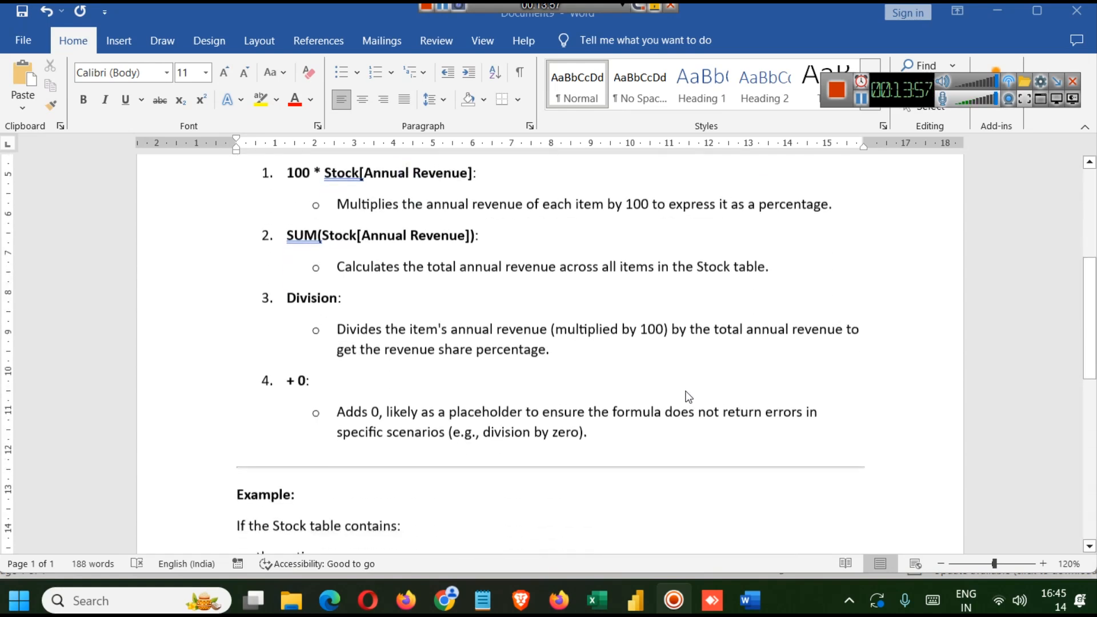
{"action": "scroll", "coordinate": [276, 371], "scroll_direction": "down", "scroll_amount": 2}
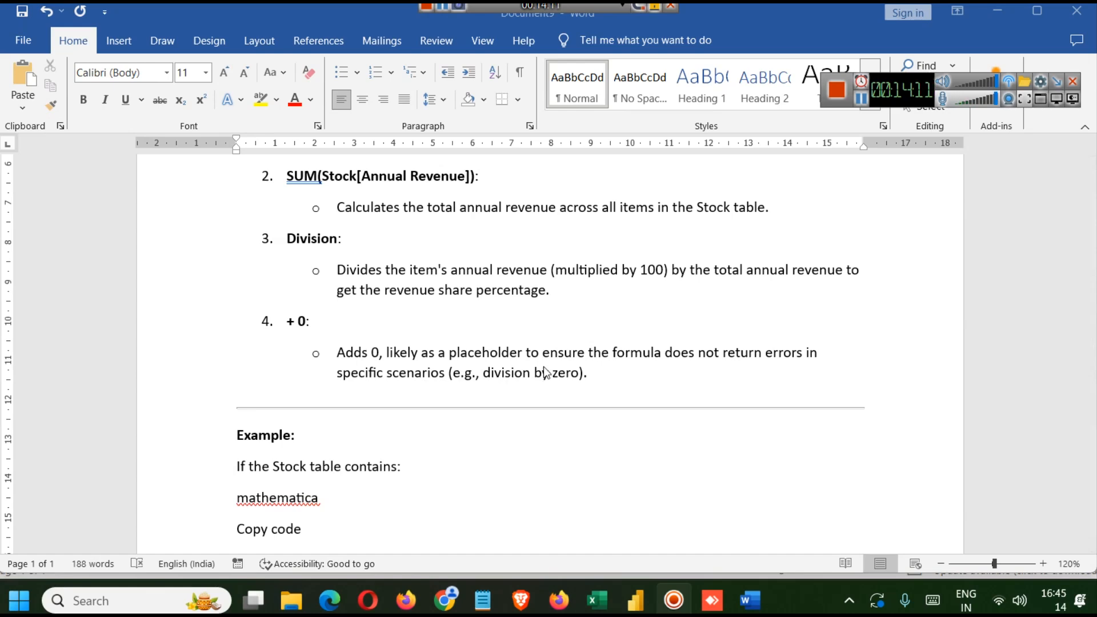
{"action": "scroll", "coordinate": [512, 389], "scroll_direction": "up", "scroll_amount": 1}
{"action": "scroll", "coordinate": [512, 389], "scroll_direction": "up", "scroll_amount": 1}
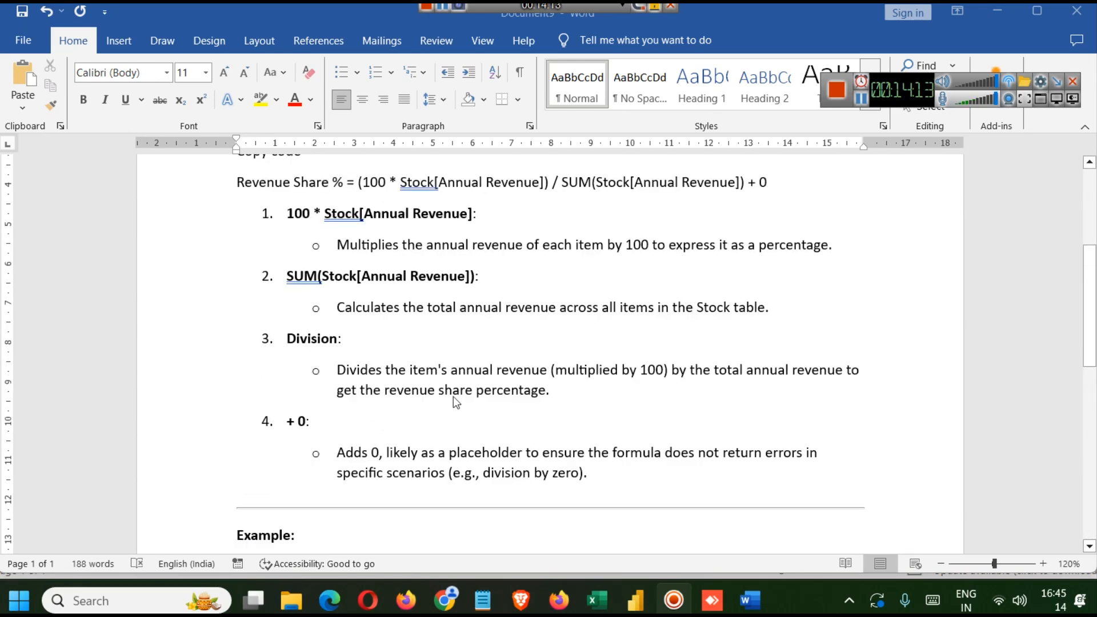
{"action": "left_click", "coordinate": [744, 183]}
{"action": "left_click_drag", "start_coordinate": [354, 183], "coordinate": [749, 183]}
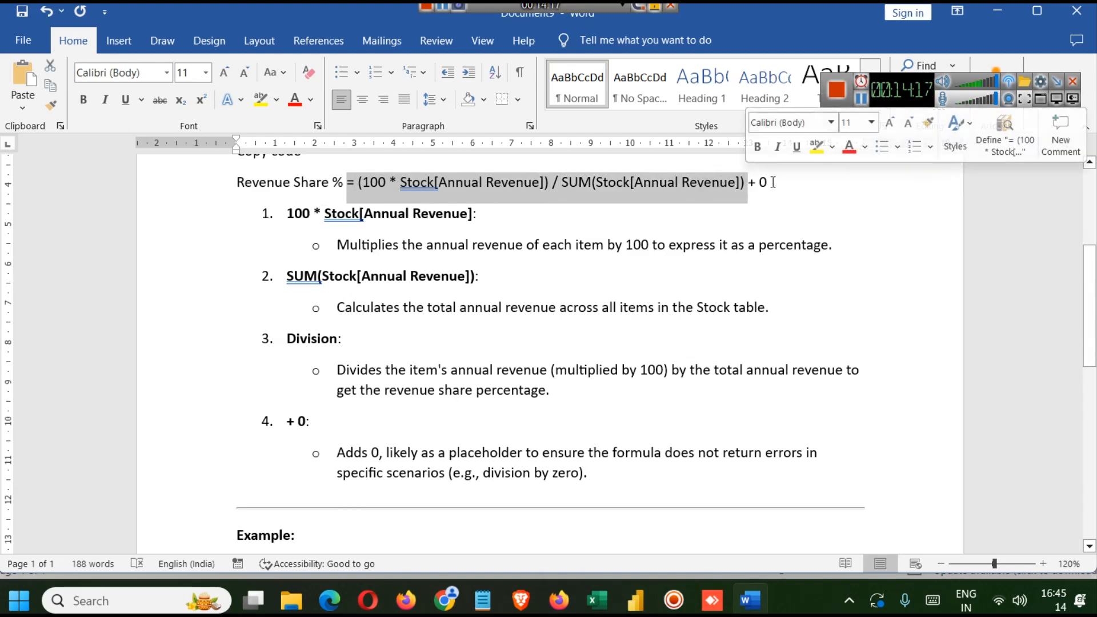
{"action": "left_click", "coordinate": [772, 182]}
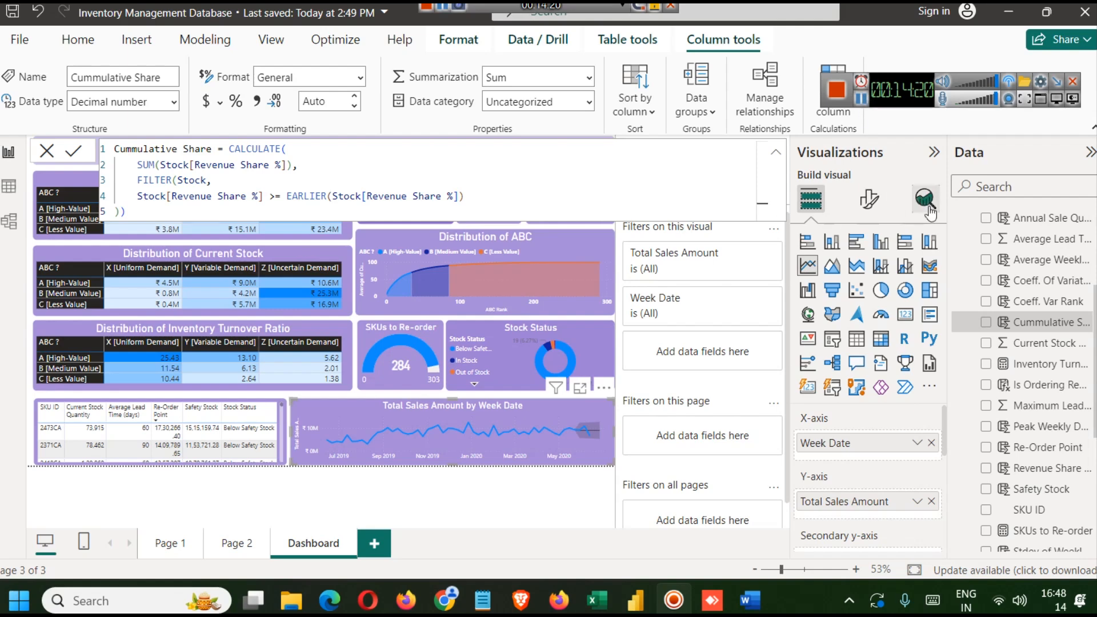
- Examine the CALCULATE, FILTER and EARLIER parts of the Cumulative Share formula in the finished report
{"action": "left_click", "coordinate": [417, 168]}
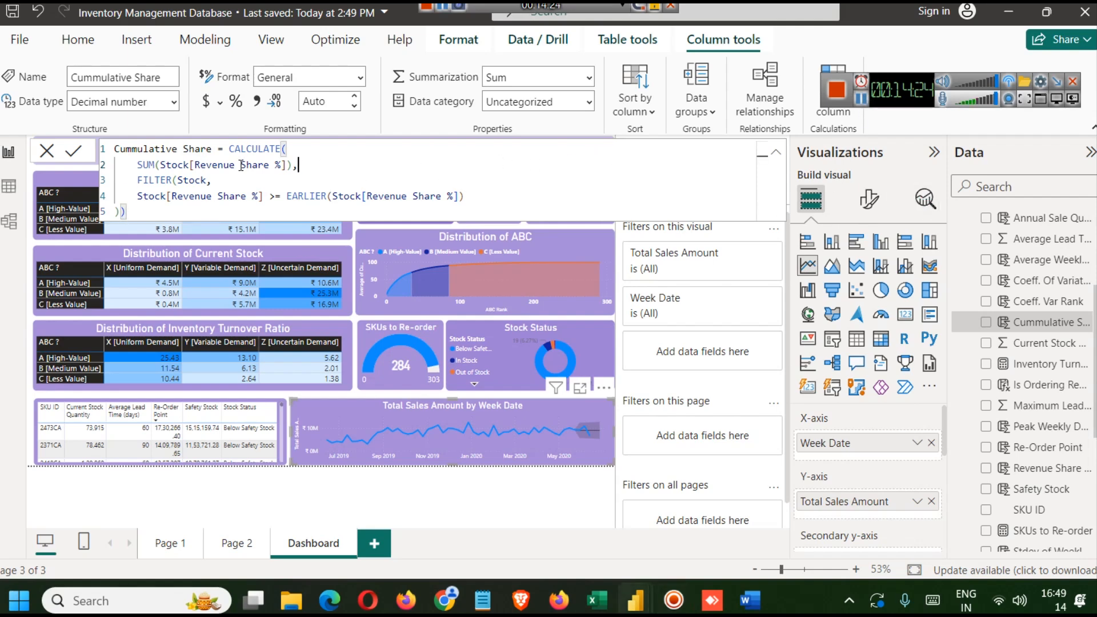
{"action": "double_click", "coordinate": [261, 148]}
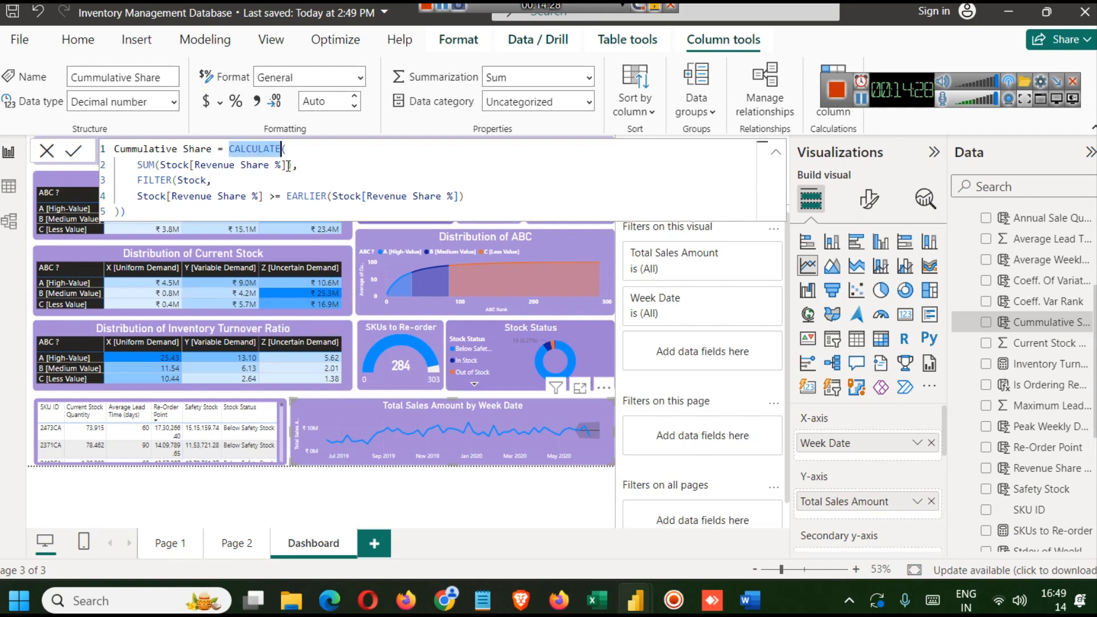
{"action": "double_click", "coordinate": [201, 180]}
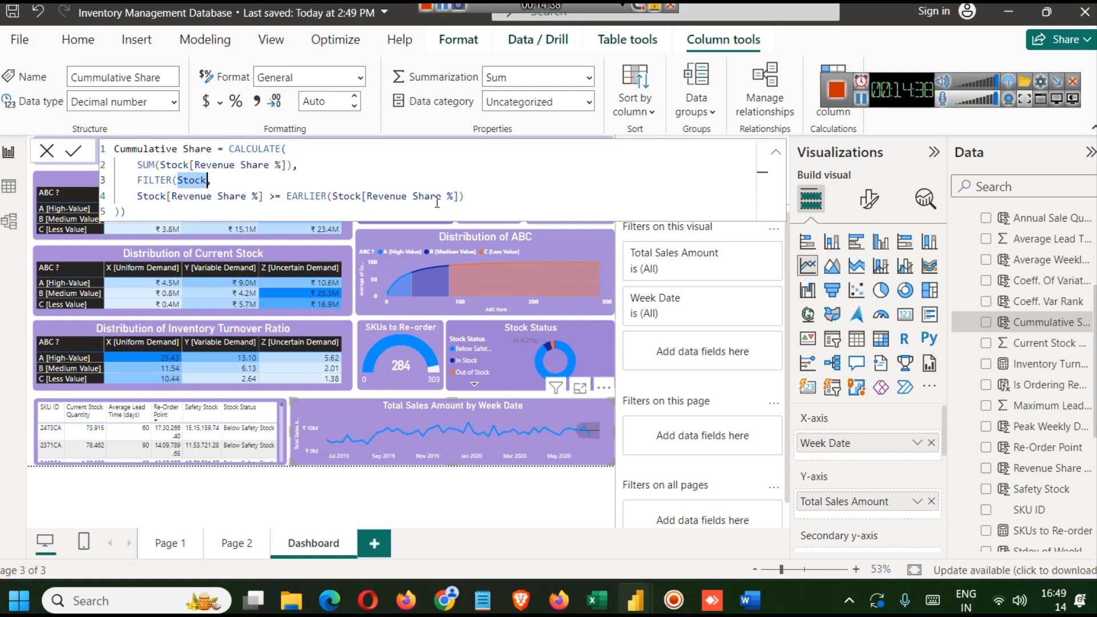
{"action": "double_click", "coordinate": [308, 195]}
{"action": "key", "text": "Right"}
{"action": "key", "text": "Right"}
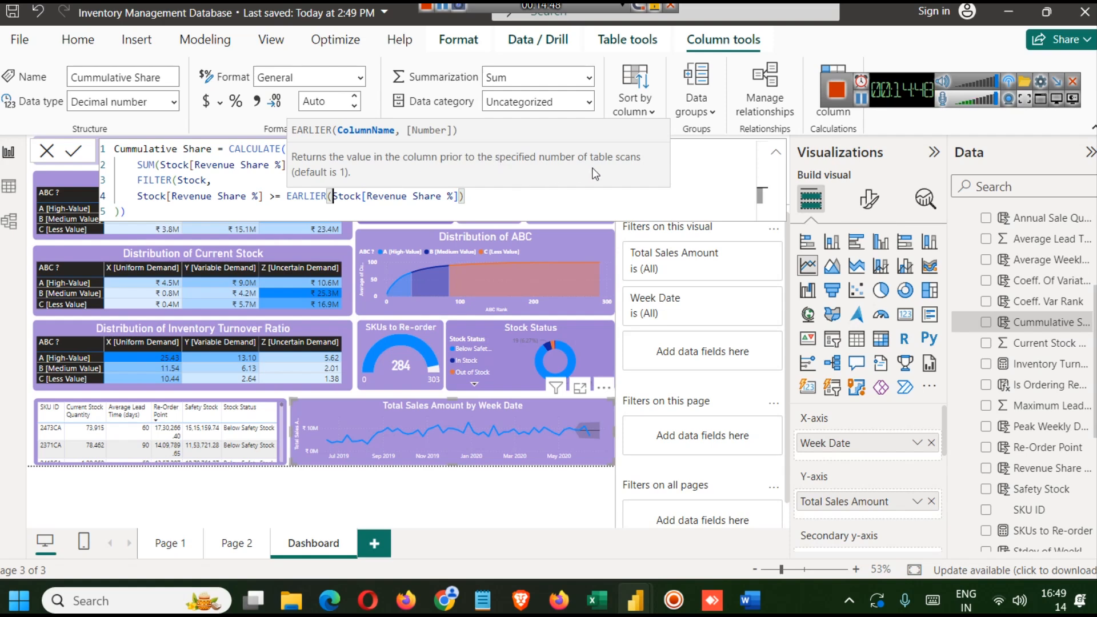
{"action": "left_click", "coordinate": [415, 210]}
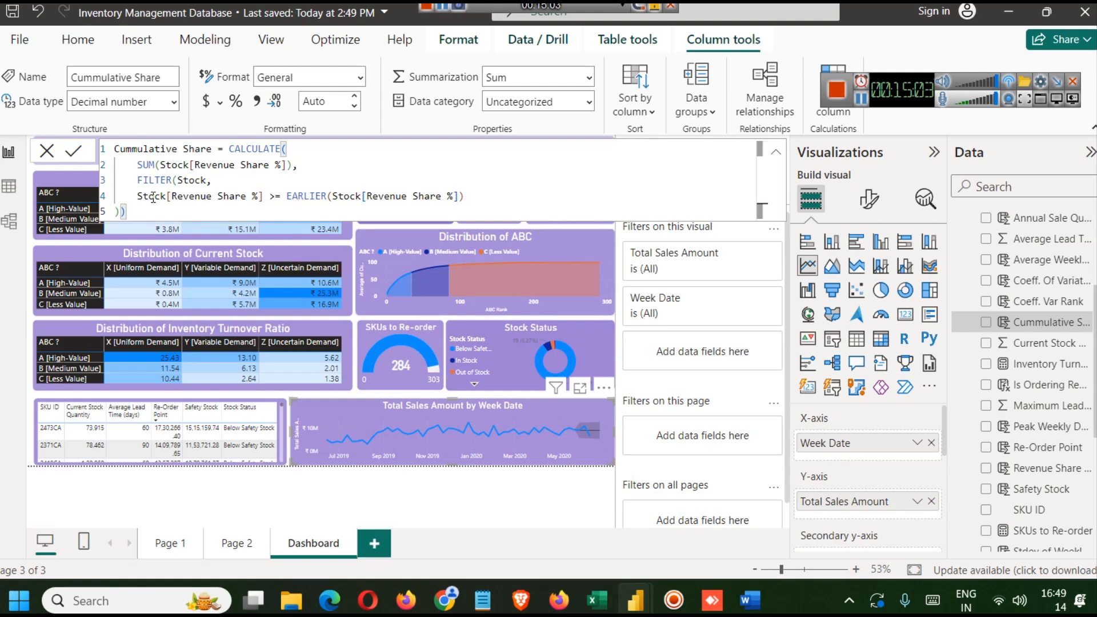
- Copy the Cumulative Share formula and add it as a new calculated column in the new report's Stock table
{"action": "key", "text": "ctrl+a"}
{"action": "key", "text": "ctrl+c"}
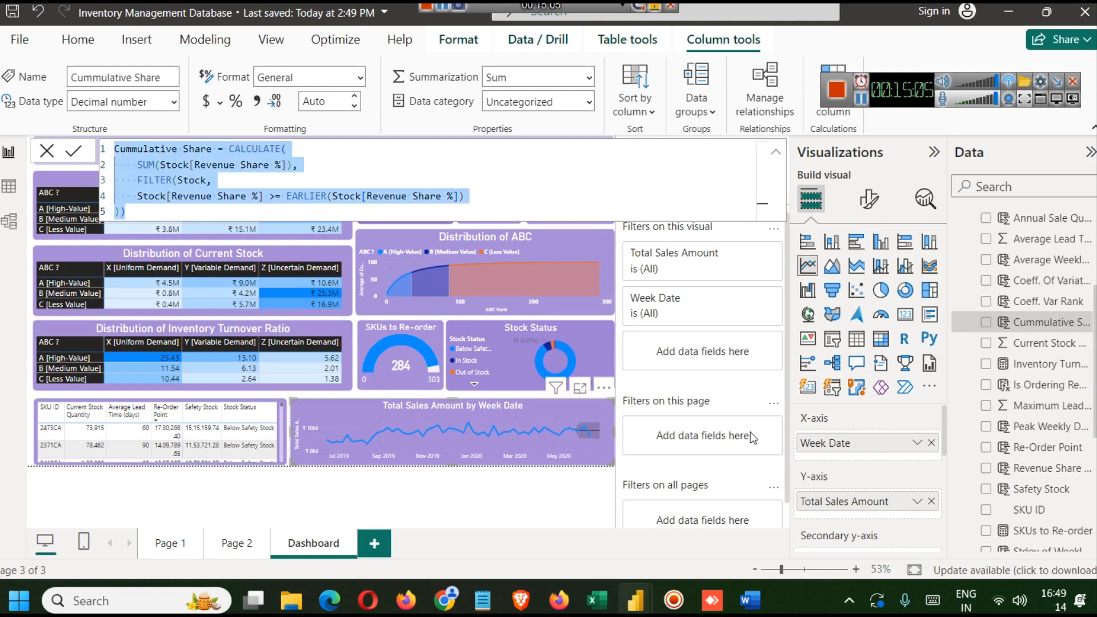
{"action": "mouse_move", "coordinate": [636, 578]}
{"action": "left_click", "coordinate": [709, 503]}
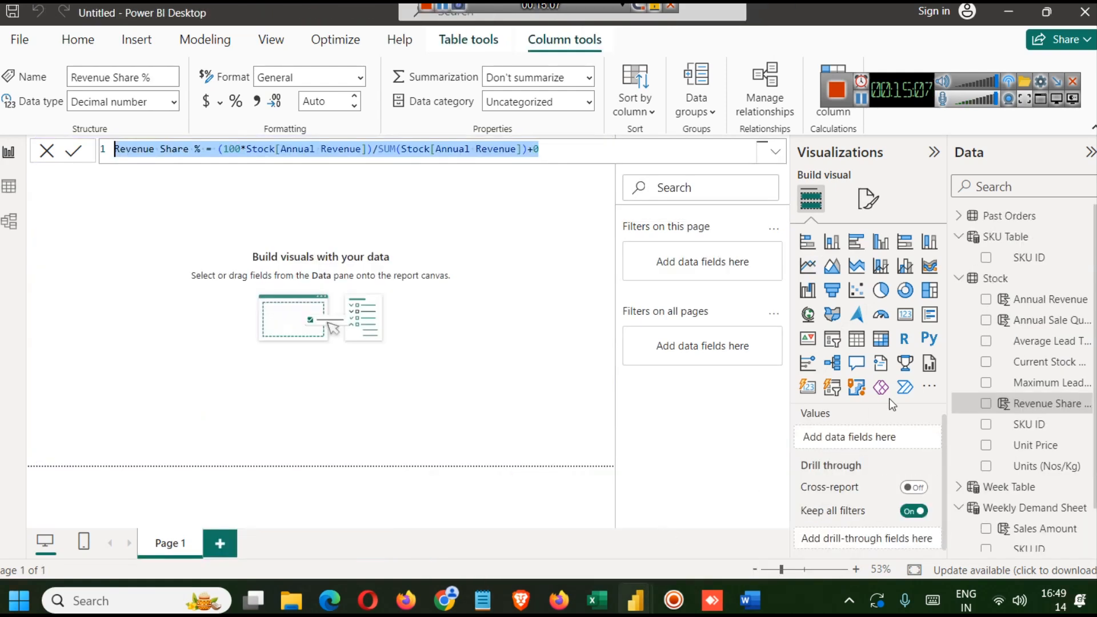
{"action": "left_click", "coordinate": [995, 280]}
{"action": "right_click", "coordinate": [995, 279]}
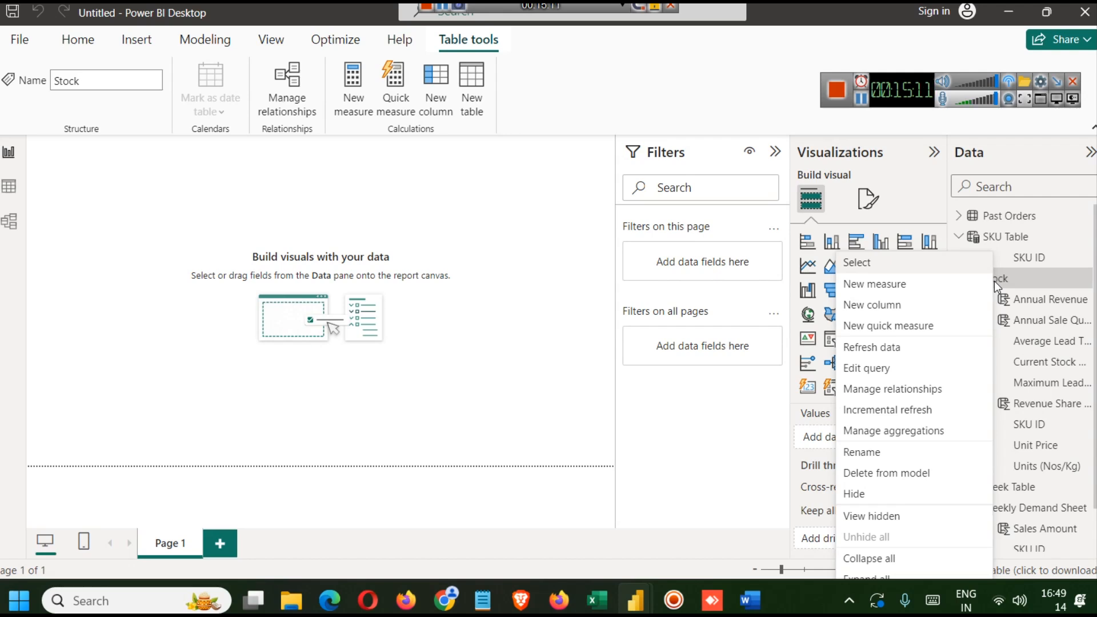
{"action": "left_click", "coordinate": [913, 304]}
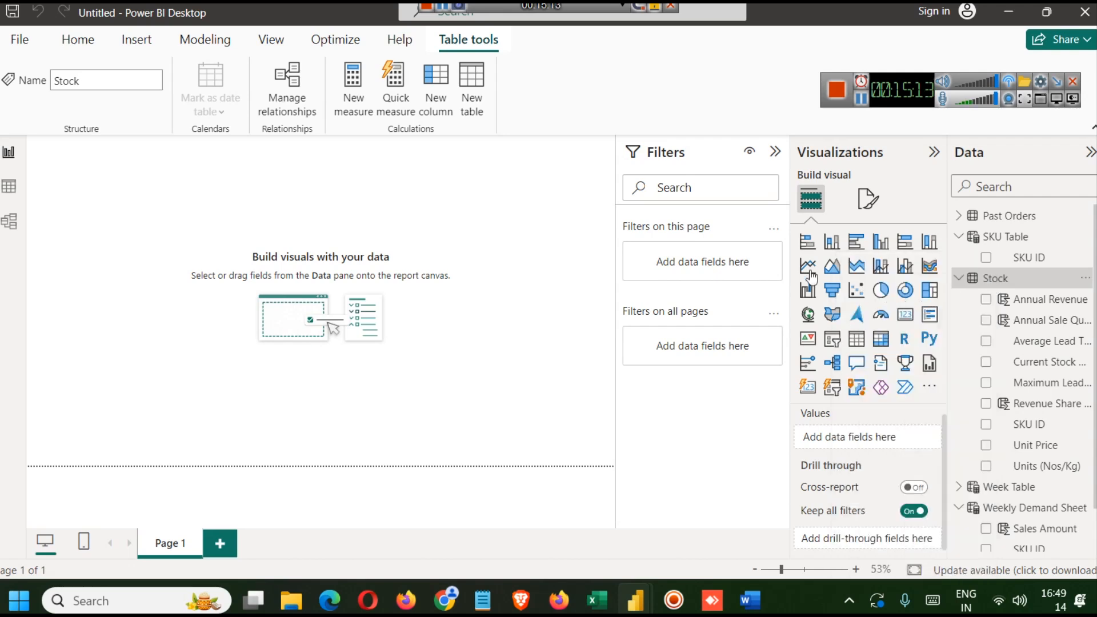
{"action": "key", "text": "ctrl+v"}
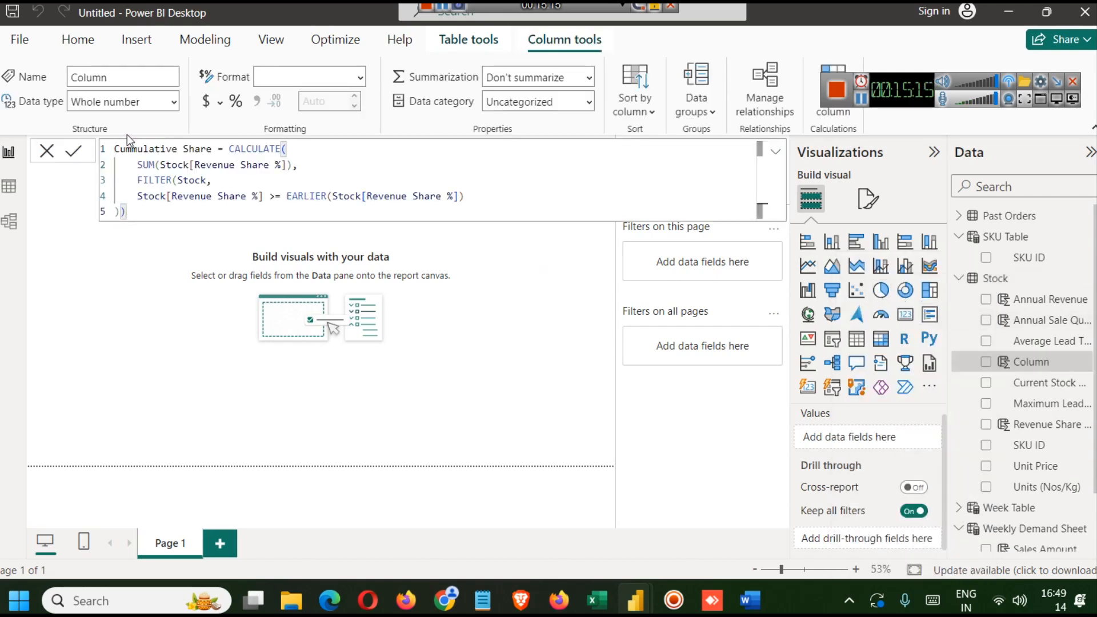
{"action": "left_click", "coordinate": [73, 151]}
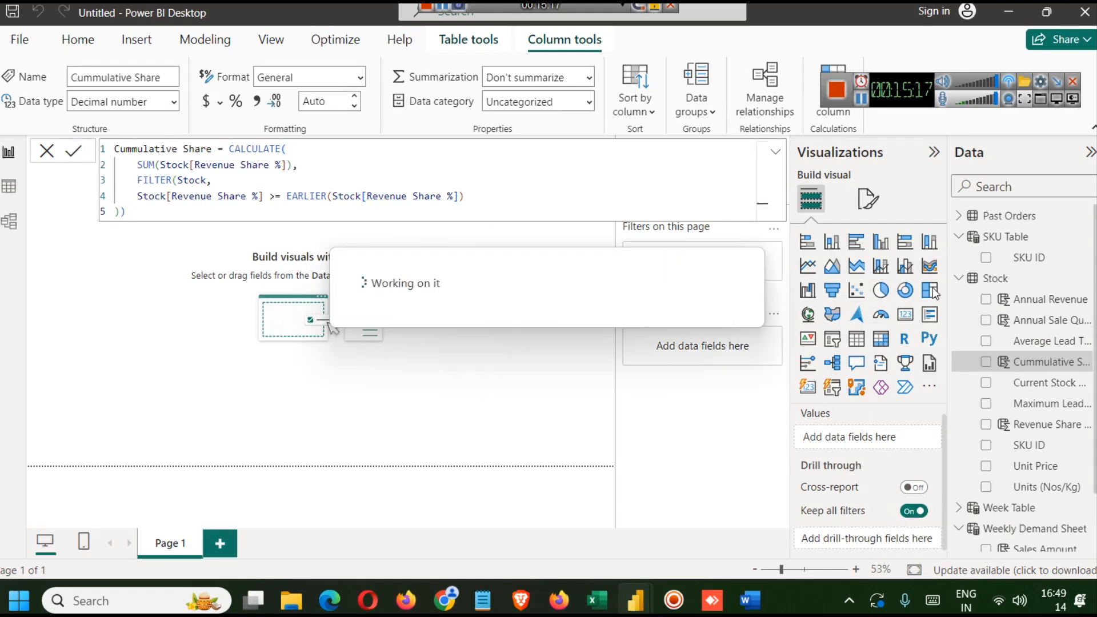
{"action": "left_click", "coordinate": [544, 291]}
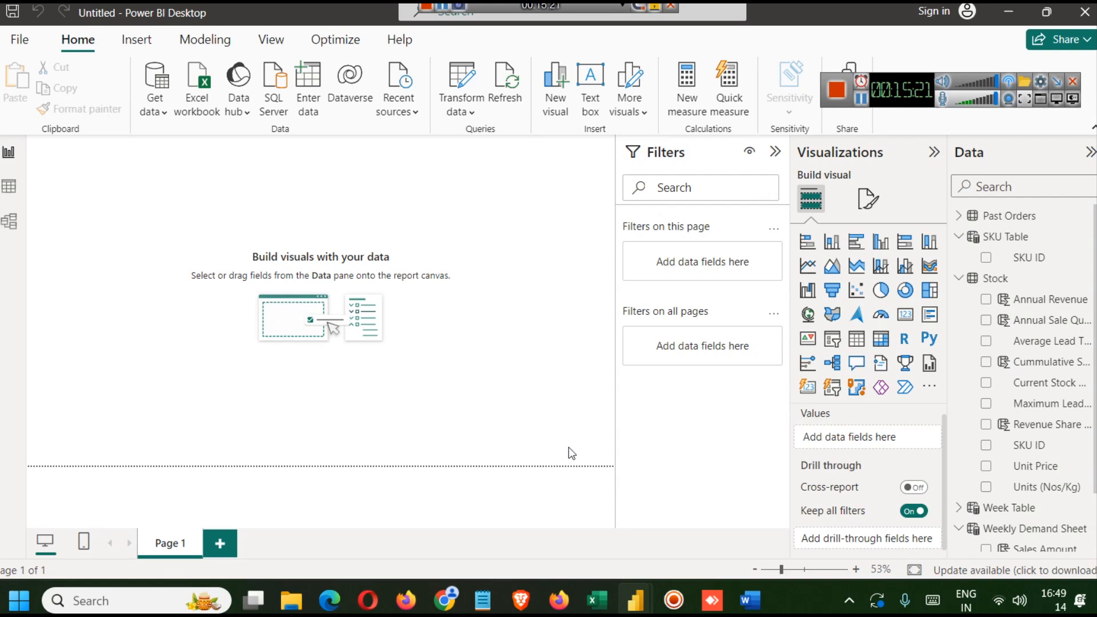
- In the finished report's Stock table, browse the column formulas and copy the Average Weekly Demand formula
{"action": "mouse_move", "coordinate": [635, 599]}
{"action": "left_click", "coordinate": [523, 483]}
{"action": "left_click", "coordinate": [6, 188]}
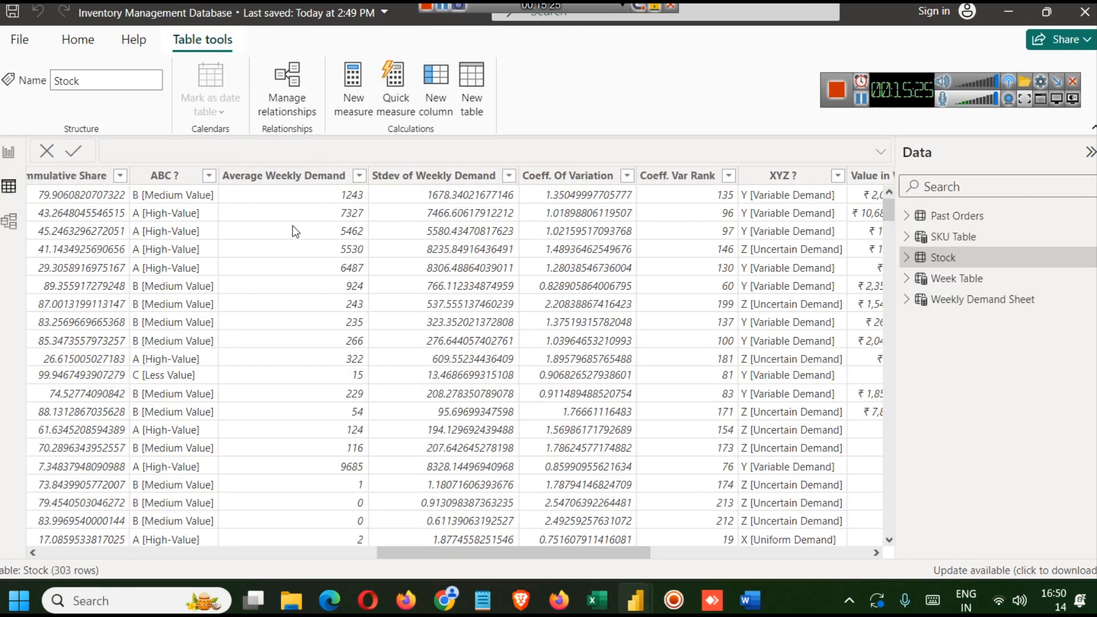
{"action": "left_click", "coordinate": [147, 178]}
{"action": "left_click_drag", "start_coordinate": [547, 555], "coordinate": [799, 558]}
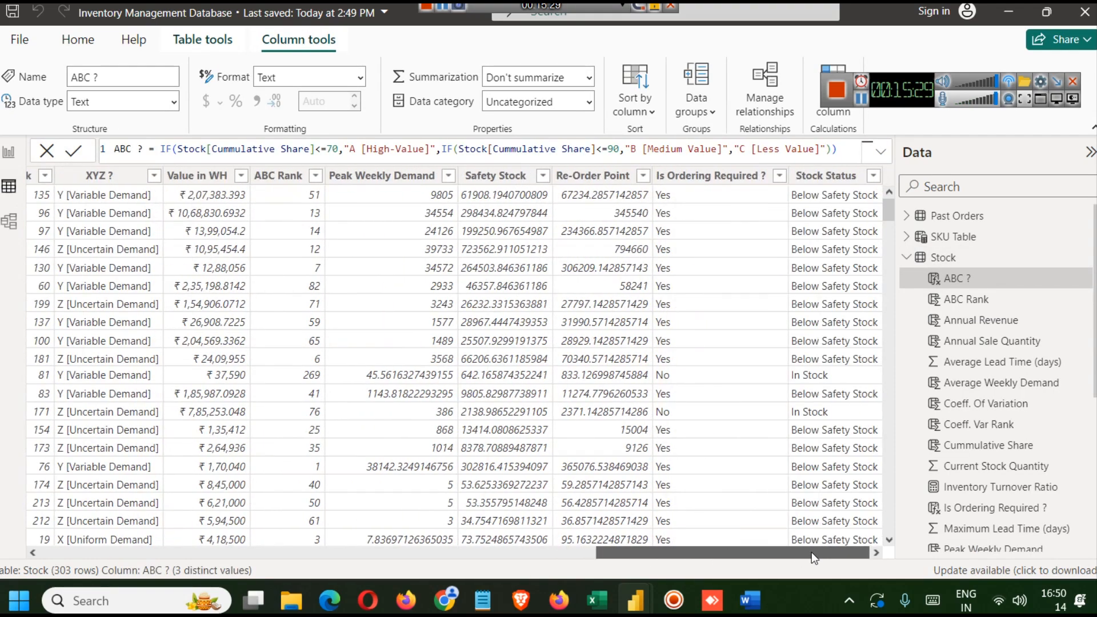
{"action": "left_click", "coordinate": [971, 300]}
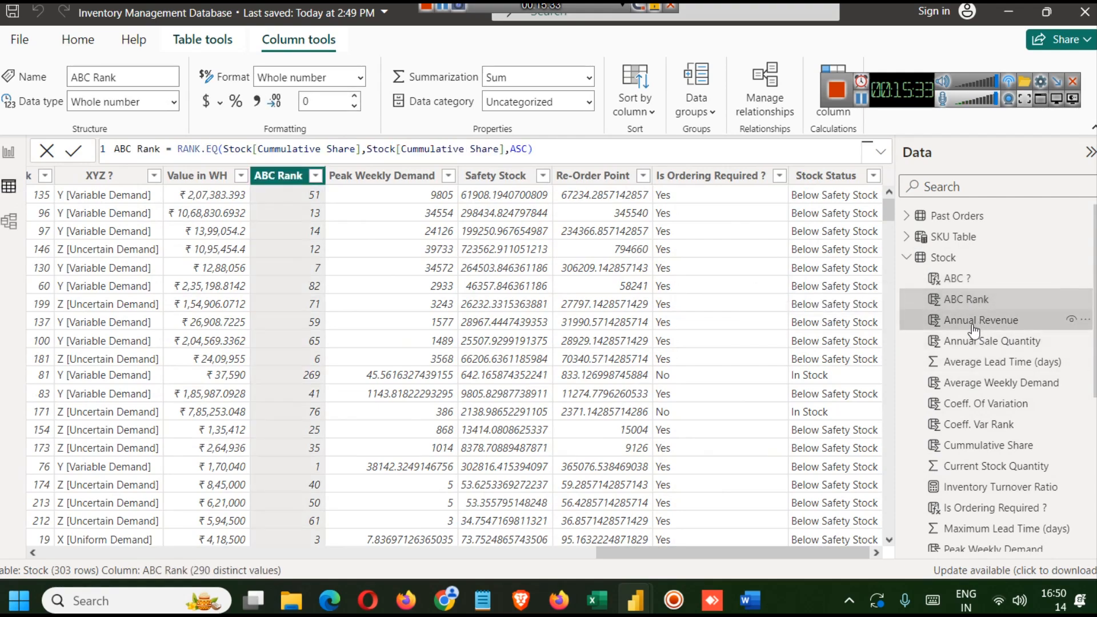
{"action": "left_click", "coordinate": [970, 324]}
{"action": "left_click", "coordinate": [976, 343]}
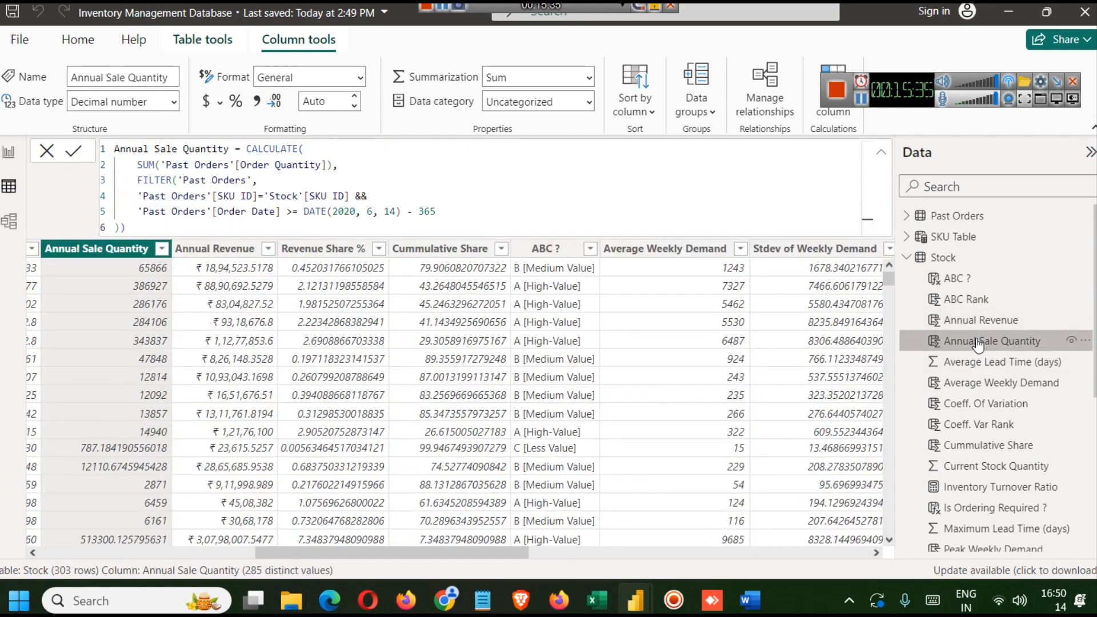
{"action": "left_click", "coordinate": [977, 384]}
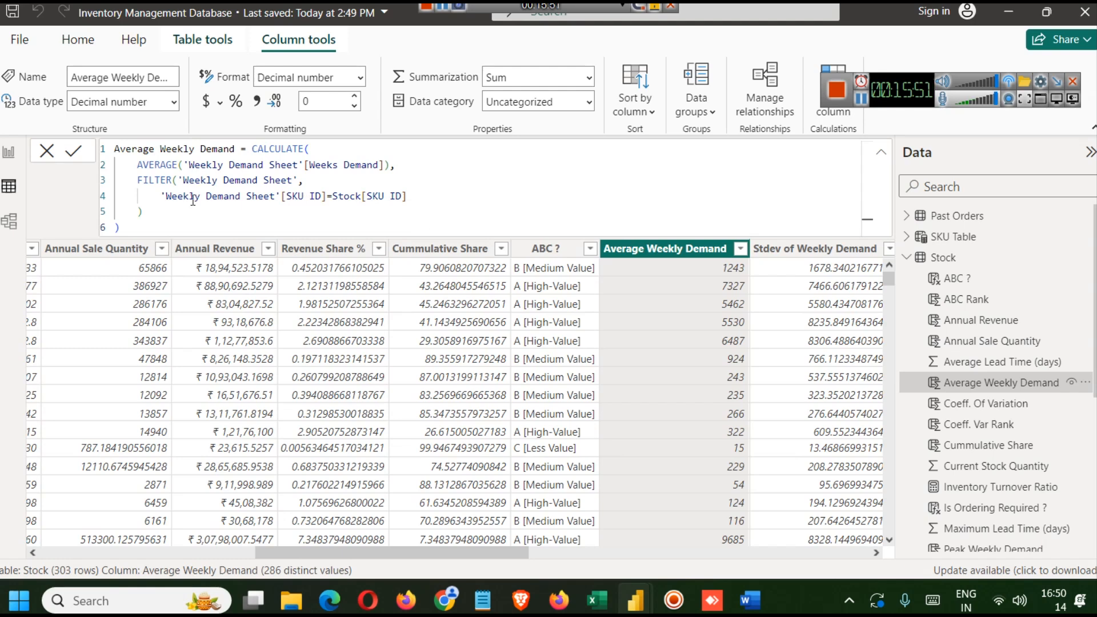
{"action": "key", "text": "ctrl+a"}
{"action": "key", "text": "ctrl+c"}
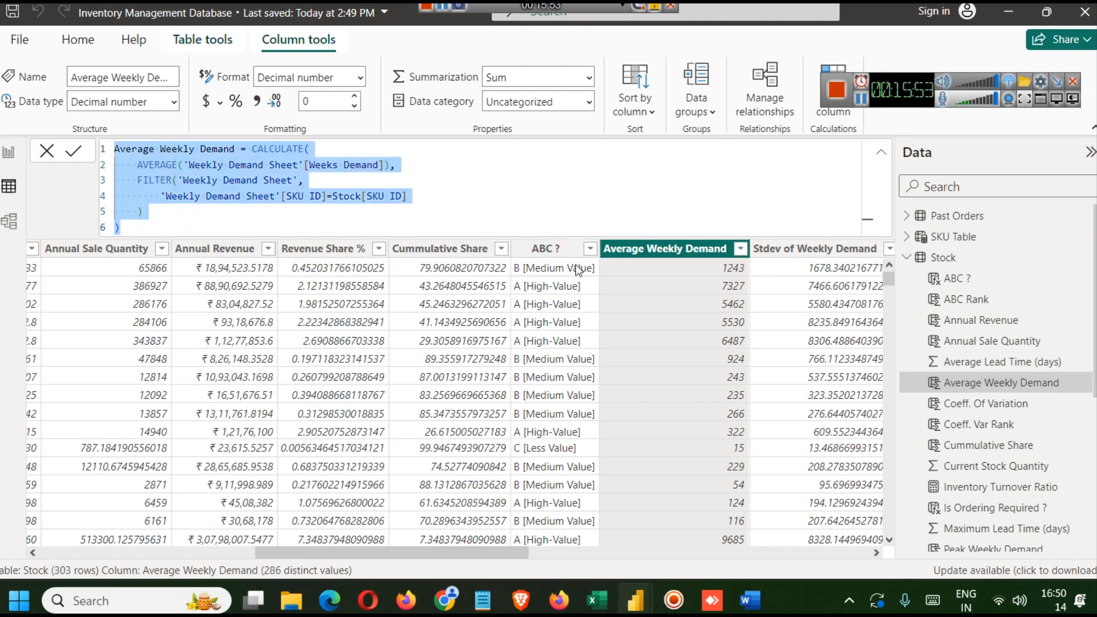
- Back in the new report, add the Average Weekly Demand formula as a new calculated column in the Stock table
{"action": "mouse_move", "coordinate": [633, 606]}
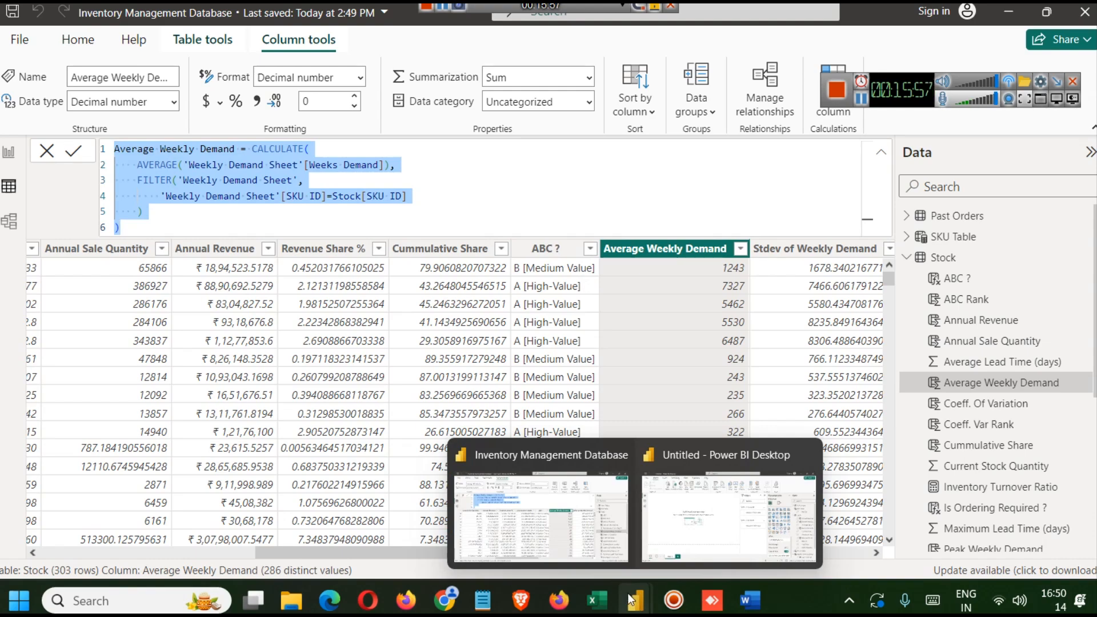
{"action": "left_click", "coordinate": [725, 517]}
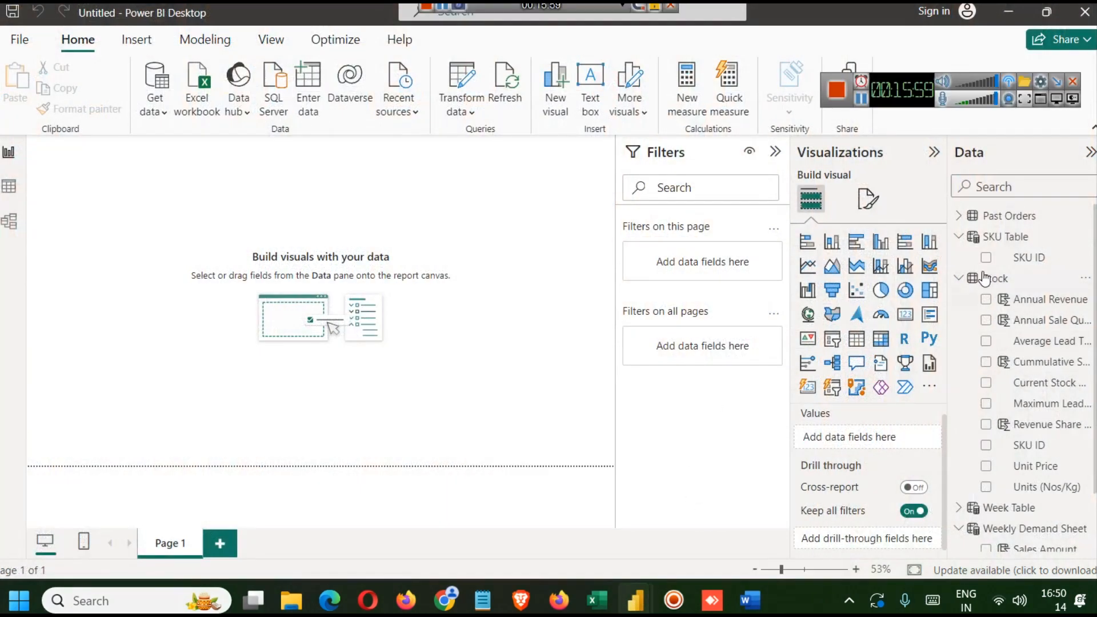
{"action": "left_click", "coordinate": [995, 279]}
{"action": "right_click", "coordinate": [995, 280]}
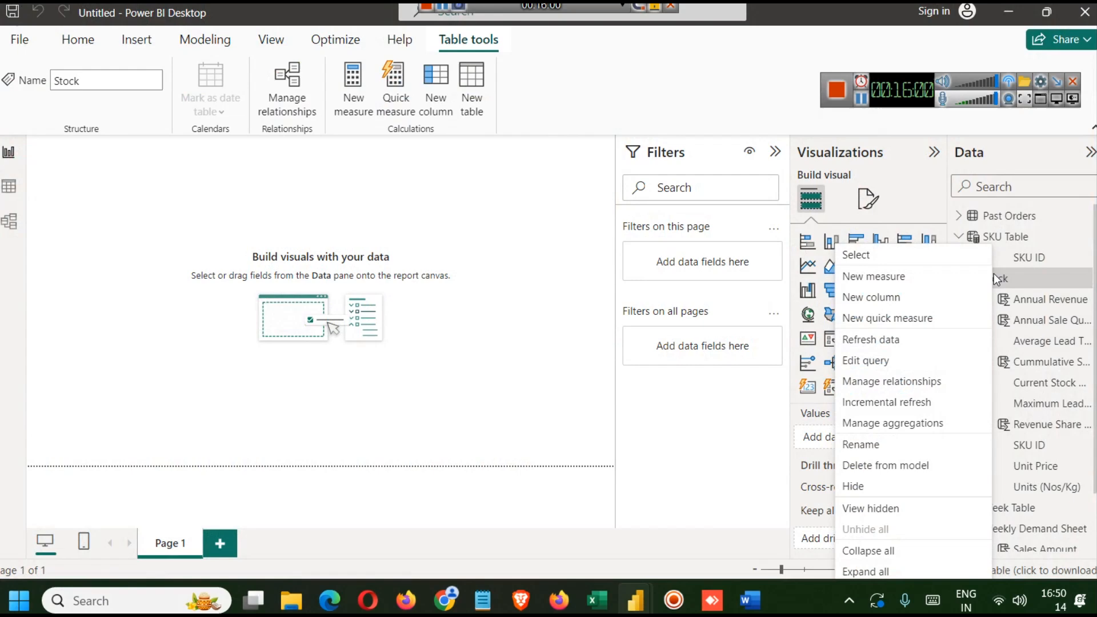
{"action": "left_click", "coordinate": [931, 295]}
{"action": "key", "text": "ctrl+v"}
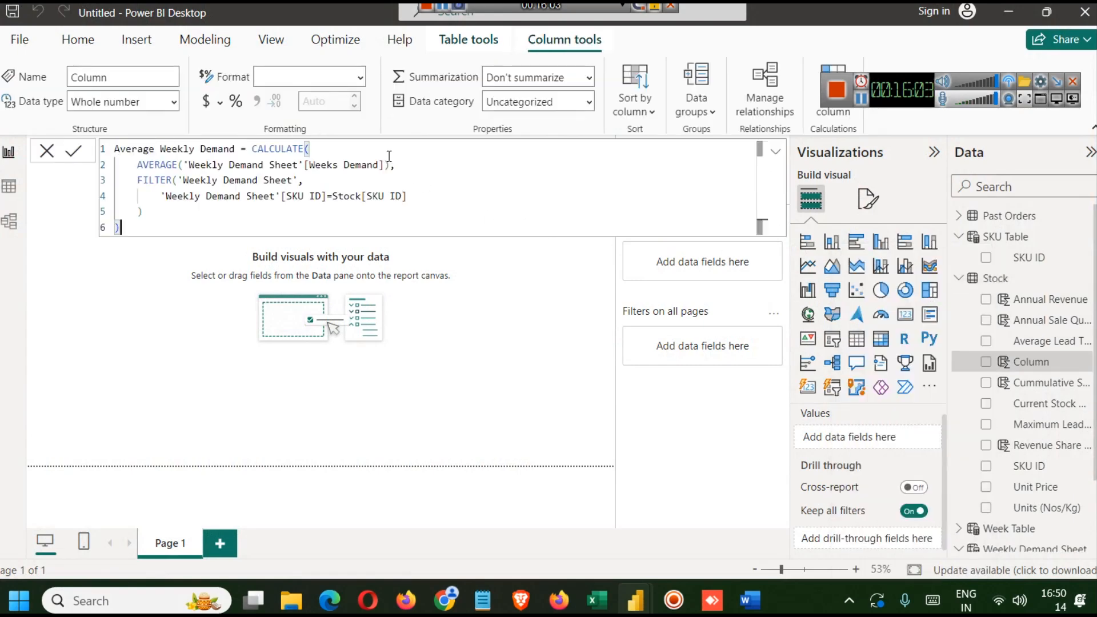
{"action": "left_click", "coordinate": [73, 153]}
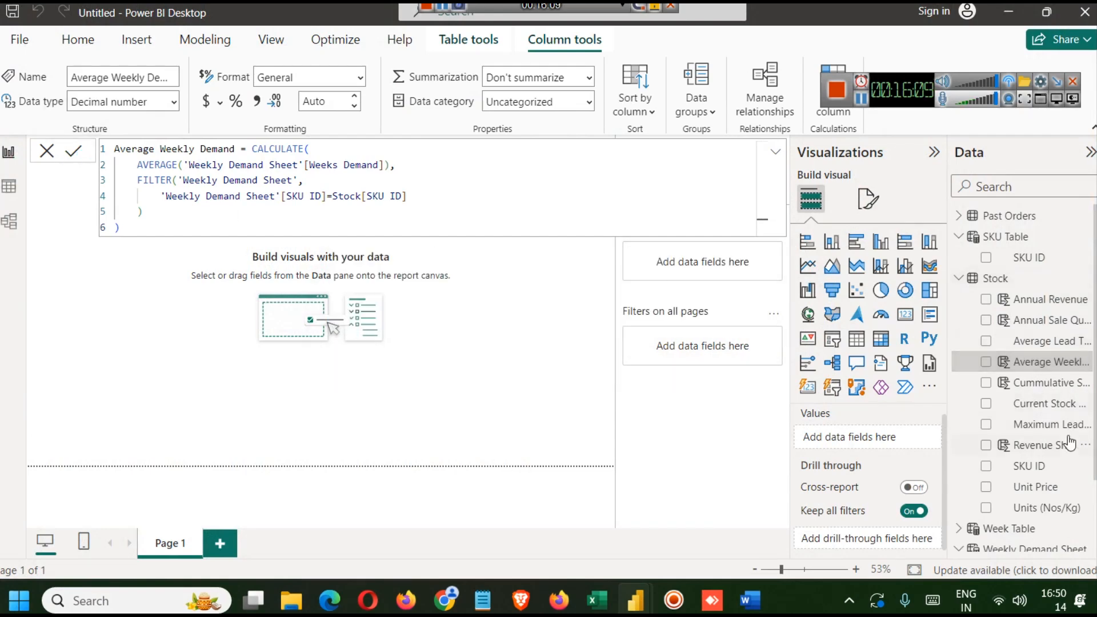
- Examine the STDEV.P and FILTER parts of the Stdev of Weekly Demand formula in the finished report
{"action": "left_click", "coordinate": [519, 335]}
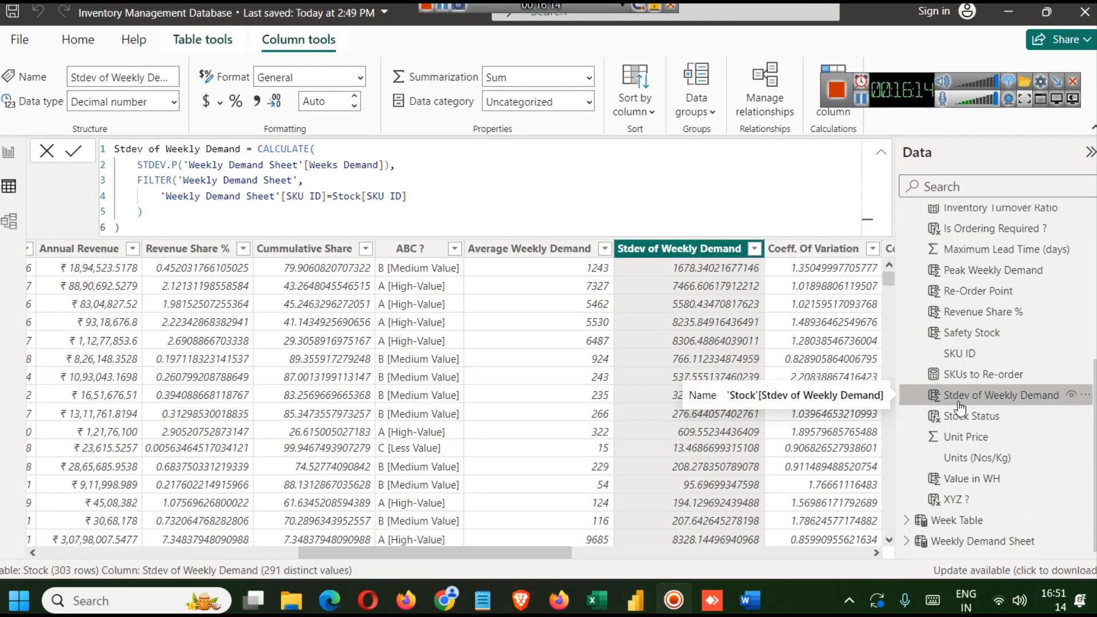
{"action": "left_click", "coordinate": [190, 197]}
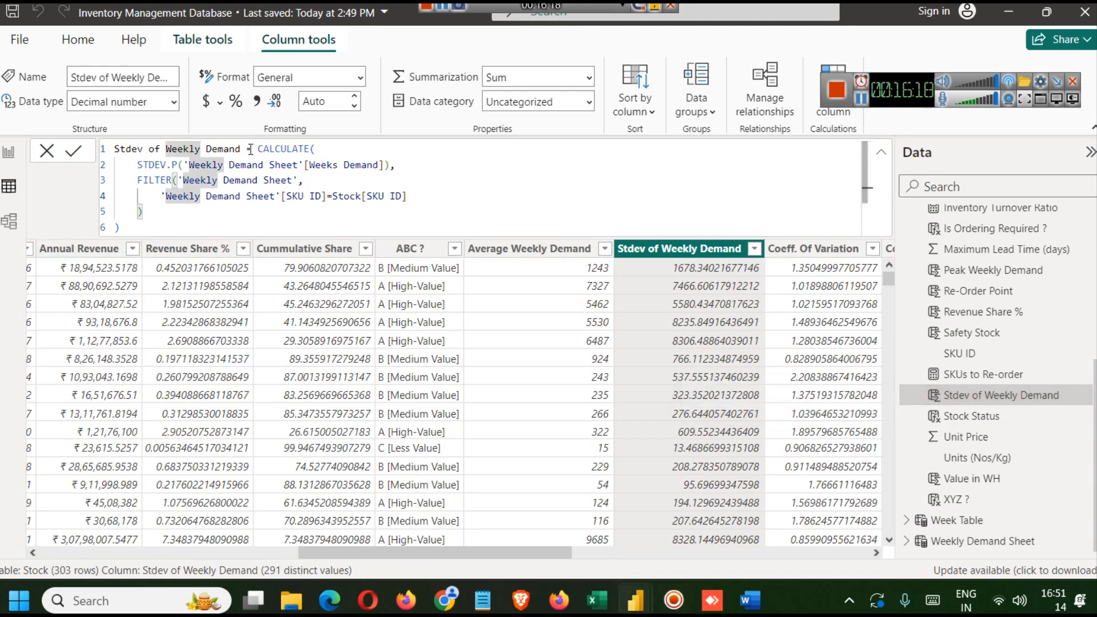
{"action": "double_click", "coordinate": [290, 147]}
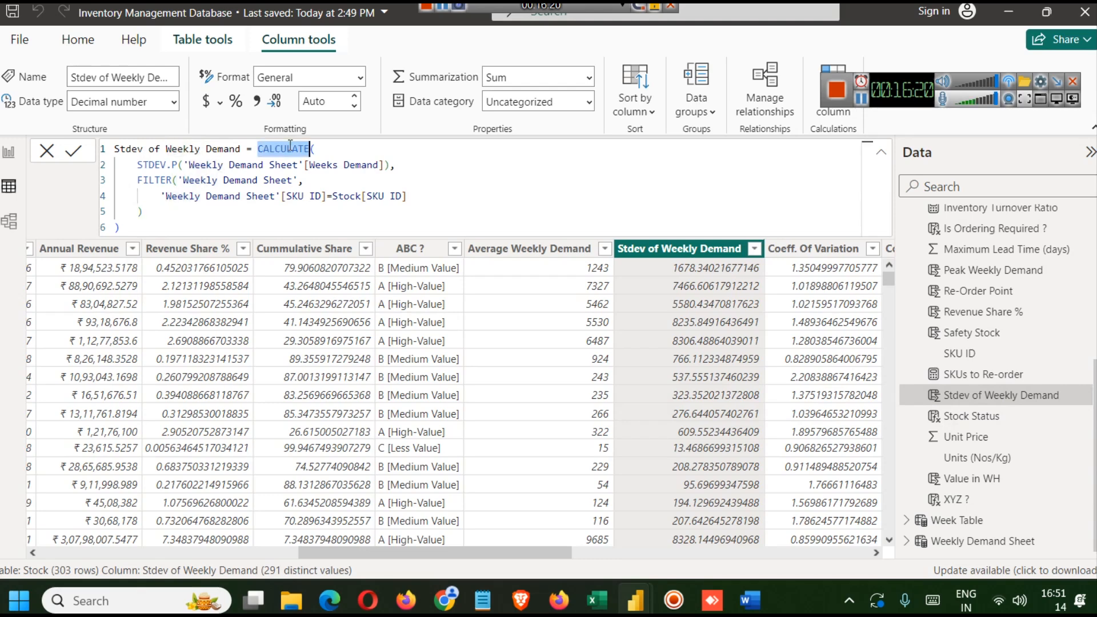
{"action": "double_click", "coordinate": [158, 166]}
{"action": "key", "text": "shift+Right"}
{"action": "key", "text": "shift+Right"}
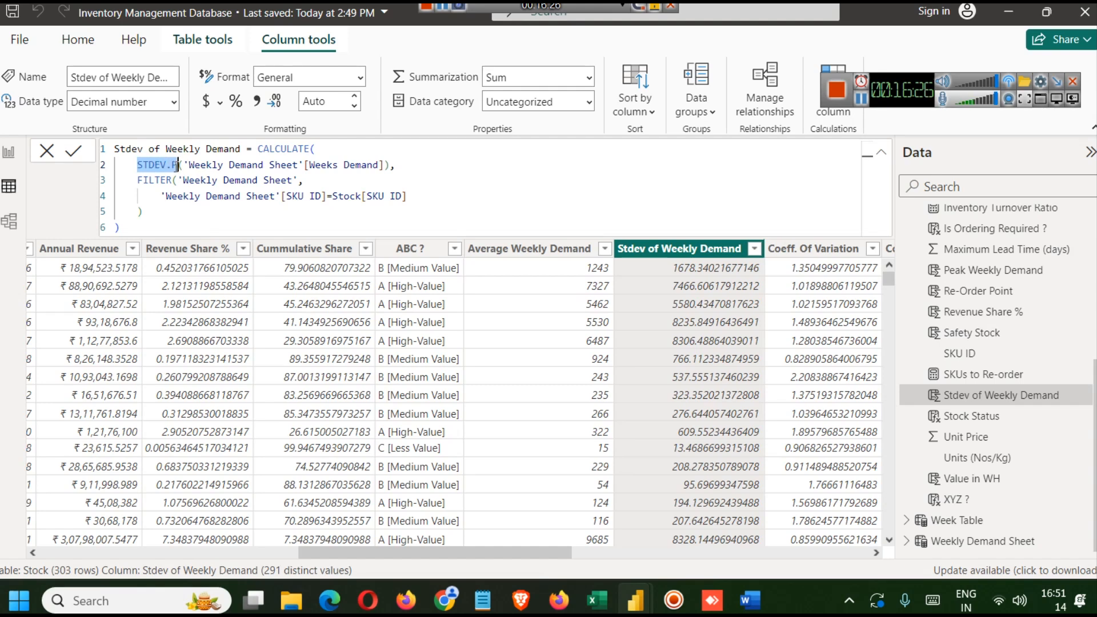
{"action": "double_click", "coordinate": [339, 166]}
{"action": "left_click_drag", "start_coordinate": [390, 166], "coordinate": [138, 165]}
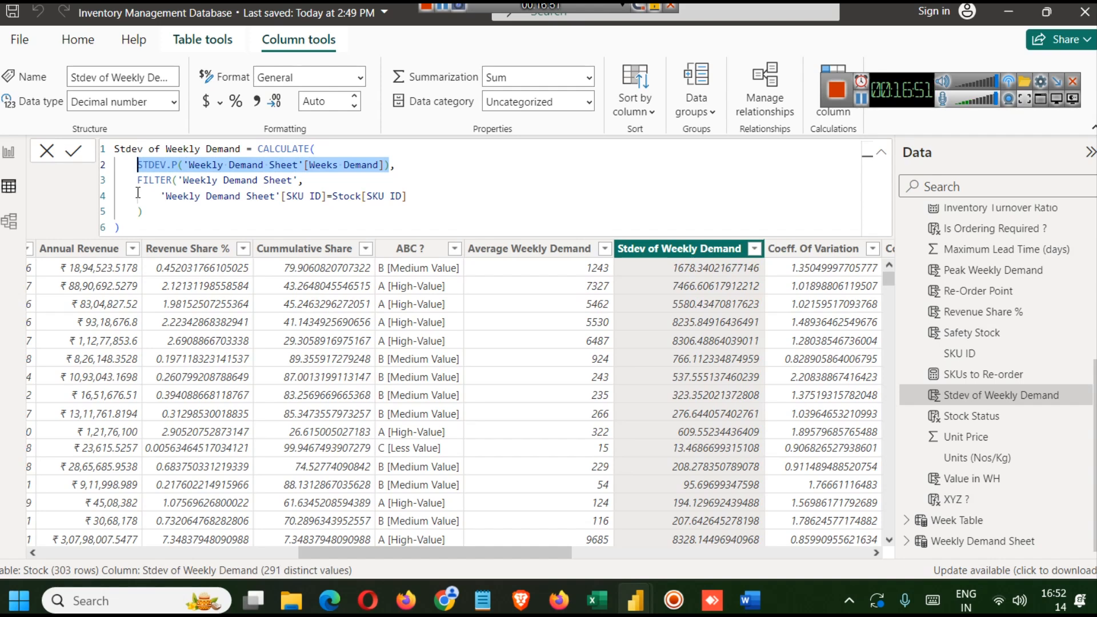
{"action": "left_click", "coordinate": [183, 197]}
{"action": "left_click", "coordinate": [257, 197]}
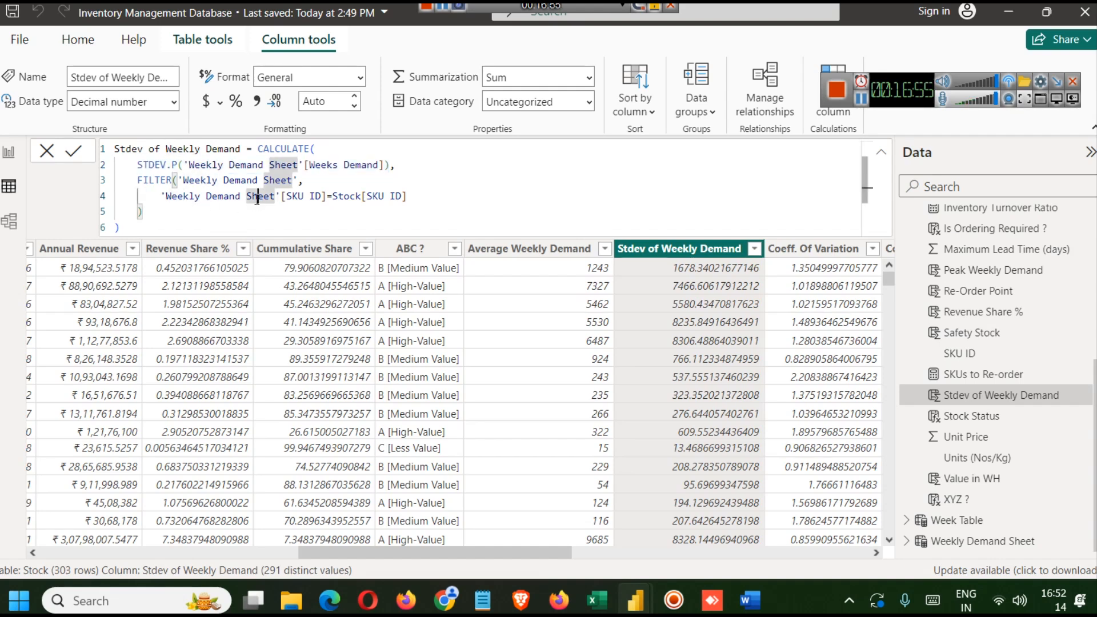
{"action": "double_click", "coordinate": [195, 181]}
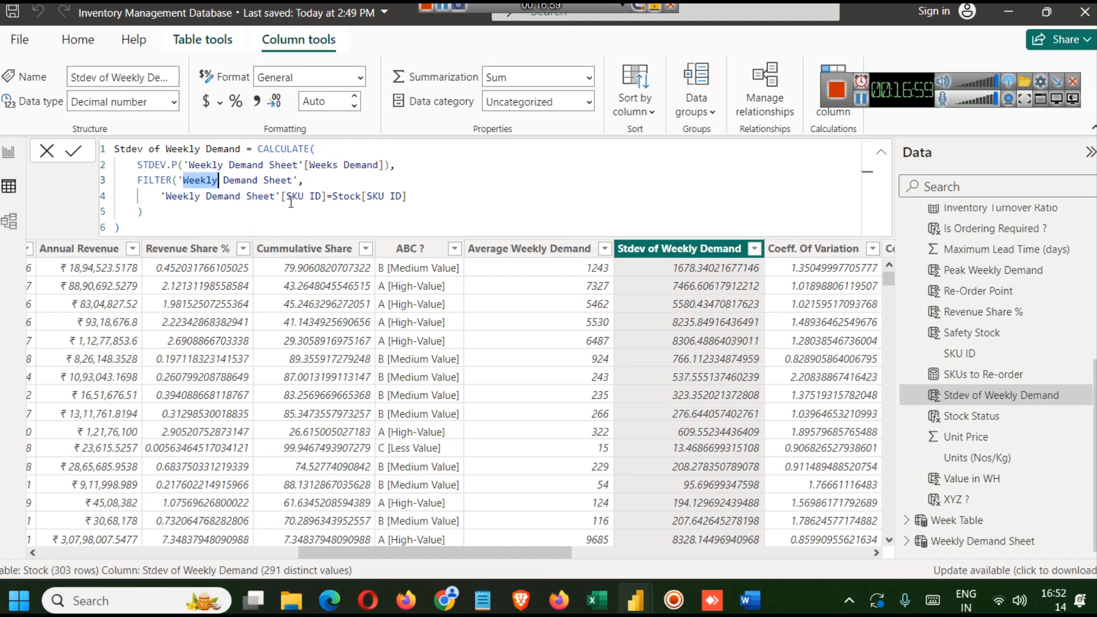
{"action": "left_click_drag", "start_coordinate": [415, 197], "coordinate": [351, 201]}
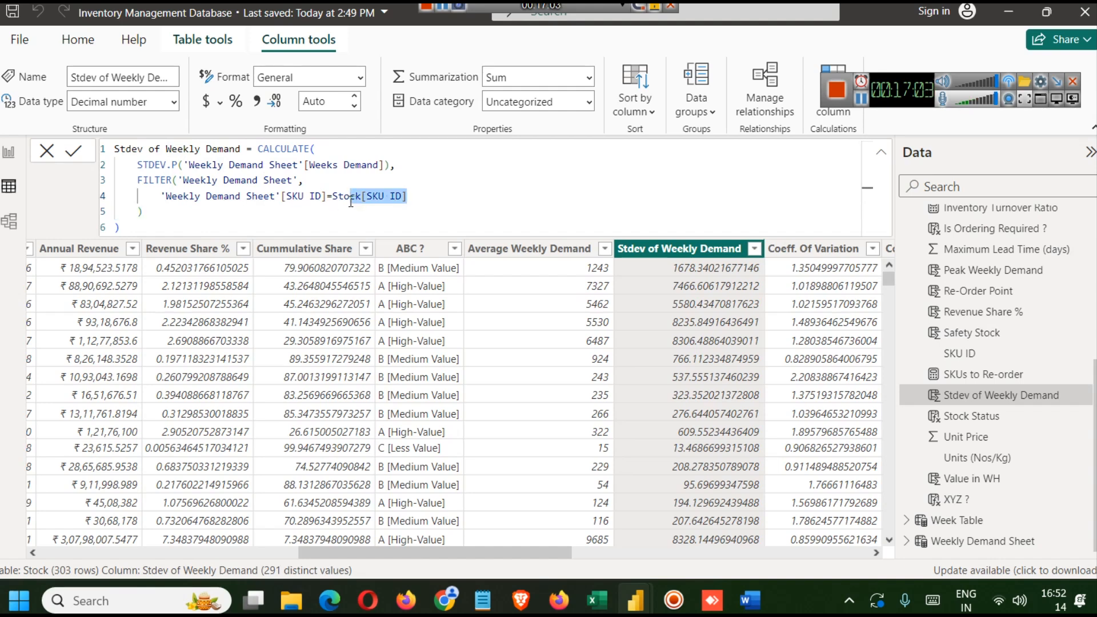
{"action": "left_click", "coordinate": [157, 217]}
{"action": "left_click_drag", "start_coordinate": [143, 228], "coordinate": [100, 149]}
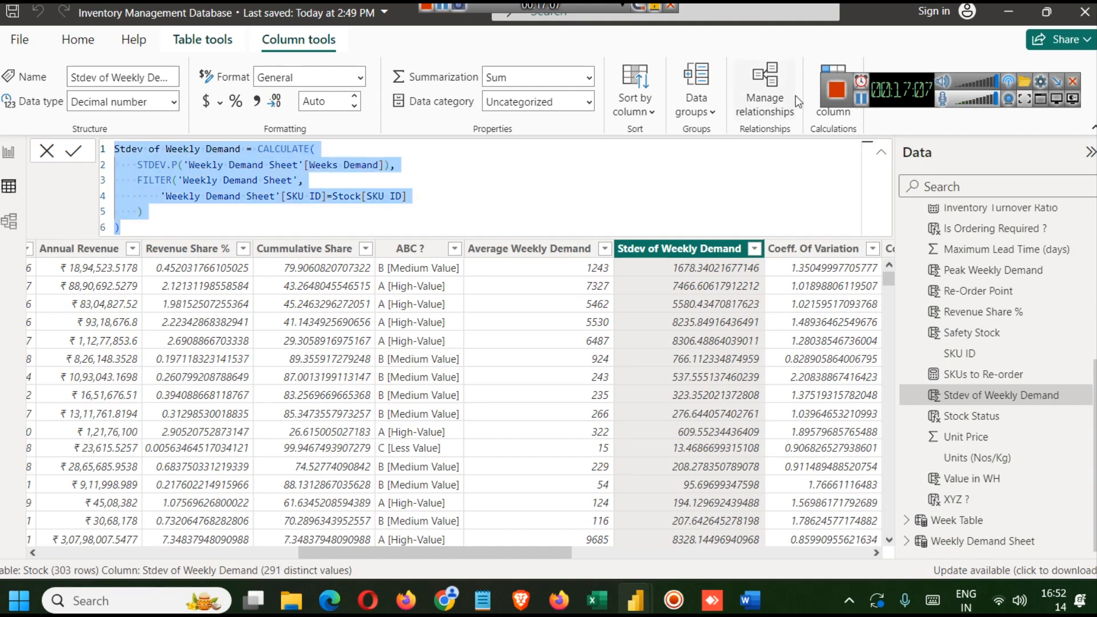
{"action": "left_click", "coordinate": [861, 99]}
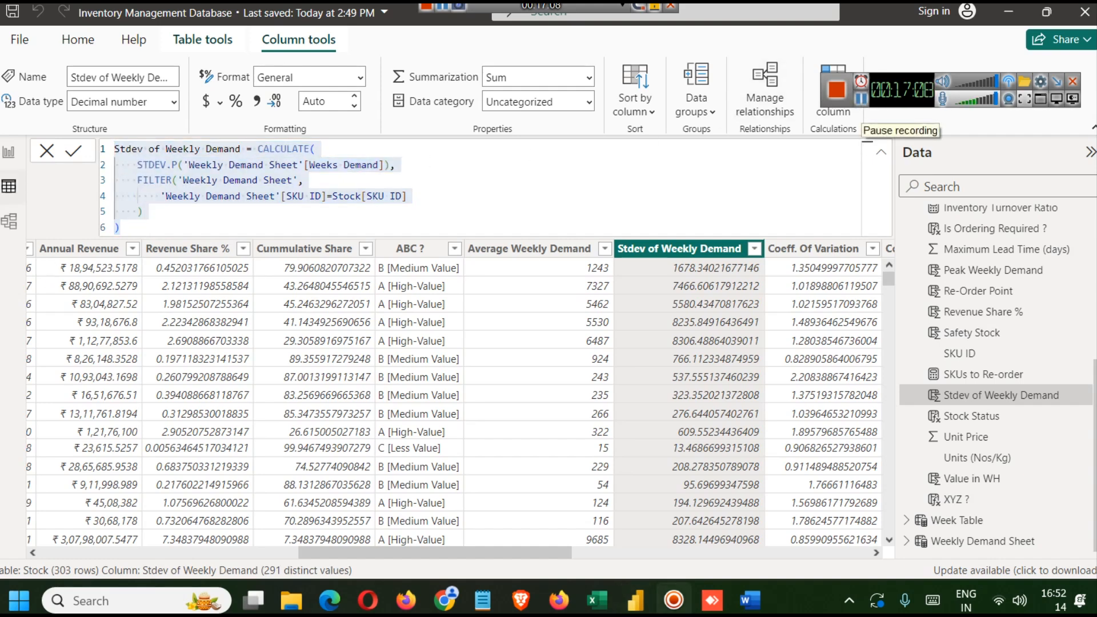
- Examine the nested IF thresholds of the ABC ? column formula on the finished dashboard
{"action": "left_click", "coordinate": [8, 157]}
{"action": "scroll", "coordinate": [1028, 357], "scroll_direction": "up", "scroll_amount": 3}
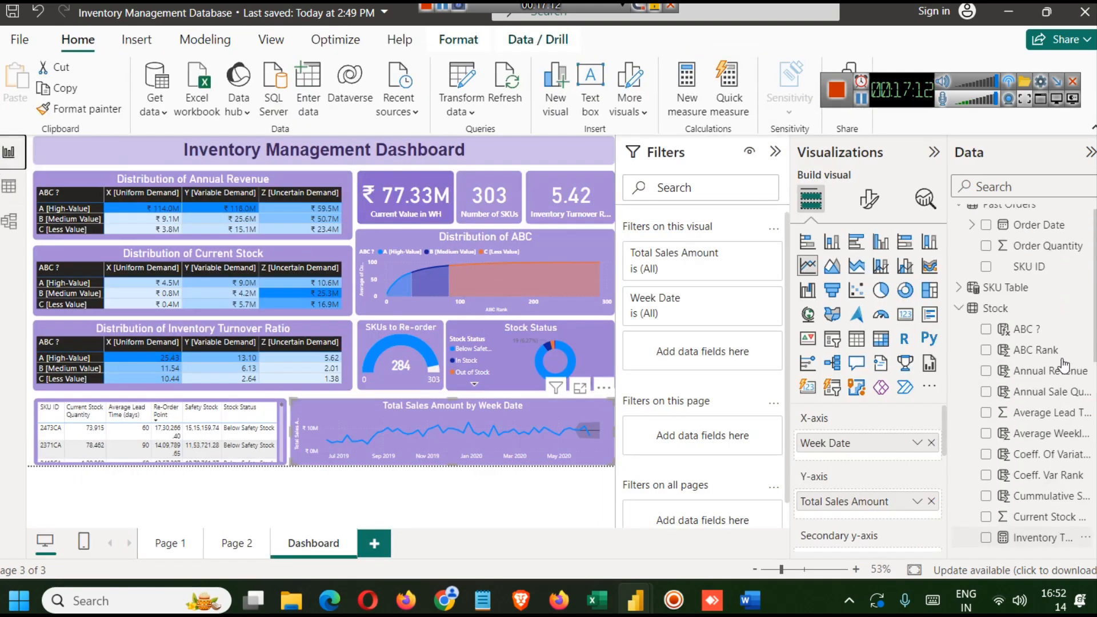
{"action": "left_click", "coordinate": [1026, 330]}
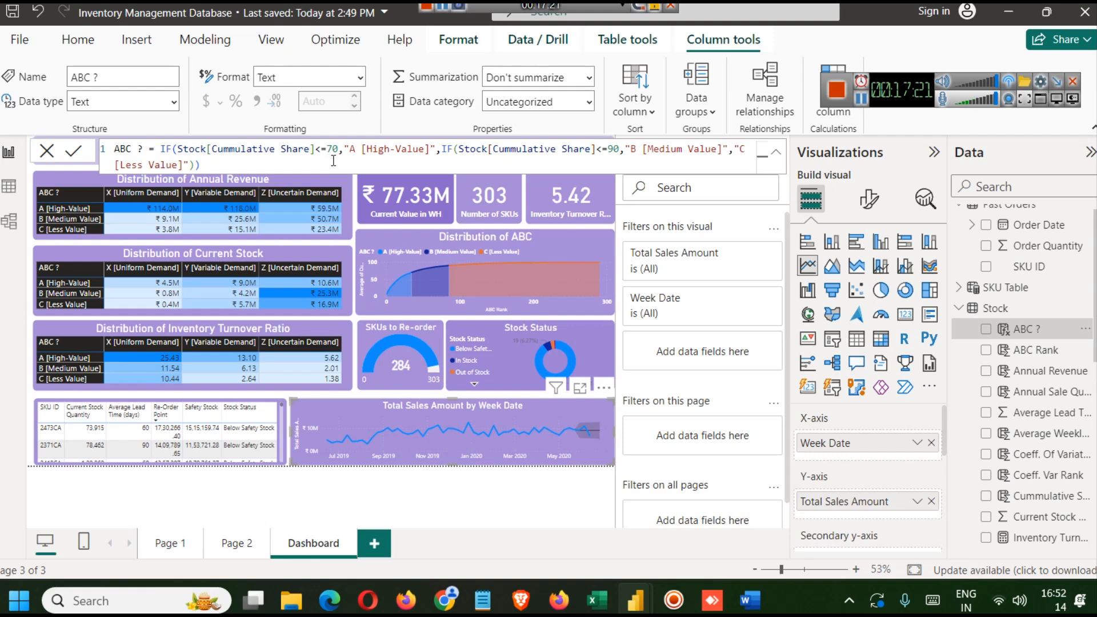
{"action": "left_click_drag", "start_coordinate": [436, 149], "coordinate": [347, 151]}
{"action": "left_click", "coordinate": [458, 159]}
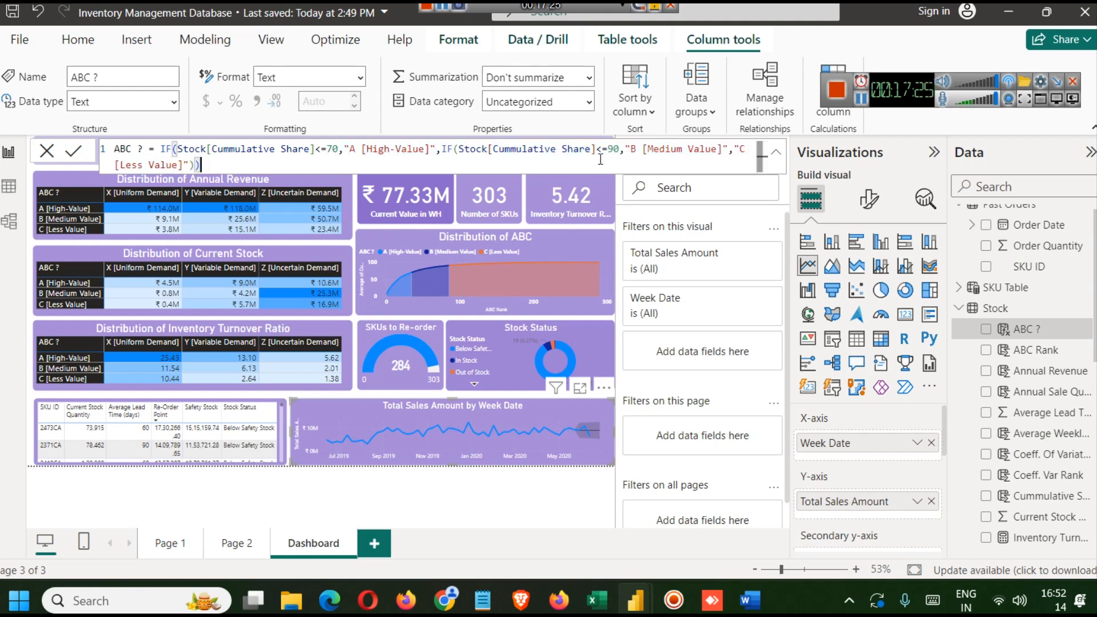
{"action": "left_click_drag", "start_coordinate": [621, 151], "coordinate": [592, 150]}
{"action": "left_click", "coordinate": [565, 158]}
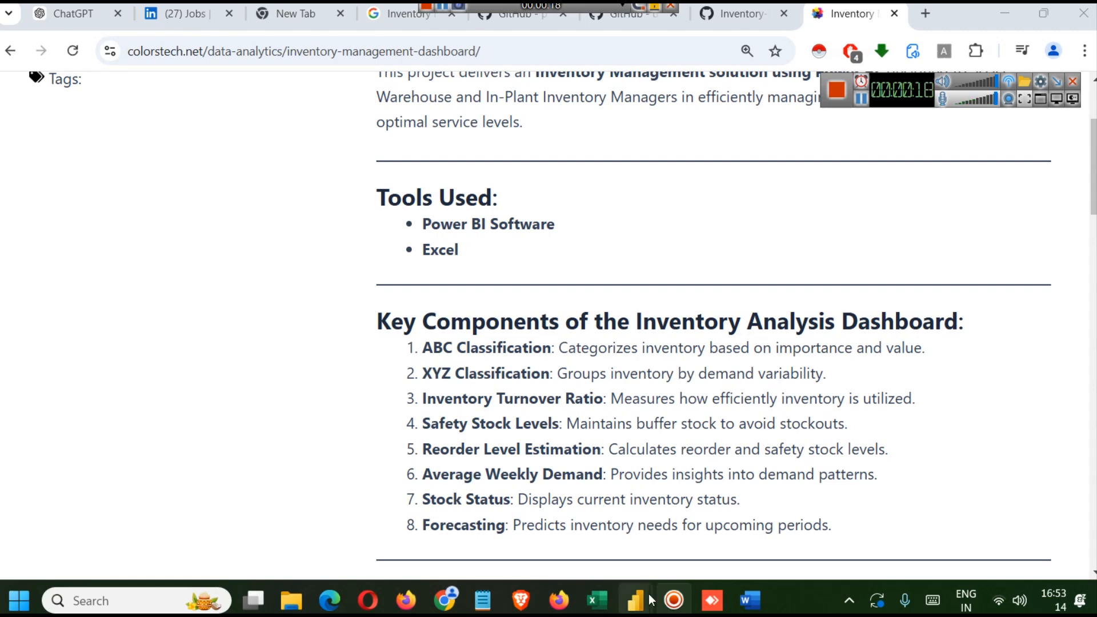
- Open the XYZ ? column formula and browse the Stock table's fields in the finished report
{"action": "mouse_move", "coordinate": [640, 597]}
{"action": "left_click", "coordinate": [629, 547]}
{"action": "scroll", "coordinate": [1024, 379], "scroll_direction": "down", "scroll_amount": 3}
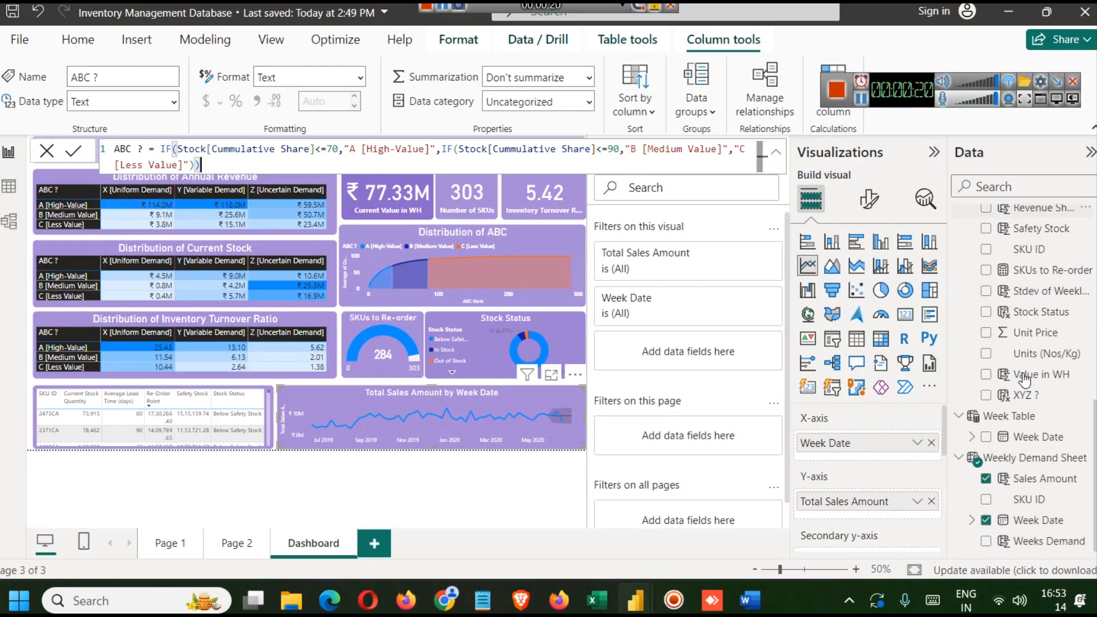
{"action": "left_click", "coordinate": [1026, 396]}
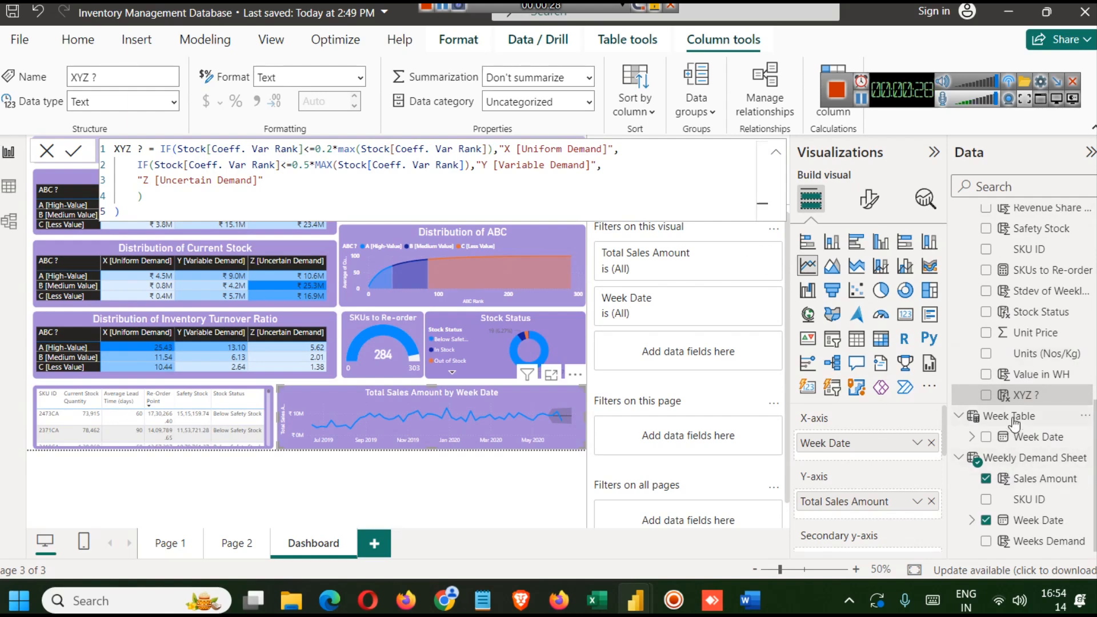
{"action": "scroll", "coordinate": [1087, 398], "scroll_direction": "up", "scroll_amount": 1}
{"action": "scroll", "coordinate": [1060, 434], "scroll_direction": "up", "scroll_amount": 1}
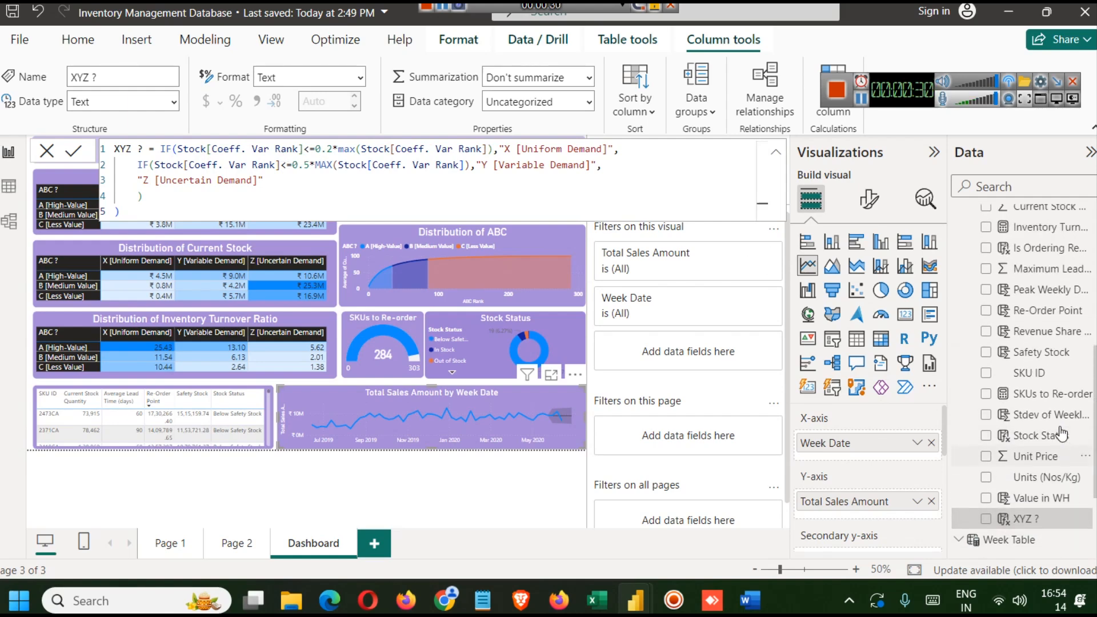
{"action": "scroll", "coordinate": [1060, 434], "scroll_direction": "up", "scroll_amount": 2}
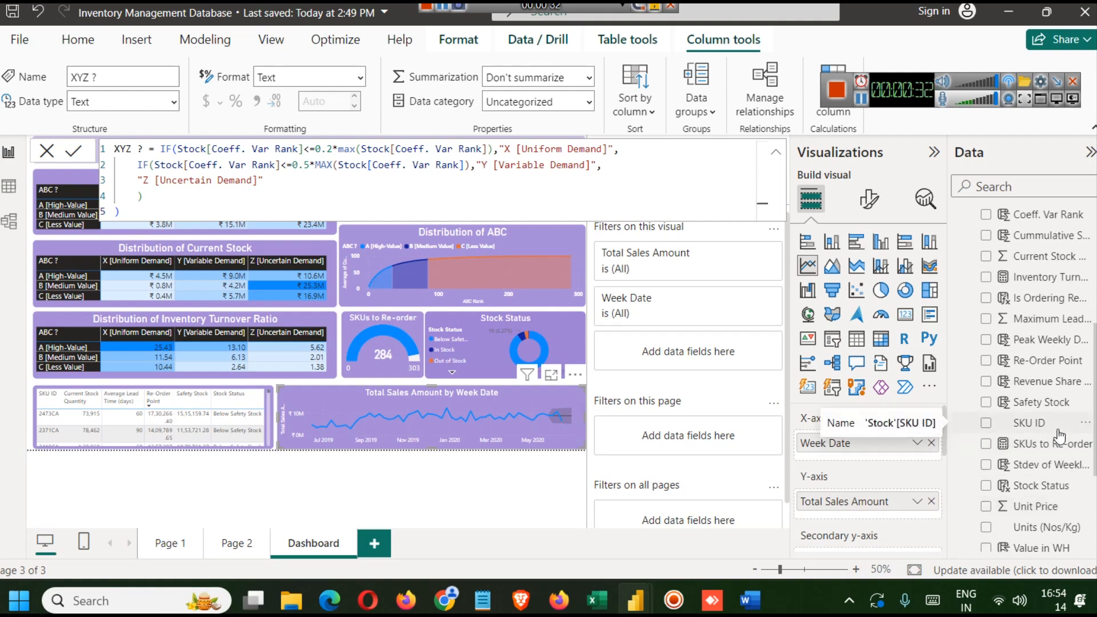
{"action": "scroll", "coordinate": [1059, 435], "scroll_direction": "up", "scroll_amount": 2}
{"action": "scroll", "coordinate": [1060, 435], "scroll_direction": "up", "scroll_amount": 2}
{"action": "scroll", "coordinate": [1058, 432], "scroll_direction": "down", "scroll_amount": 4}
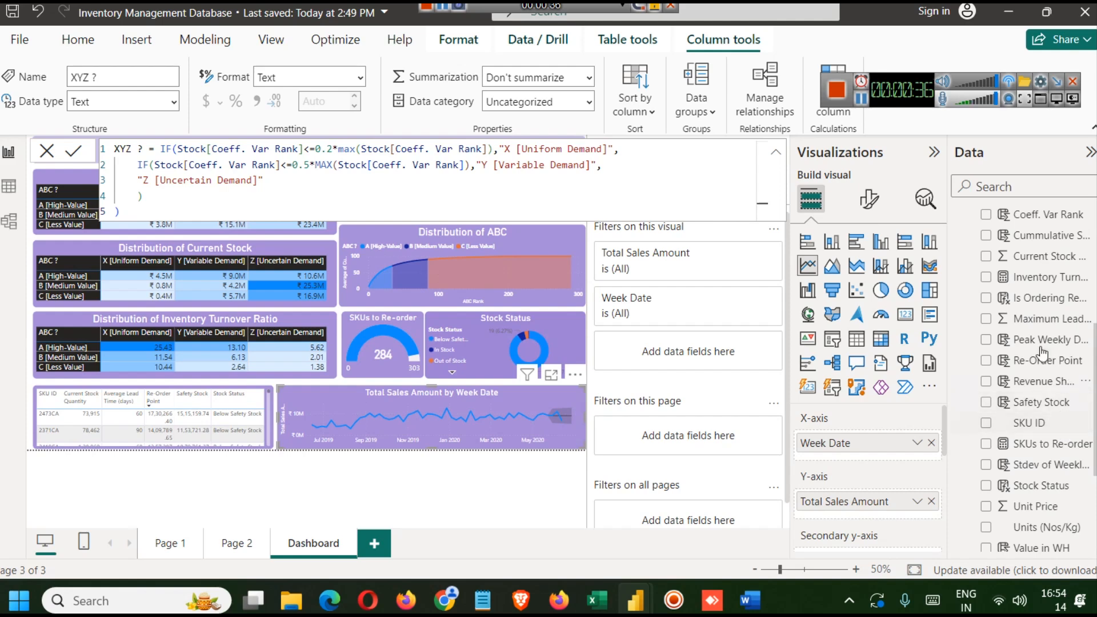
- Examine the RANK.EQ syntax in Coeff. Var Rank, then the Coeff. Of Variation and Average Weekly Demand formulas
{"action": "key", "text": "Escape"}
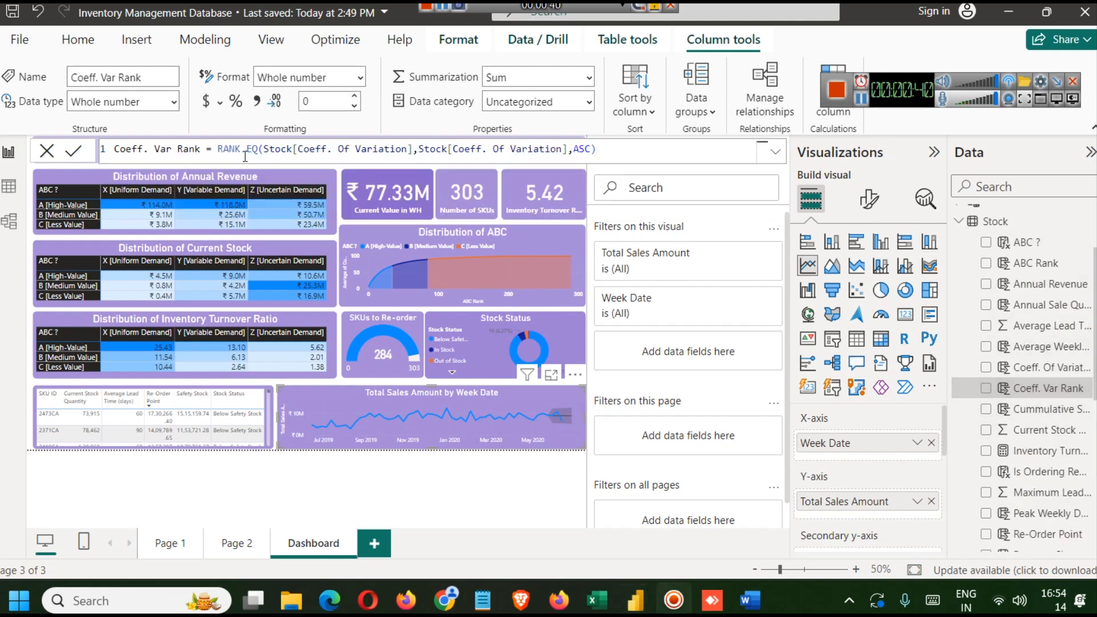
{"action": "left_click", "coordinate": [263, 149]}
{"action": "type", "text": "("}
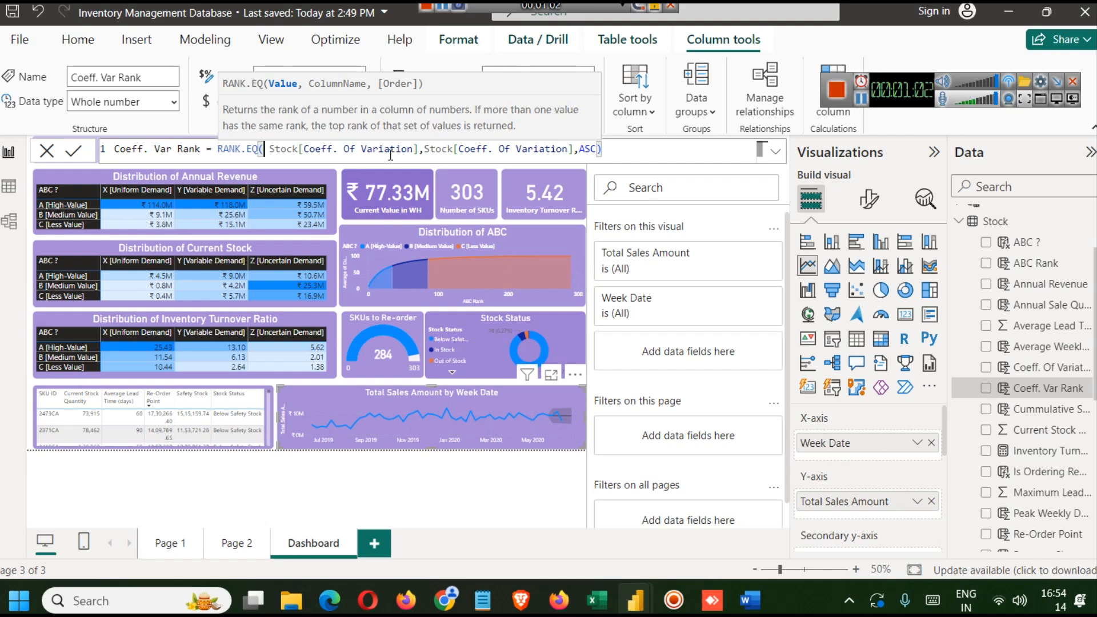
{"action": "key", "text": "BackSpace"}
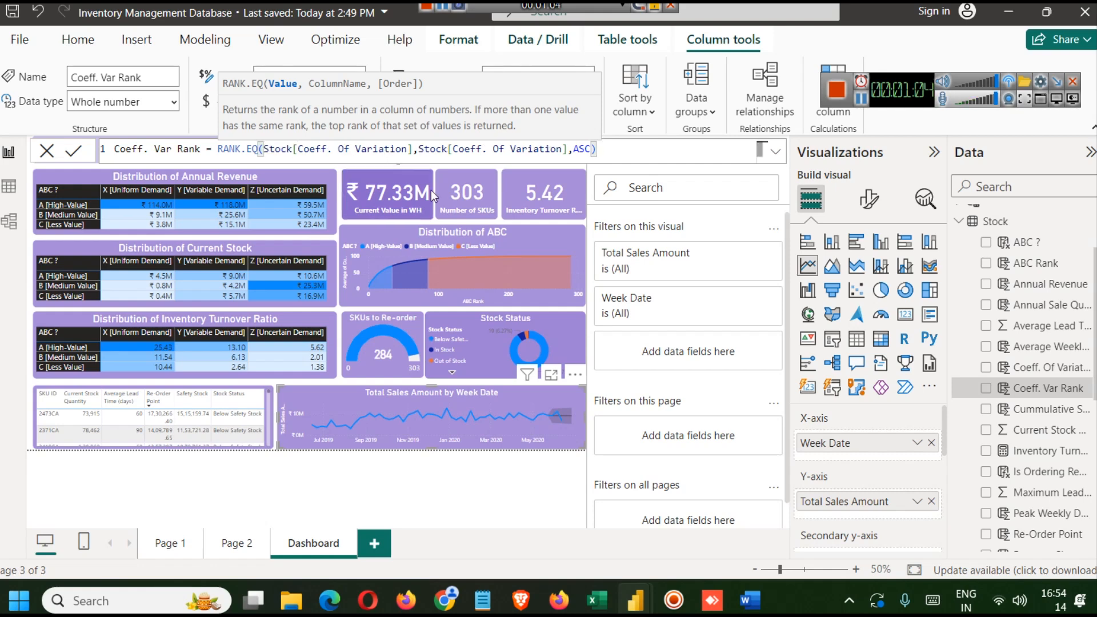
{"action": "left_click", "coordinate": [1046, 367]}
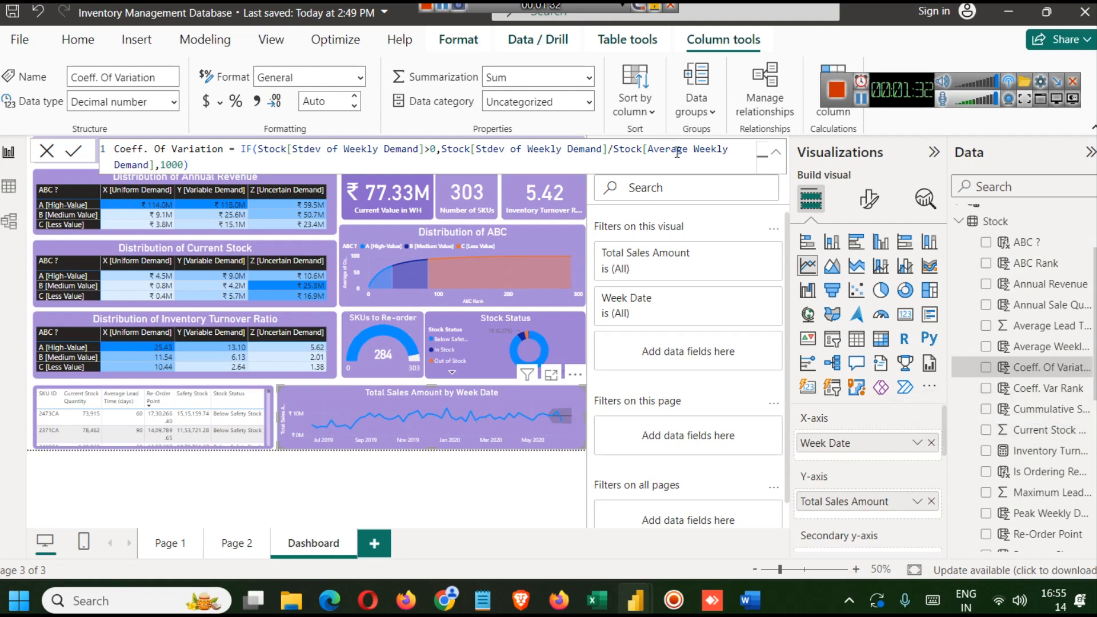
{"action": "left_click", "coordinate": [1058, 346]}
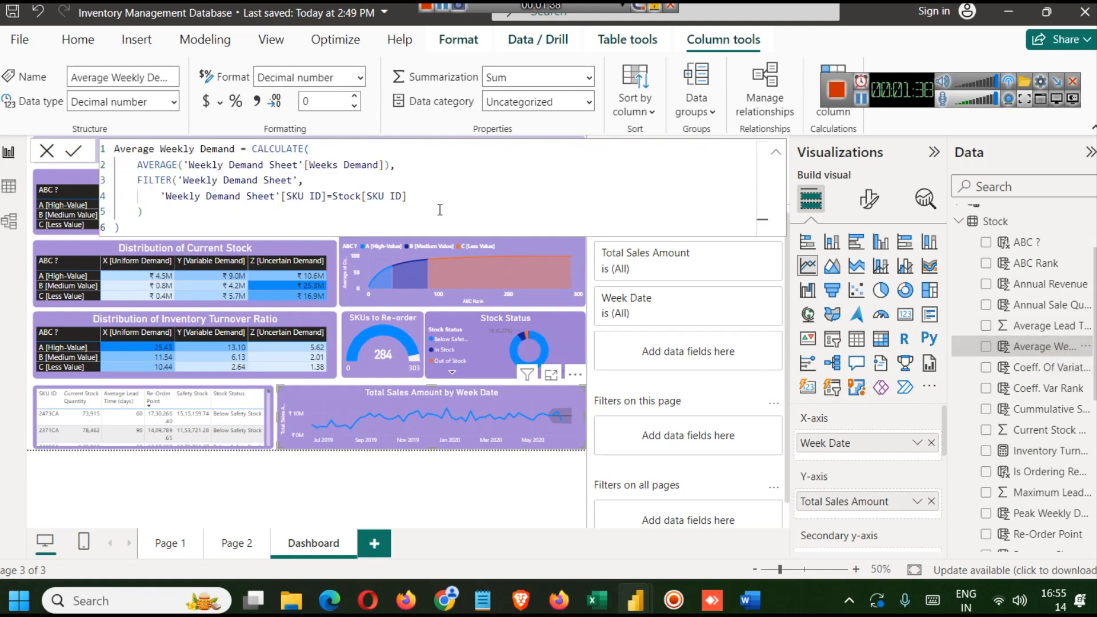
- Examine the AVERAGE call in Average Weekly Demand and reopen the Coeff. Of Variation and Coeff. Var Rank formulas
{"action": "double_click", "coordinate": [154, 164]}
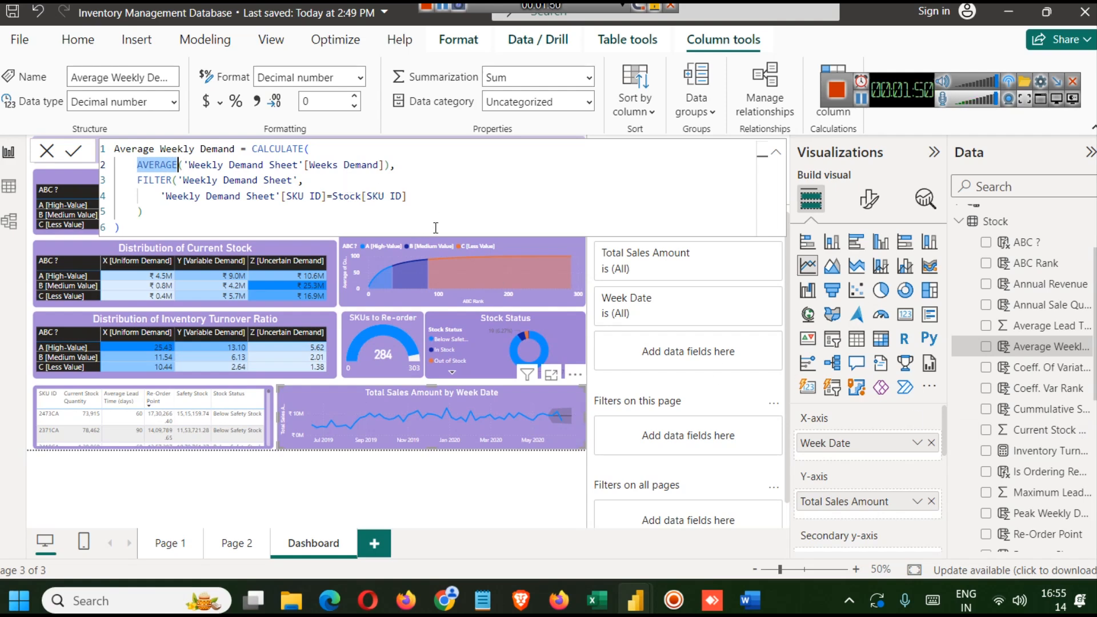
{"action": "left_click", "coordinate": [1026, 373]}
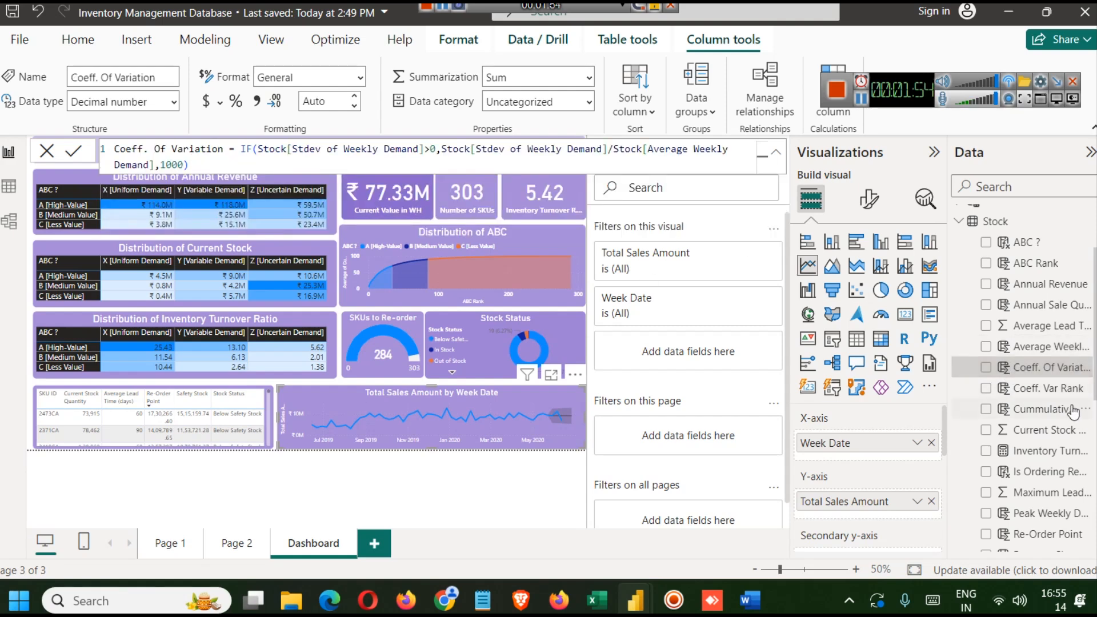
{"action": "left_click", "coordinate": [1042, 393]}
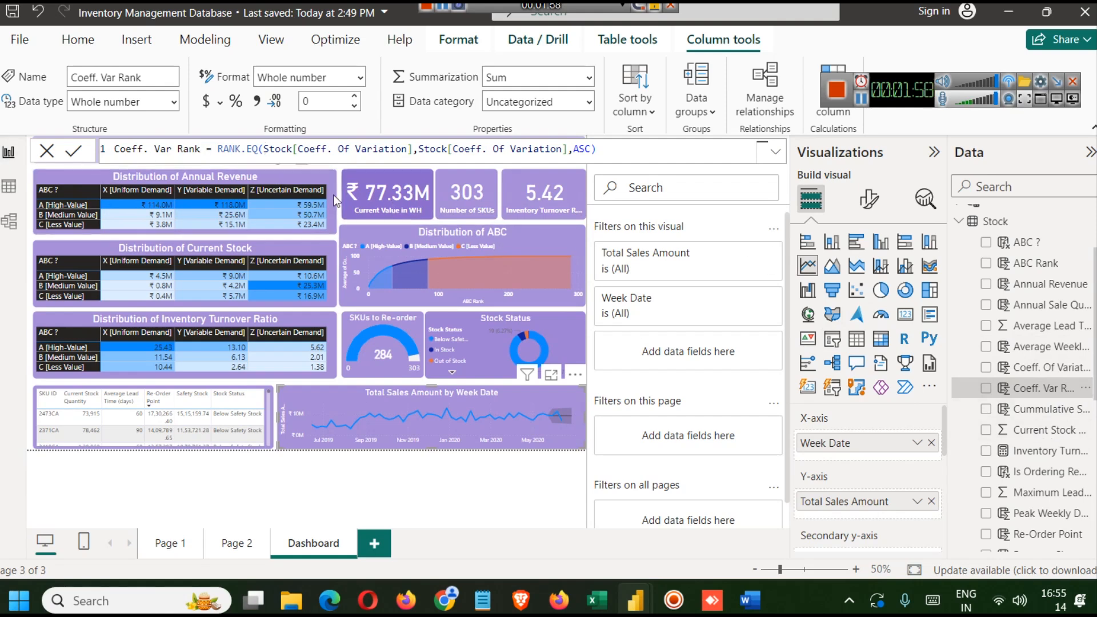
{"action": "scroll", "coordinate": [1067, 460], "scroll_direction": "down", "scroll_amount": 5}
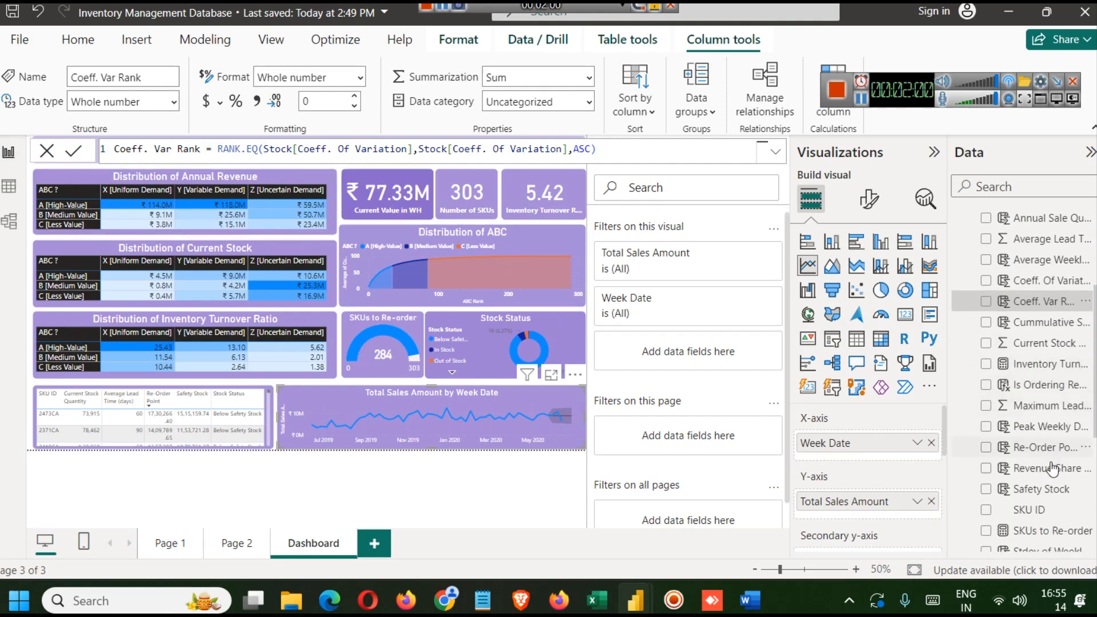
{"action": "scroll", "coordinate": [1041, 502], "scroll_direction": "down", "scroll_amount": 3}
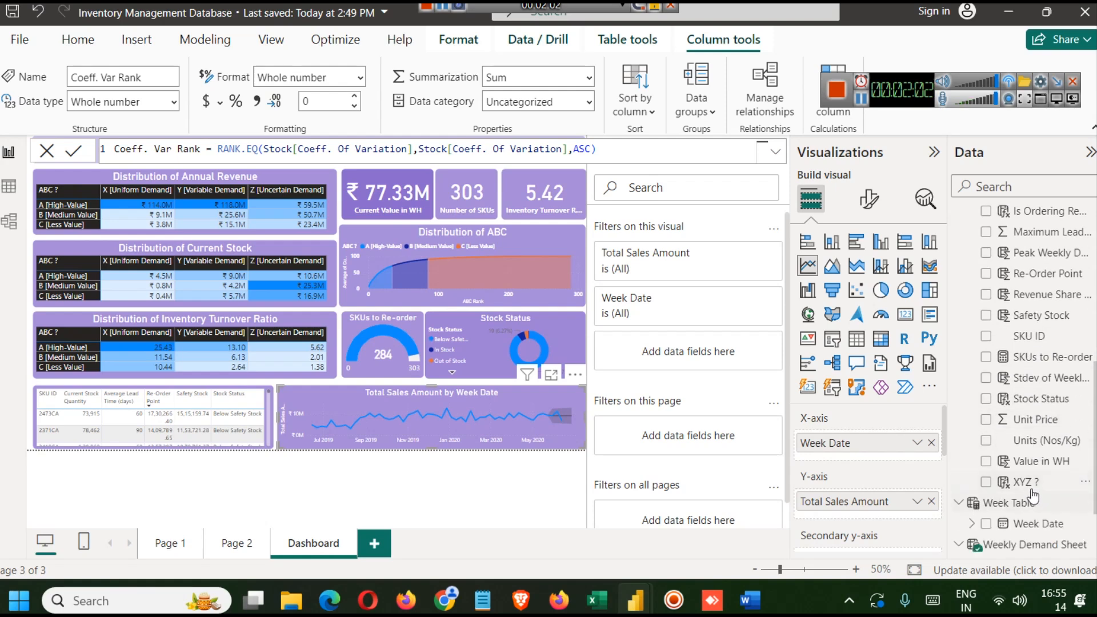
- Open the XYZ ? column formula and change its first max function to uppercase MAX
{"action": "left_click", "coordinate": [1033, 483]}
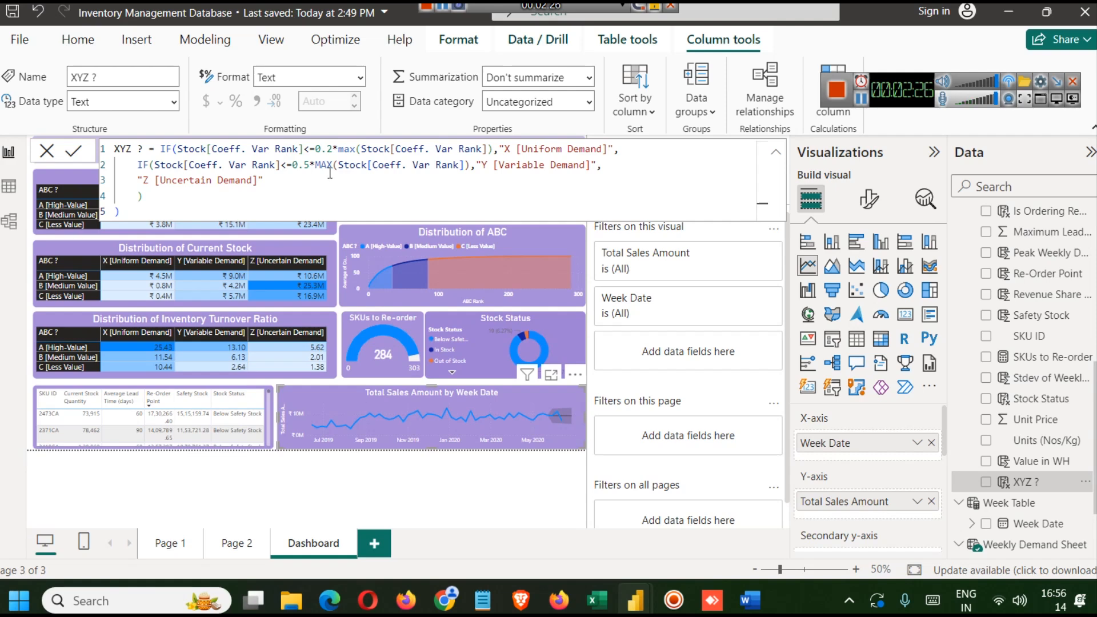
{"action": "double_click", "coordinate": [345, 150]}
{"action": "type", "text": "MAX"}
{"action": "left_click", "coordinate": [320, 192]}
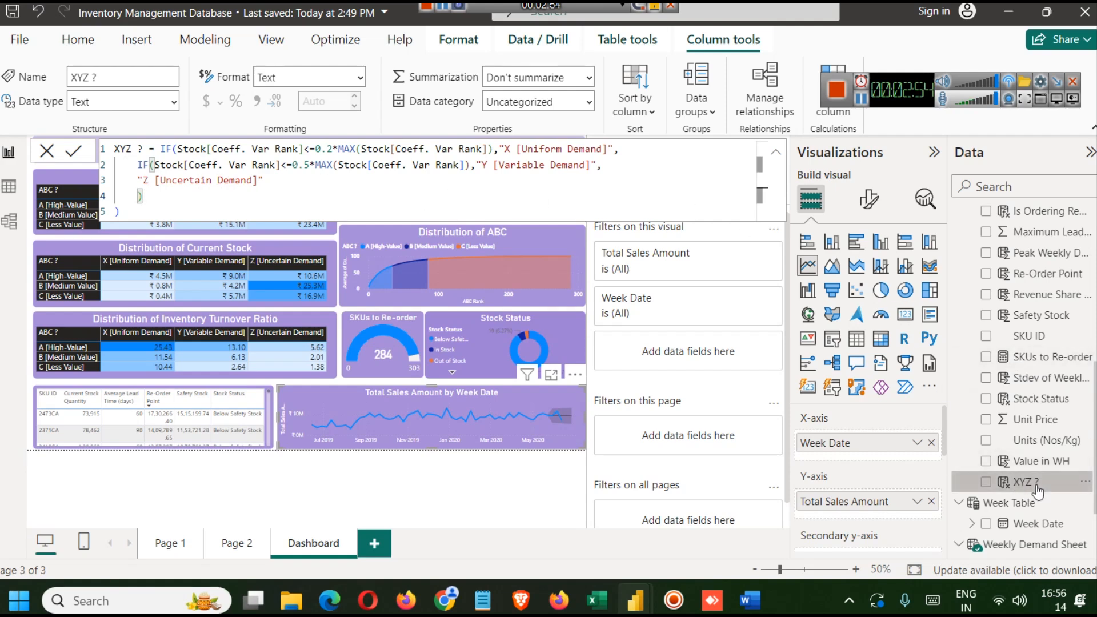
- Check the Key Components list on the project web page in the browser, then return to the report
{"action": "mouse_move", "coordinate": [445, 599]}
{"action": "left_click", "coordinate": [451, 508]}
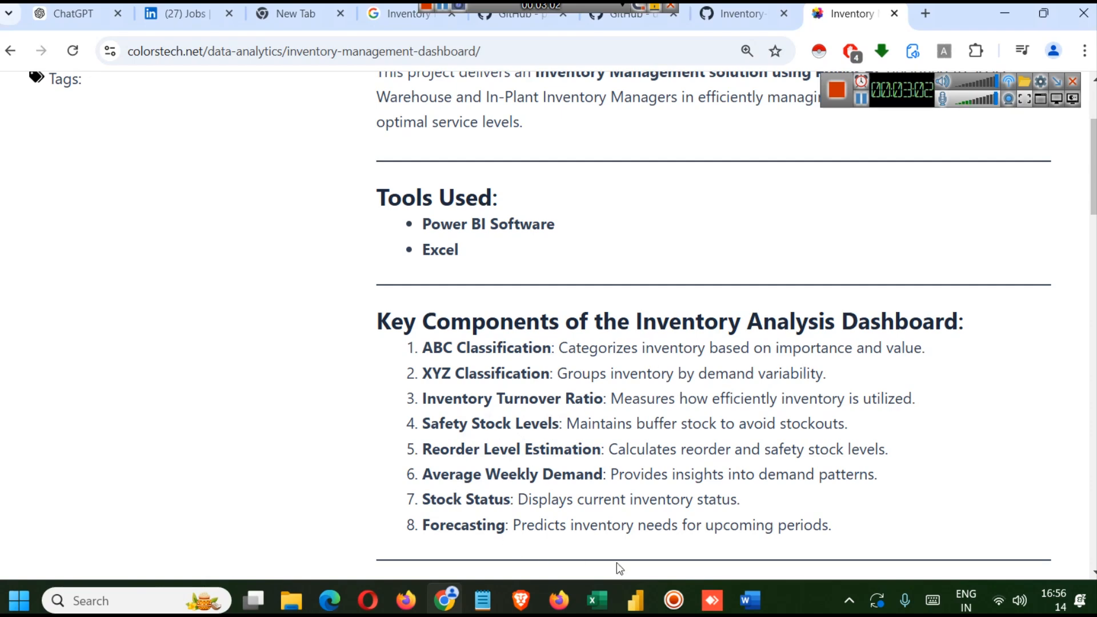
{"action": "mouse_move", "coordinate": [635, 599]}
{"action": "left_click", "coordinate": [561, 513]}
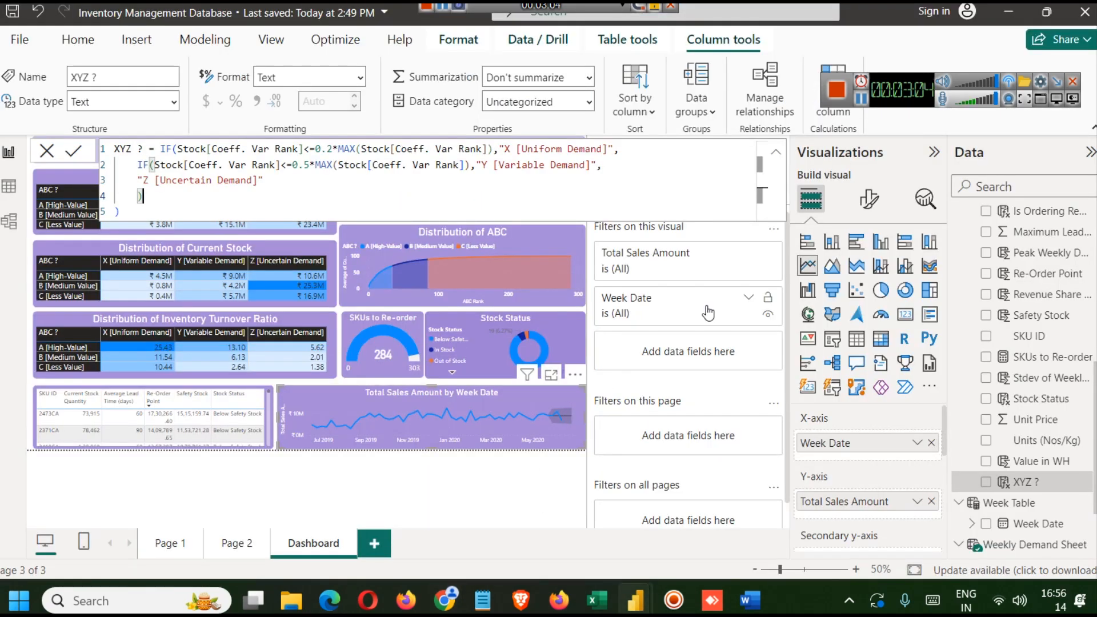
{"action": "left_click", "coordinate": [365, 494]}
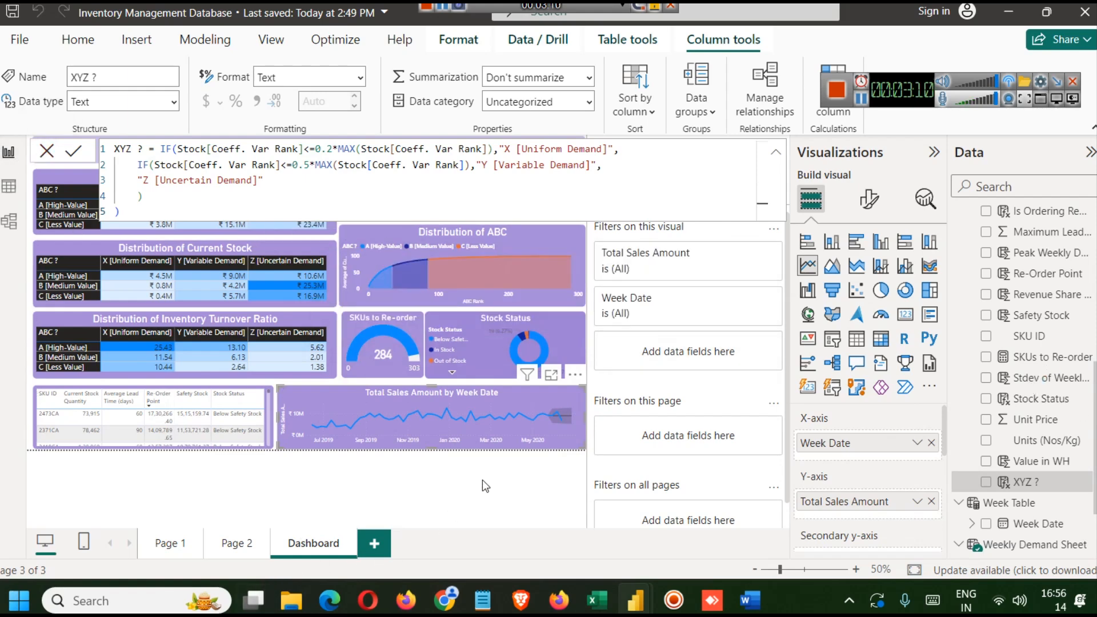
- Collapse the Filters pane to widen the dashboard canvas
{"action": "left_click", "coordinate": [934, 152]}
{"action": "left_click", "coordinate": [904, 153]}
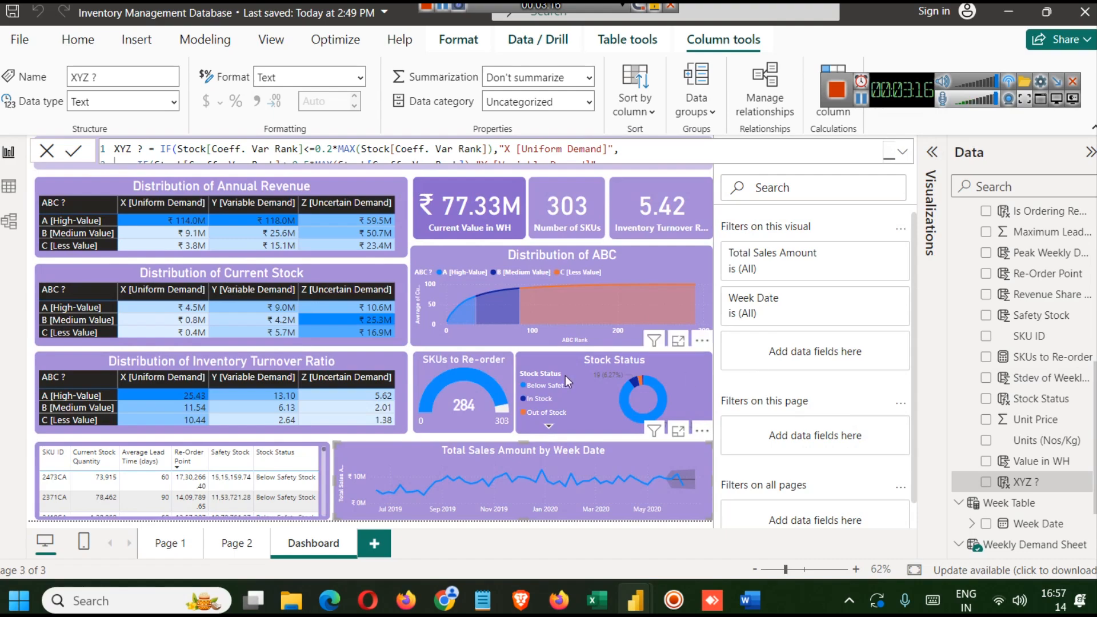
{"action": "left_click", "coordinate": [6, 186]}
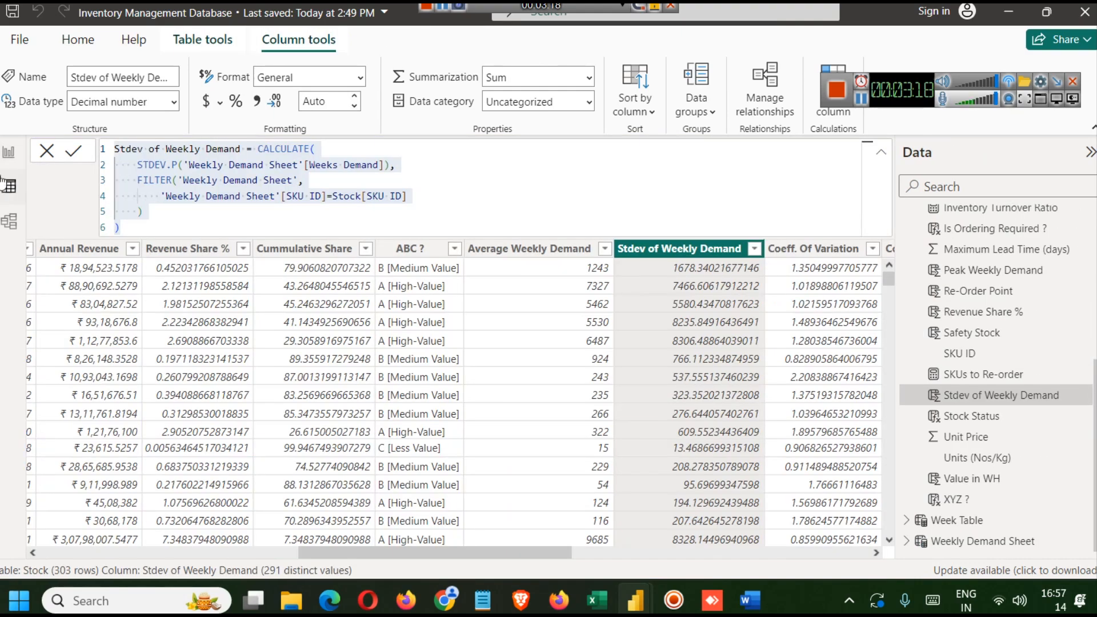
{"action": "left_click", "coordinate": [9, 152]}
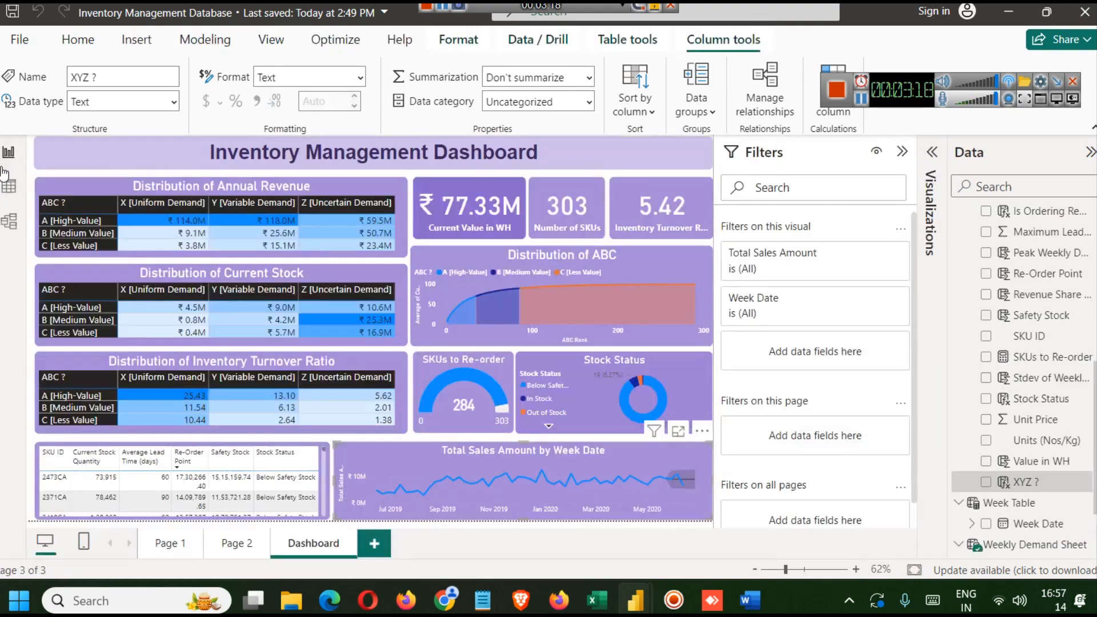
{"action": "left_click", "coordinate": [902, 152]}
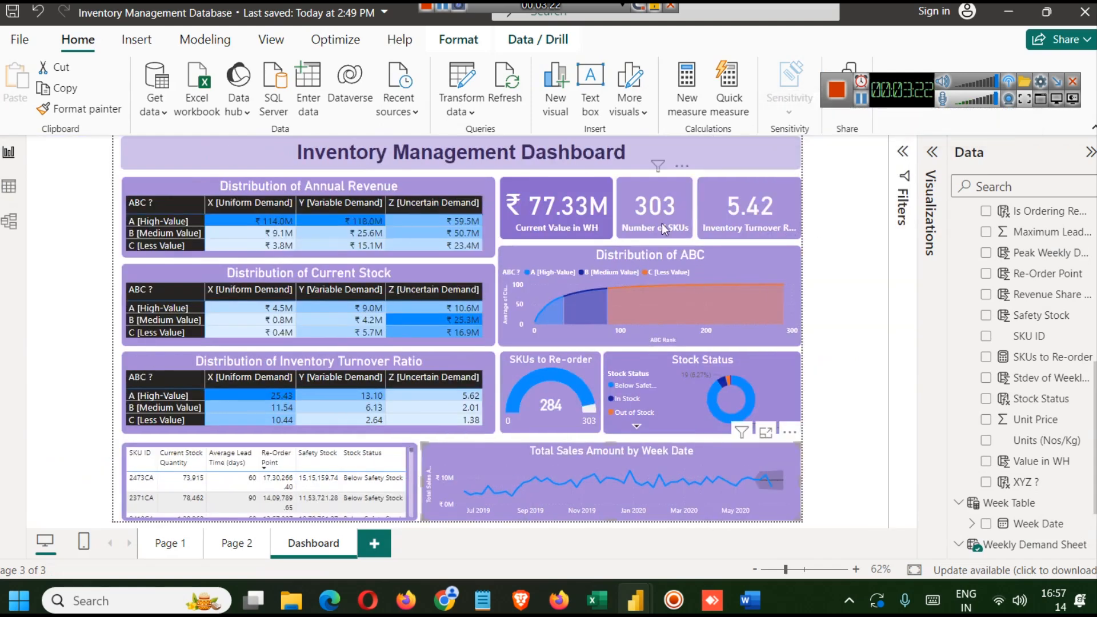
{"action": "mouse_move", "coordinate": [770, 320]}
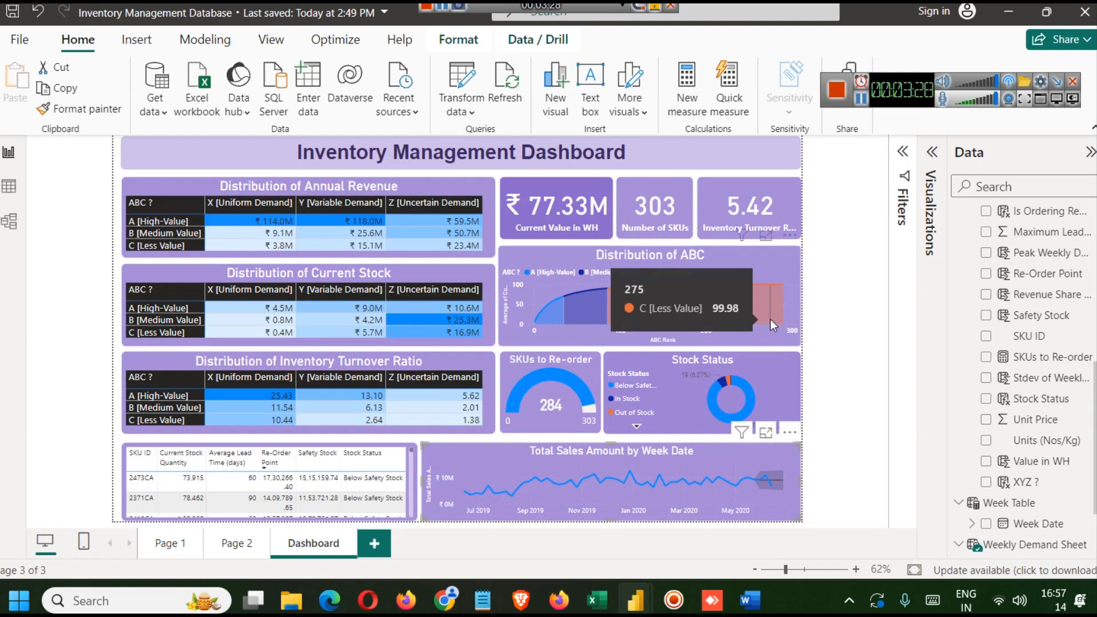
- Sort the Distribution of Annual Revenue matrix by ABC ? in descending order
{"action": "left_click", "coordinate": [177, 209]}
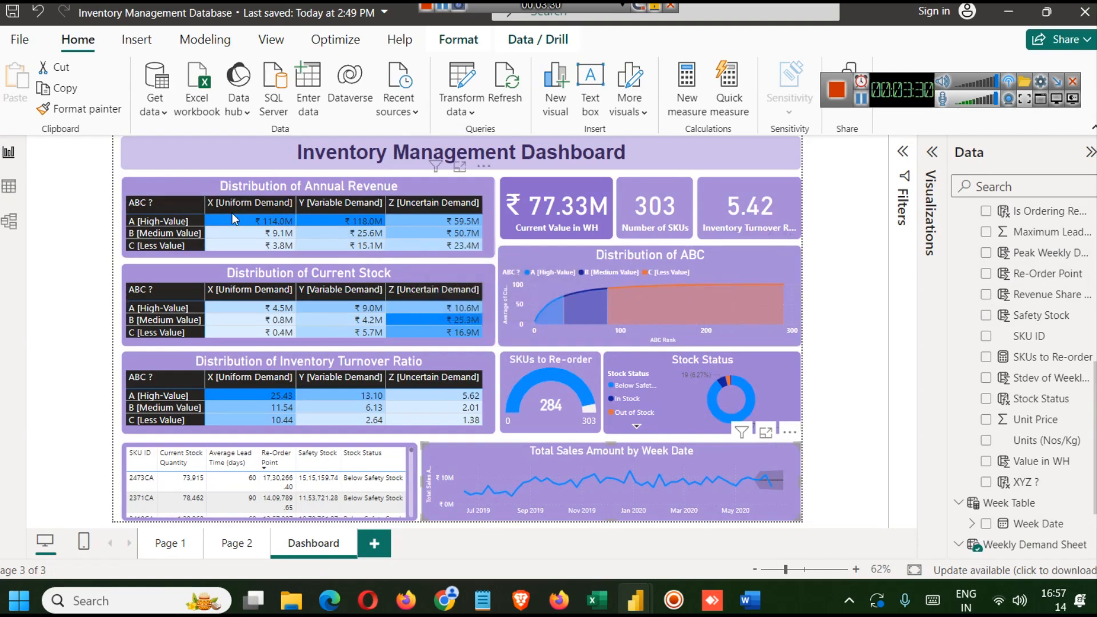
{"action": "left_click", "coordinate": [178, 198]}
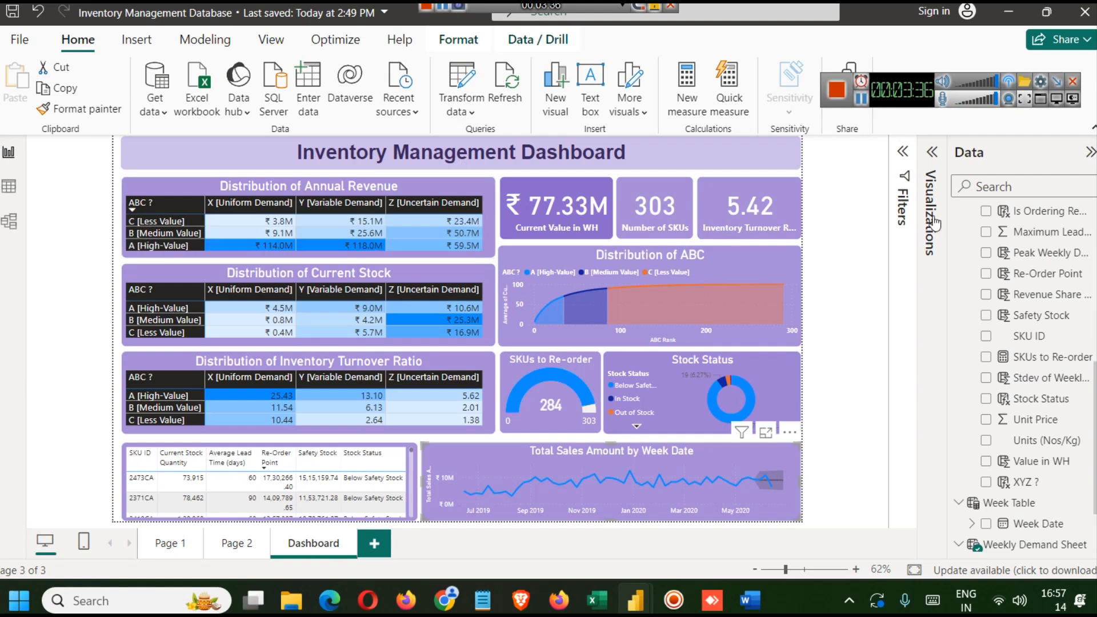
{"action": "left_click", "coordinate": [932, 151]}
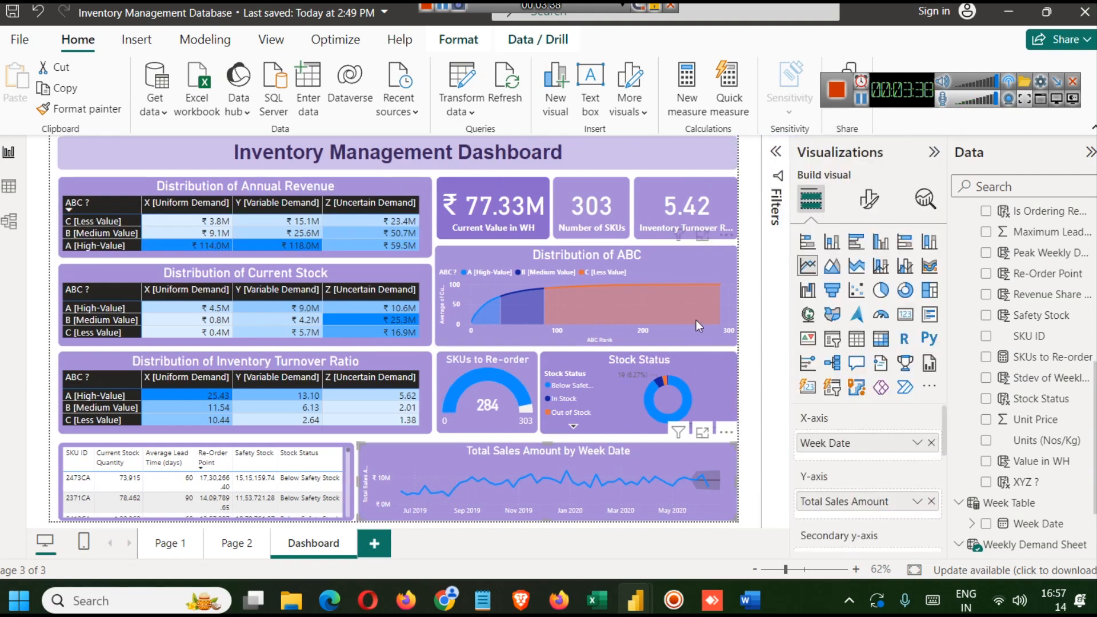
{"action": "left_click", "coordinate": [102, 204]}
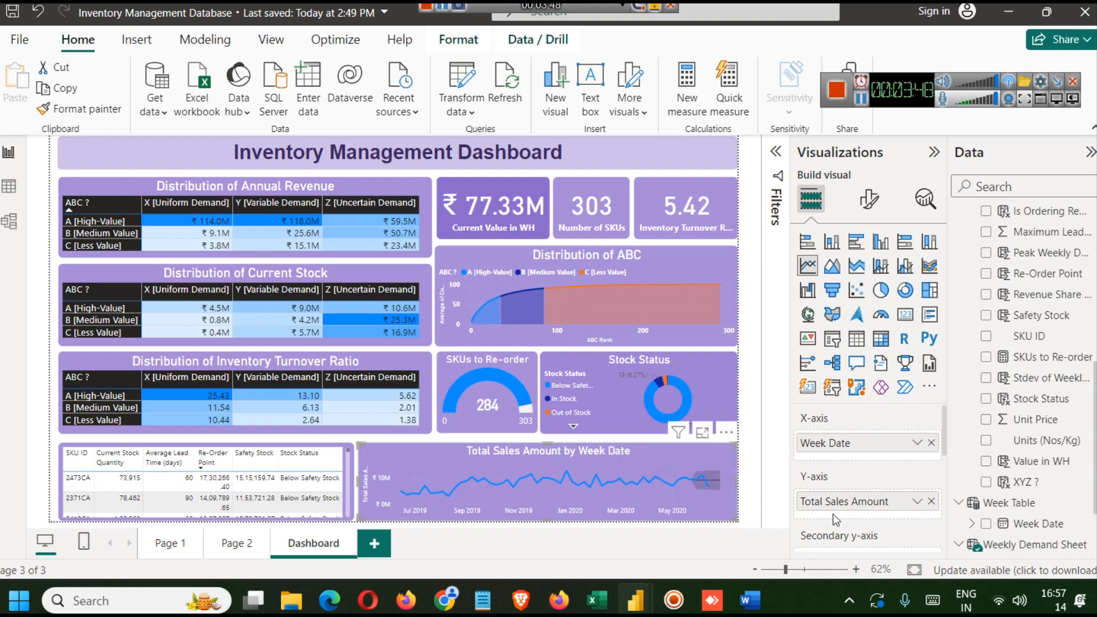
{"action": "scroll", "coordinate": [828, 508], "scroll_direction": "down", "scroll_amount": 2}
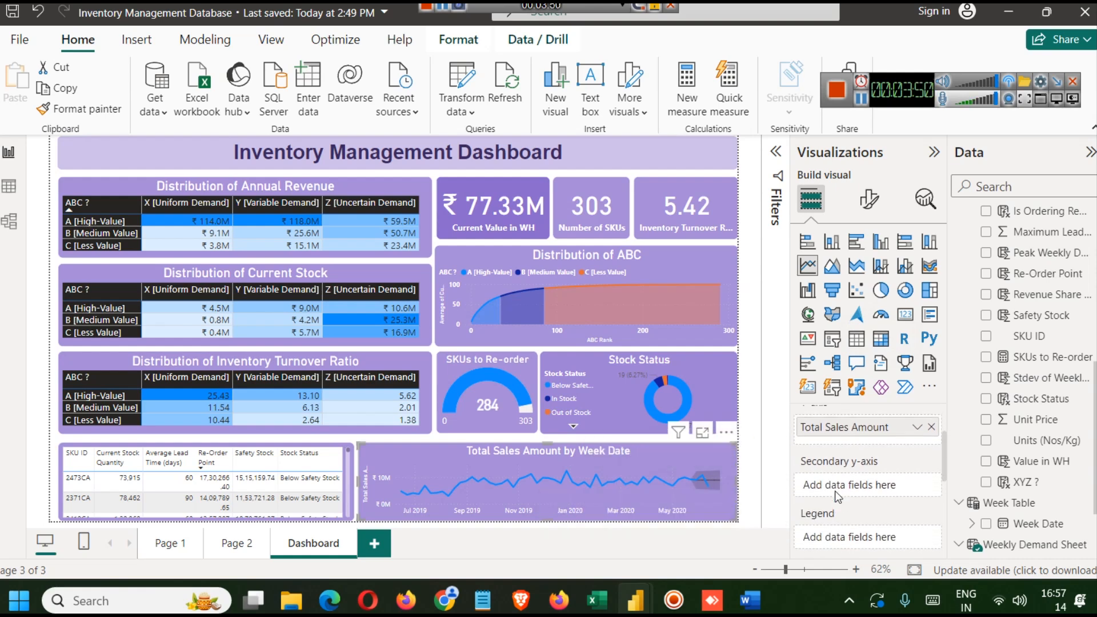
{"action": "scroll", "coordinate": [828, 509], "scroll_direction": "up", "scroll_amount": 2}
{"action": "left_click", "coordinate": [321, 247]}
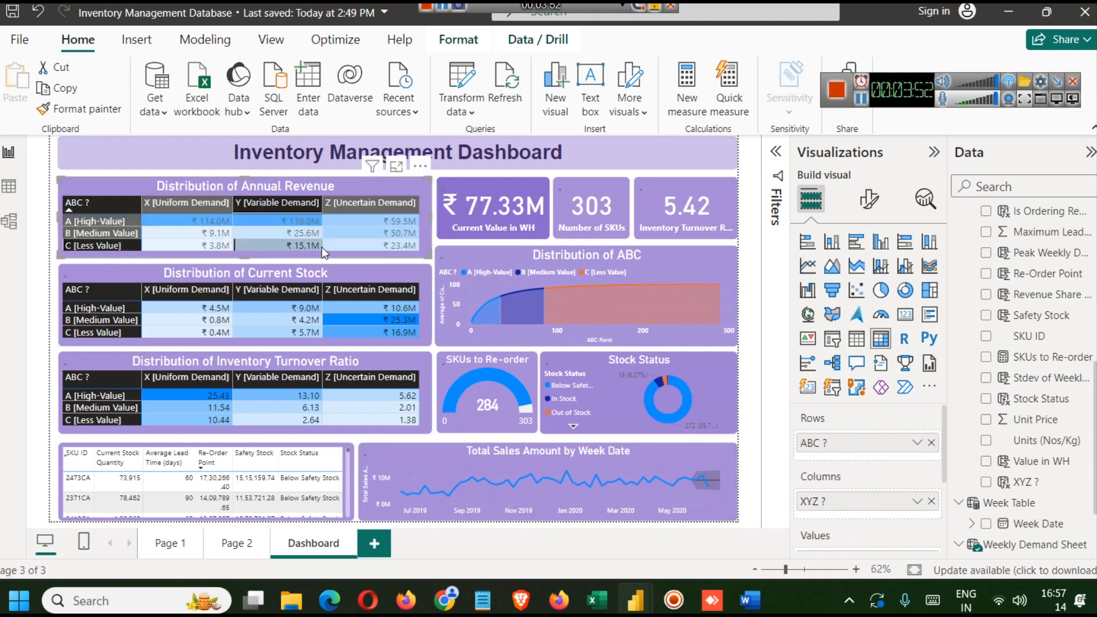
{"action": "left_click", "coordinate": [321, 246]}
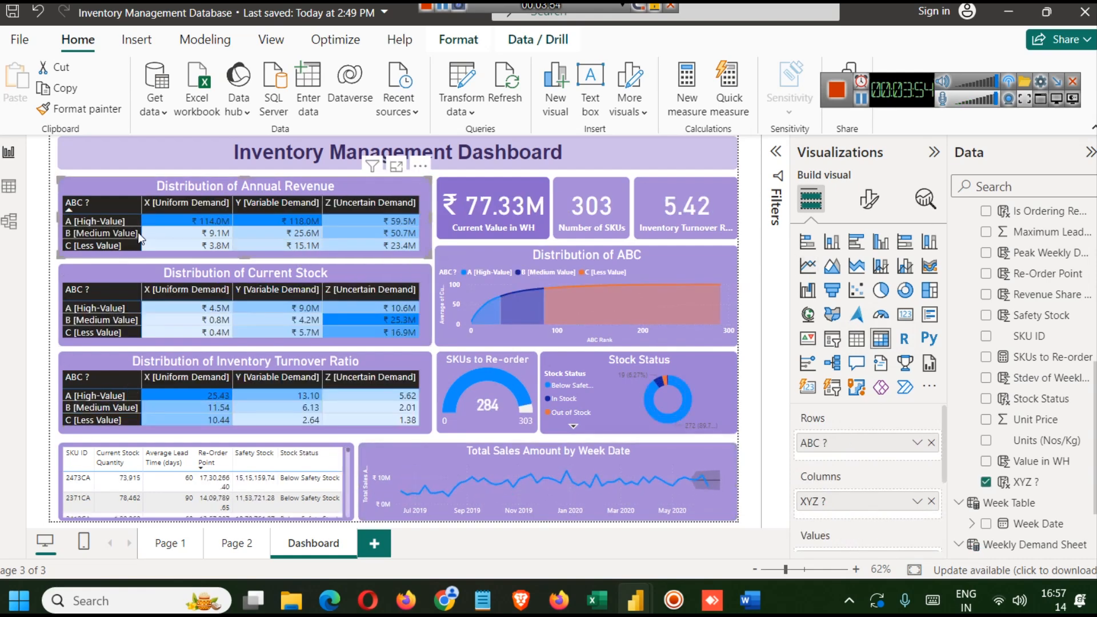
{"action": "left_click", "coordinate": [108, 209]}
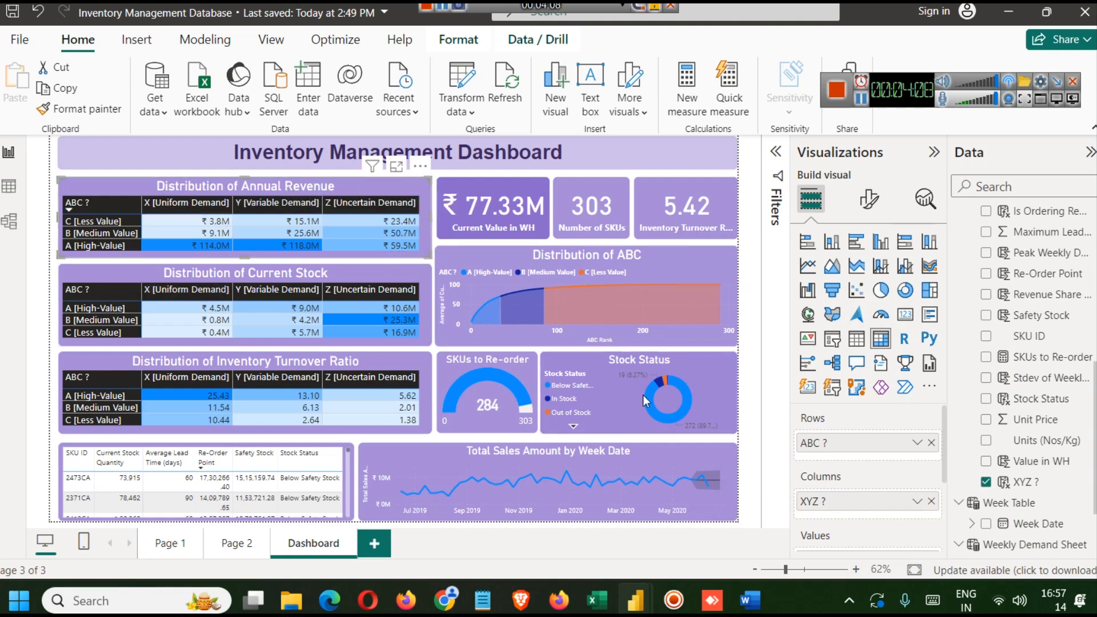
- Cross-filter the dashboard by the B [Medium Value] row of the Distribution of Current Stock matrix
{"action": "scroll", "coordinate": [882, 478], "scroll_direction": "down", "scroll_amount": 2}
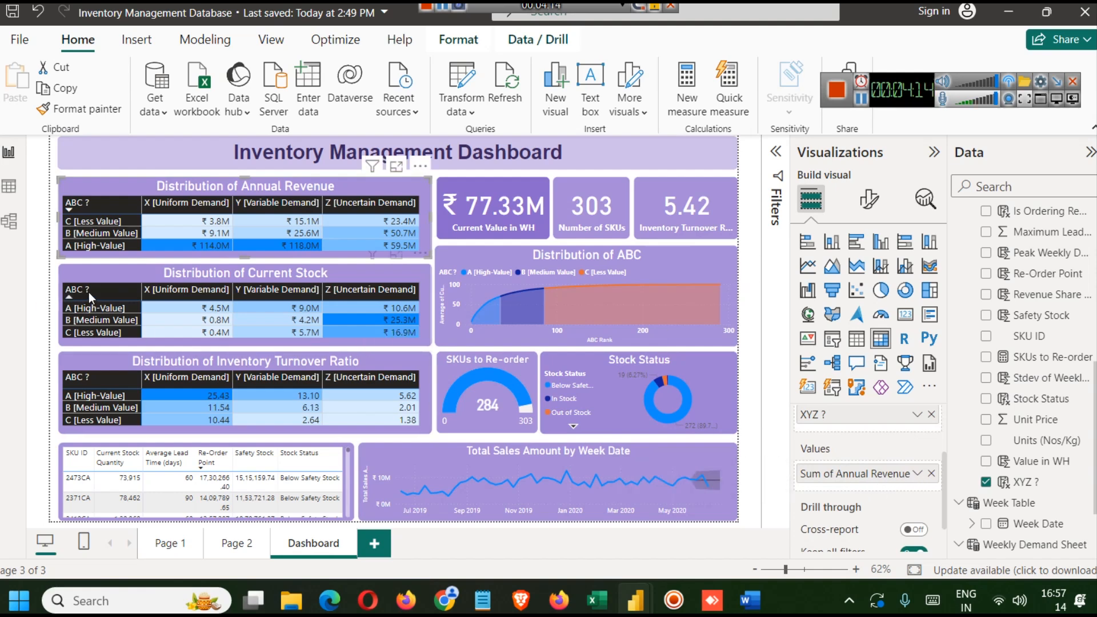
{"action": "left_click", "coordinate": [108, 292]}
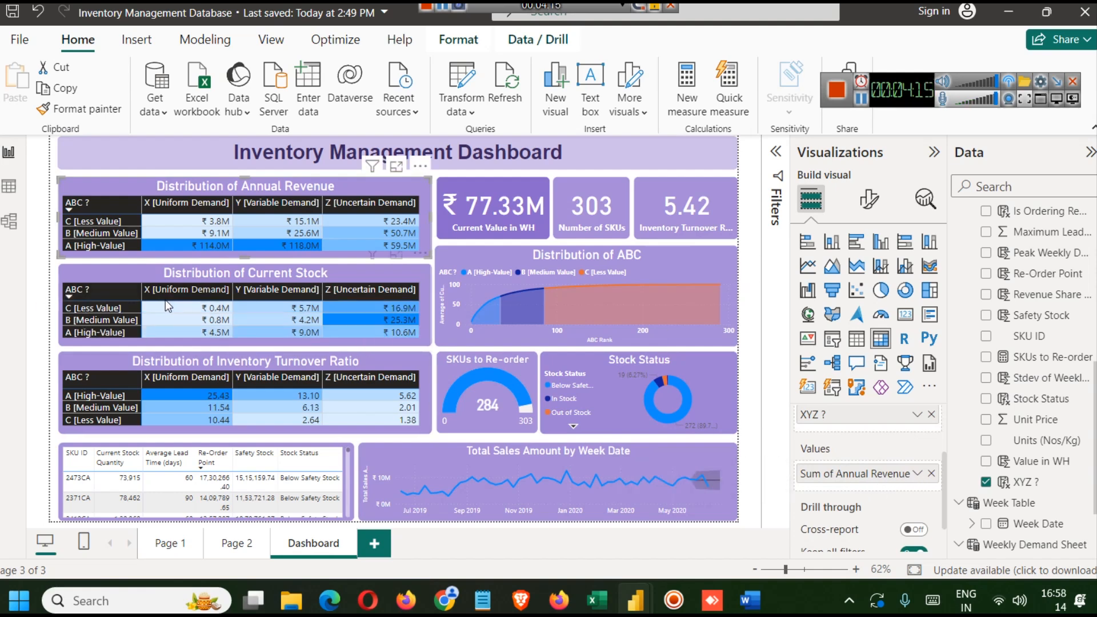
{"action": "left_click", "coordinate": [129, 293]}
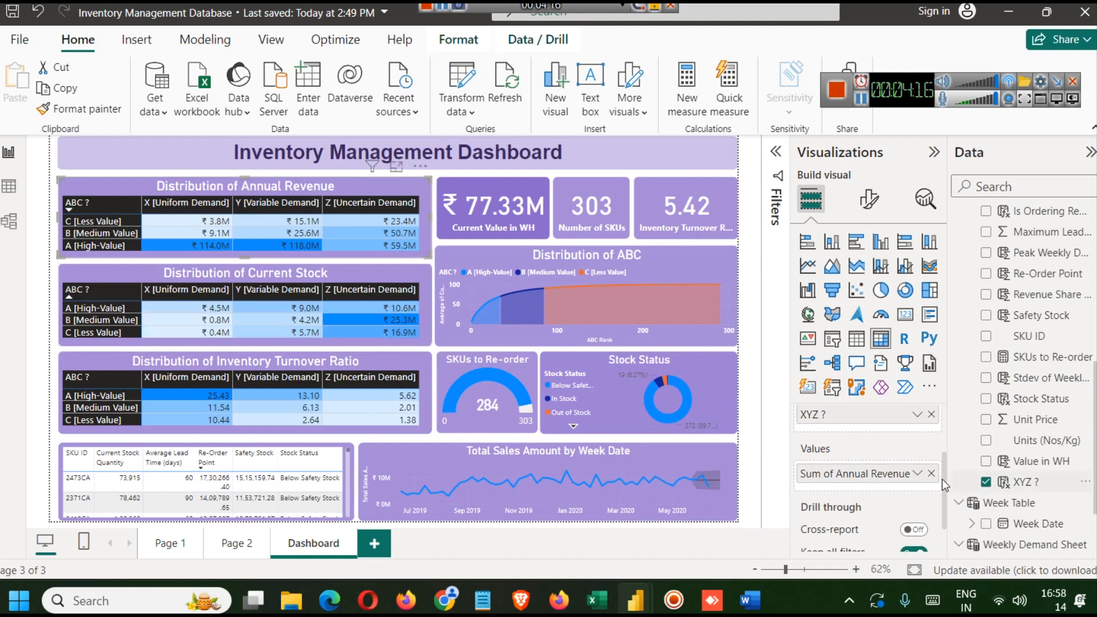
{"action": "left_click", "coordinate": [195, 323]}
{"action": "left_click", "coordinate": [118, 295]}
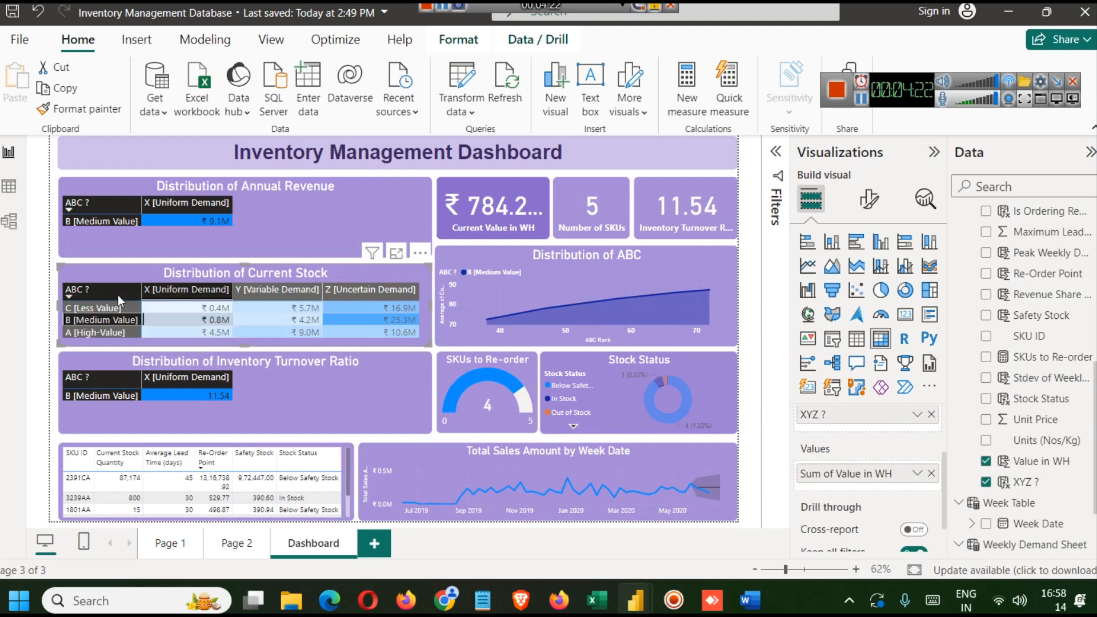
{"action": "left_click", "coordinate": [117, 295]}
{"action": "left_click", "coordinate": [127, 320]}
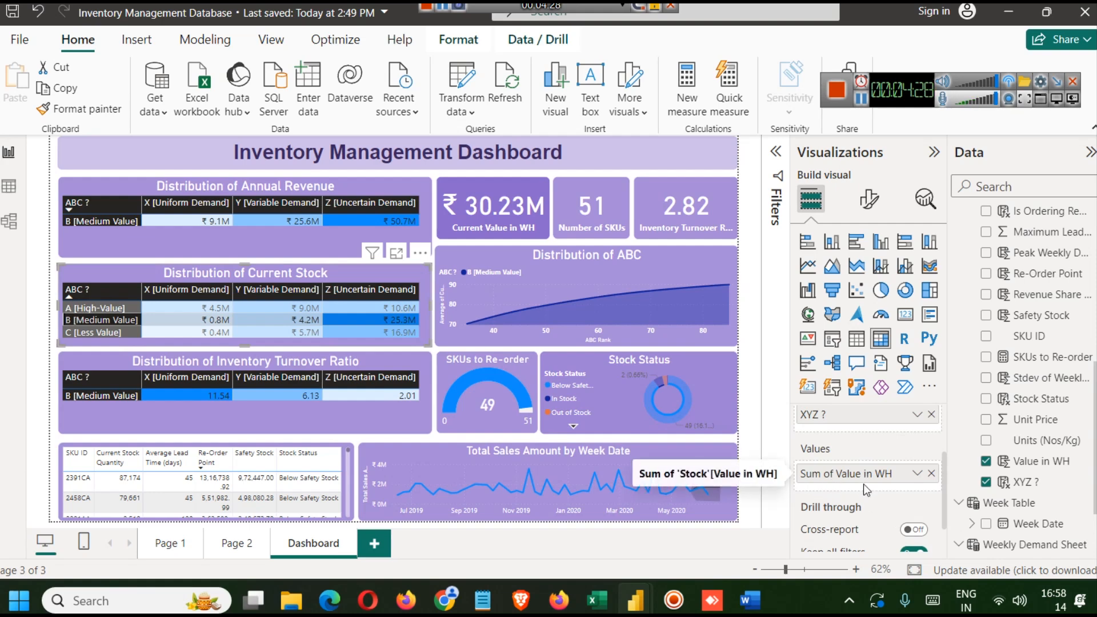
- Open the Value in WH column formula and confirm it unchanged
{"action": "left_click", "coordinate": [1022, 461]}
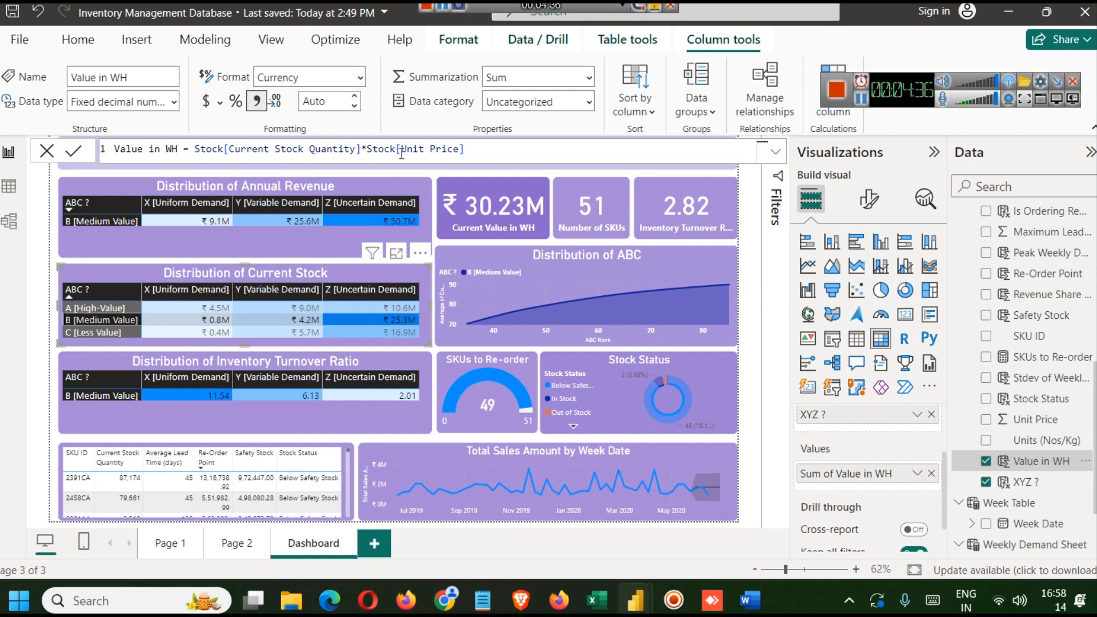
{"action": "left_click", "coordinate": [73, 150]}
{"action": "mouse_move", "coordinate": [662, 297]}
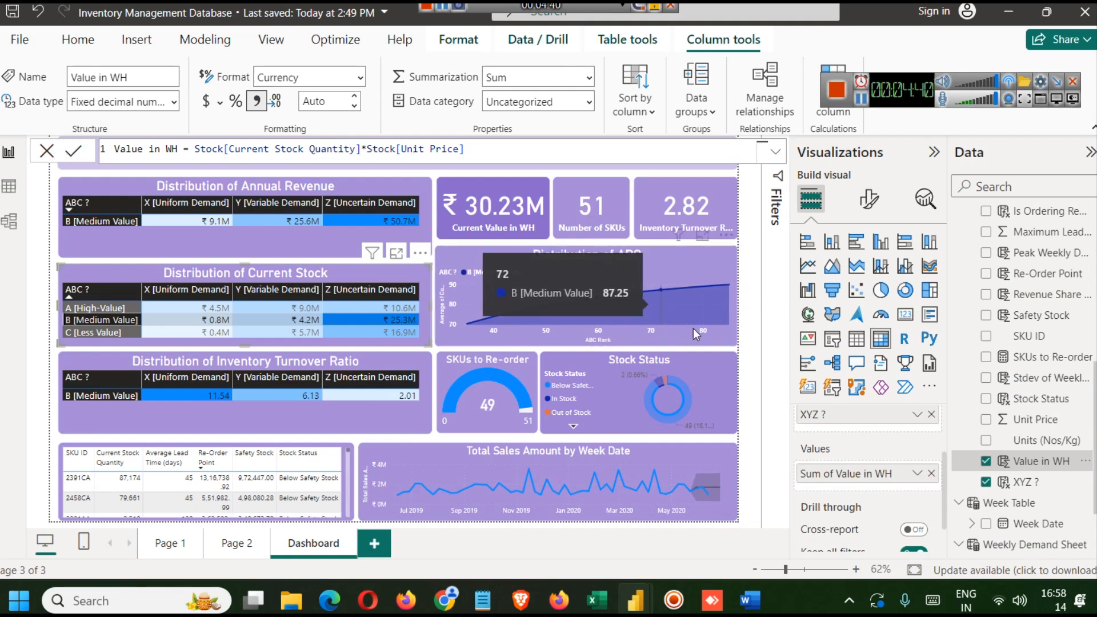